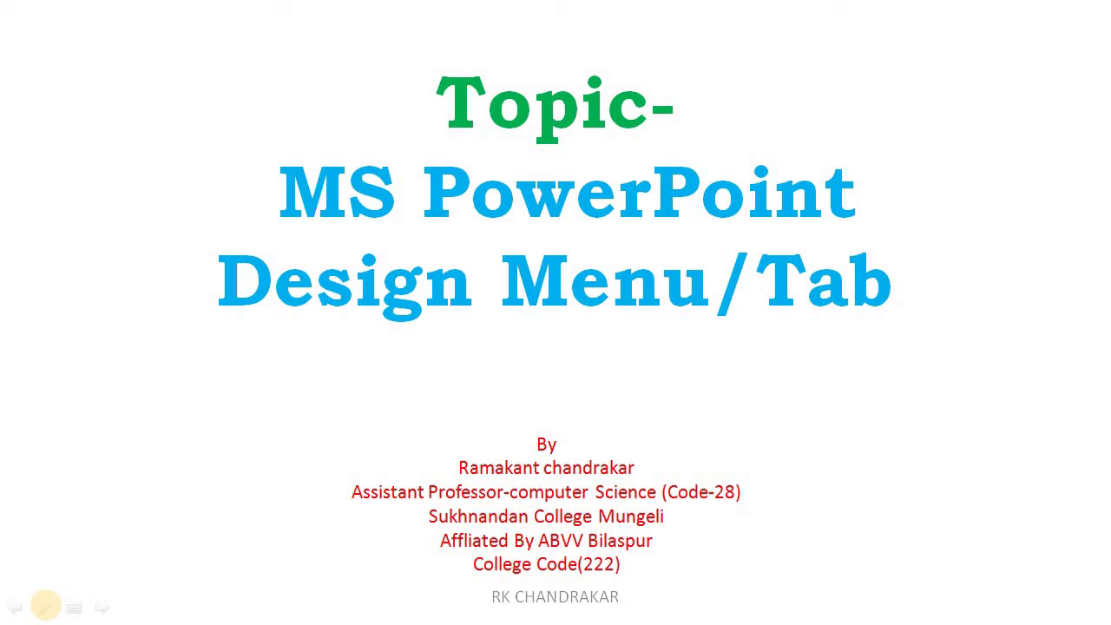
- Switch the slide show pointer to the highlighter, tick MS PowerPoint and highlight Menu
click(43, 608)
click(43, 500)
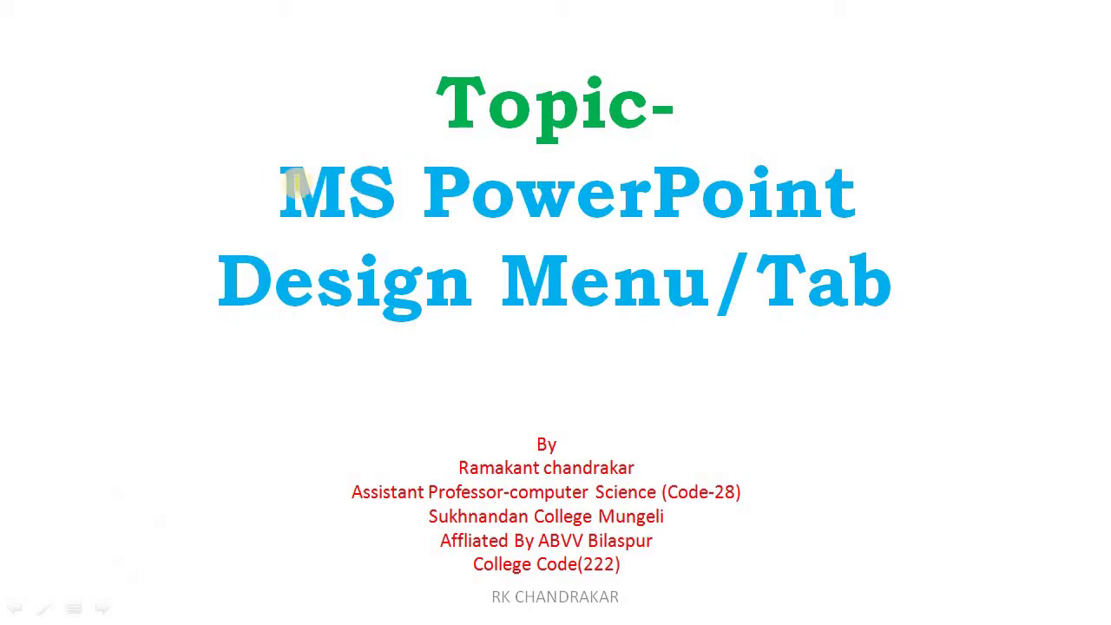
mouse_move(261, 163)
mouse_down()
mouse_move(261, 174)
mouse_move(347, 102)
mouse_up()
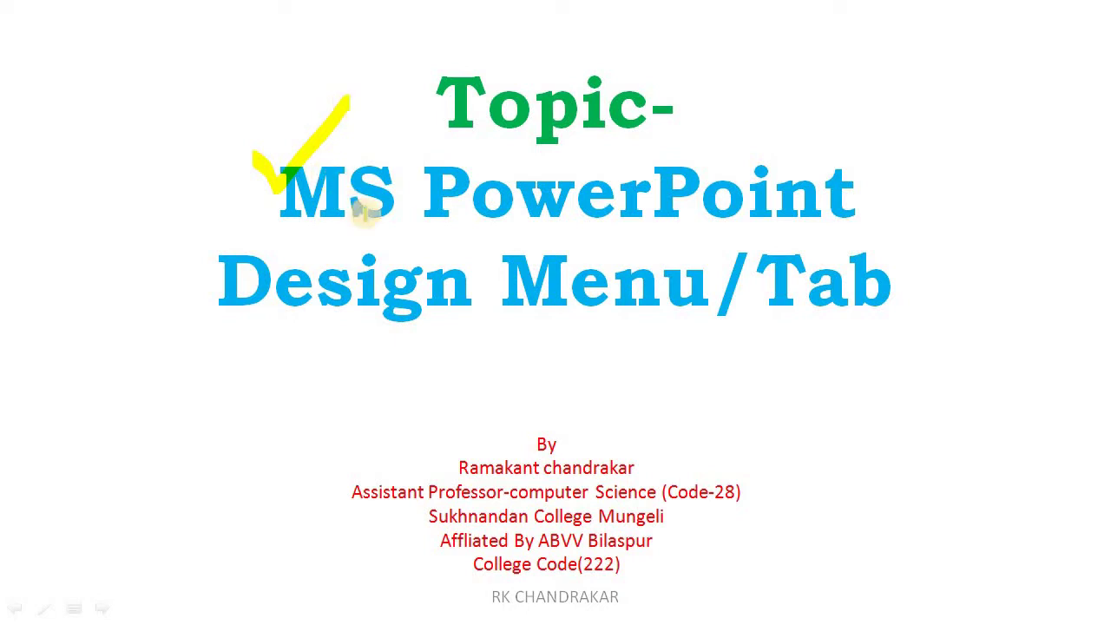
drag(502, 276, 676, 275)
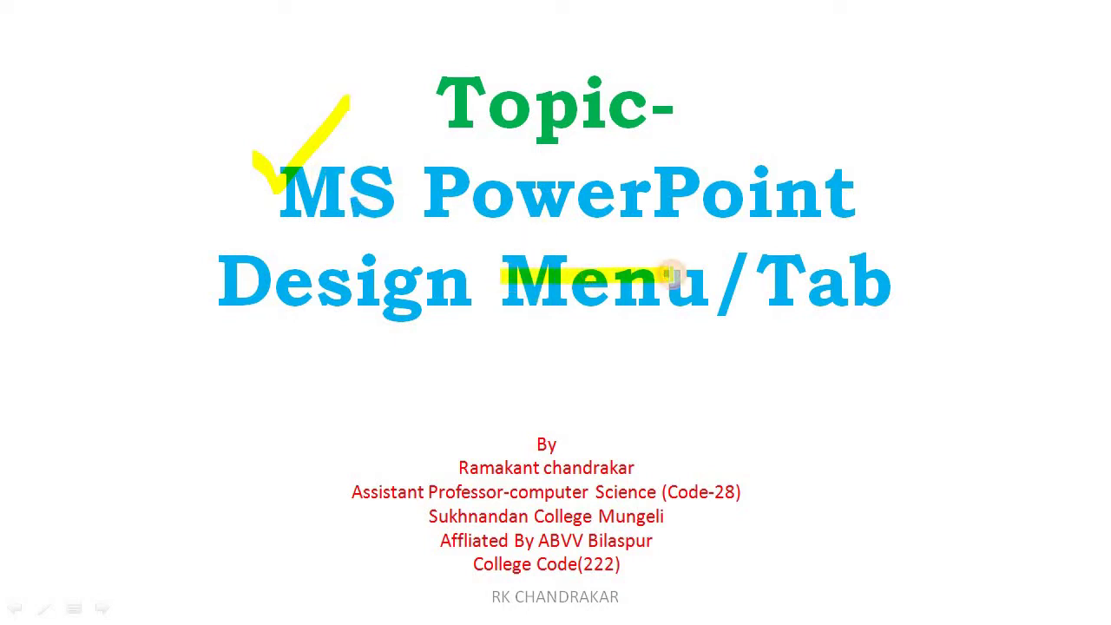
drag(519, 290, 677, 292)
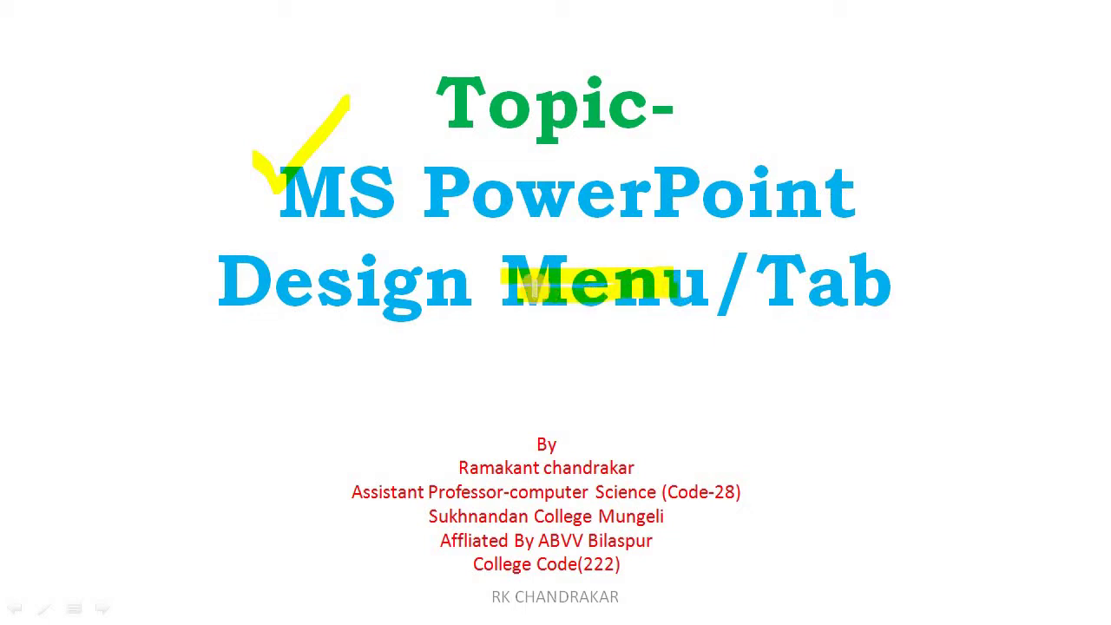
drag(530, 288, 635, 288)
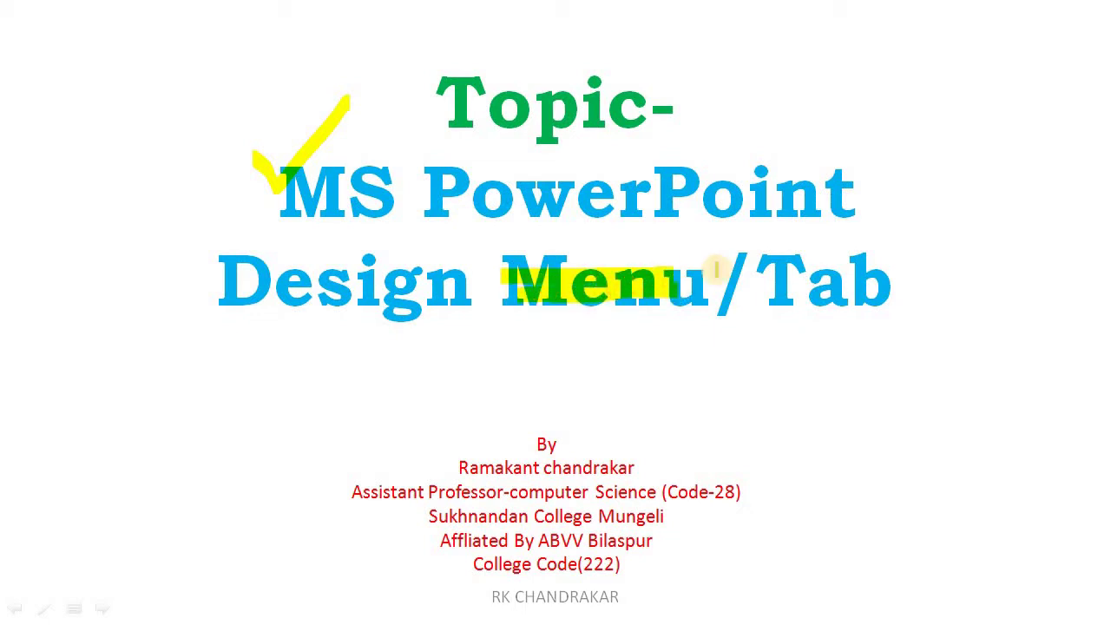
- Highlight Tab, mark the top-right corner, tick the Design Menu/Tab line and Subscribe graphic, then advance
drag(778, 287, 869, 257)
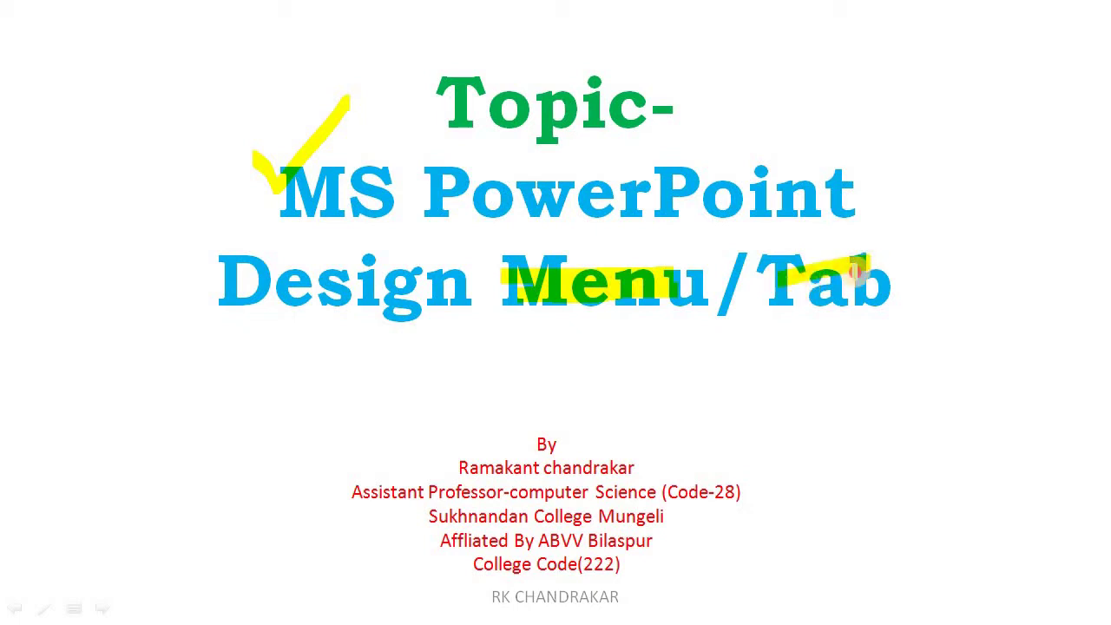
drag(792, 288, 886, 261)
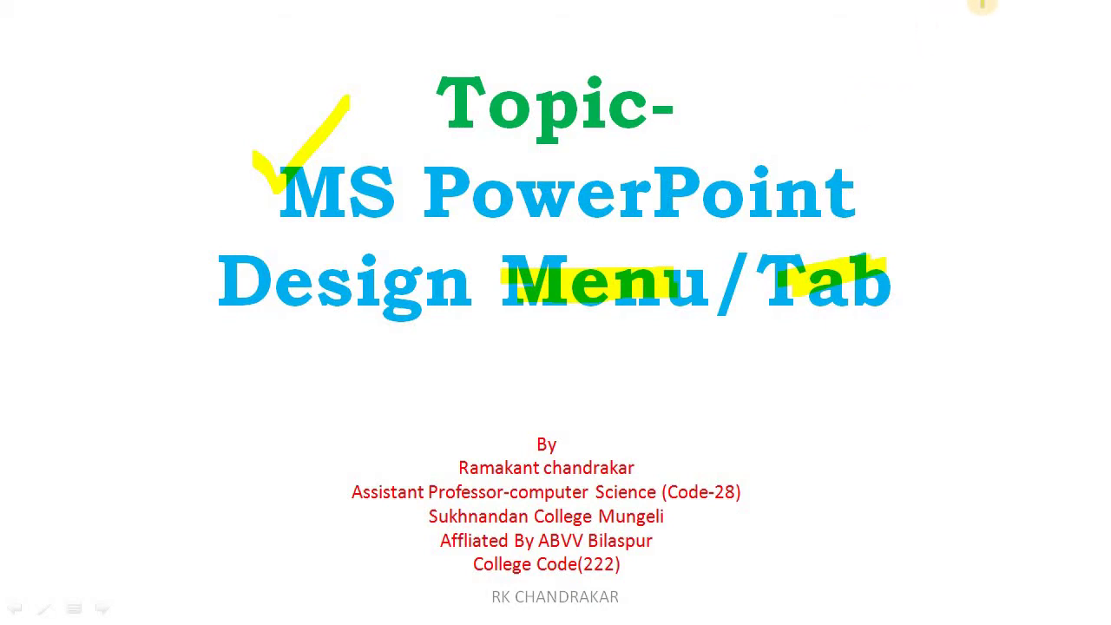
drag(1043, 38, 1039, 62)
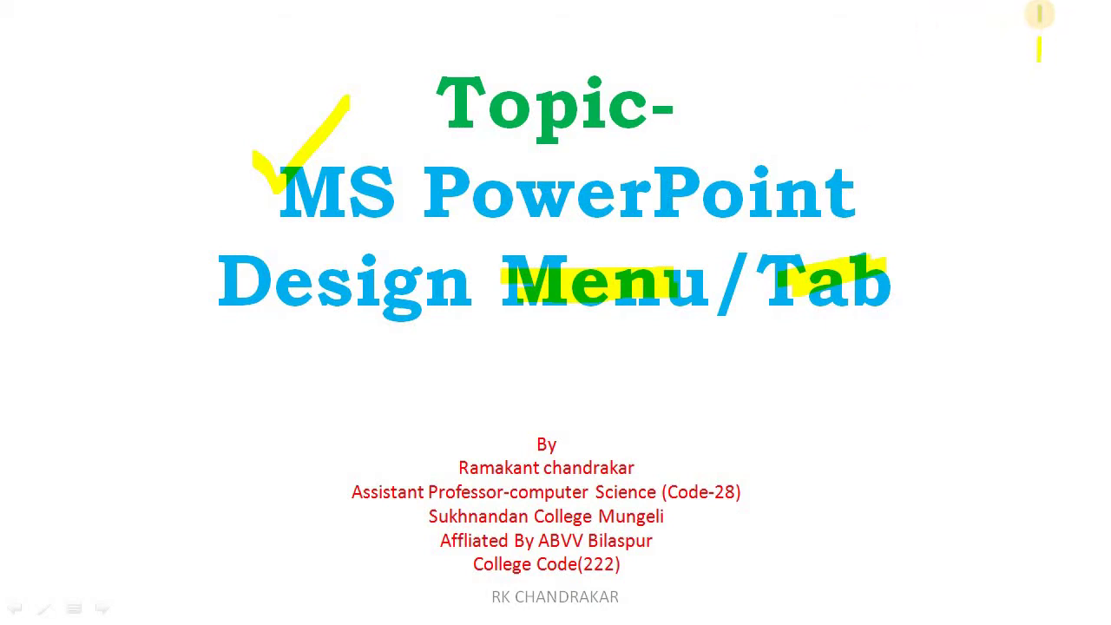
mouse_move(1040, 10)
mouse_down()
mouse_move(1040, 35)
mouse_move(1062, 61)
mouse_move(1018, 54)
mouse_move(1070, 70)
mouse_up()
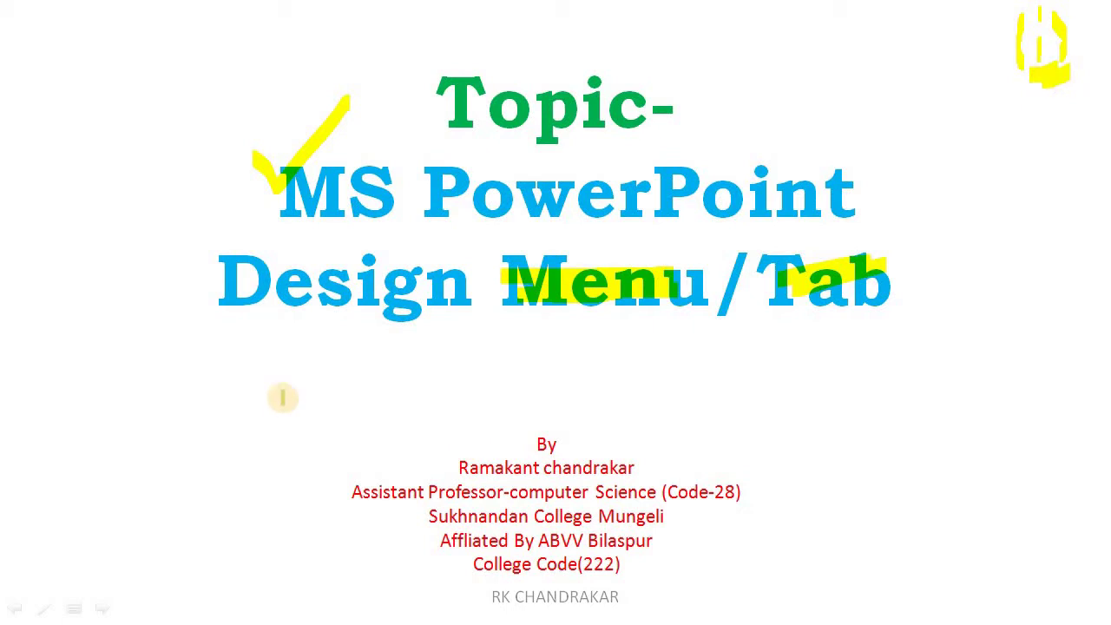
drag(192, 253, 251, 223)
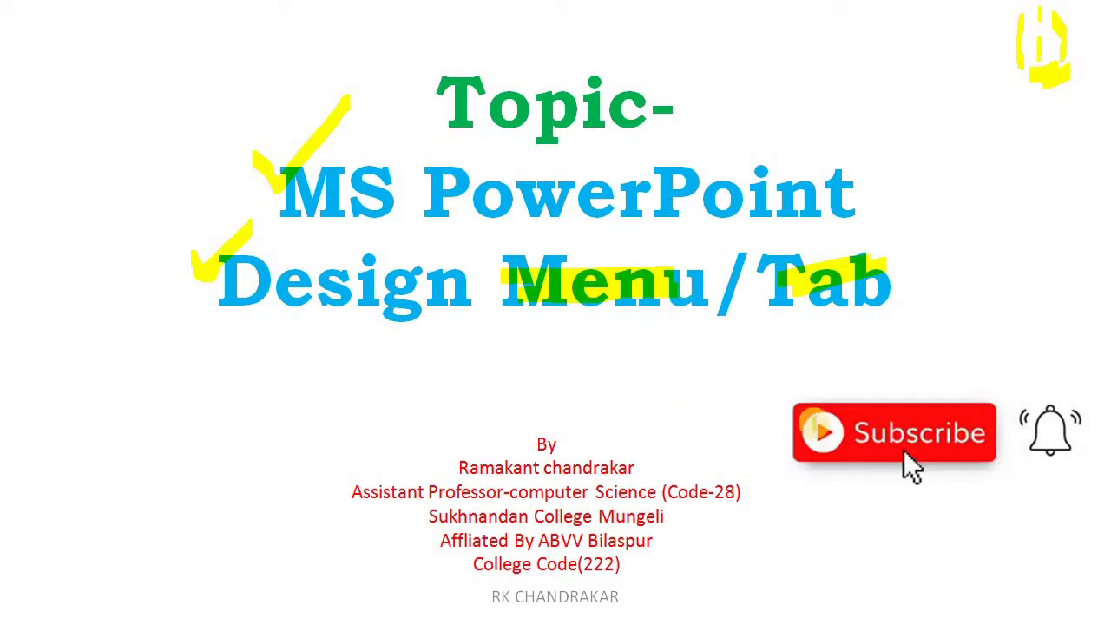
drag(794, 380, 863, 359)
mouse_move(1033, 309)
mouse_down()
mouse_move(1066, 348)
mouse_move(1039, 391)
mouse_up()
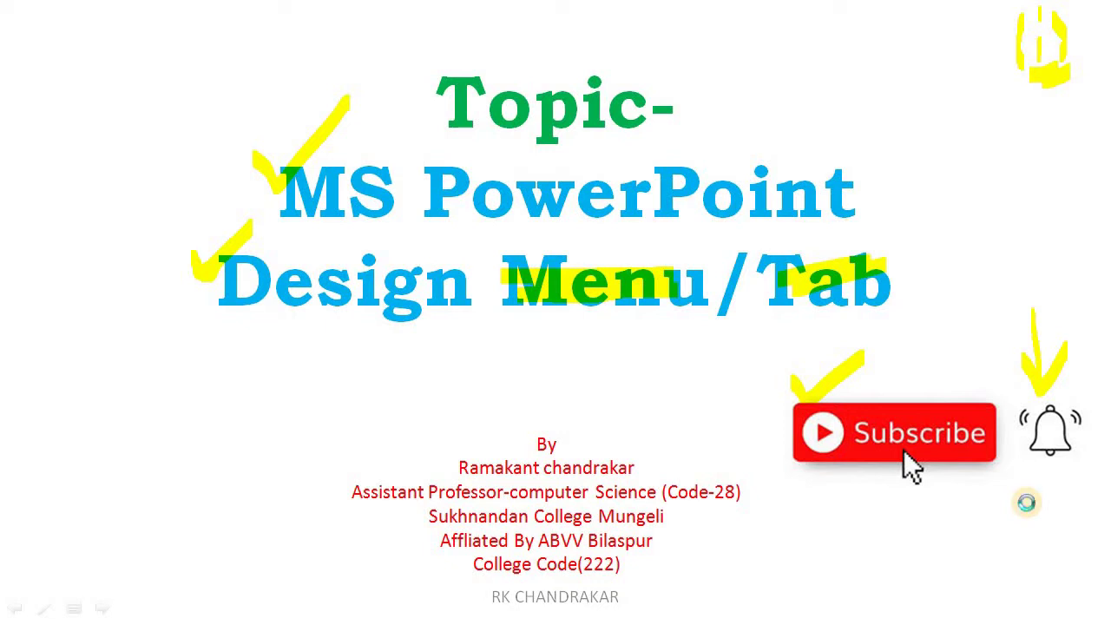
key(Right)
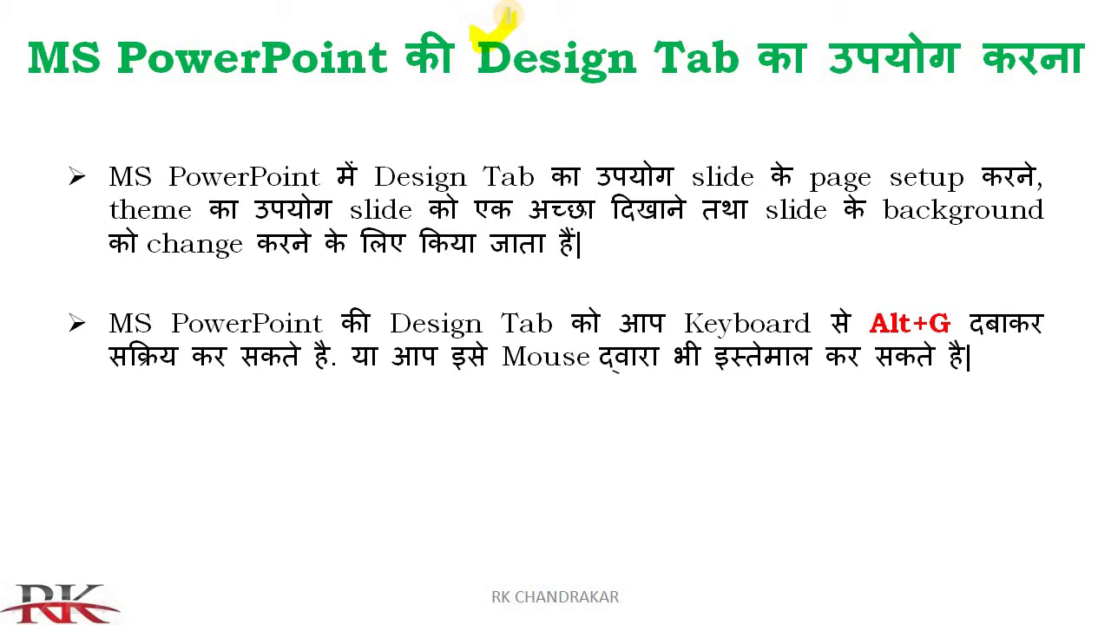
- Underline Design in the title, highlight page setup and tick the first bullet
mouse_move(507, 15)
mouse_down()
mouse_move(618, 78)
mouse_move(720, 84)
mouse_up()
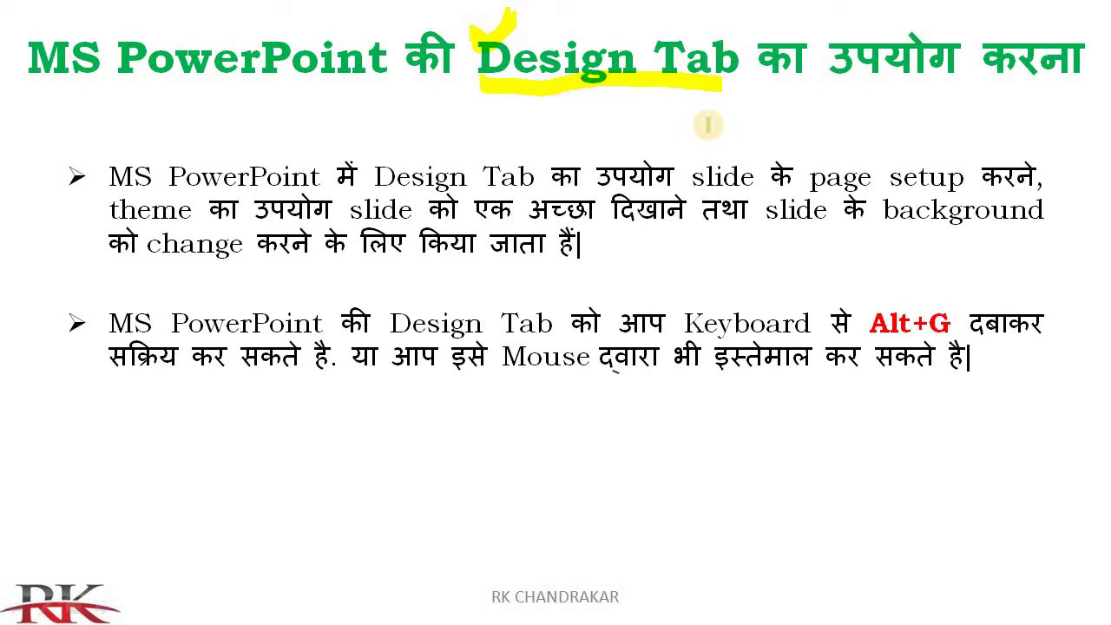
mouse_move(717, 104)
mouse_down()
mouse_move(713, 162)
mouse_move(736, 111)
mouse_up()
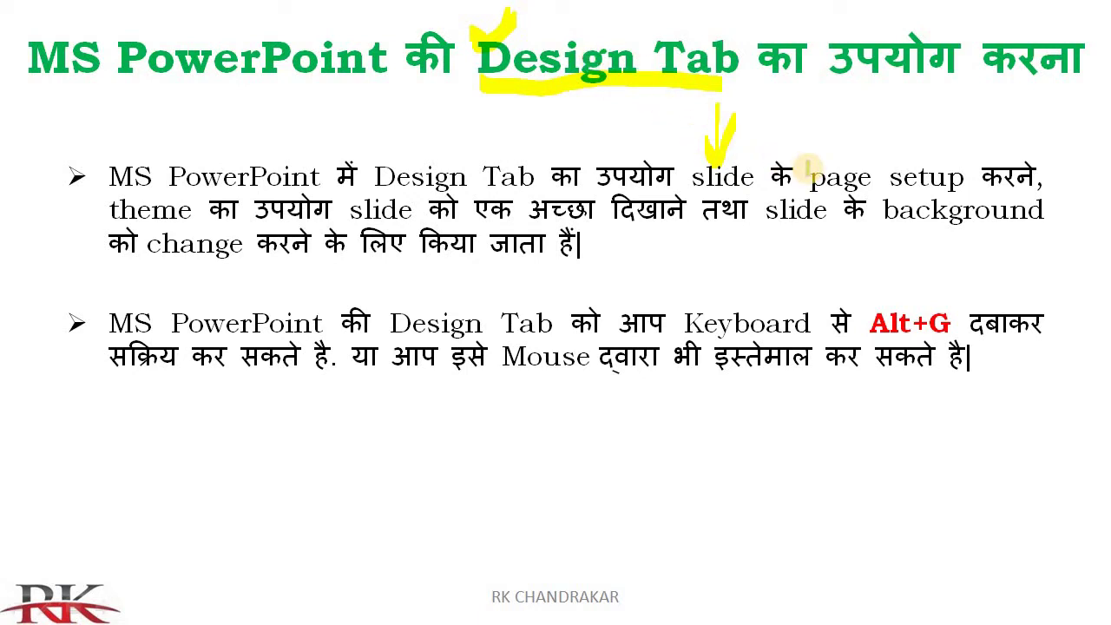
drag(809, 170, 938, 167)
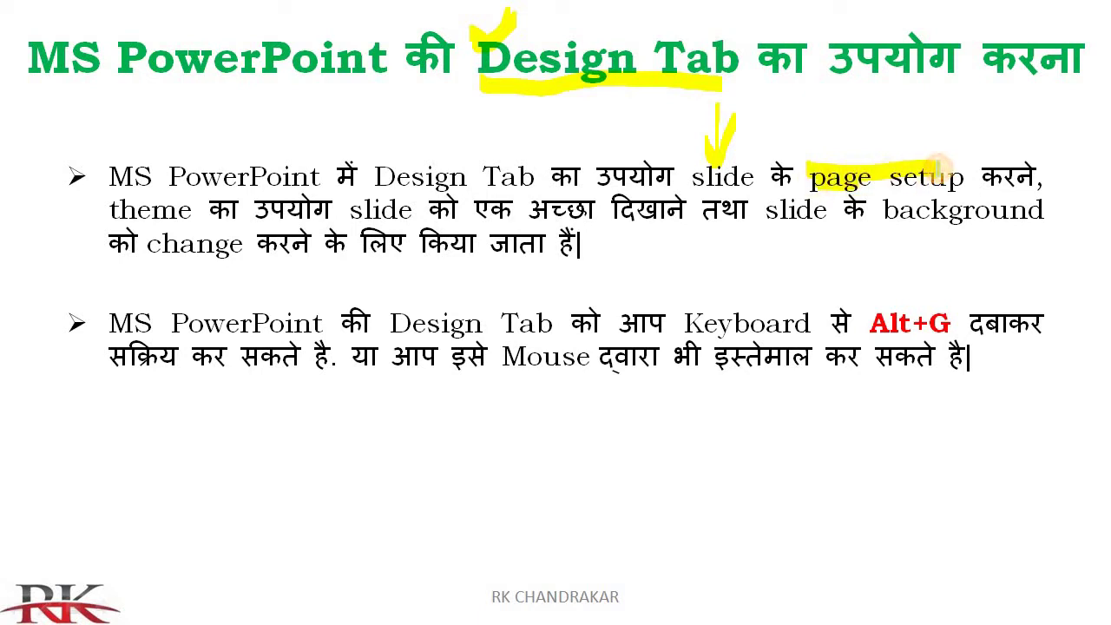
drag(939, 167, 844, 189)
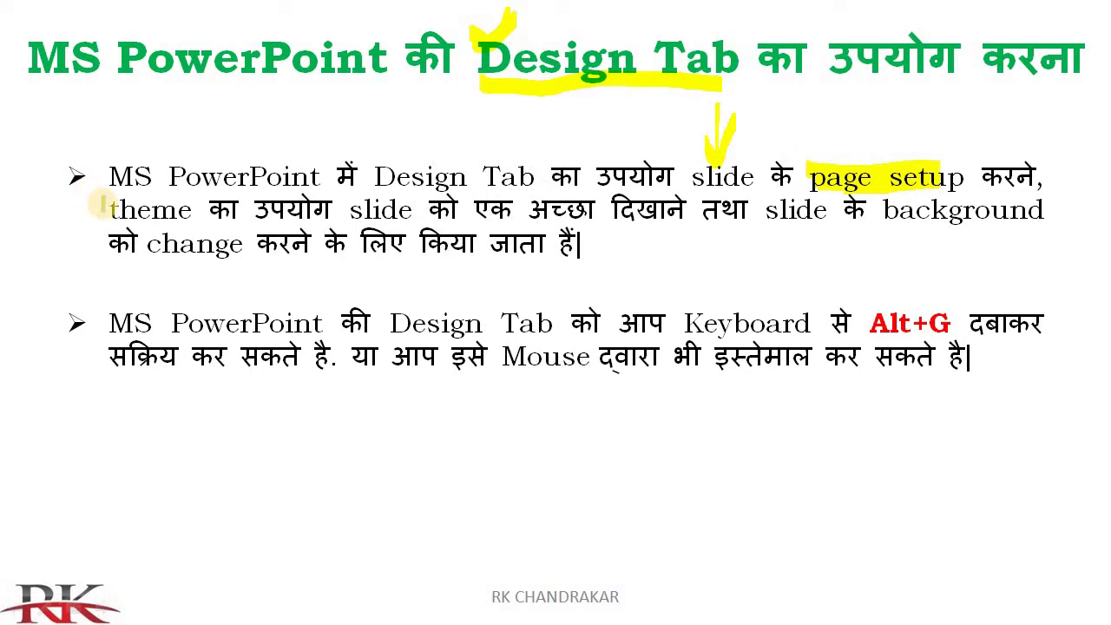
drag(102, 195, 158, 149)
drag(104, 198, 179, 113)
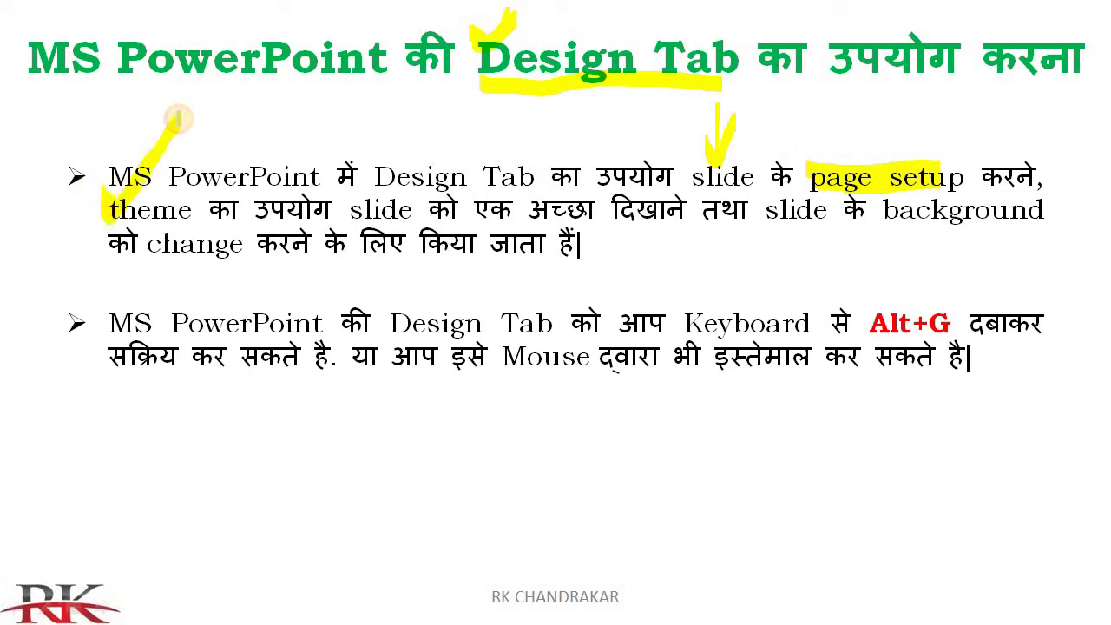
- Highlight key words in both bullets: slide and background, change, Design Tab, the shortcut and Mouse
drag(532, 206, 675, 205)
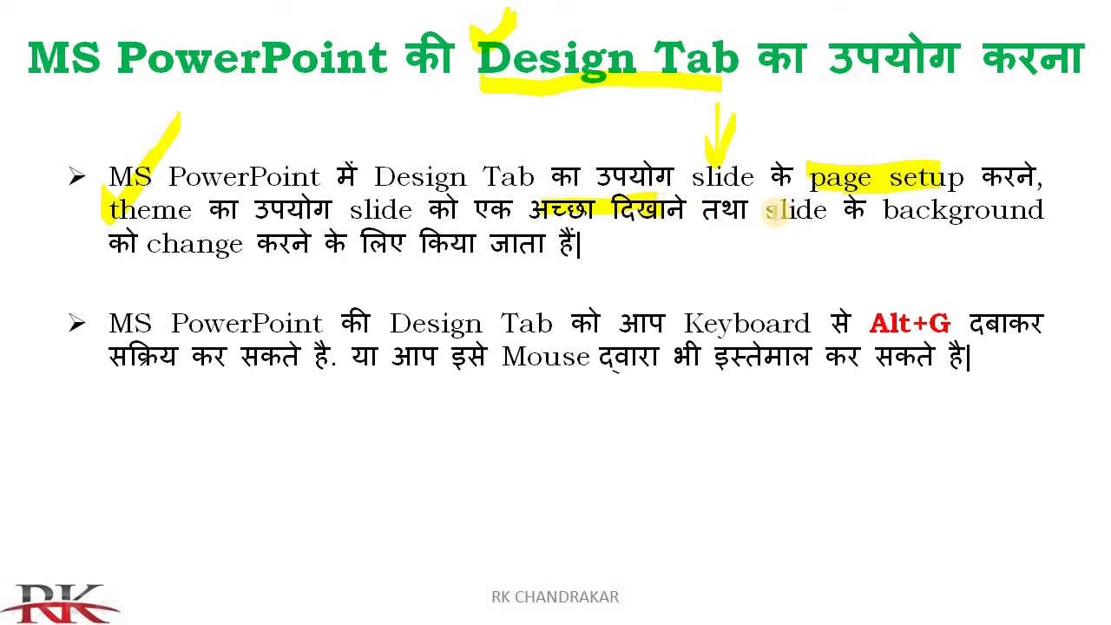
drag(771, 213, 937, 213)
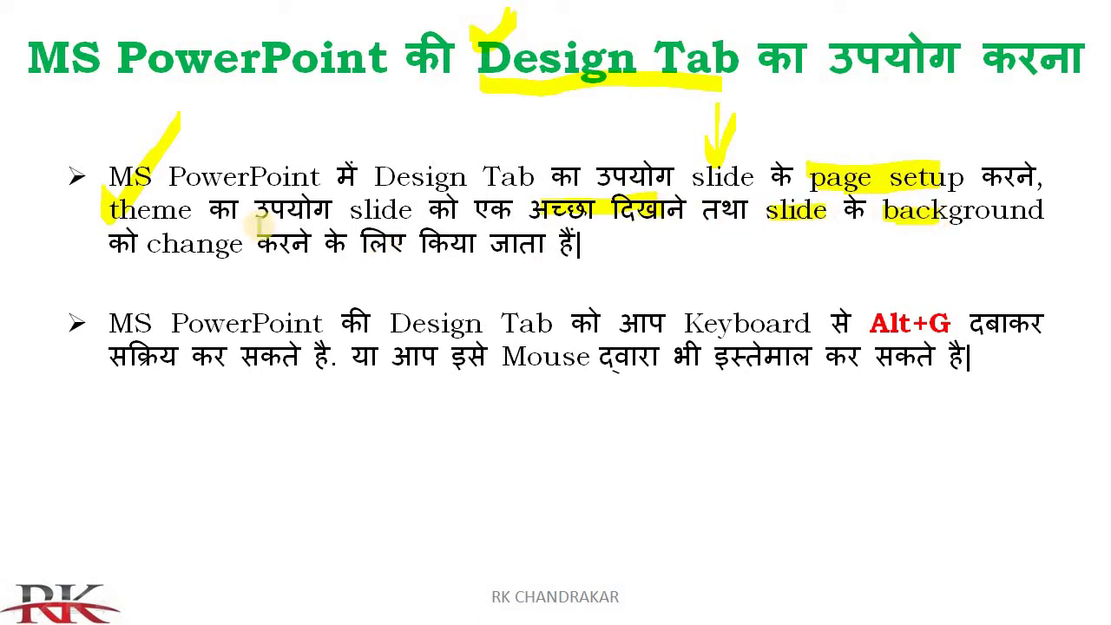
drag(159, 243, 223, 243)
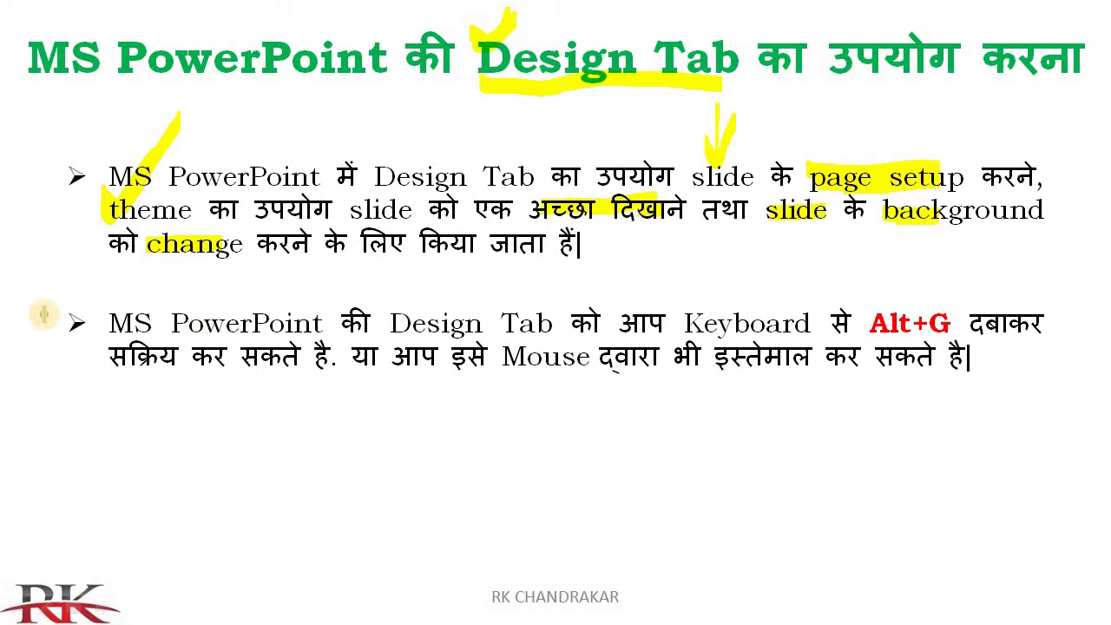
drag(121, 254, 52, 308)
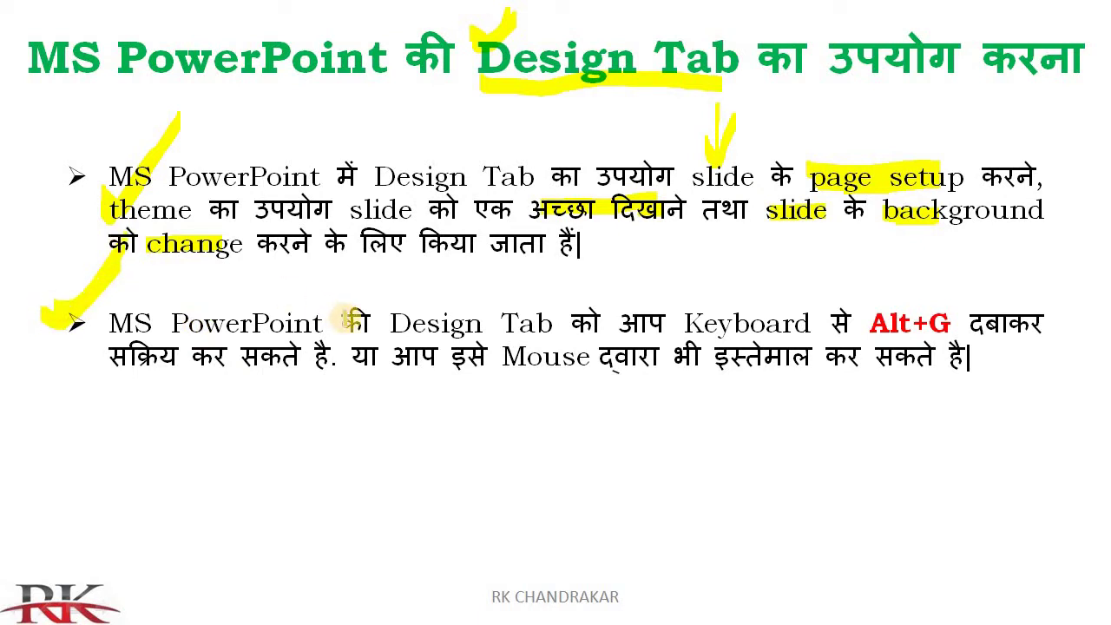
drag(392, 323, 552, 322)
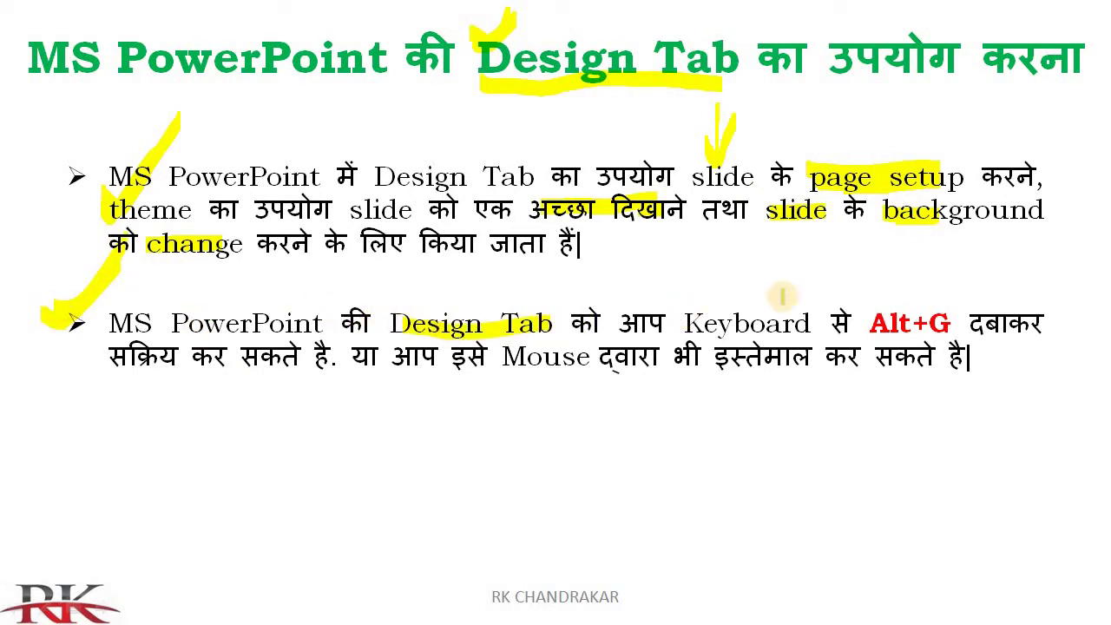
mouse_move(873, 324)
mouse_down()
mouse_move(951, 321)
mouse_move(868, 324)
mouse_up()
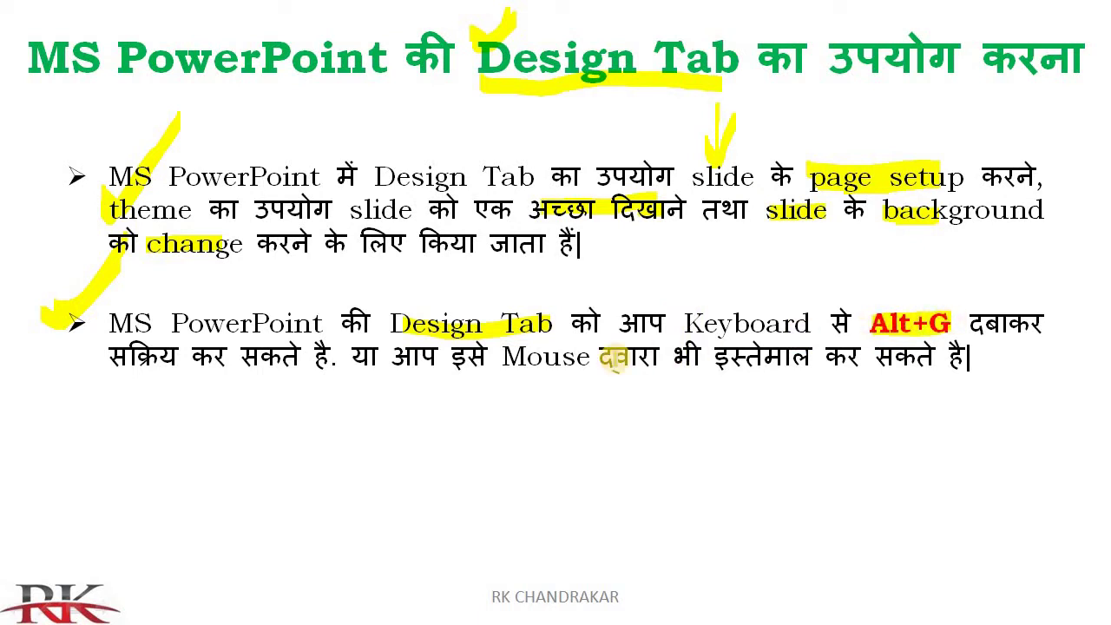
drag(505, 356, 580, 356)
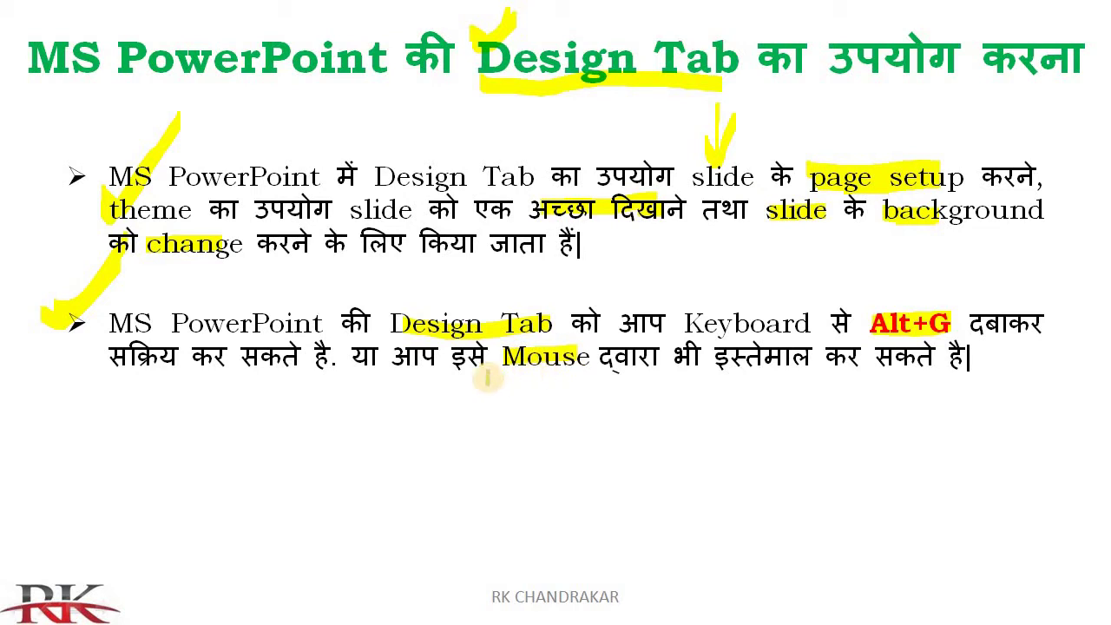
- Handwrite Home and Insert below the bullets and add two check marks
mouse_move(316, 503)
mouse_down()
mouse_move(317, 547)
mouse_move(351, 549)
mouse_move(379, 503)
mouse_move(408, 513)
mouse_move(439, 489)
mouse_move(467, 495)
mouse_move(512, 476)
mouse_up()
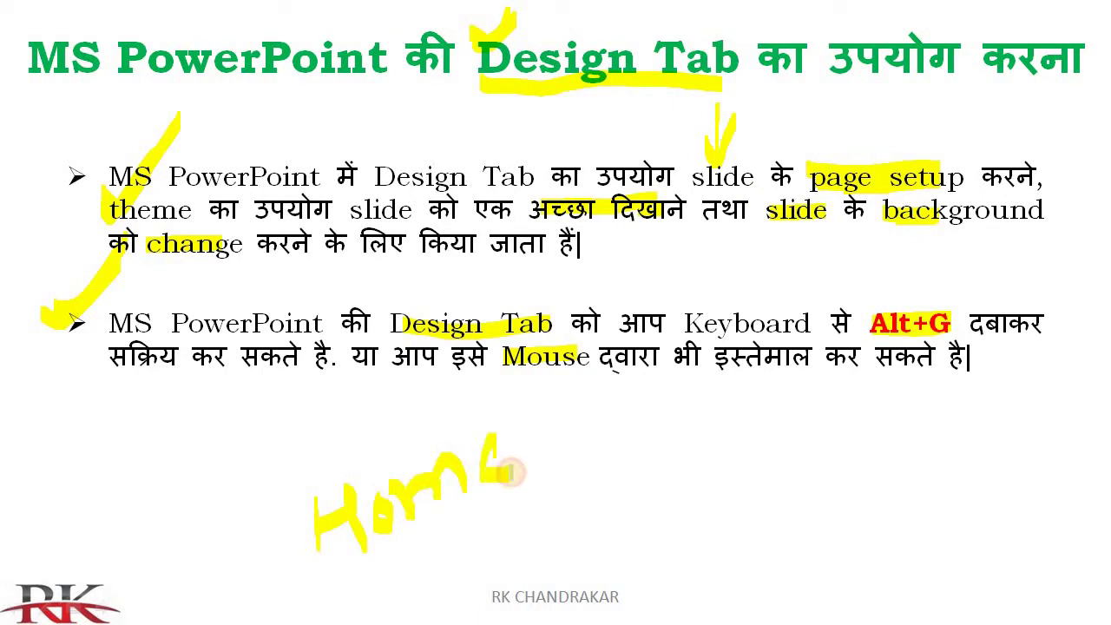
mouse_move(580, 454)
mouse_down()
mouse_move(596, 525)
mouse_move(617, 491)
mouse_move(712, 494)
mouse_move(772, 414)
mouse_move(783, 454)
mouse_move(779, 441)
mouse_up()
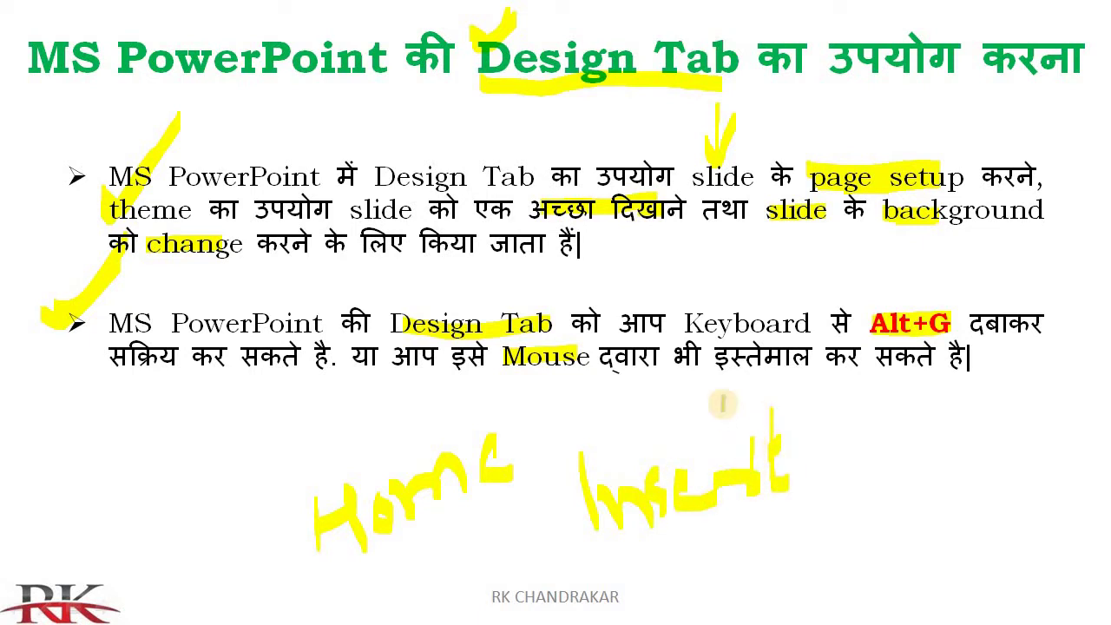
drag(706, 399, 738, 372)
drag(417, 422, 470, 375)
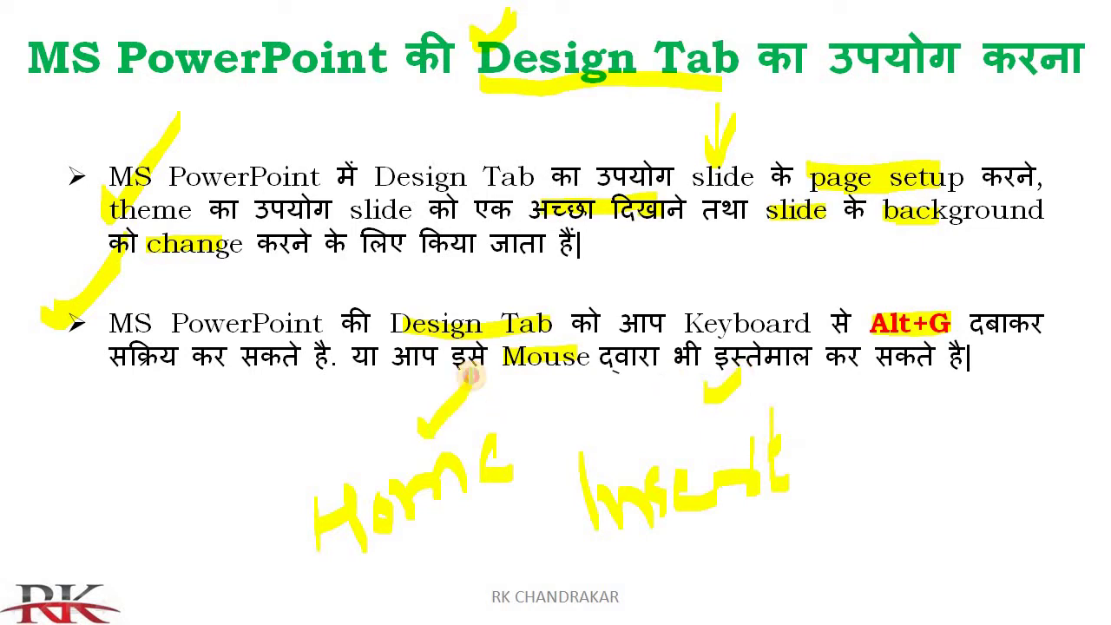
key(Escape)
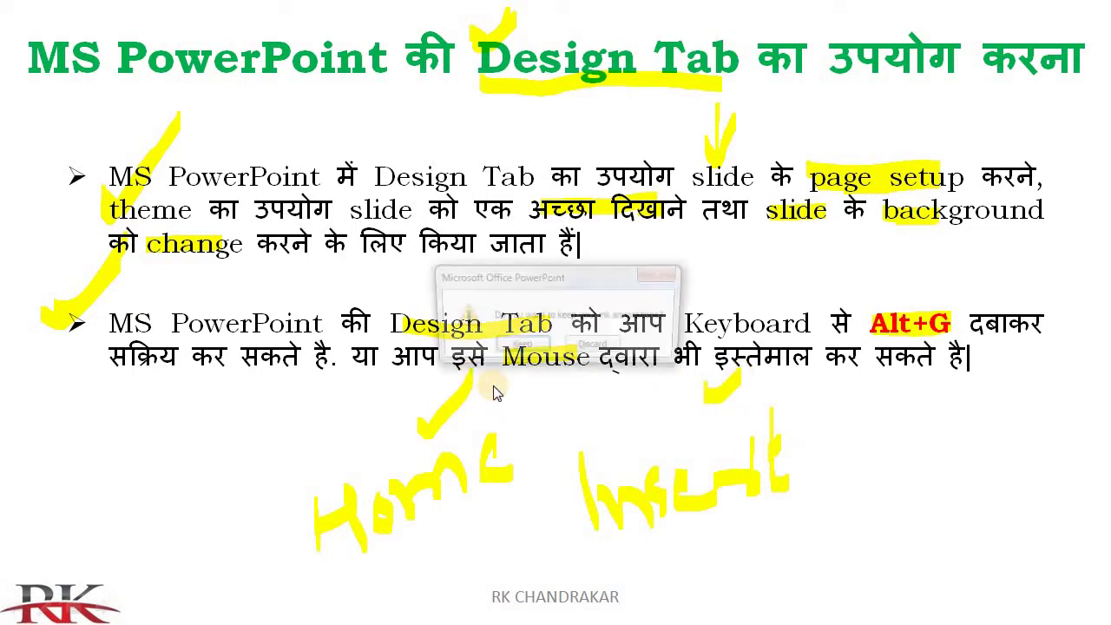
click(593, 348)
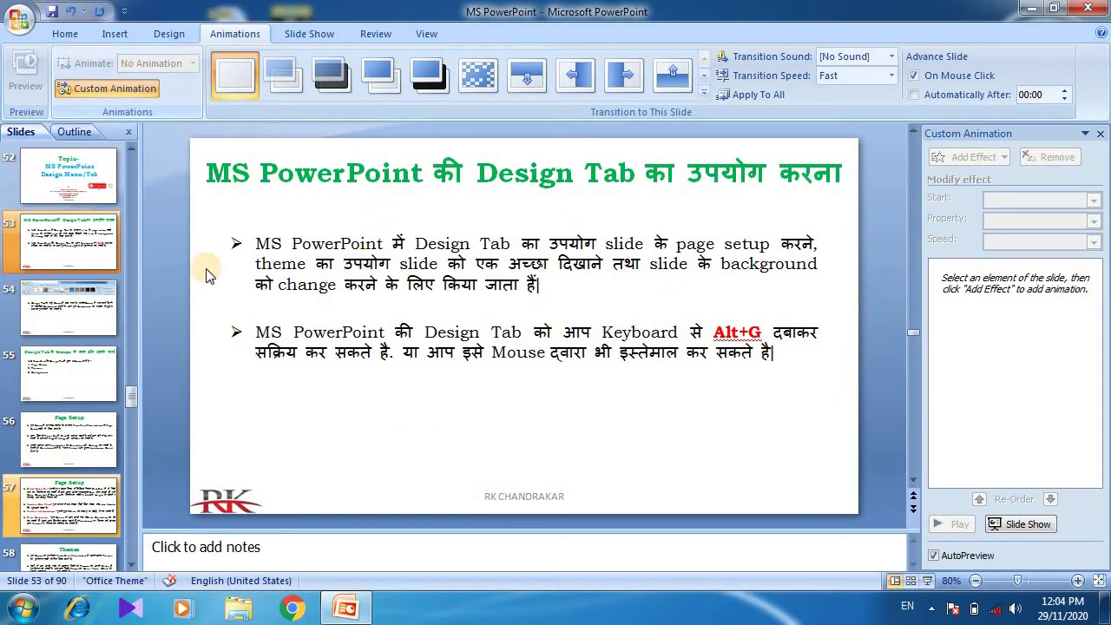
click(167, 294)
click(174, 36)
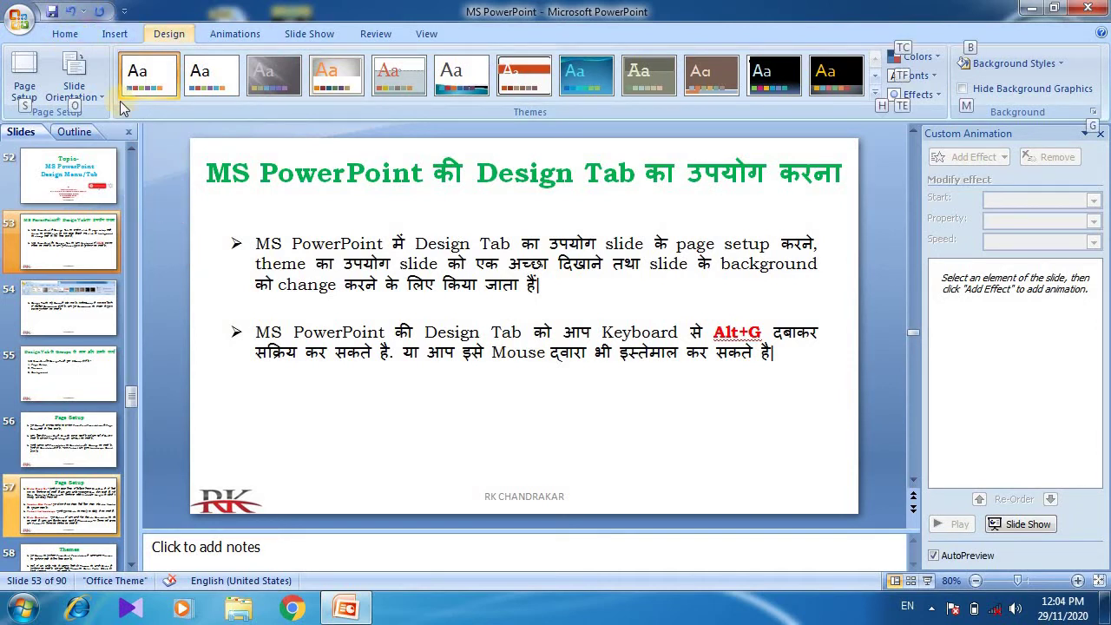
key(alt+g)
key(o)
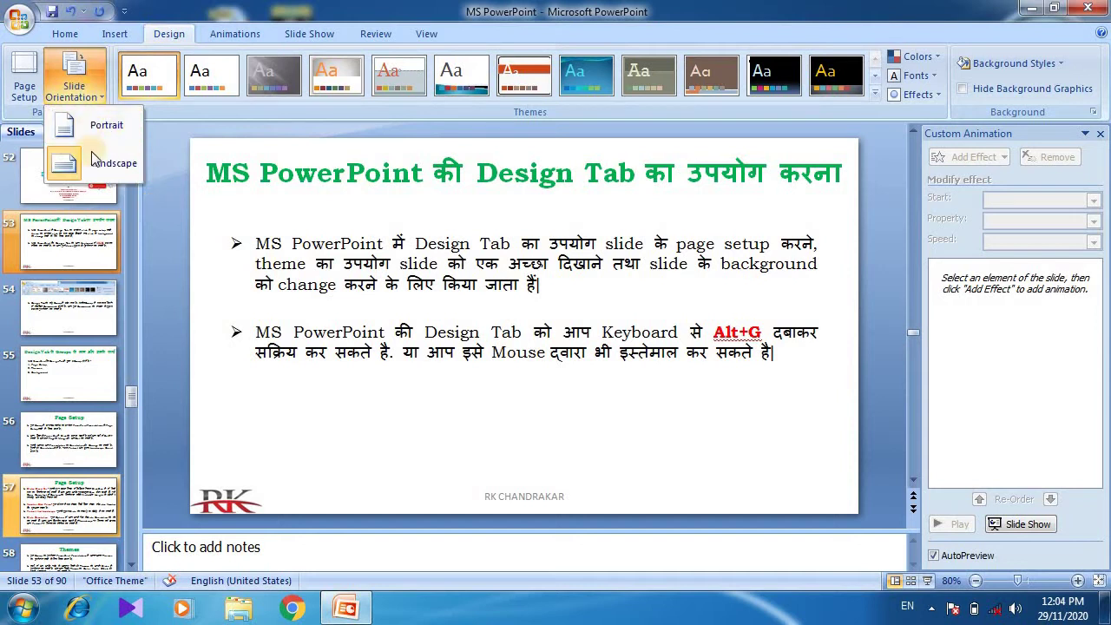
click(162, 235)
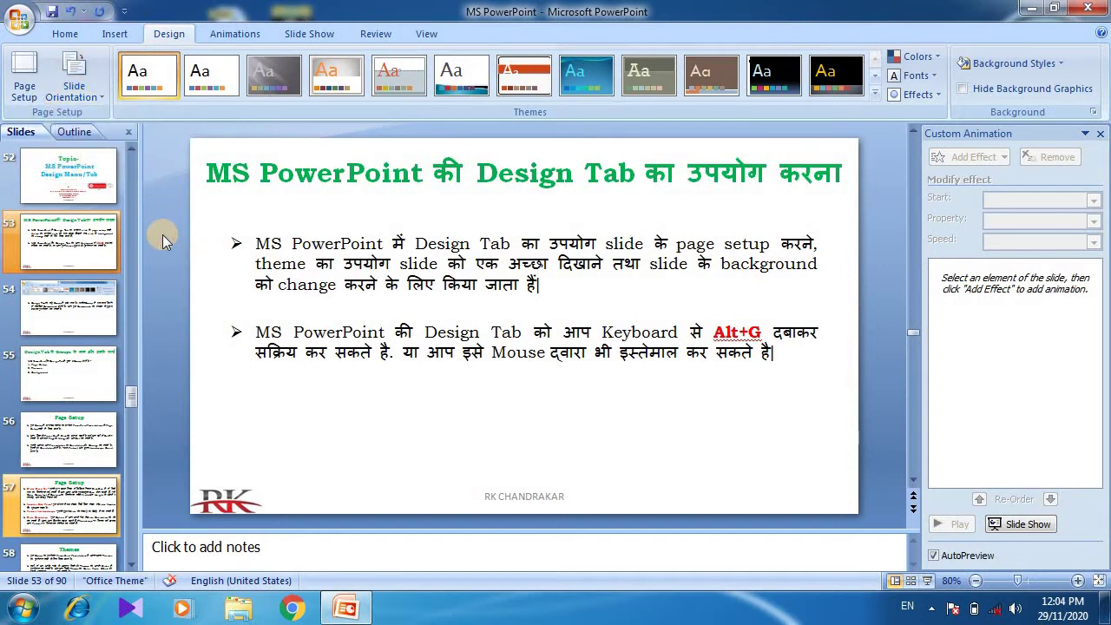
click(713, 373)
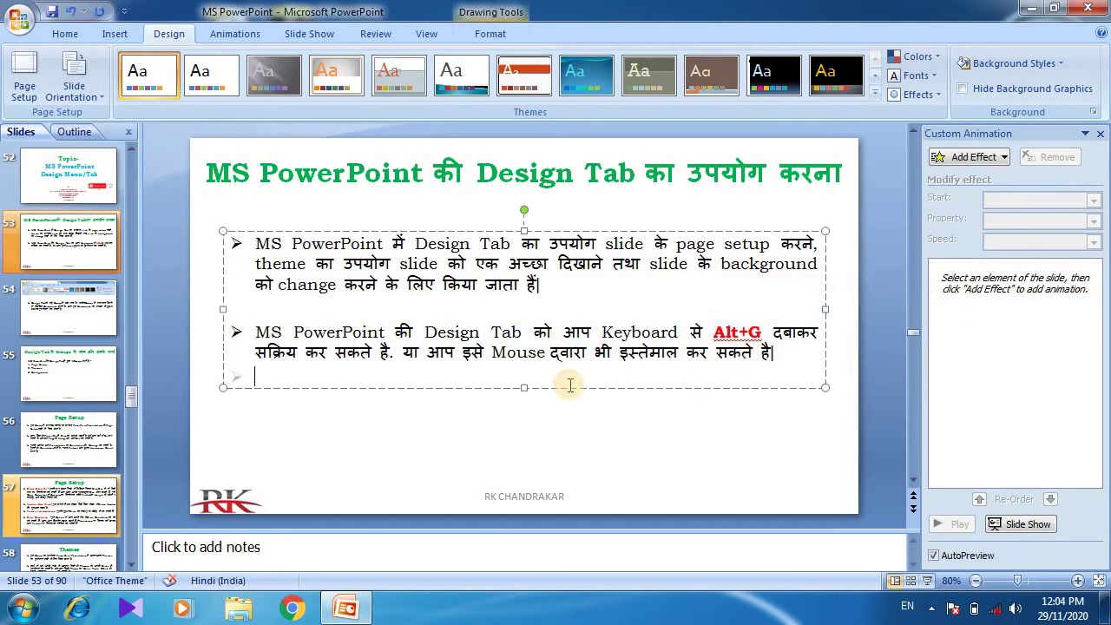
click(115, 33)
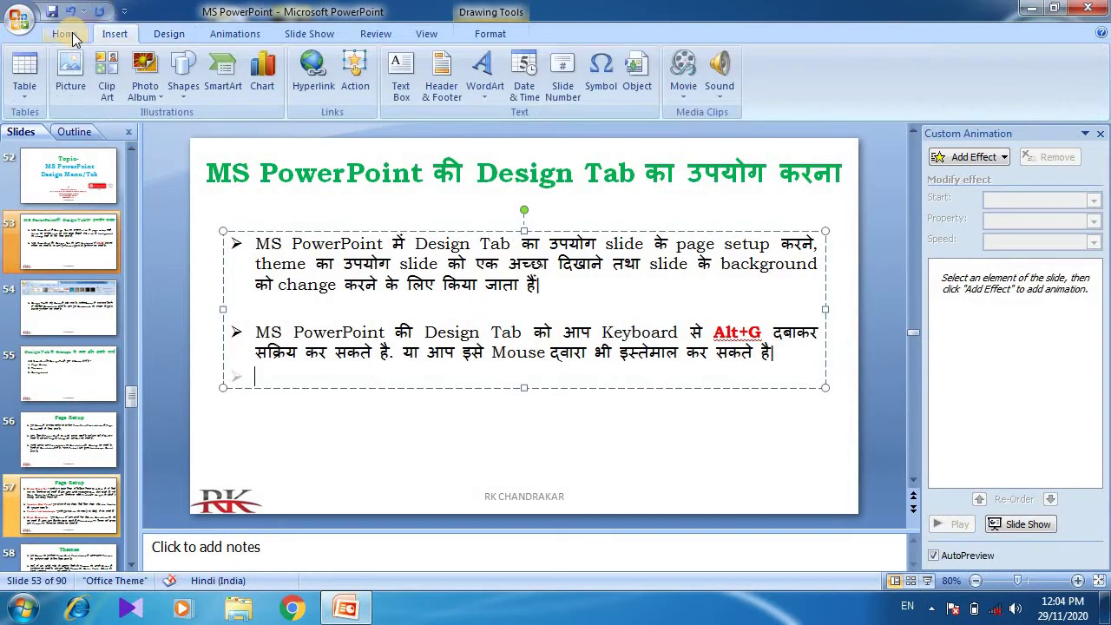
click(65, 34)
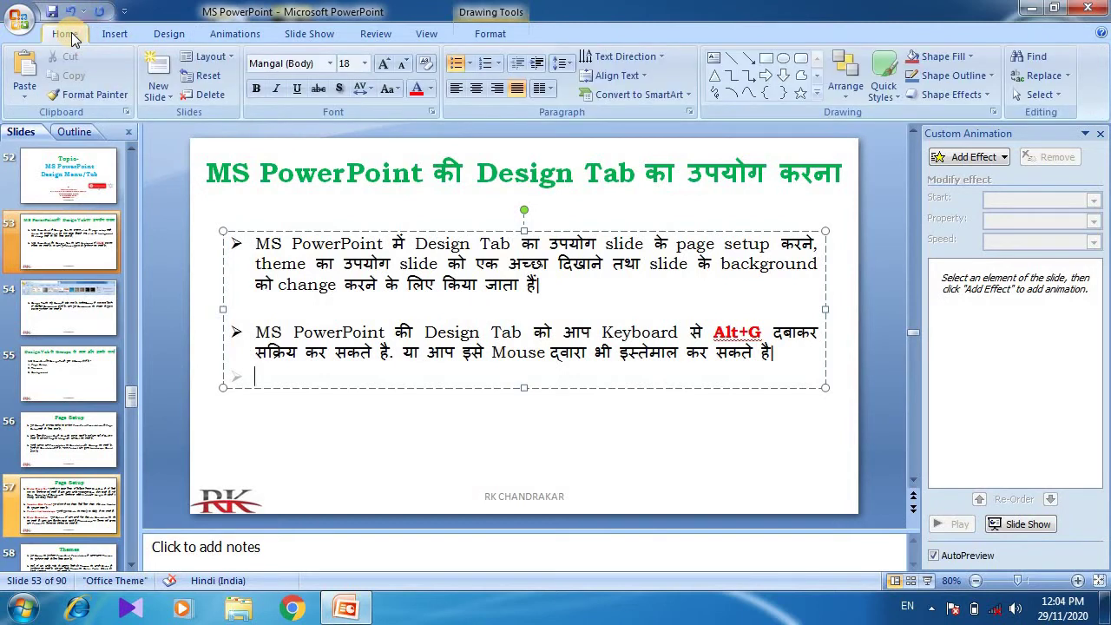
key(alt+g)
click(69, 35)
key(alt+g)
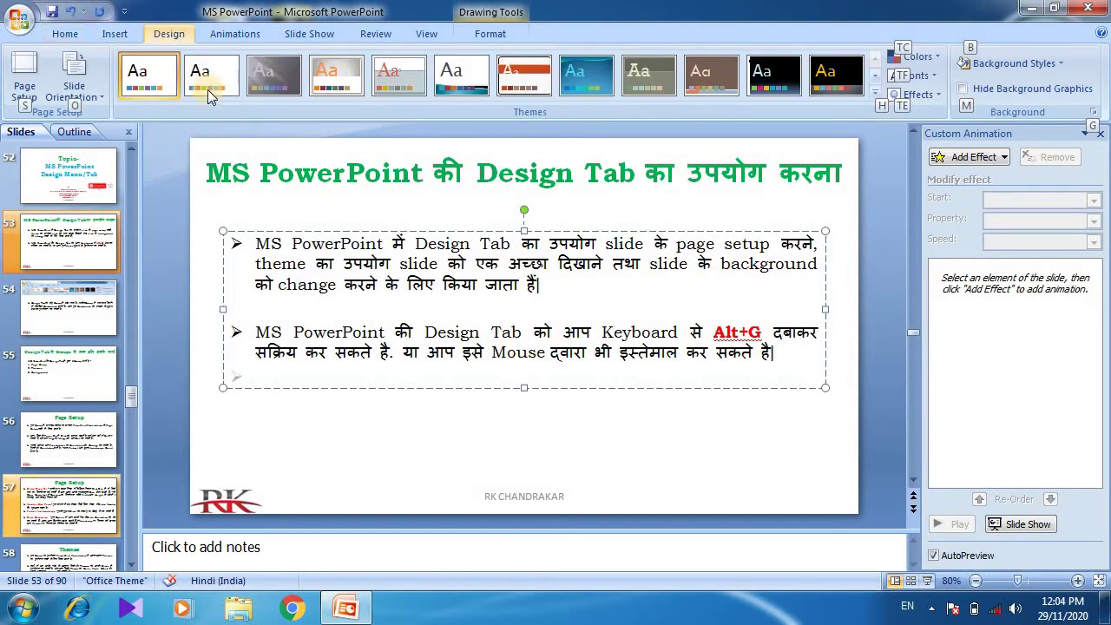
click(275, 434)
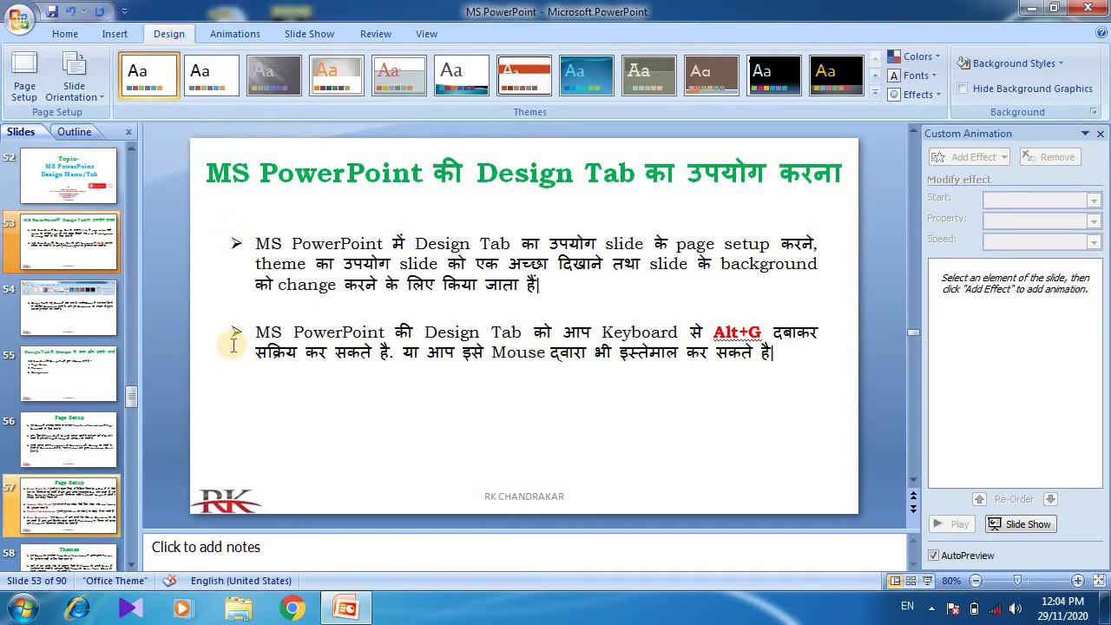
click(156, 197)
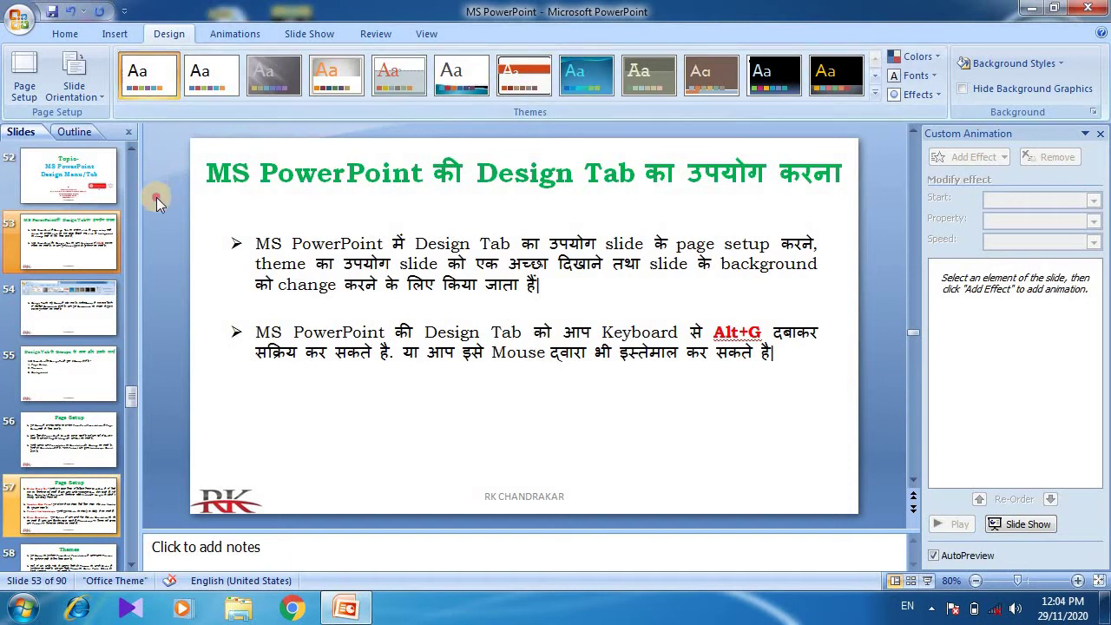
- Select slide 54 and cycle through the ribbon tabs from Home to View
click(80, 293)
click(358, 439)
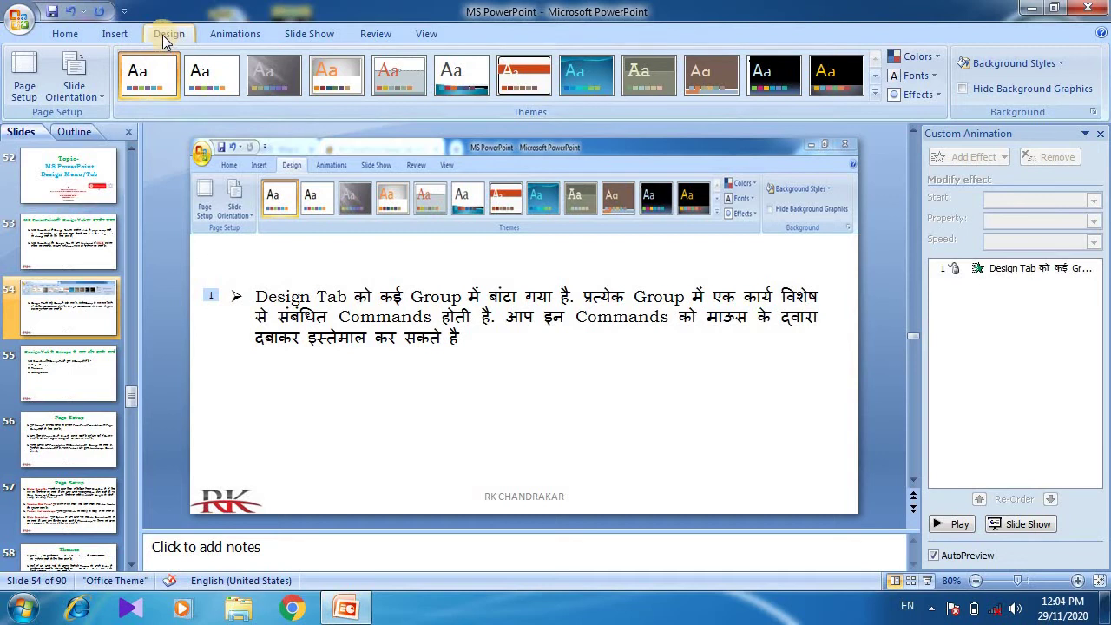
click(77, 33)
click(114, 34)
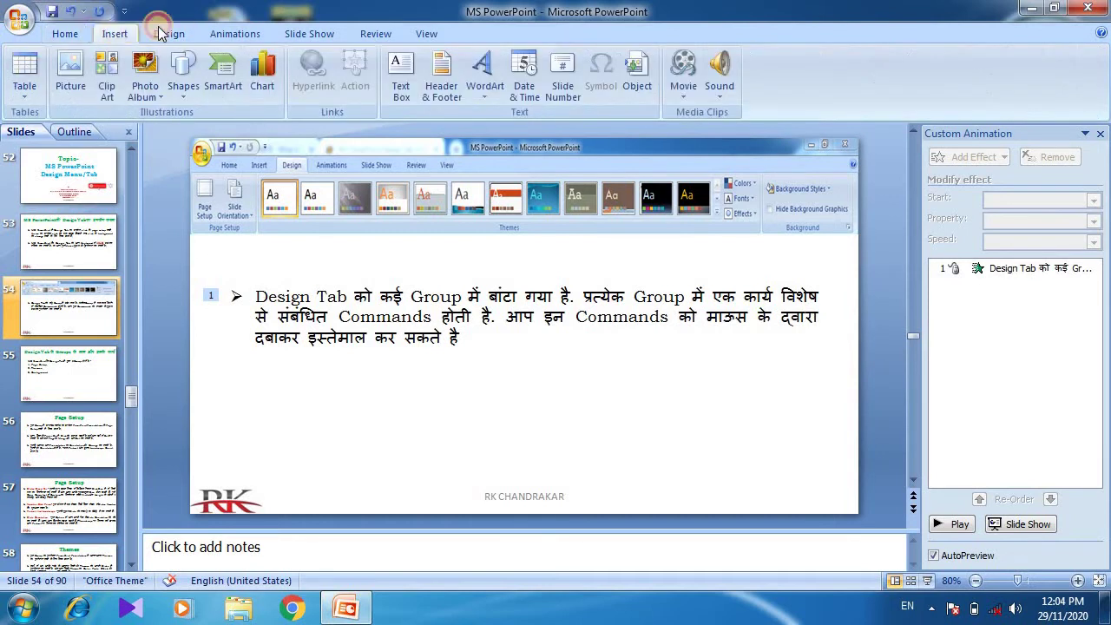
click(170, 33)
click(236, 34)
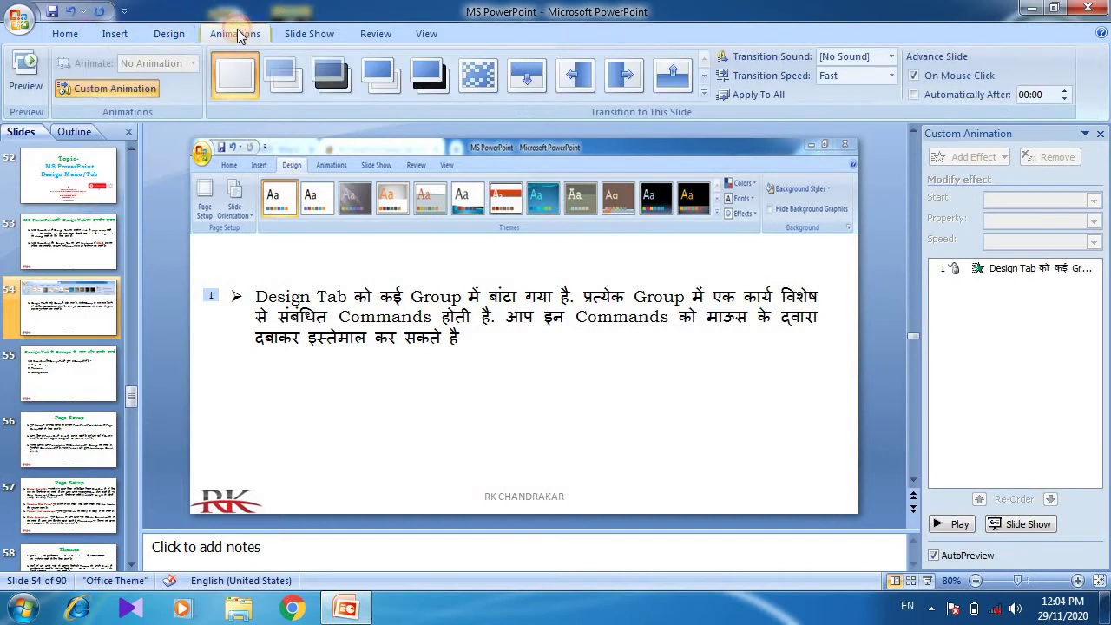
click(299, 33)
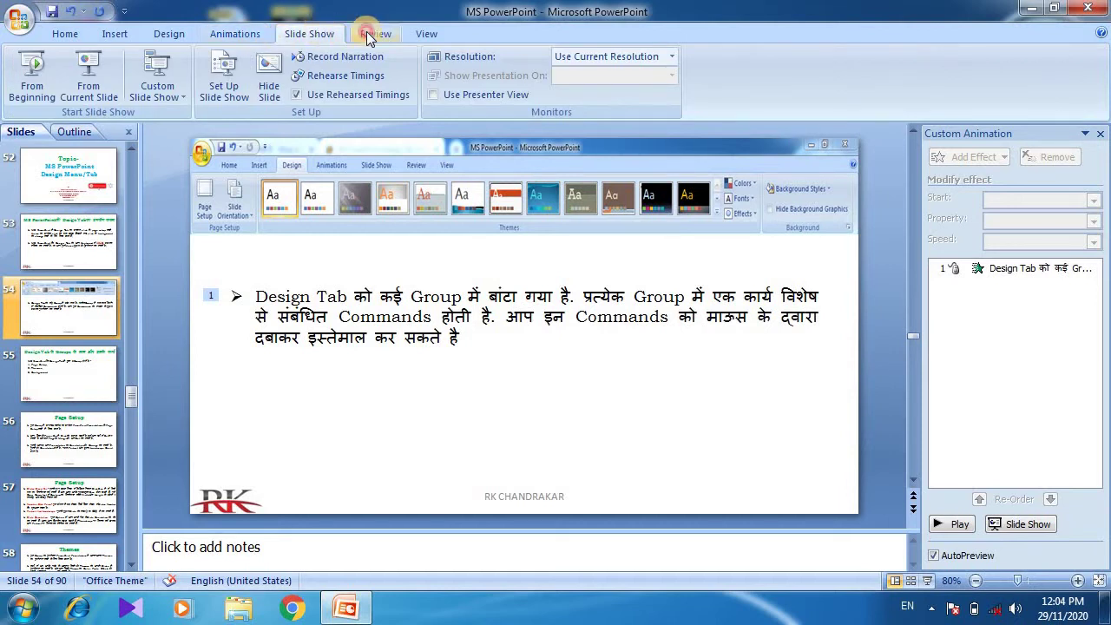
click(373, 33)
click(424, 33)
- Step back through the tabs to Design, then start the show from slide 54 with Shift+F5
click(375, 33)
click(309, 34)
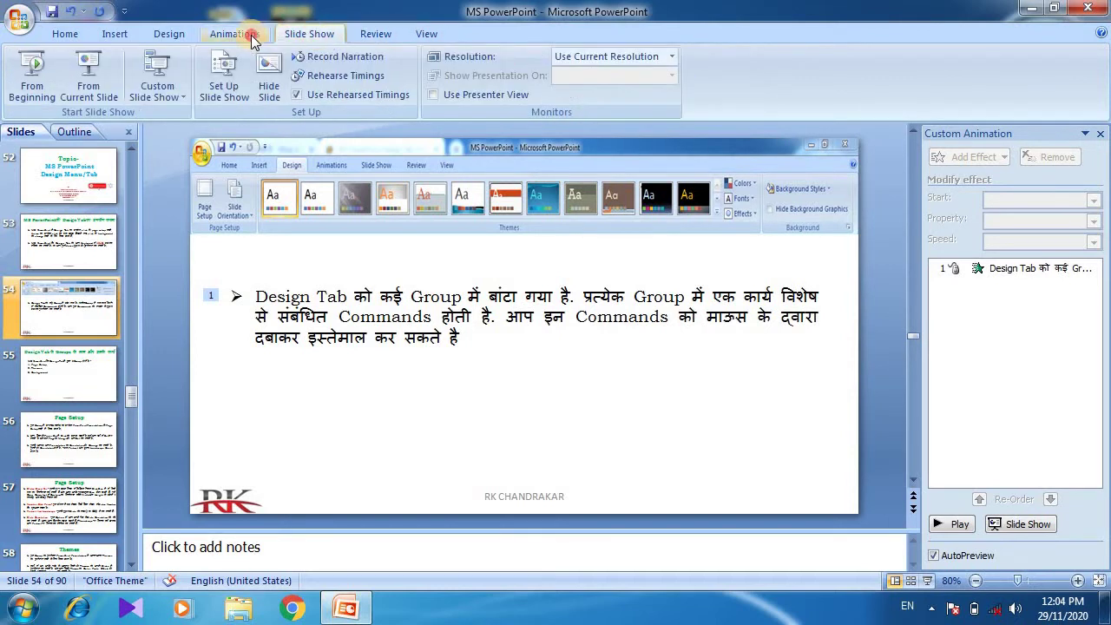
click(234, 33)
click(170, 36)
click(115, 34)
click(65, 33)
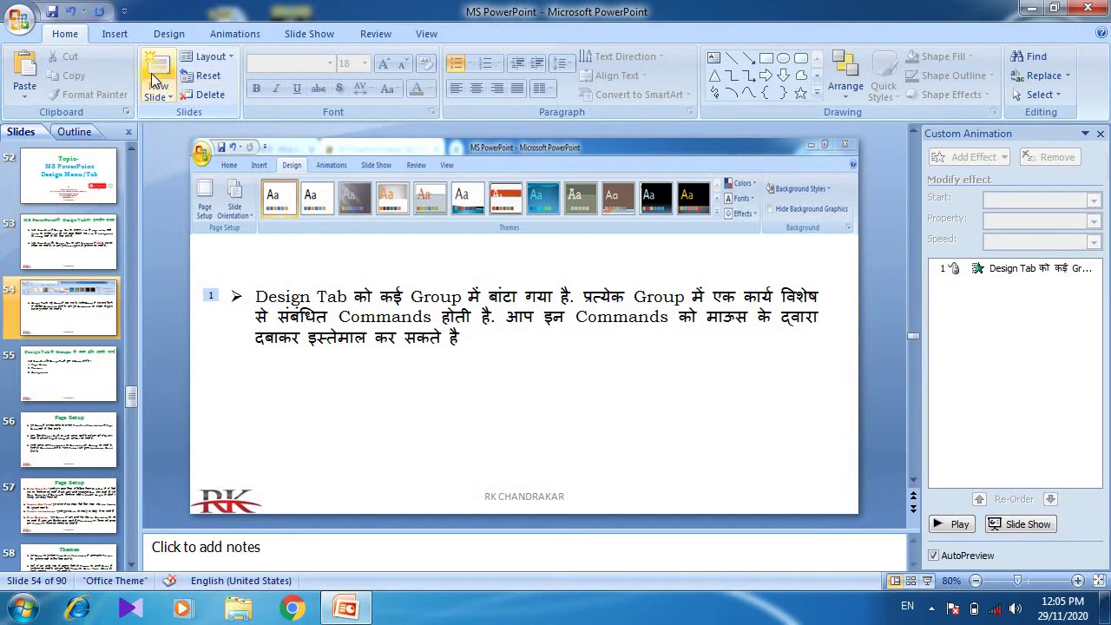
click(114, 35)
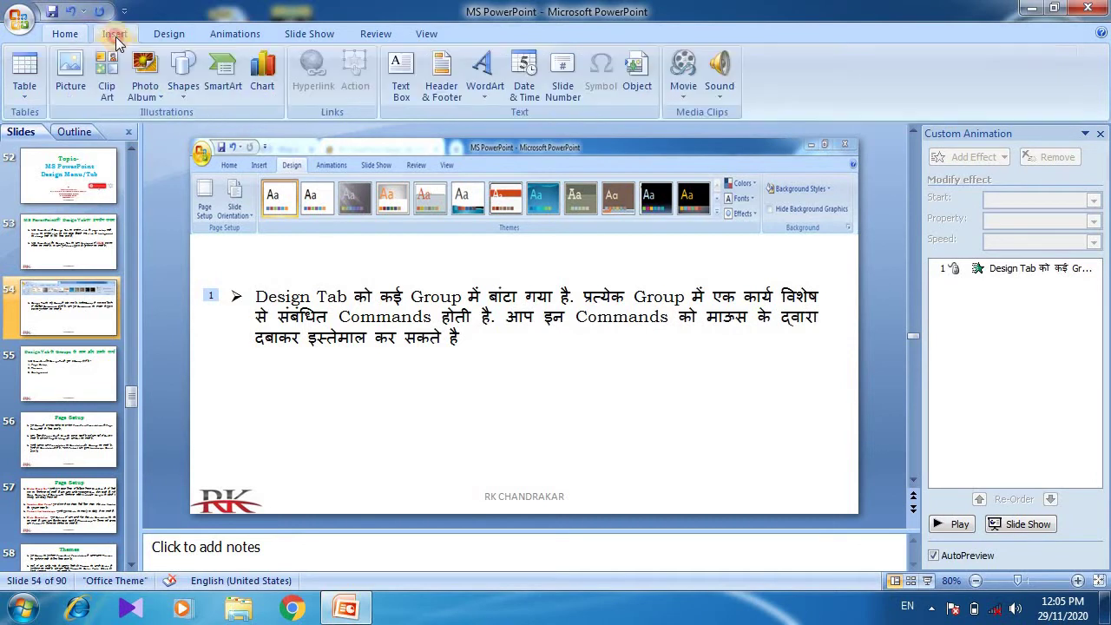
click(169, 34)
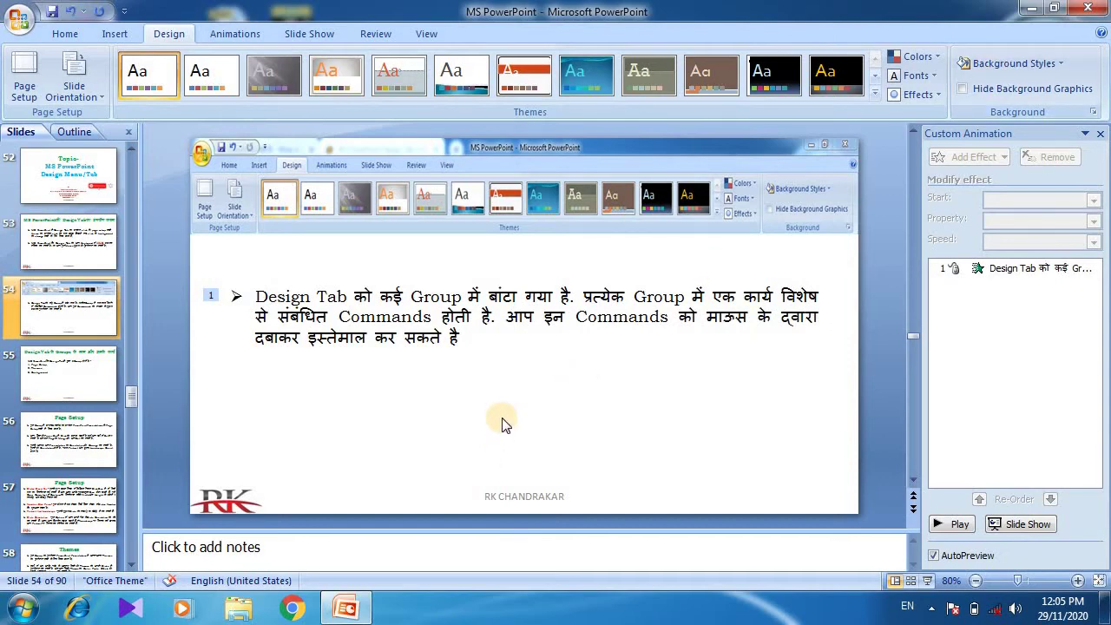
key(shift+F5)
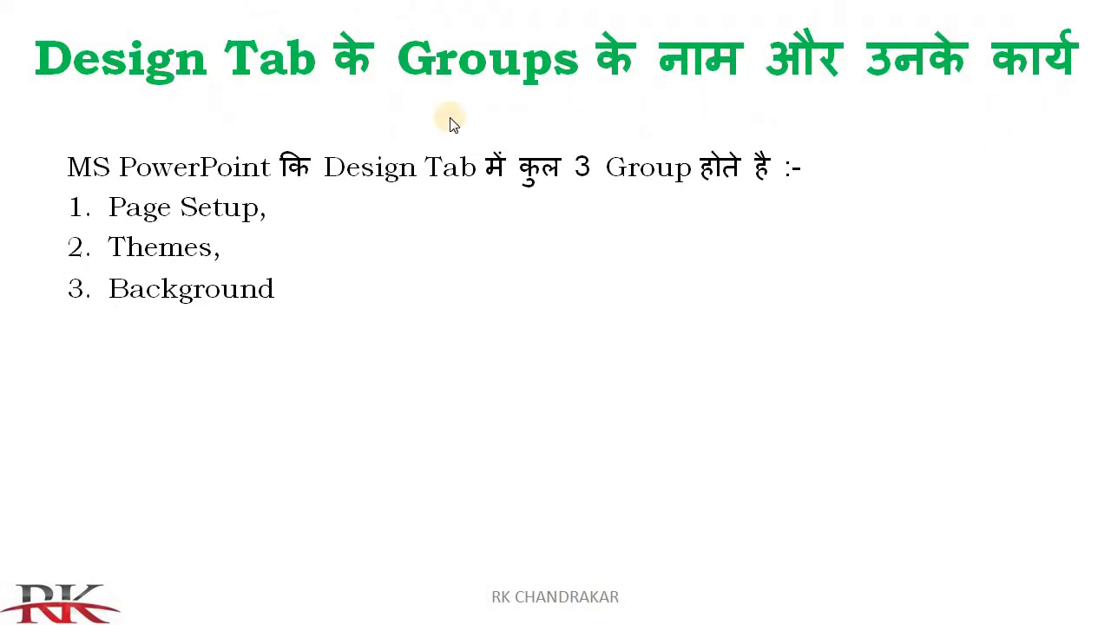
- With the highlighter, mark Design Tab, tick Page Setup, Themes and Background, then advance
click(44, 597)
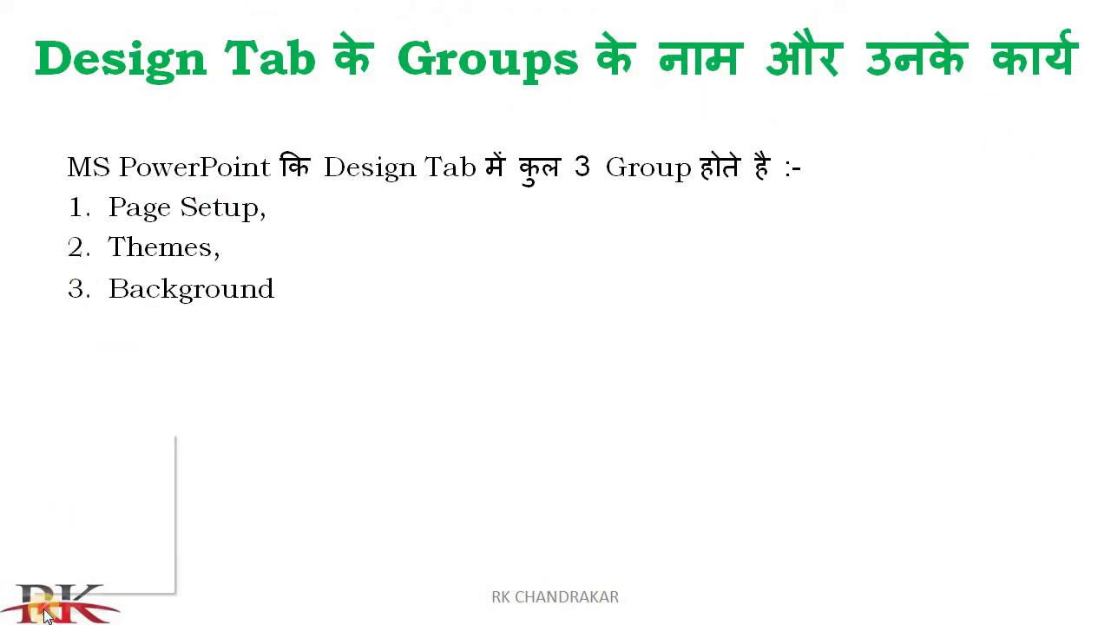
click(54, 500)
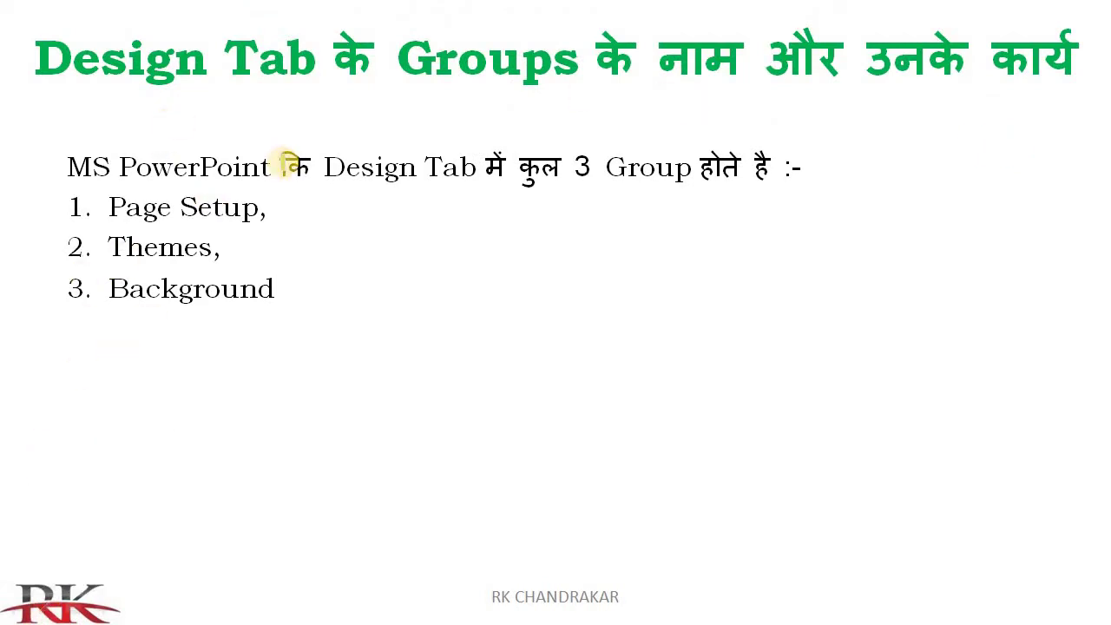
drag(315, 161, 473, 163)
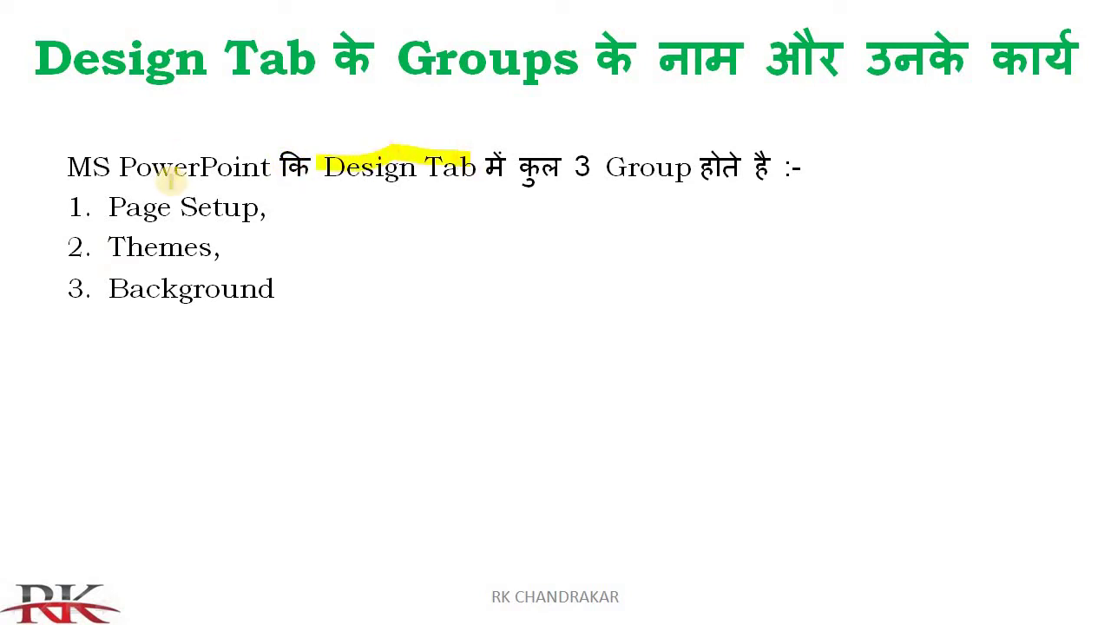
drag(59, 201, 111, 161)
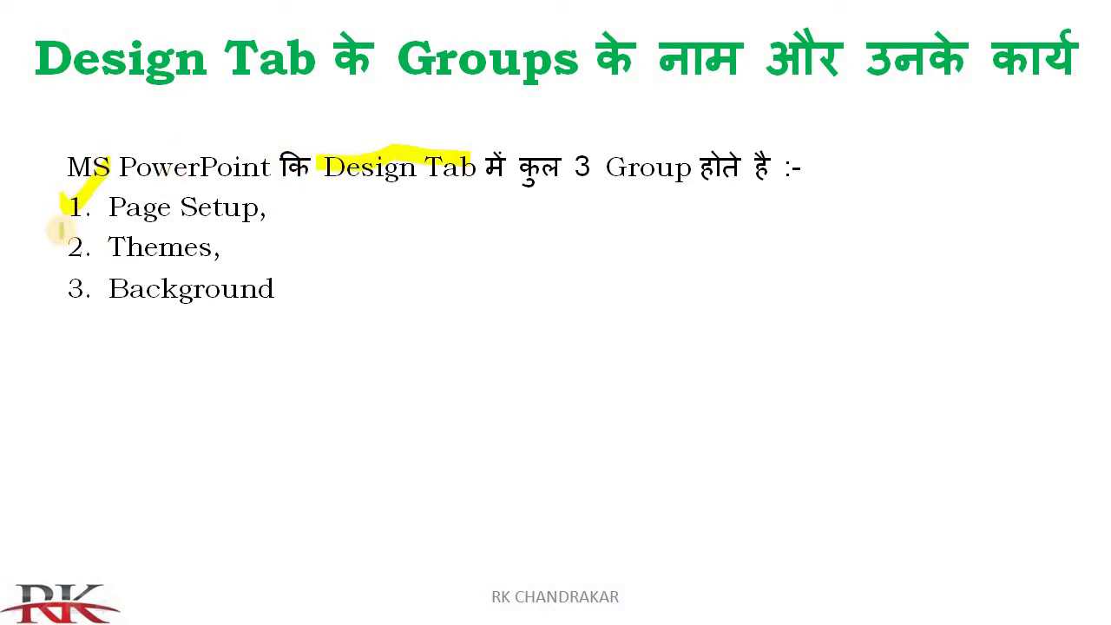
drag(61, 224, 110, 193)
drag(61, 262, 114, 245)
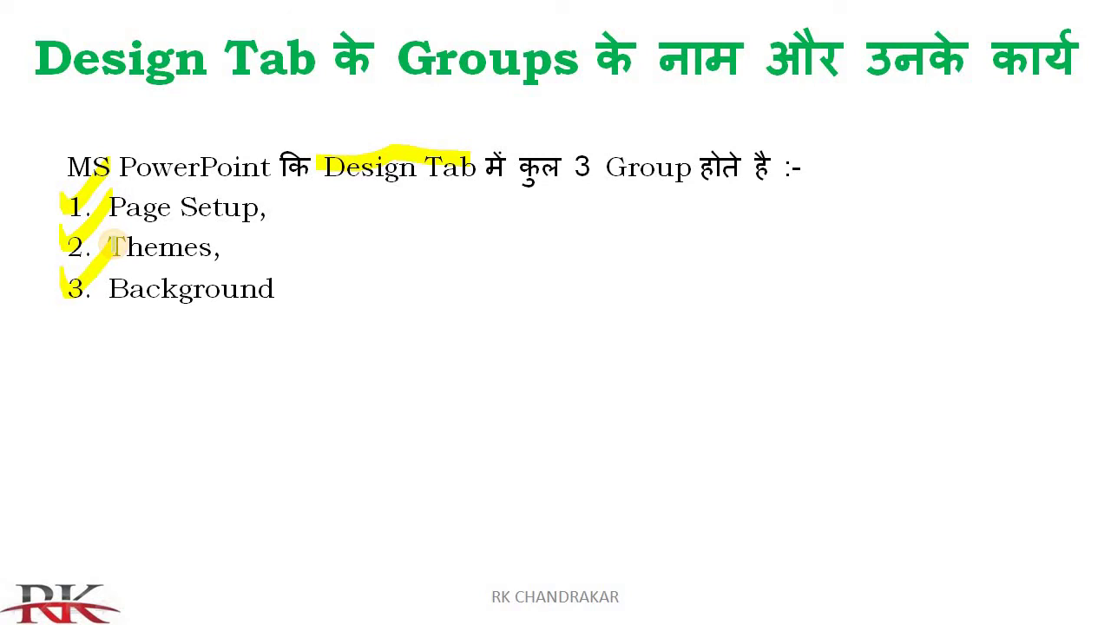
key(Right)
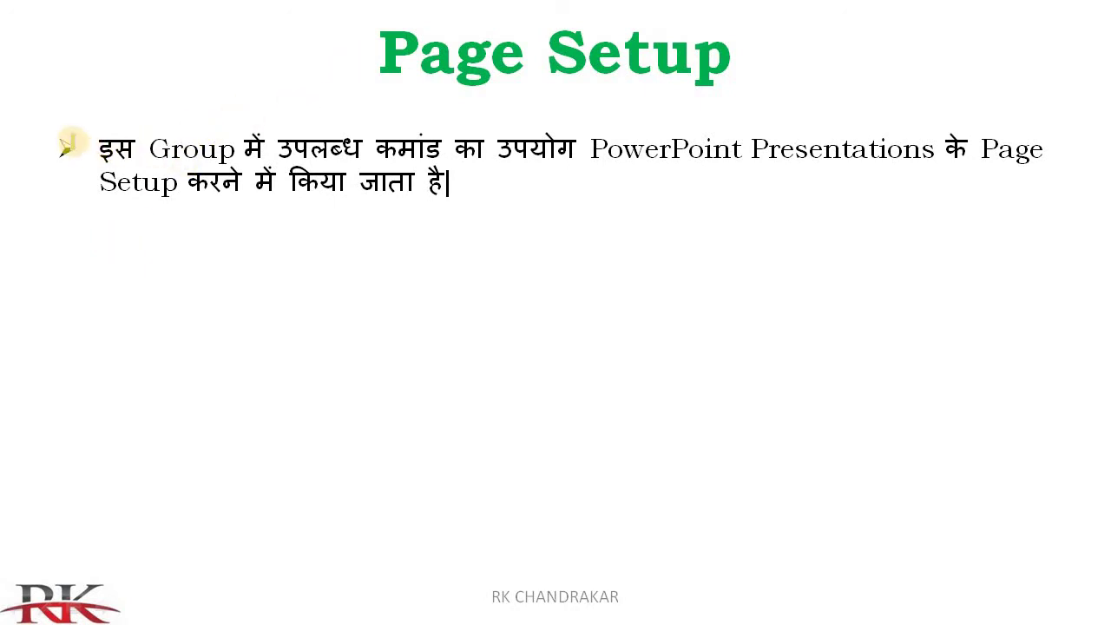
- Tick the first bullet, highlight Setup, then mark Paper Size and the page margin phrase
drag(69, 141, 129, 93)
drag(375, 148, 436, 151)
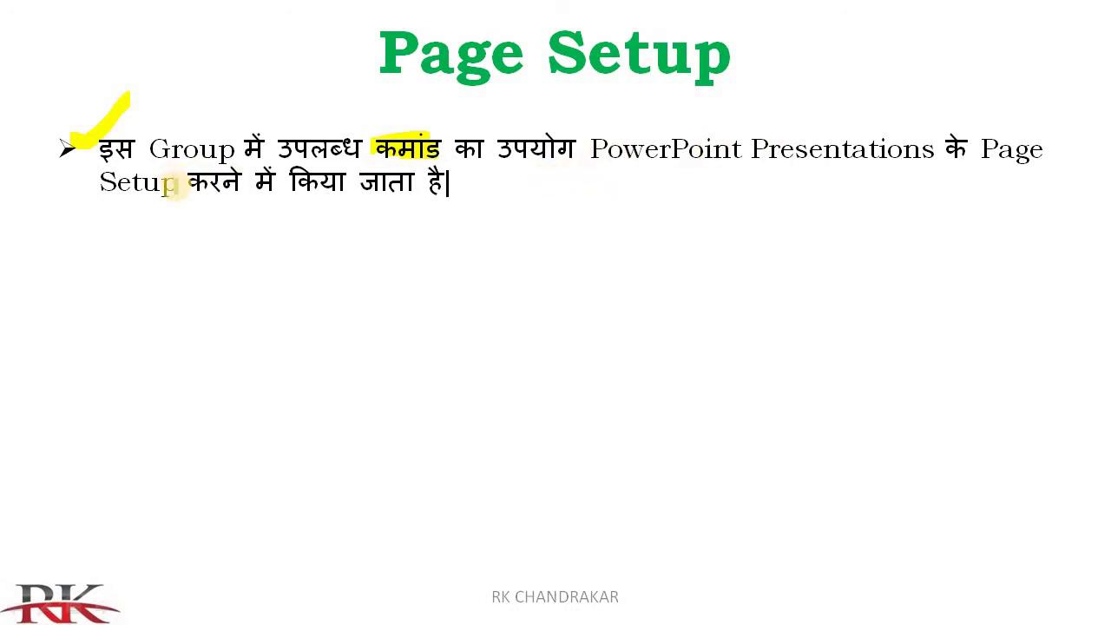
drag(87, 183, 182, 182)
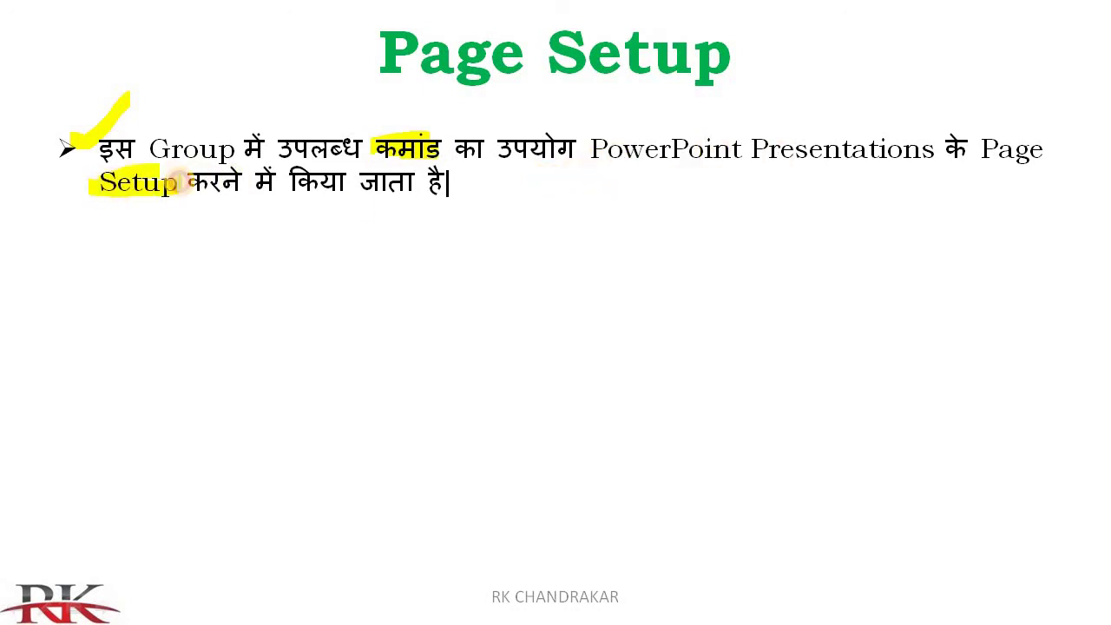
key(Right)
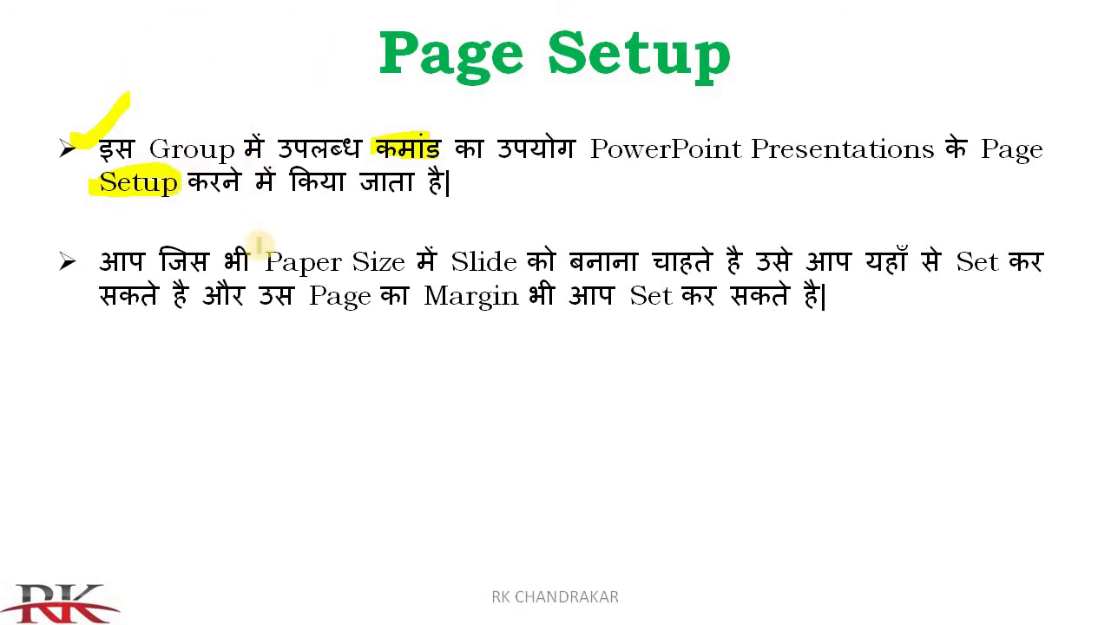
drag(259, 244, 295, 210)
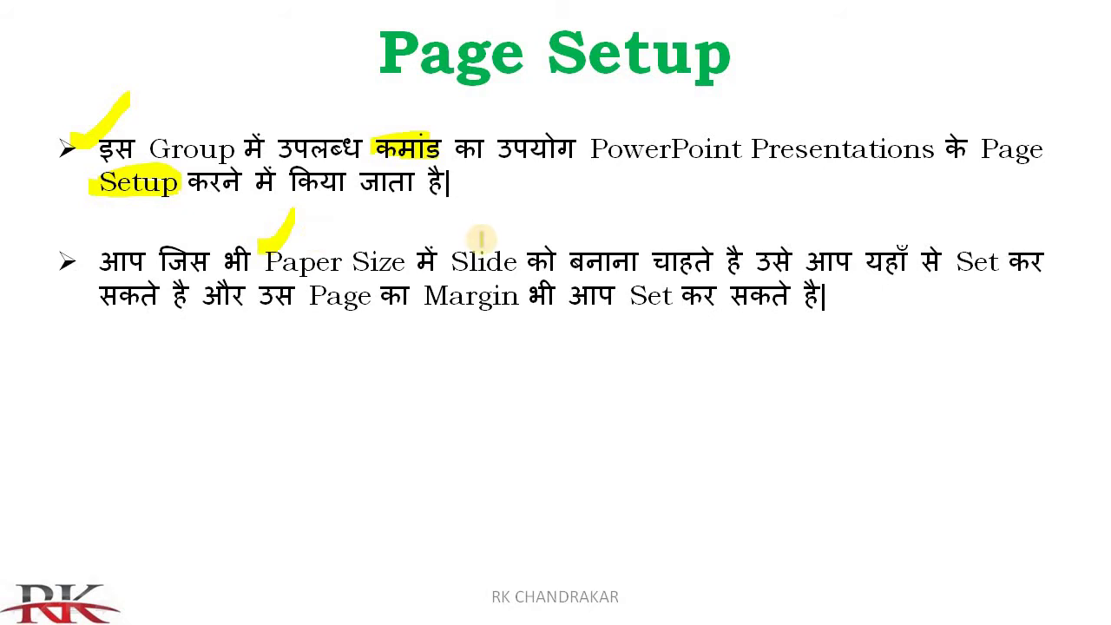
drag(450, 258, 473, 259)
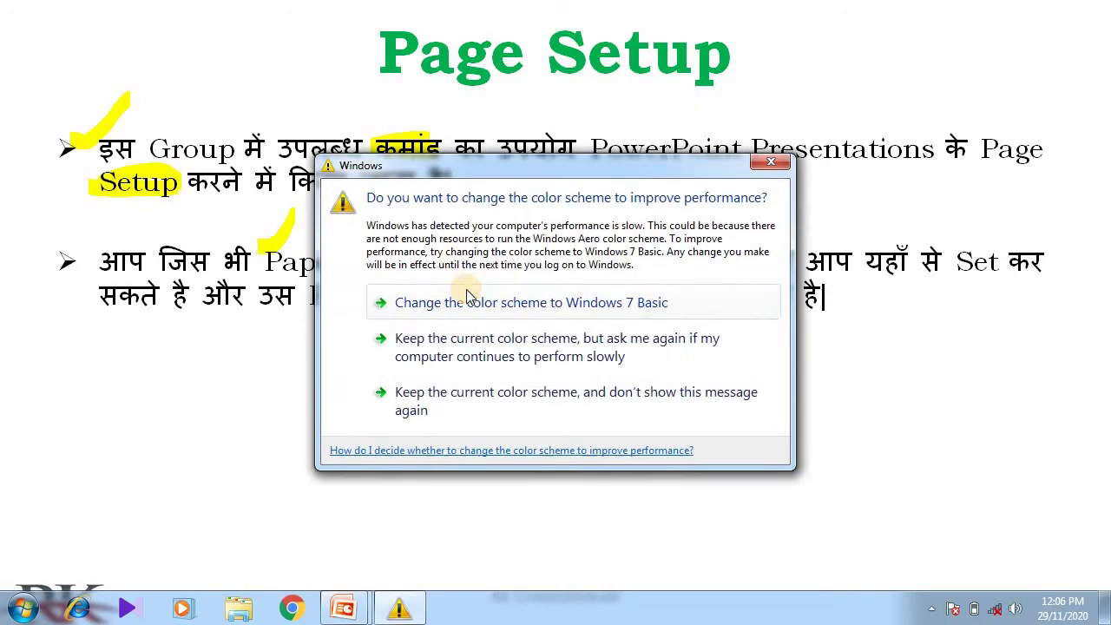
drag(330, 306, 468, 290)
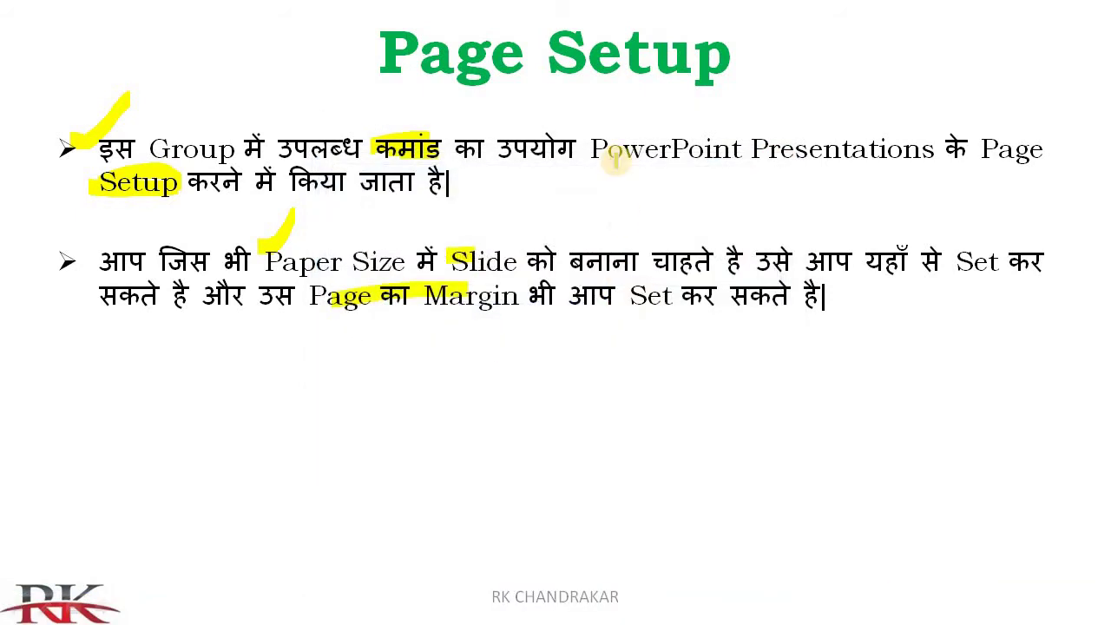
key(Down)
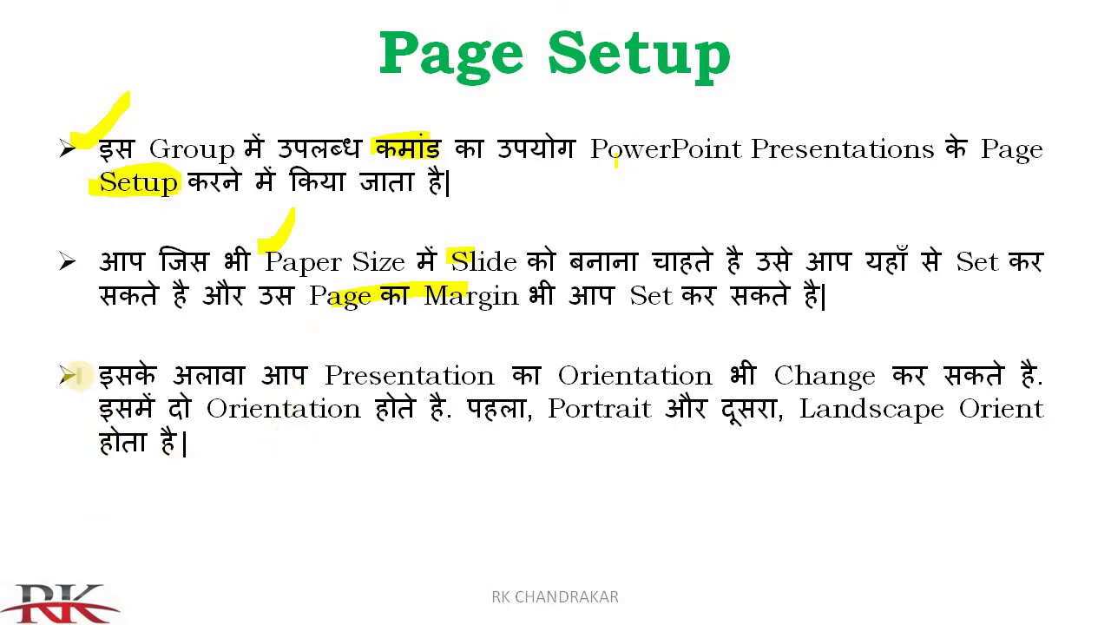
- Highlight Presentation, Orientation, Portrait and Landscape in the orientation bullet, then end the show
drag(74, 371, 117, 342)
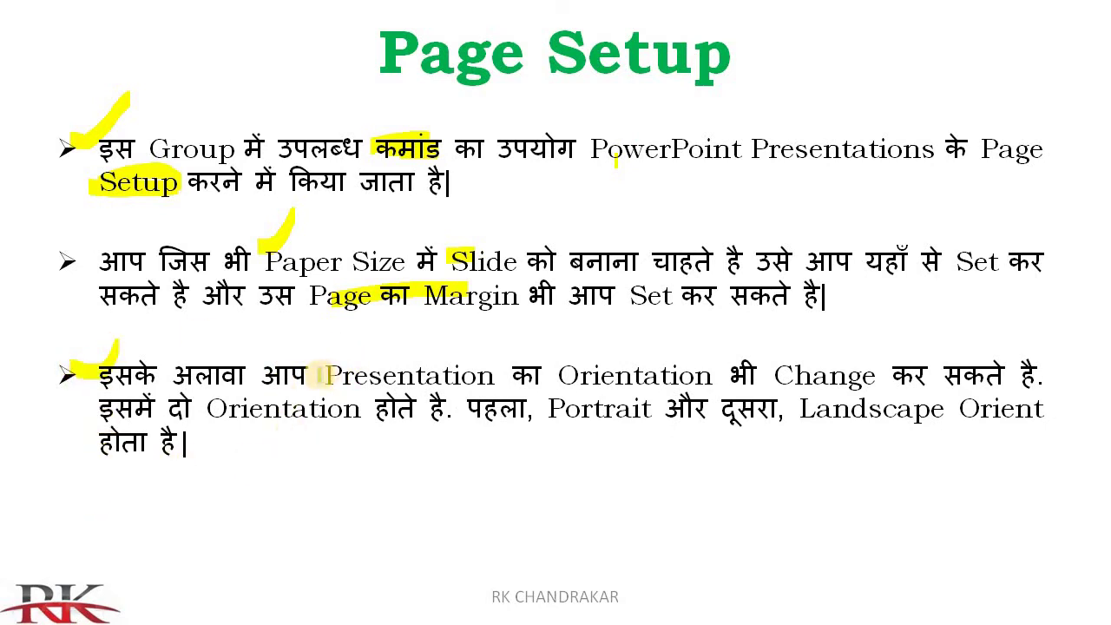
drag(366, 372, 432, 370)
drag(566, 363, 684, 384)
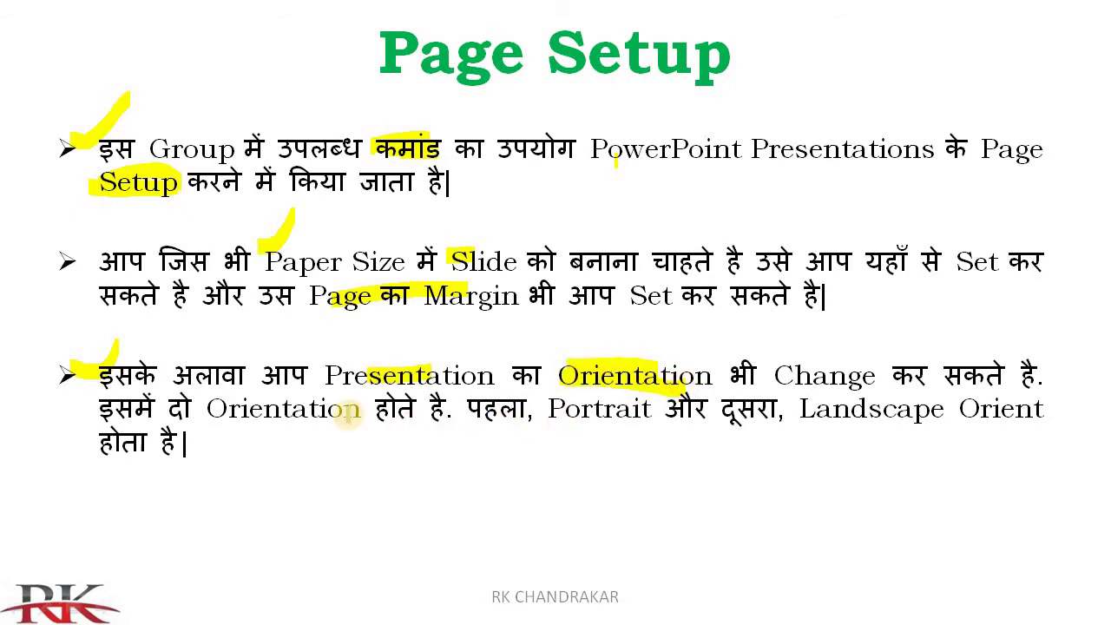
drag(292, 415, 333, 415)
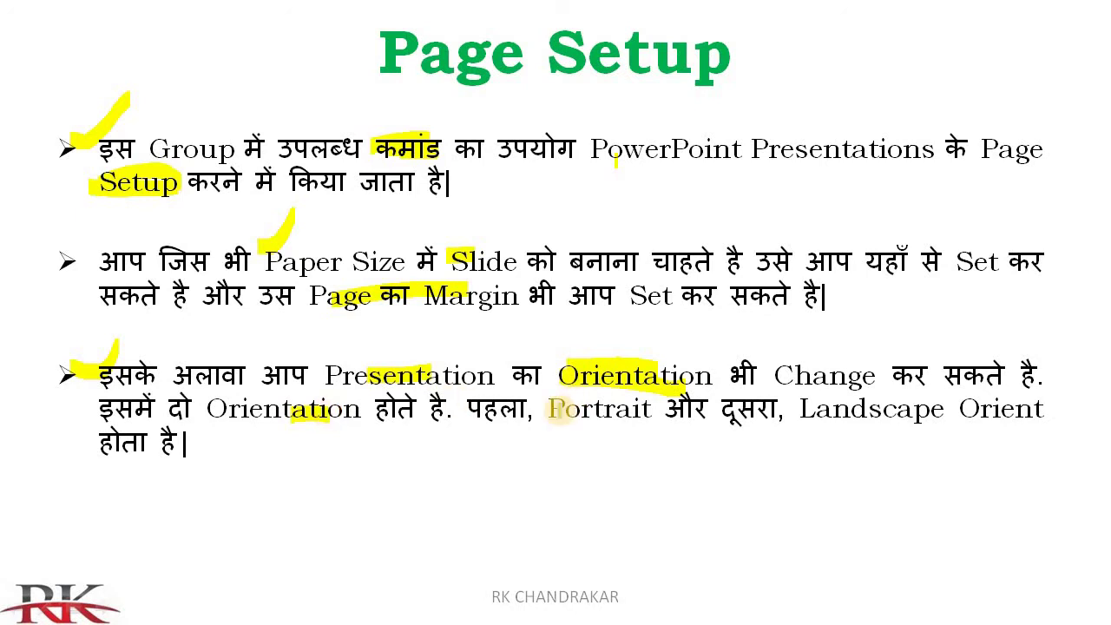
drag(551, 413, 625, 413)
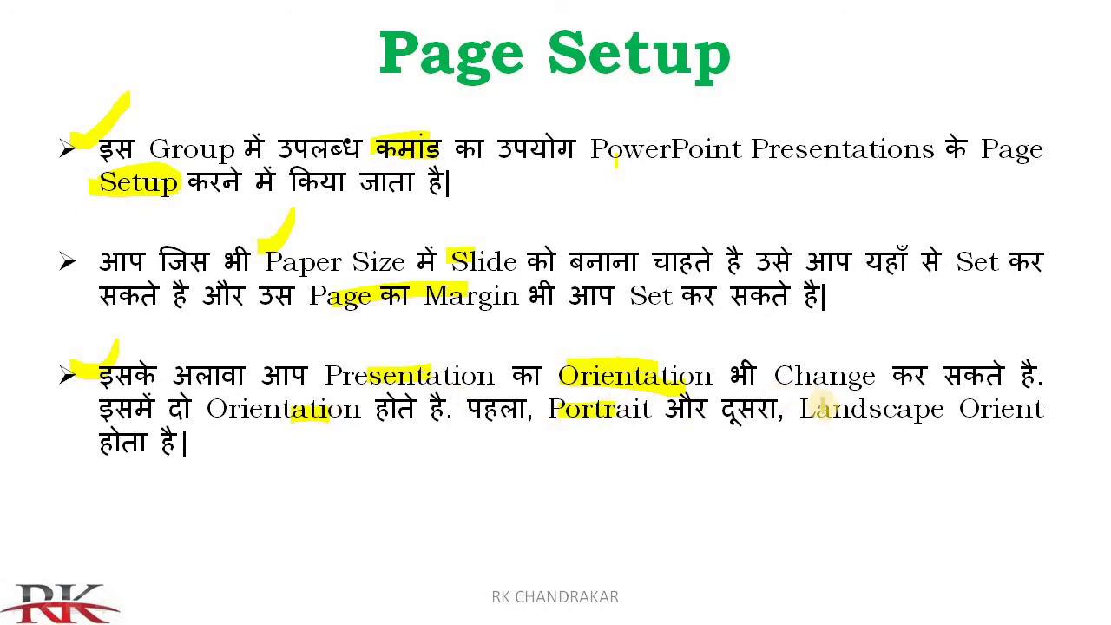
drag(802, 415, 863, 415)
key(Right)
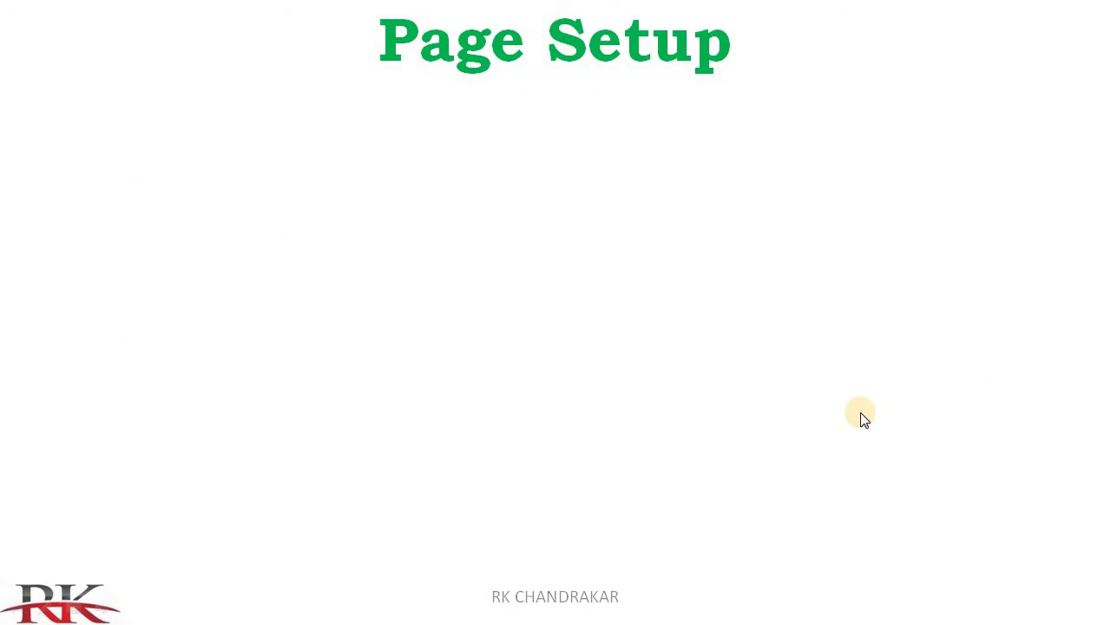
key(Escape)
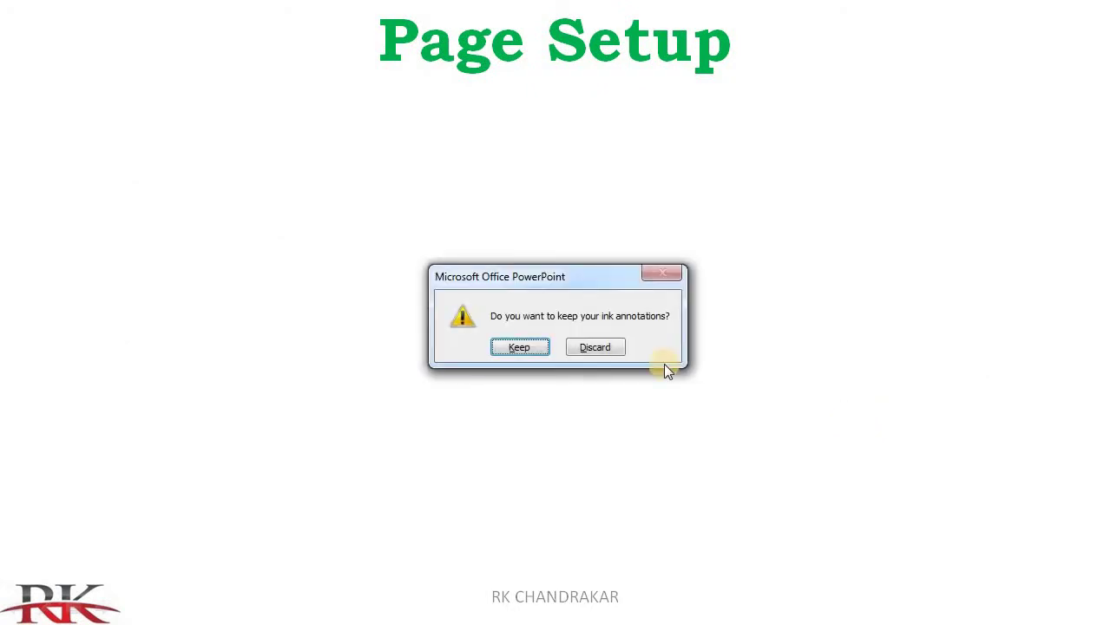
- Discard the ink annotations and look through slides 54 to 56
click(605, 345)
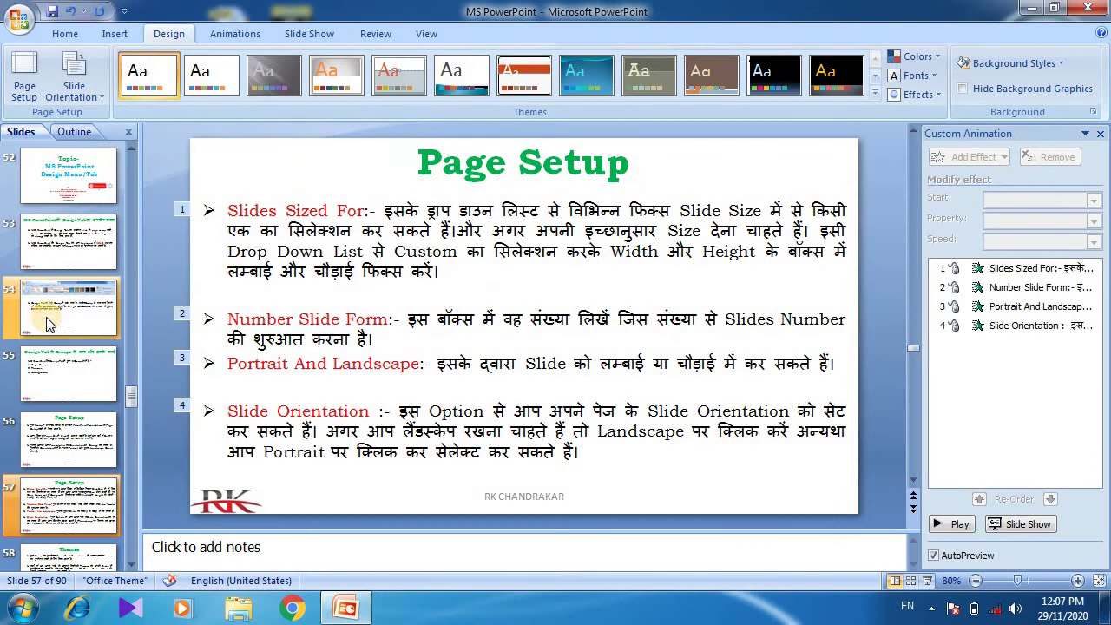
click(46, 317)
click(61, 371)
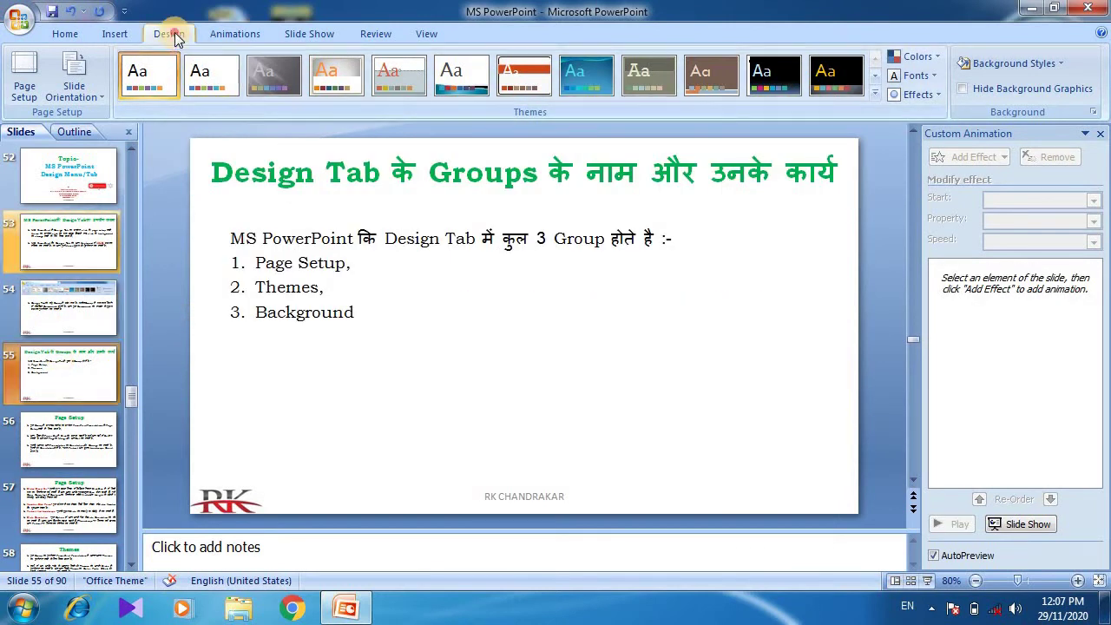
click(83, 421)
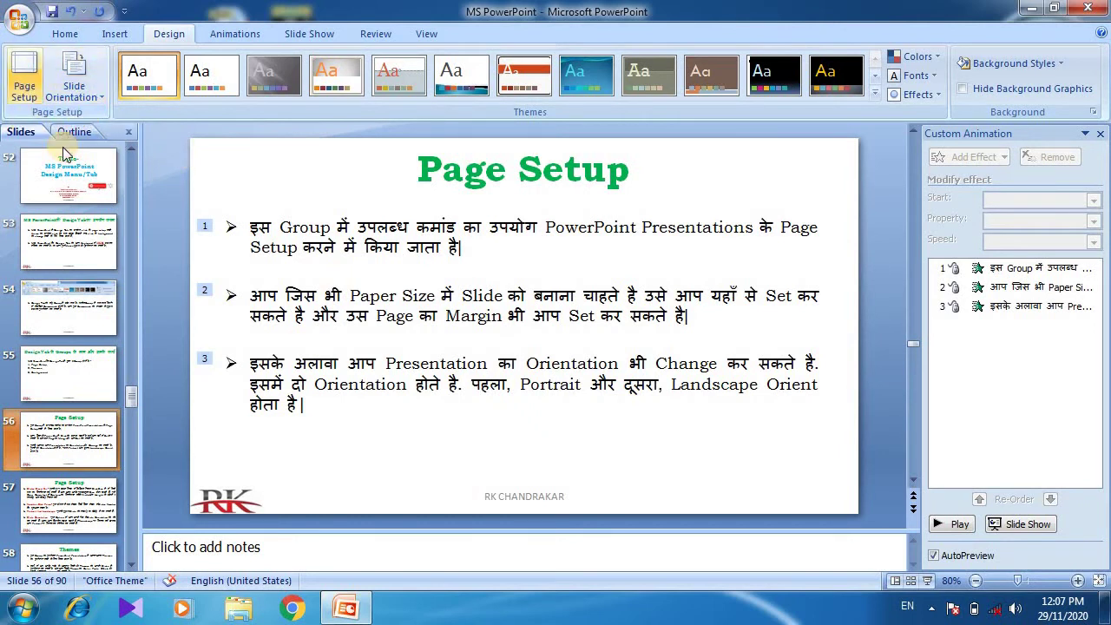
- Review the Page Setup dialog, cancel without changes, and show slide 57
click(39, 92)
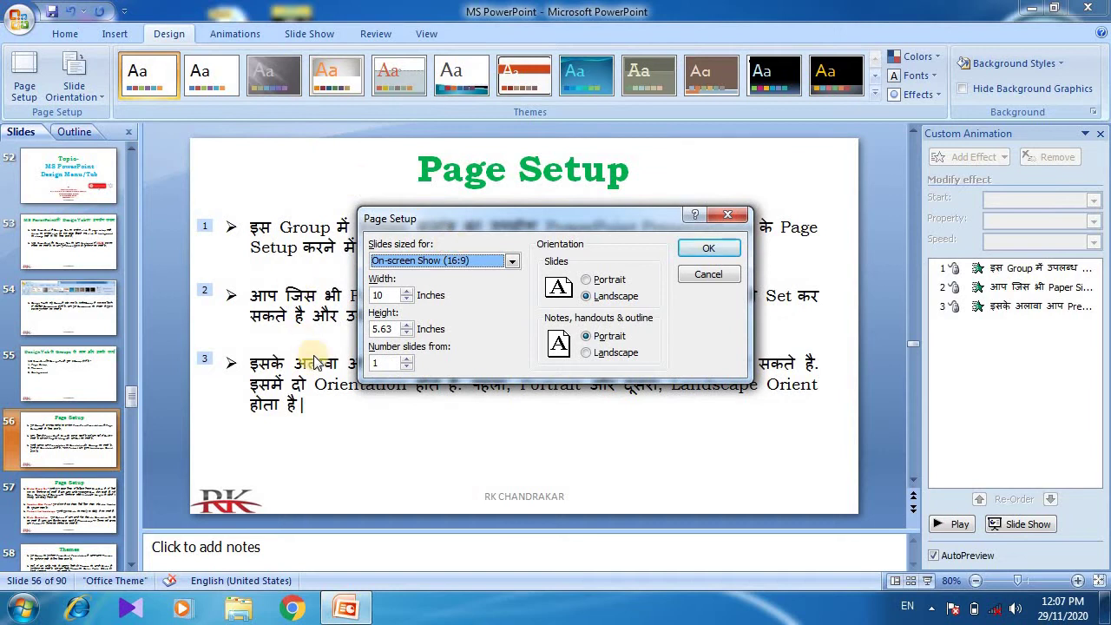
mouse_move(513, 217)
mouse_down()
mouse_move(582, 280)
mouse_move(522, 303)
mouse_up()
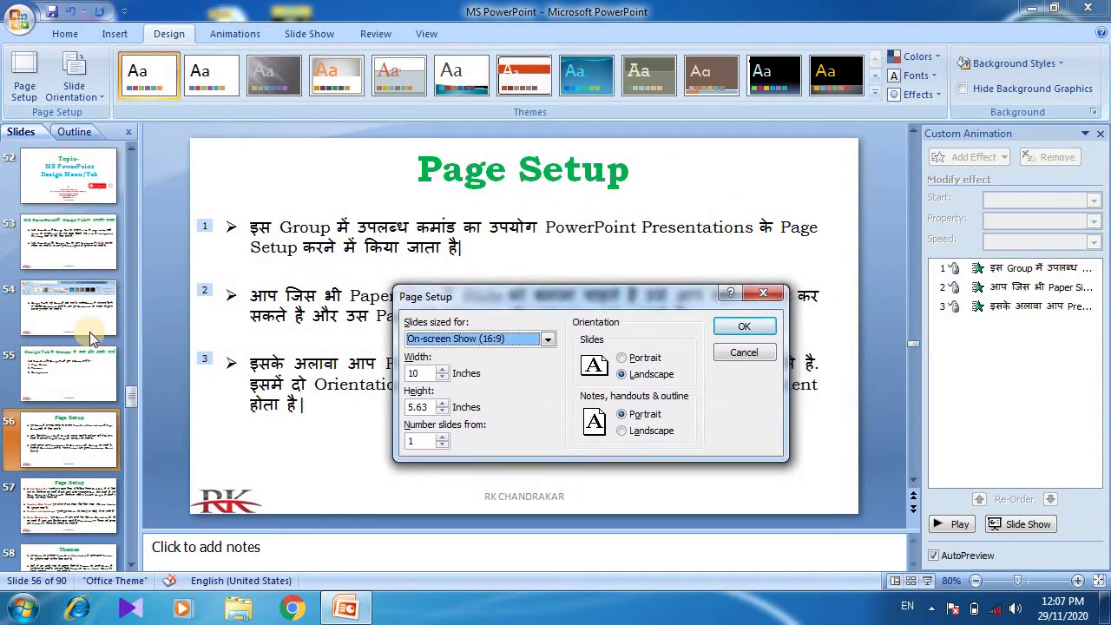
click(75, 435)
click(738, 353)
click(78, 497)
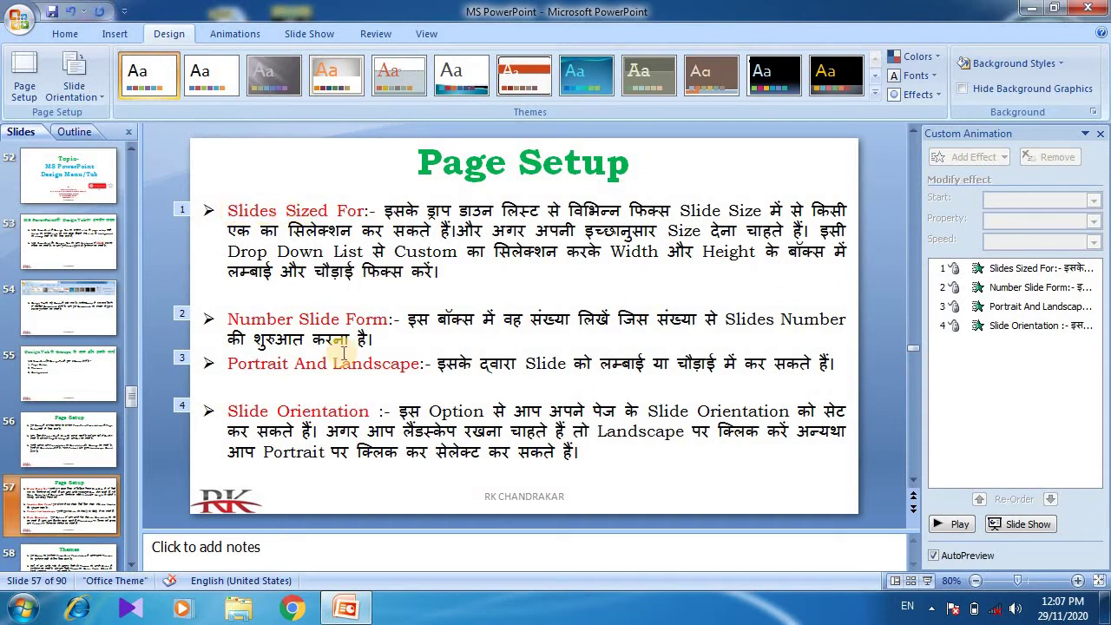
- In Page Setup, set Slides sized for to On-screen Show (4:3) and confirm with OK
click(24, 78)
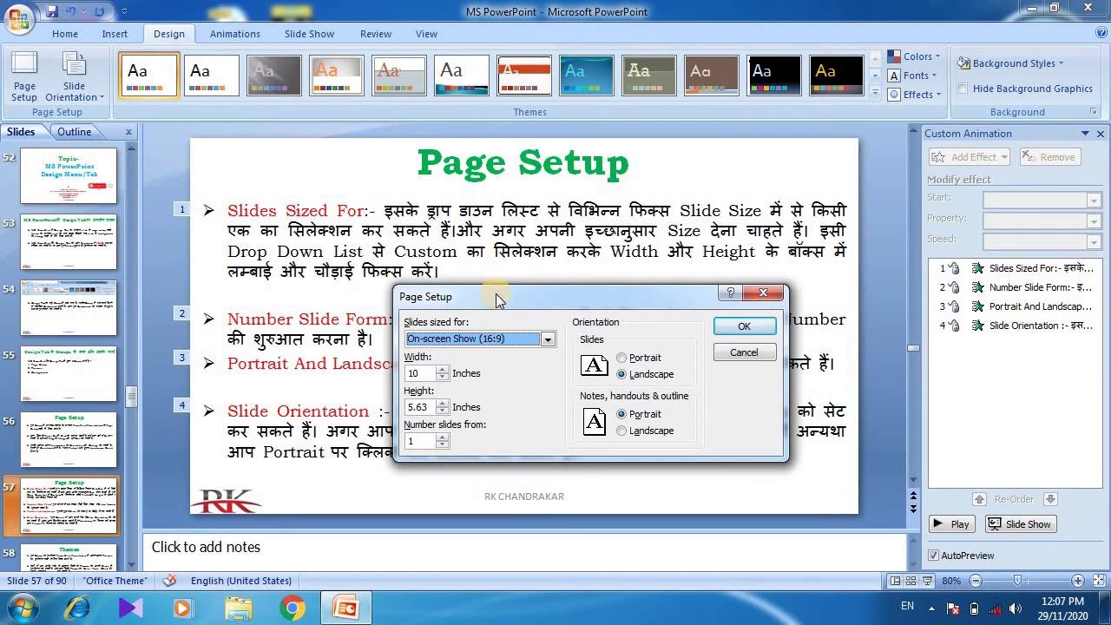
drag(495, 293, 317, 314)
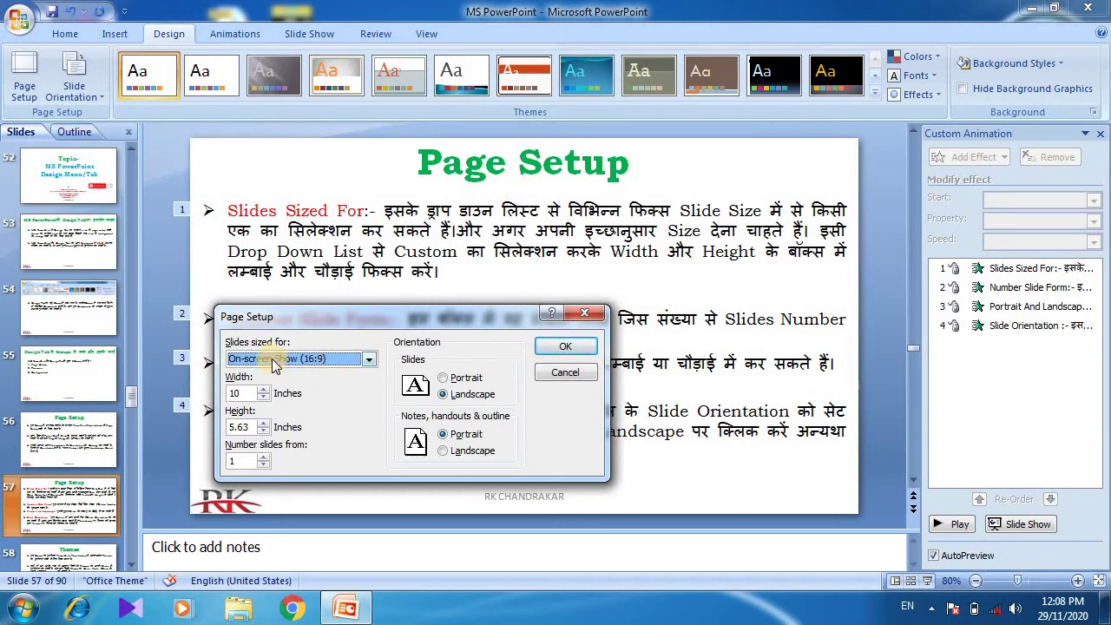
click(372, 359)
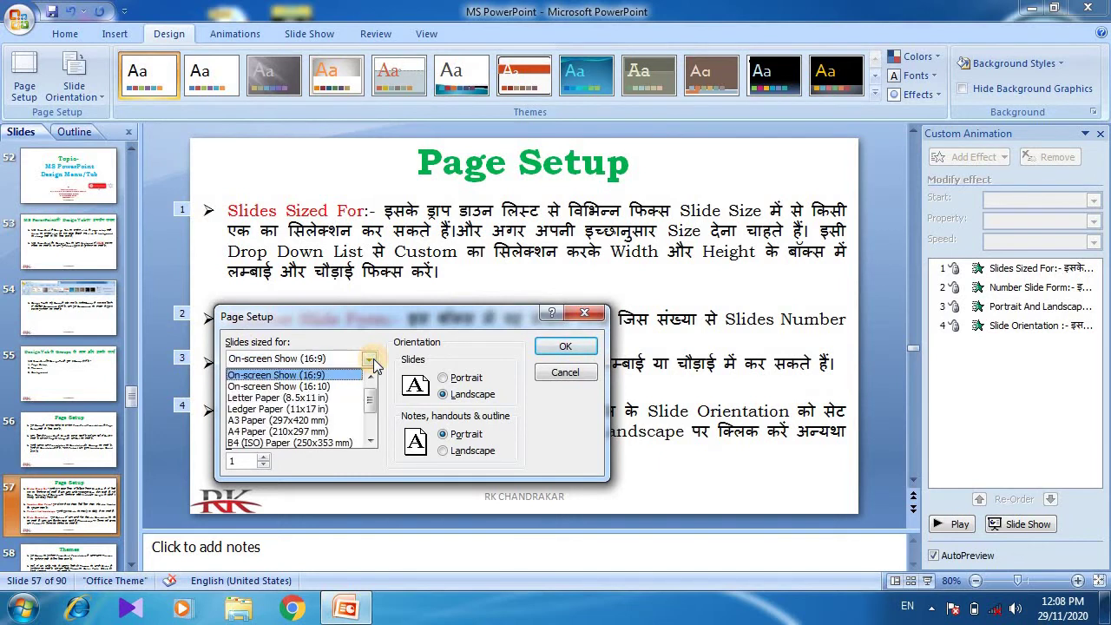
drag(378, 408, 339, 380)
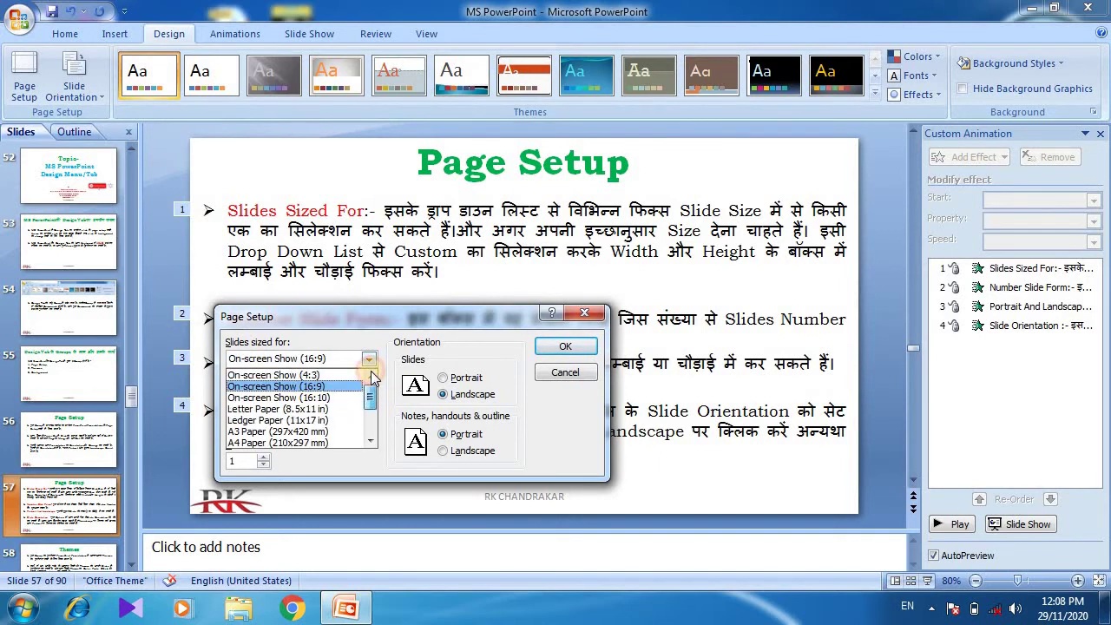
click(337, 378)
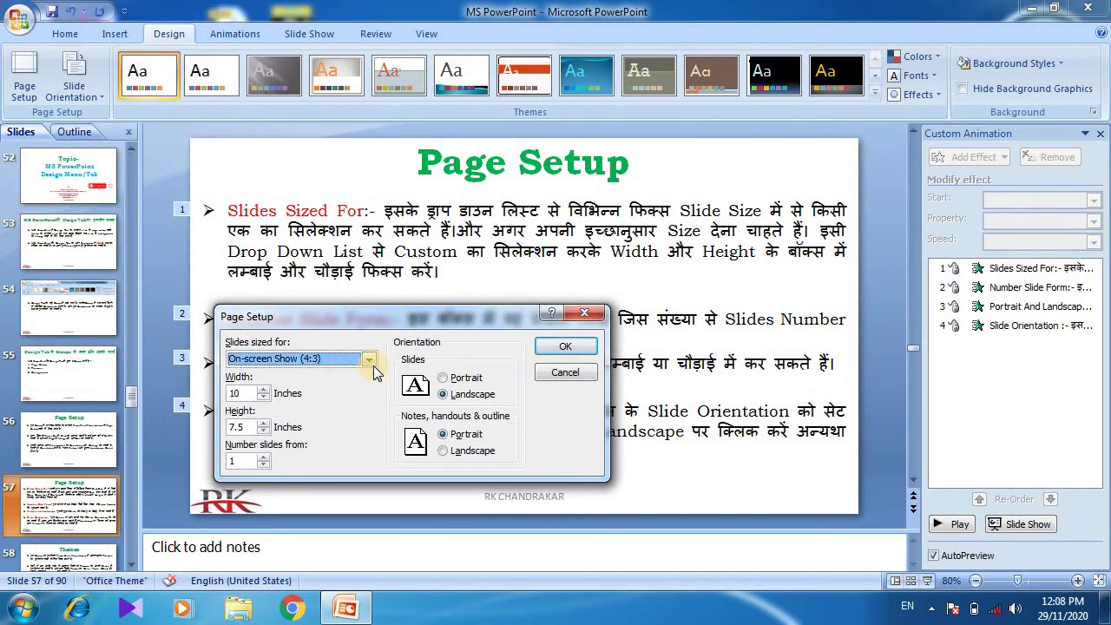
click(370, 363)
click(372, 365)
click(565, 347)
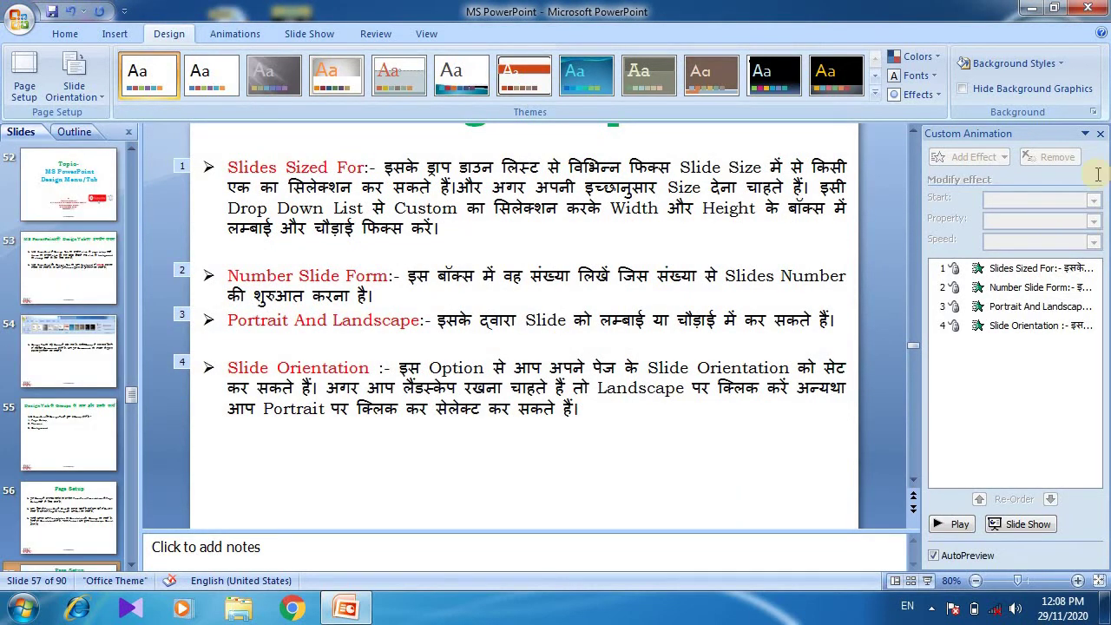
- Close the Custom Animation pane and zoom the slide out to 60%
click(1101, 133)
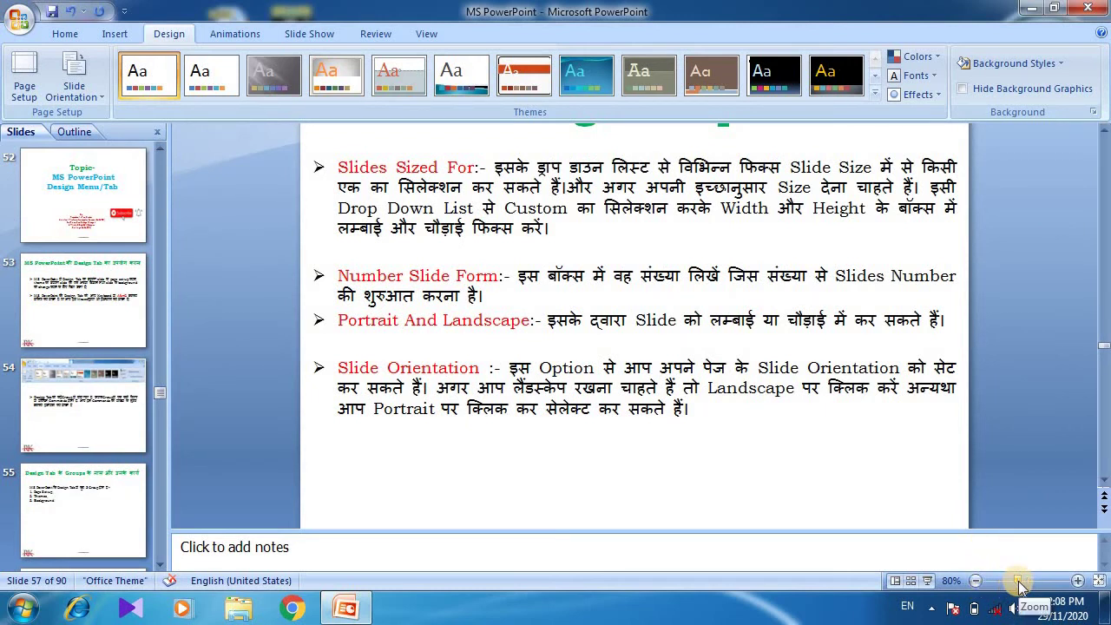
drag(1018, 582, 1066, 581)
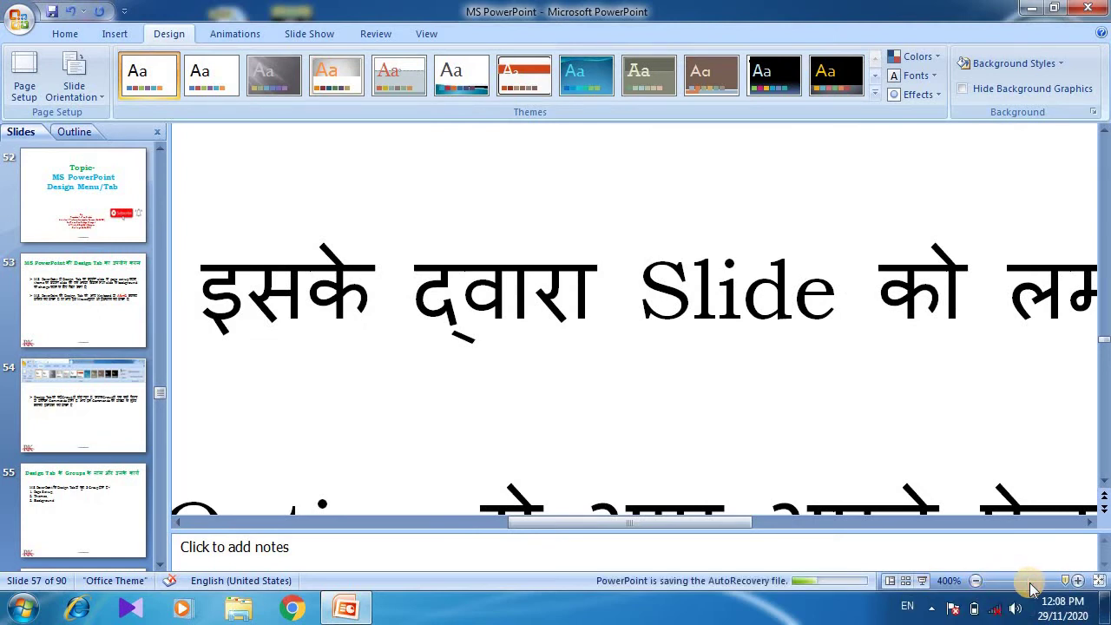
click(1030, 587)
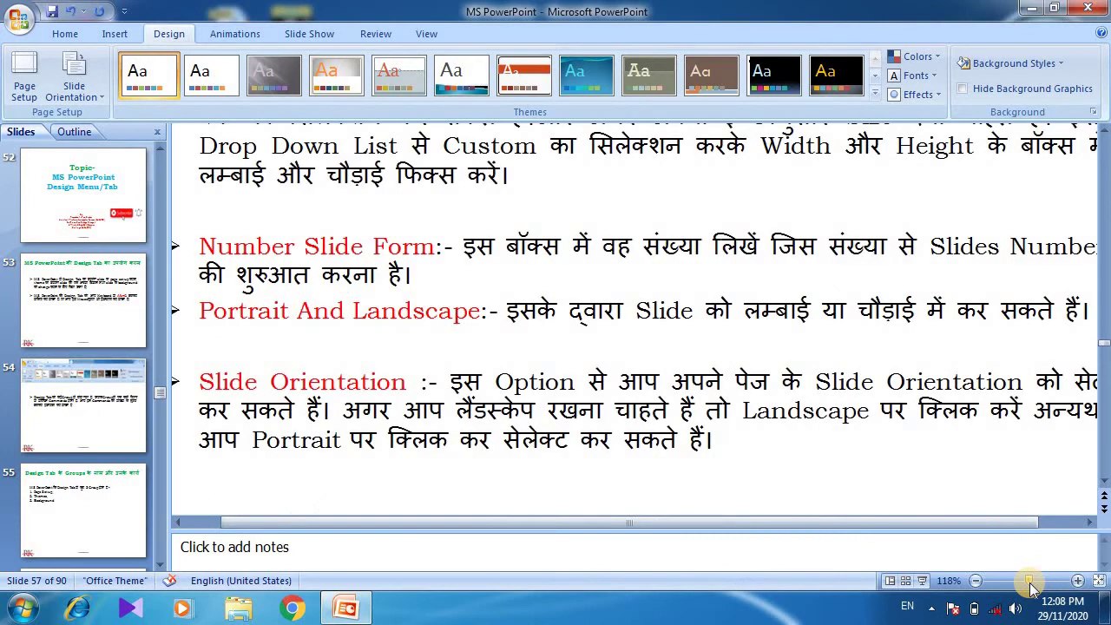
click(1020, 588)
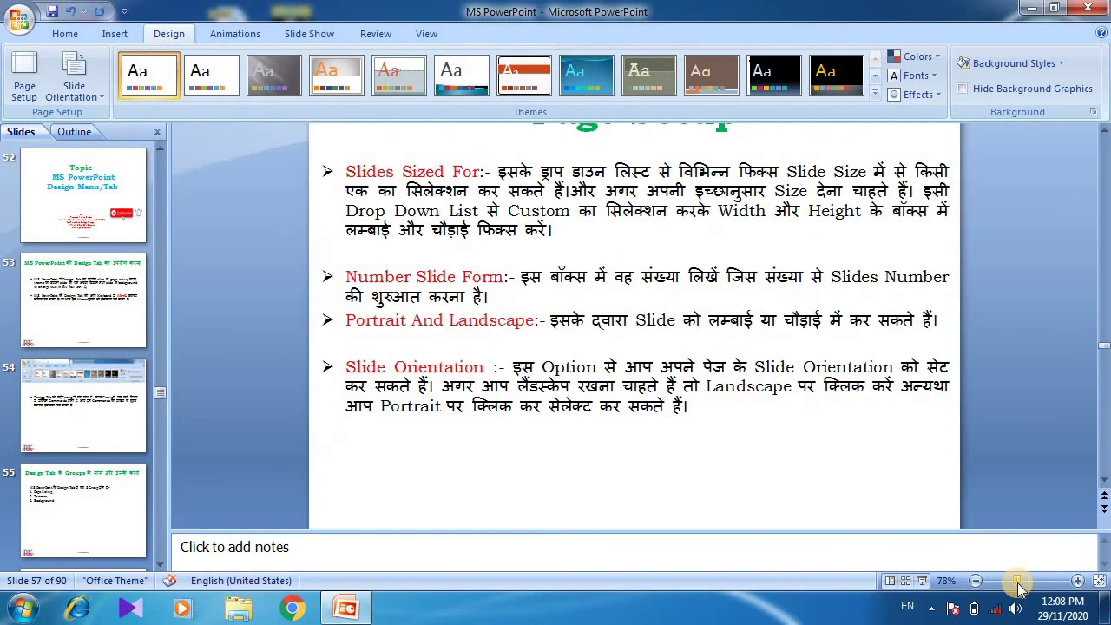
click(977, 582)
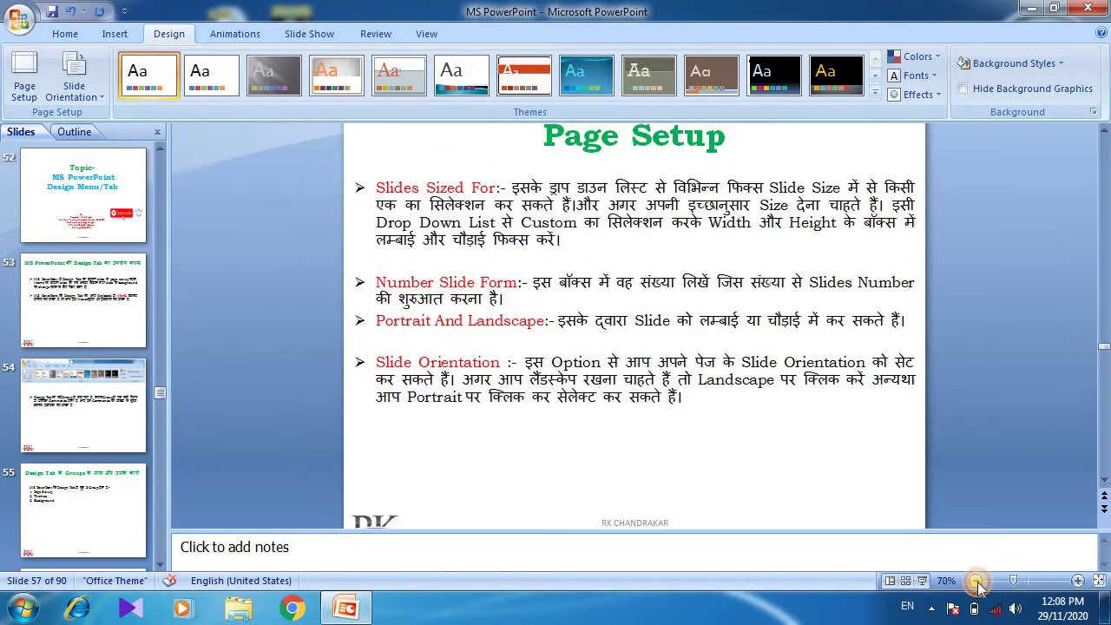
click(977, 582)
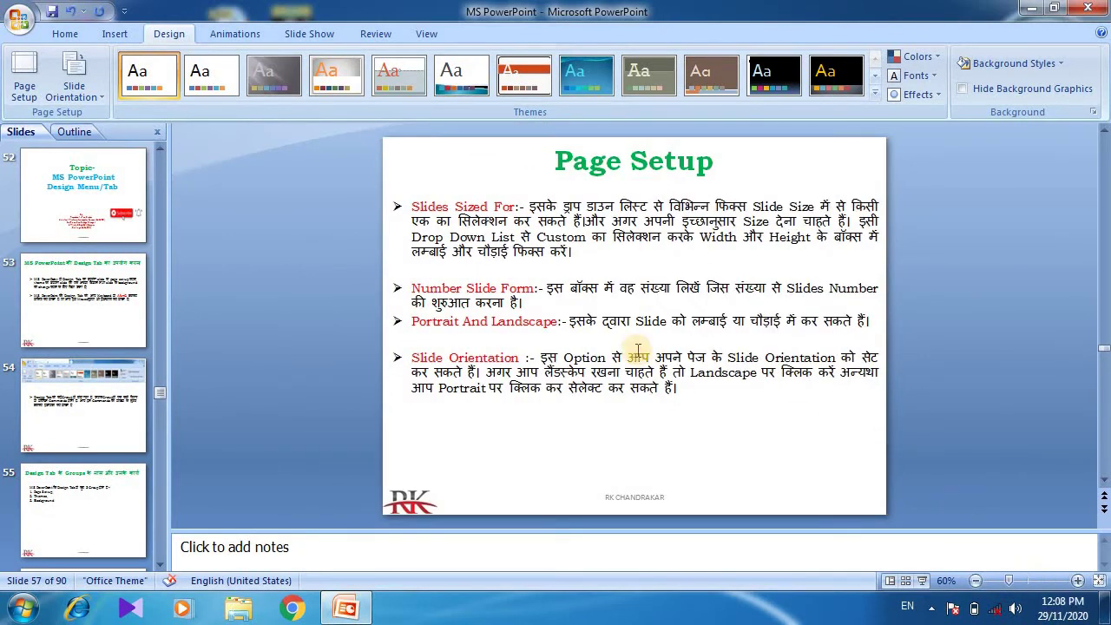
- In Page Setup, try On-screen Show (16:9) and then On-screen Show (16:10)
click(26, 80)
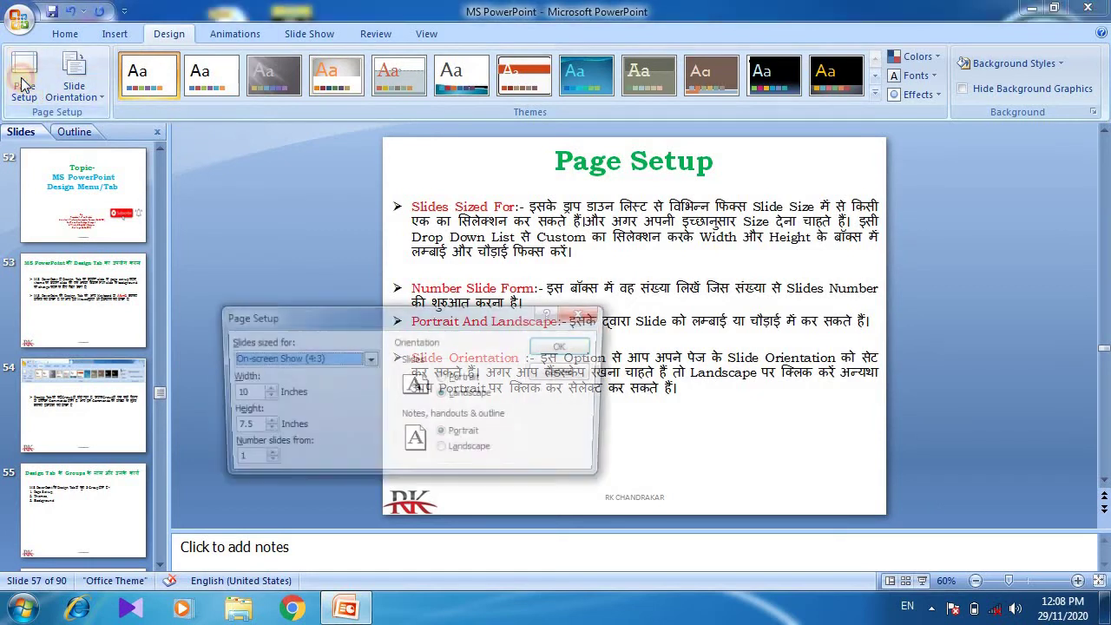
click(371, 358)
click(336, 382)
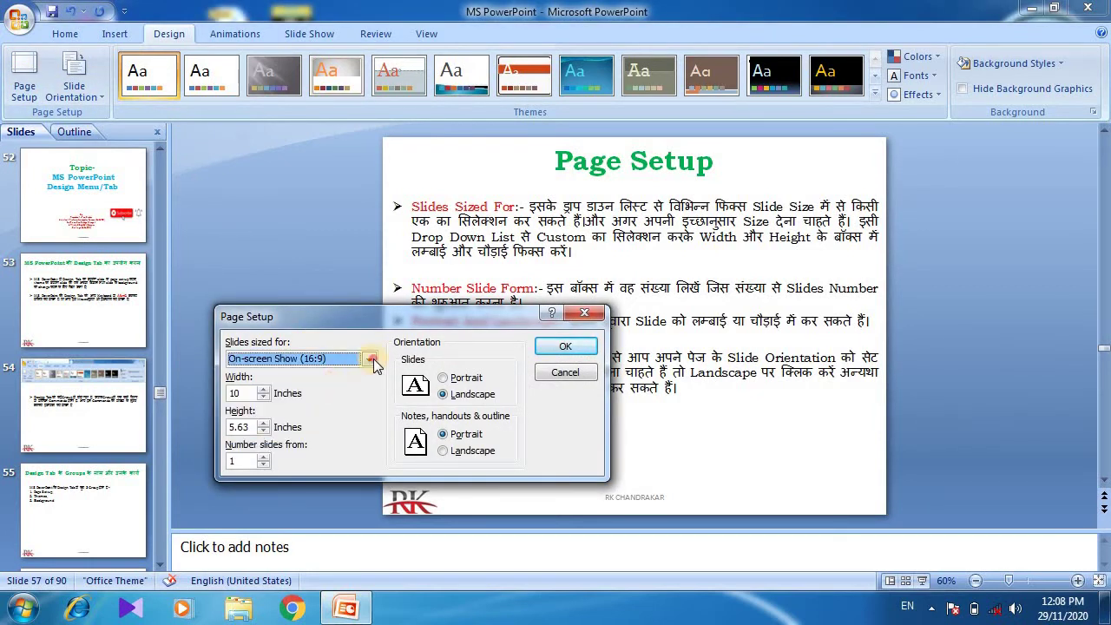
click(372, 359)
click(343, 387)
click(366, 359)
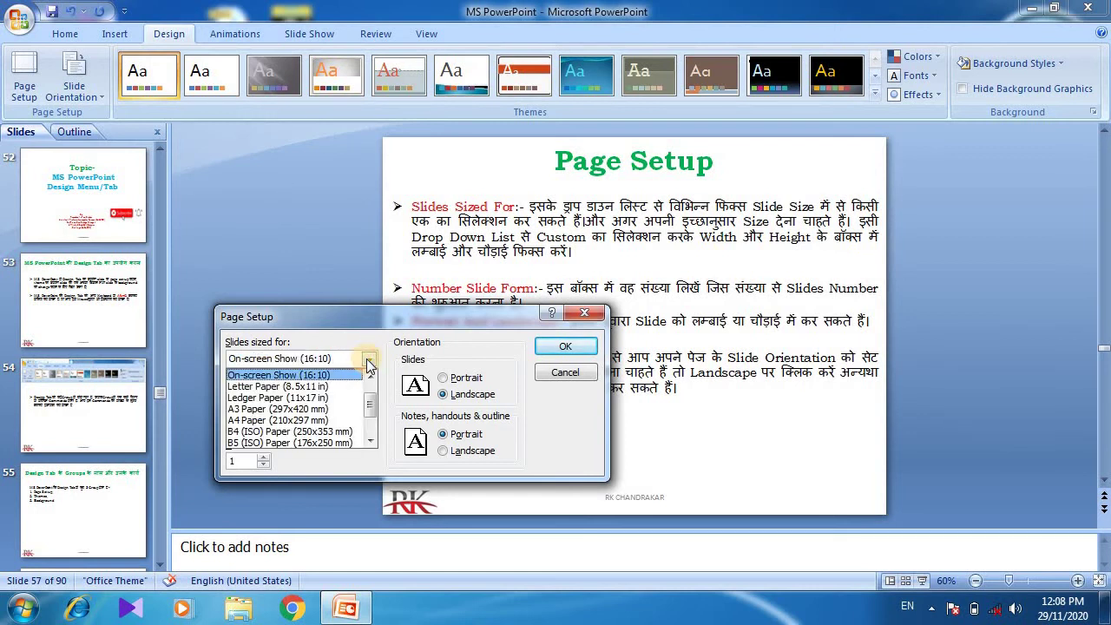
click(365, 438)
click(365, 438)
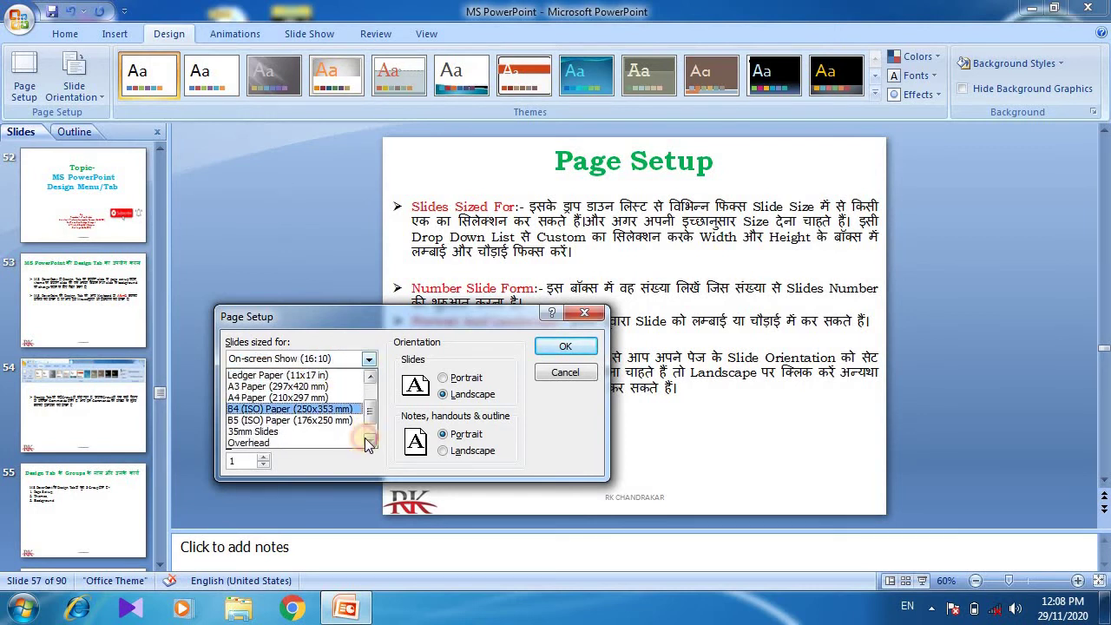
click(371, 442)
click(370, 441)
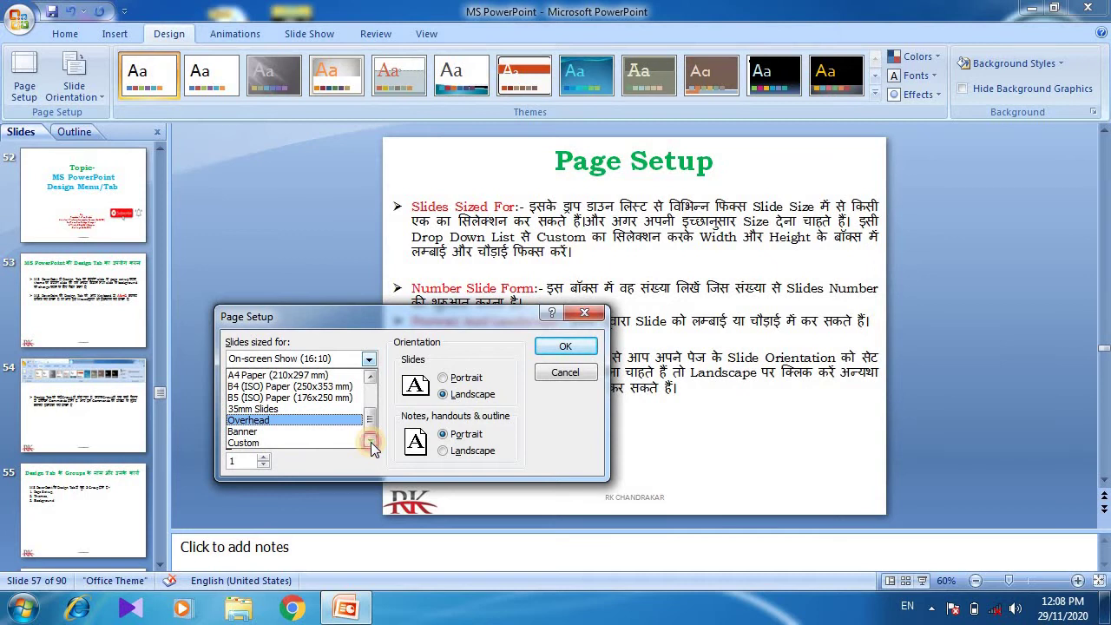
- Pick Custom with width reduced to 10.9 inches, then switch back to On-screen Show (16:9)
click(295, 443)
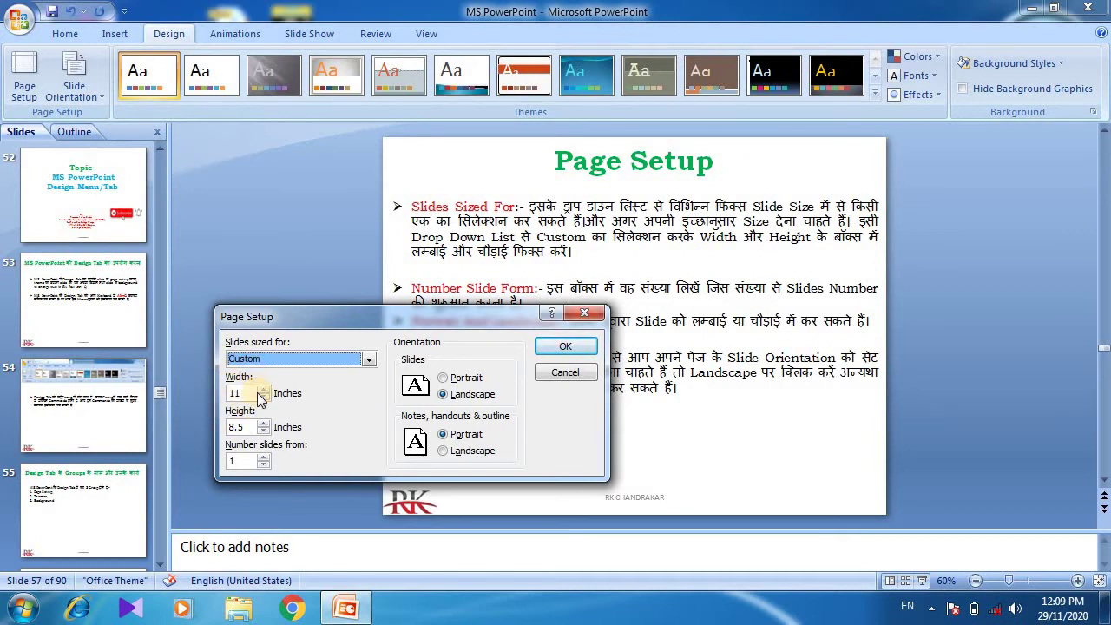
click(263, 397)
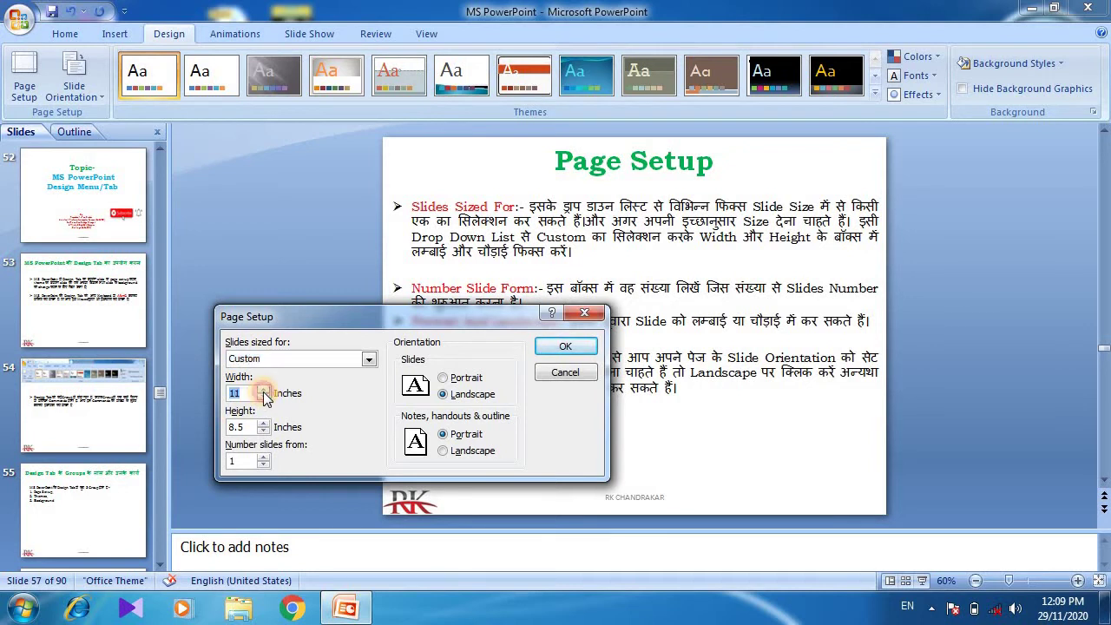
click(371, 363)
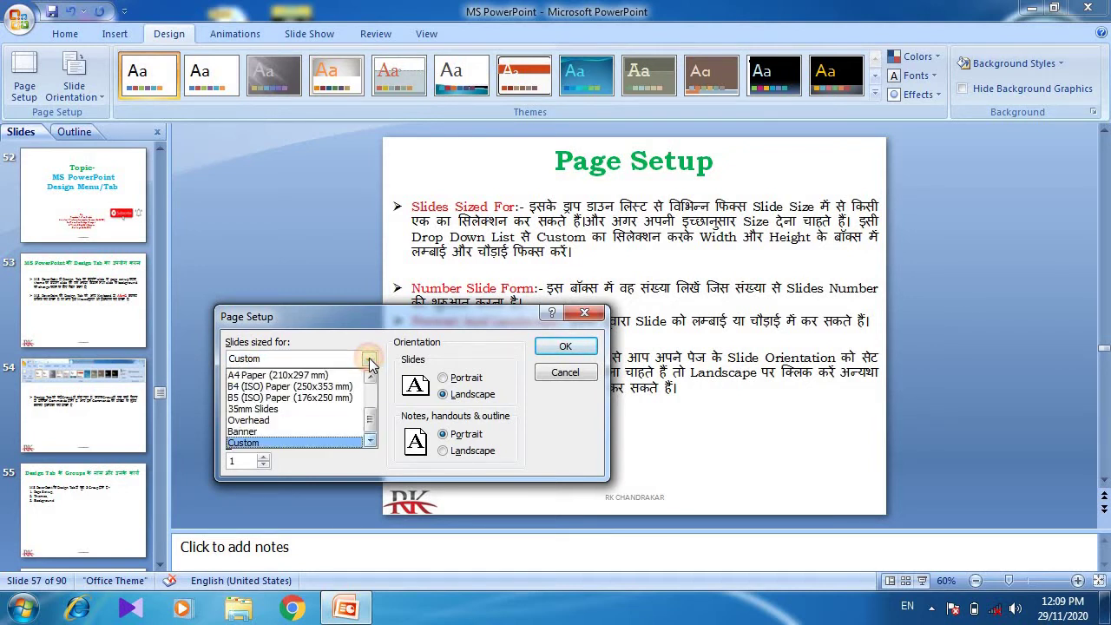
scroll(373, 391, up, 2)
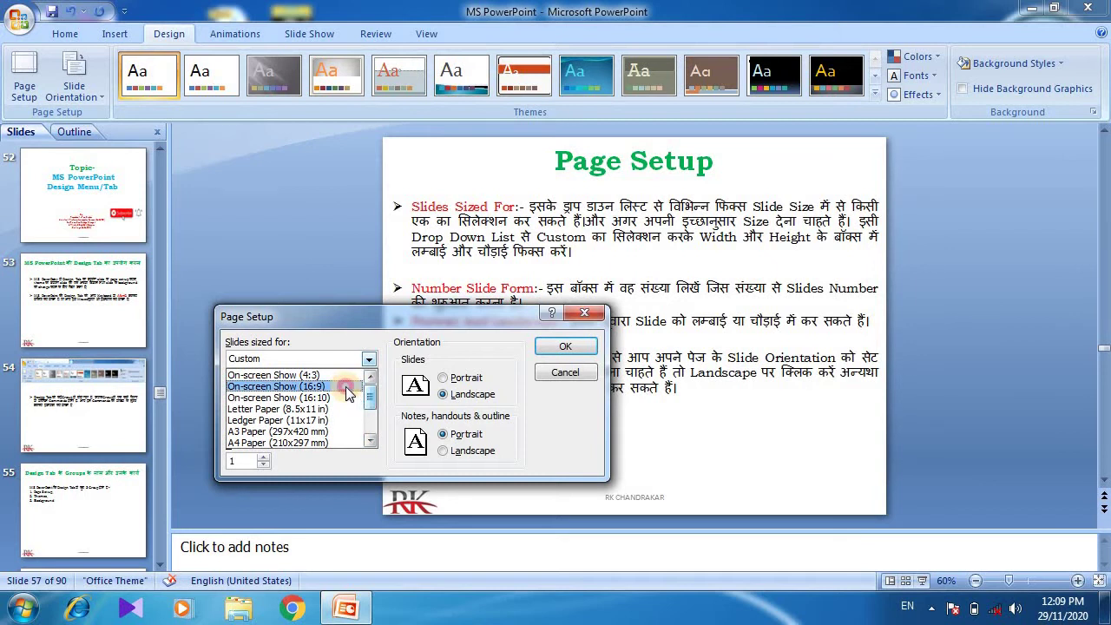
click(346, 386)
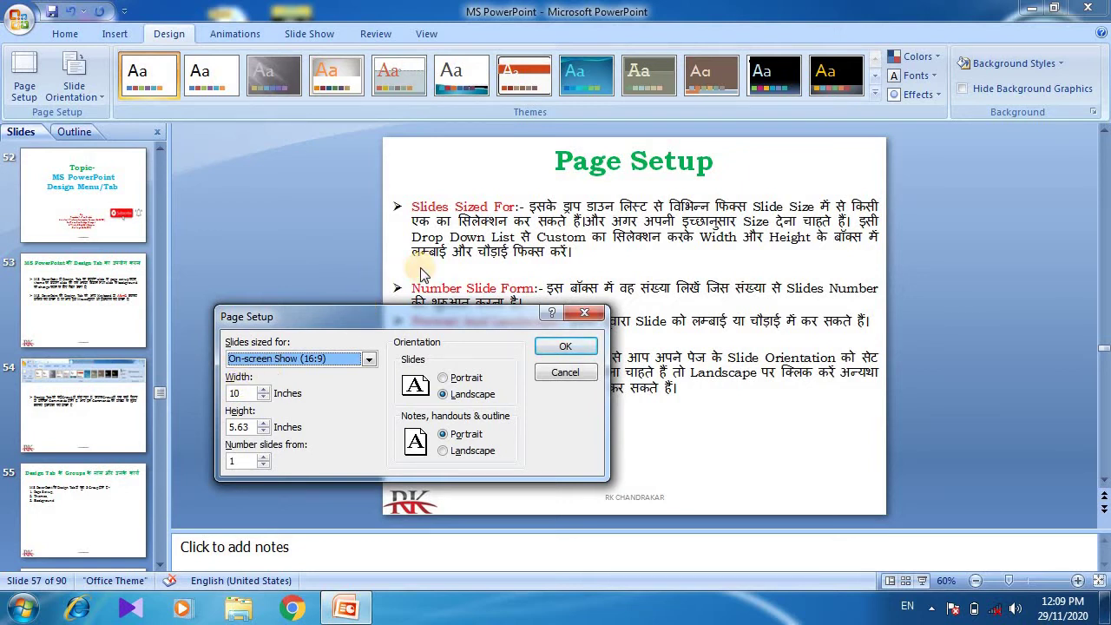
- Apply the 16:9 slide size and zoom the slide in to 90%
click(555, 345)
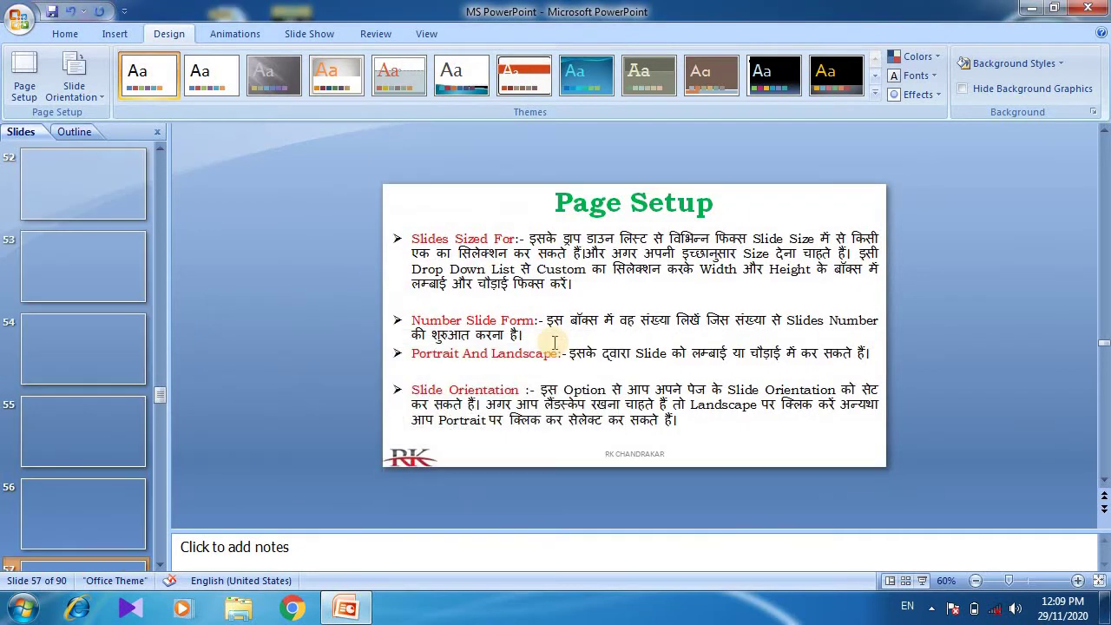
click(1077, 580)
click(1077, 581)
click(1077, 580)
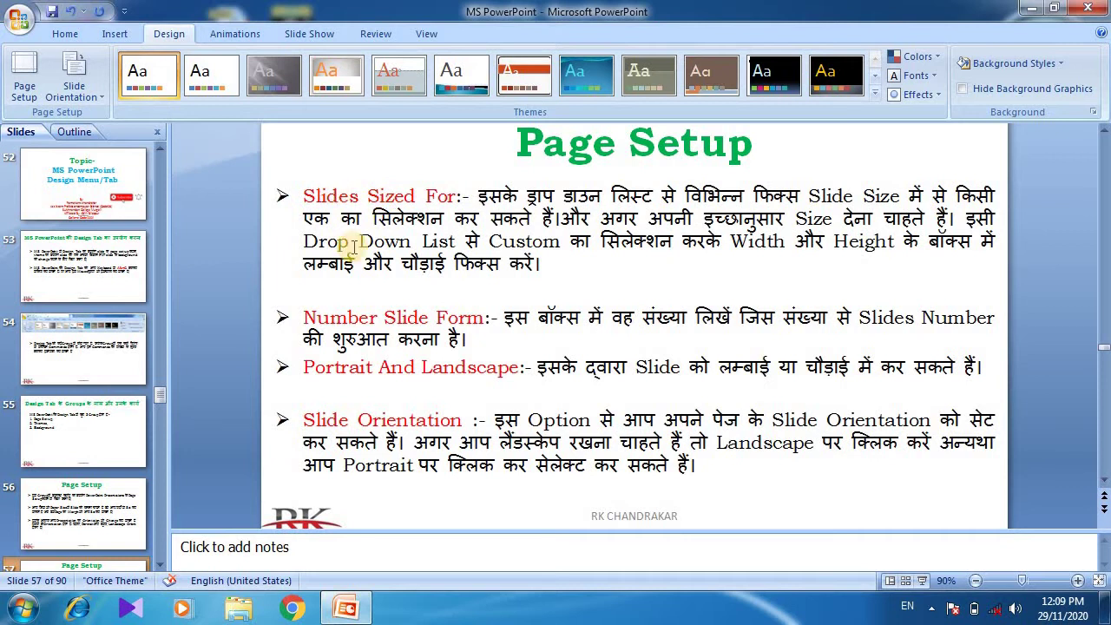
- Try On-screen Show (4:3) in Page Setup, then cancel without applying
click(24, 74)
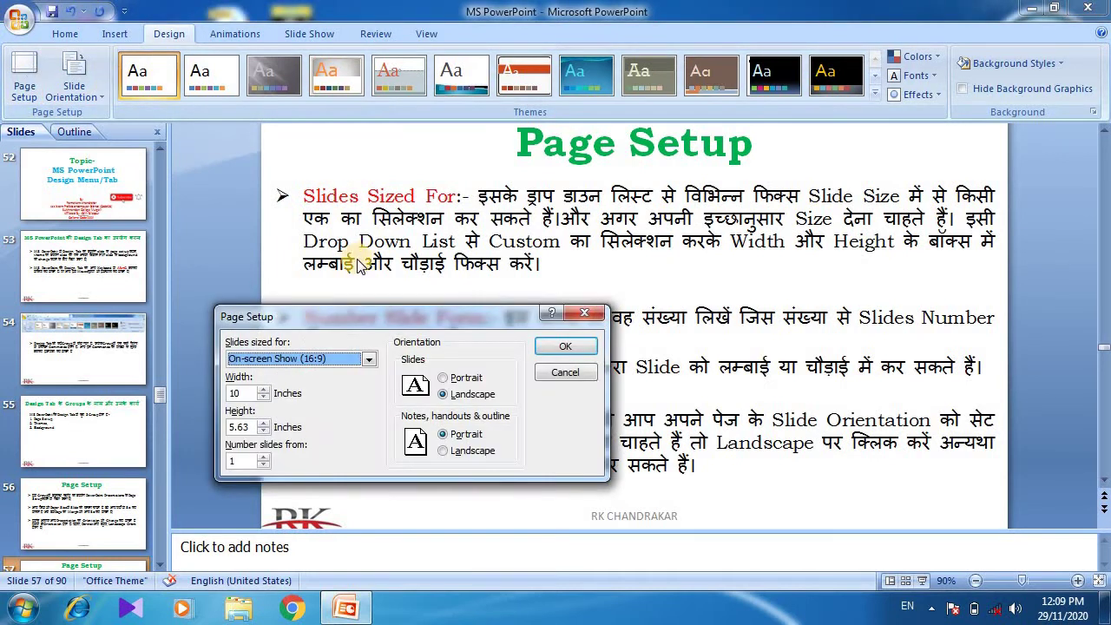
drag(329, 319, 305, 380)
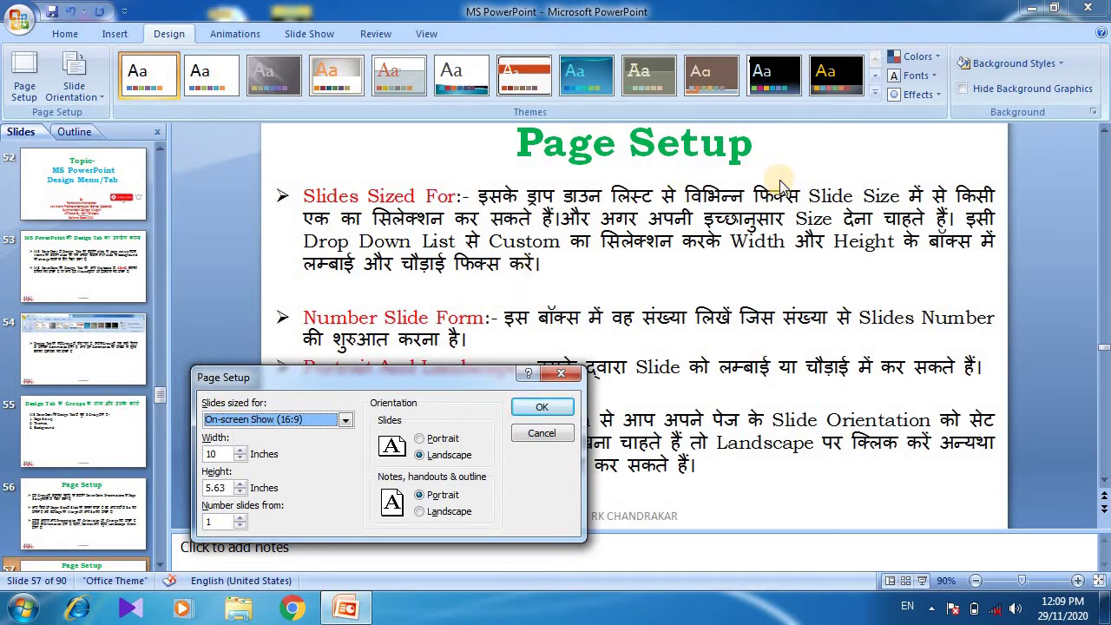
click(347, 421)
scroll(345, 452, down, 2)
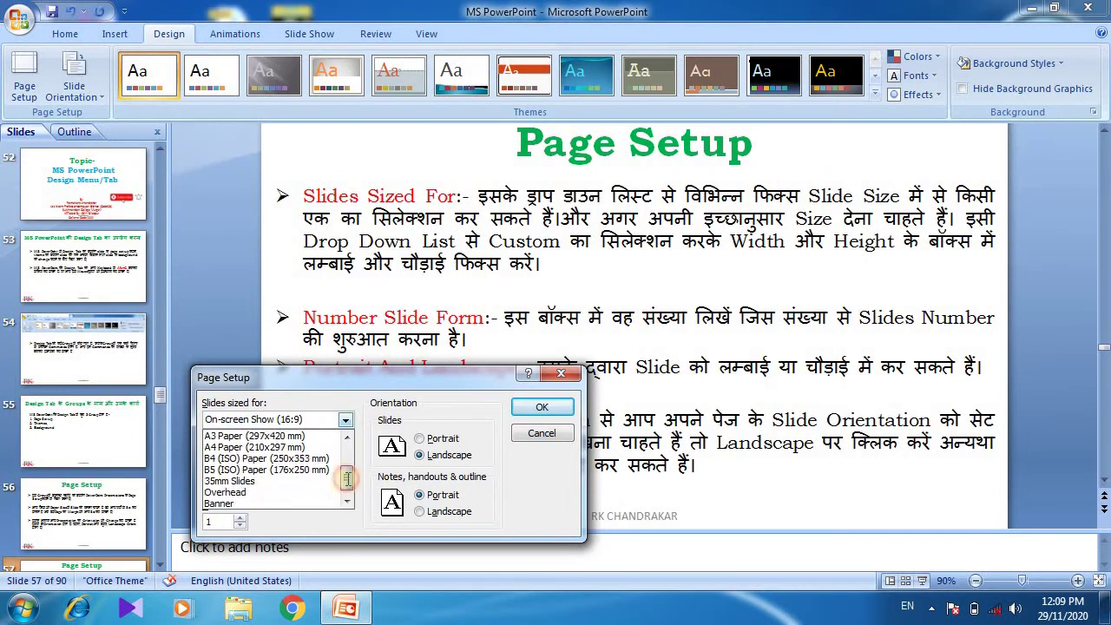
scroll(345, 452, up, 2)
click(317, 436)
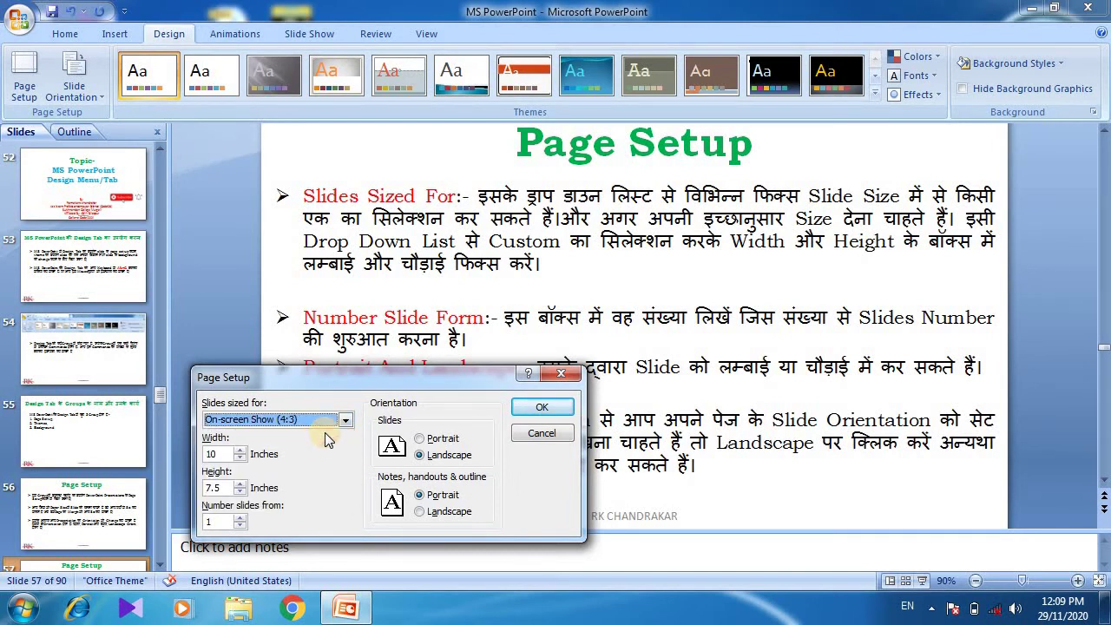
click(346, 420)
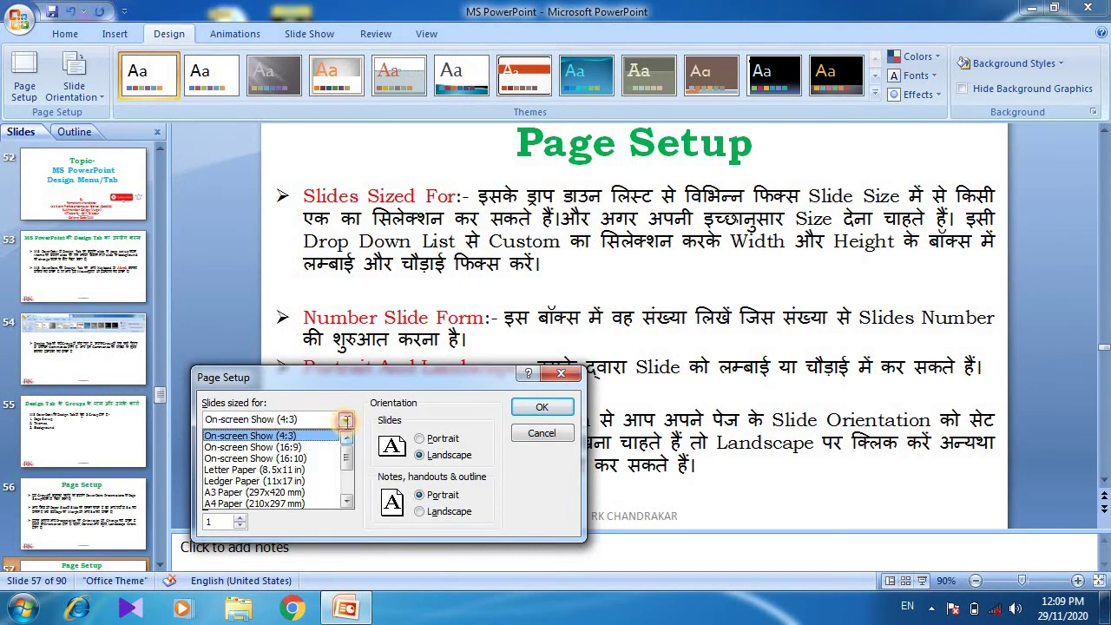
click(537, 441)
click(536, 439)
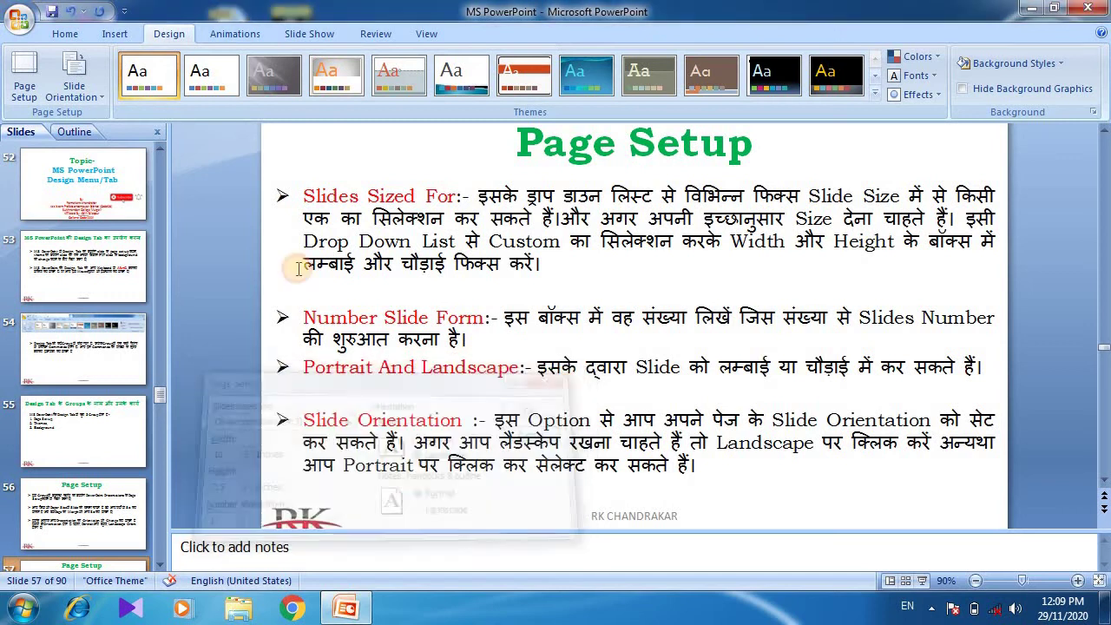
- Reopen Page Setup, keep On-screen Show (16:9), and focus the starting slide number field
click(24, 80)
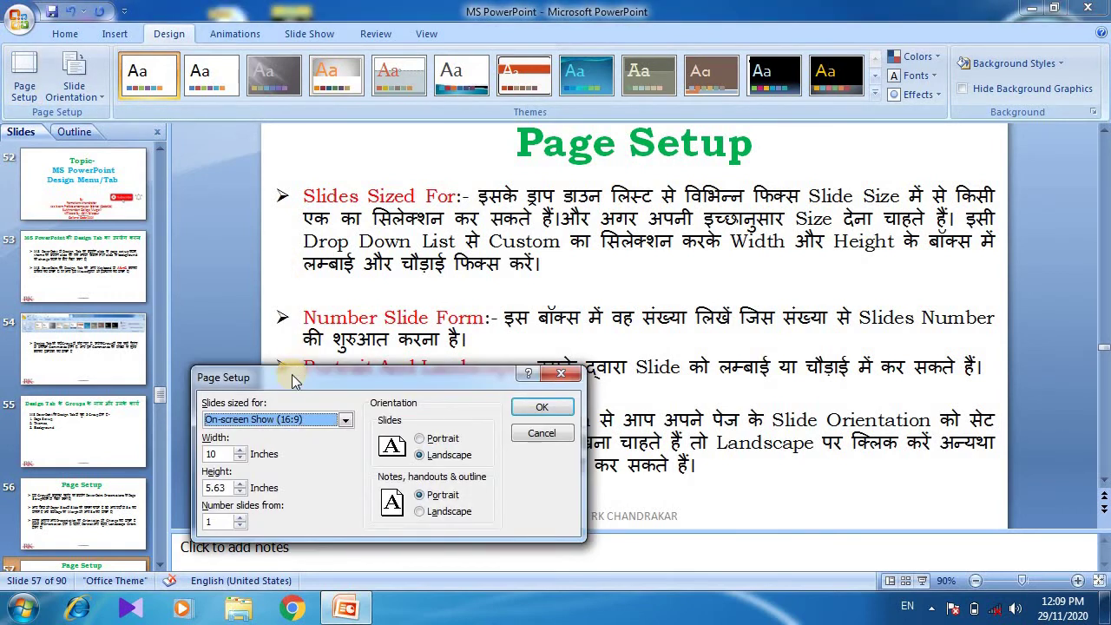
drag(293, 373, 318, 319)
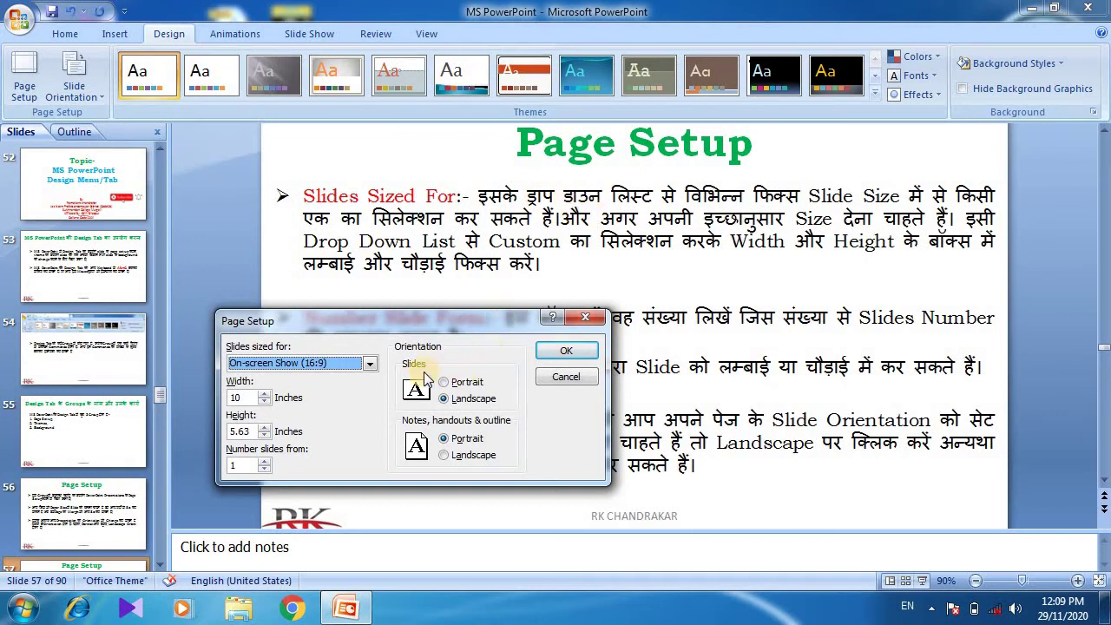
click(376, 366)
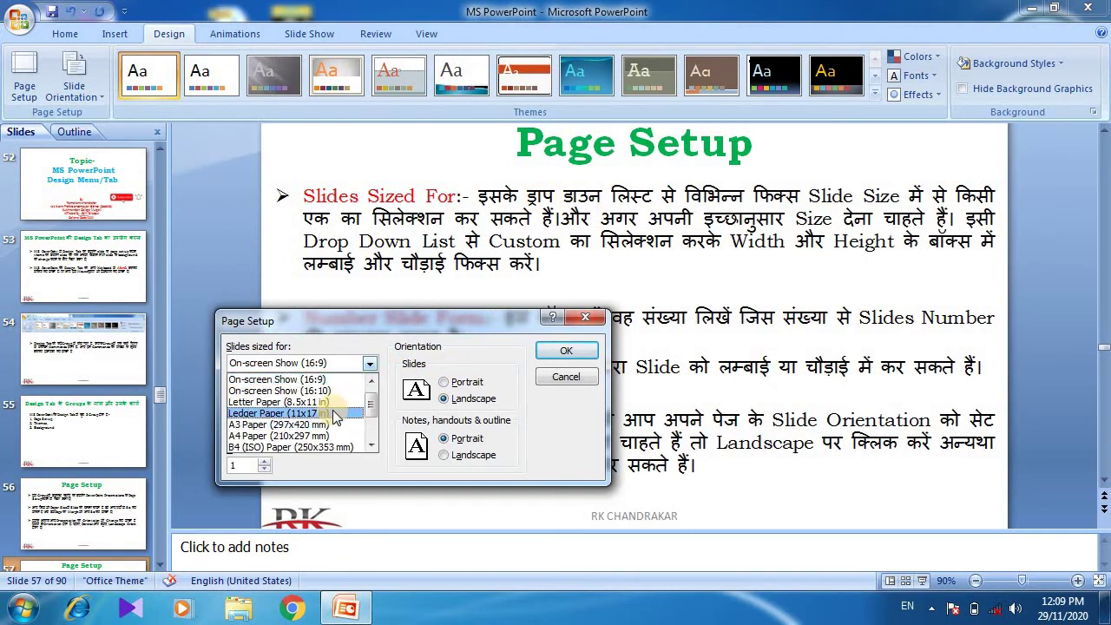
key(Down)
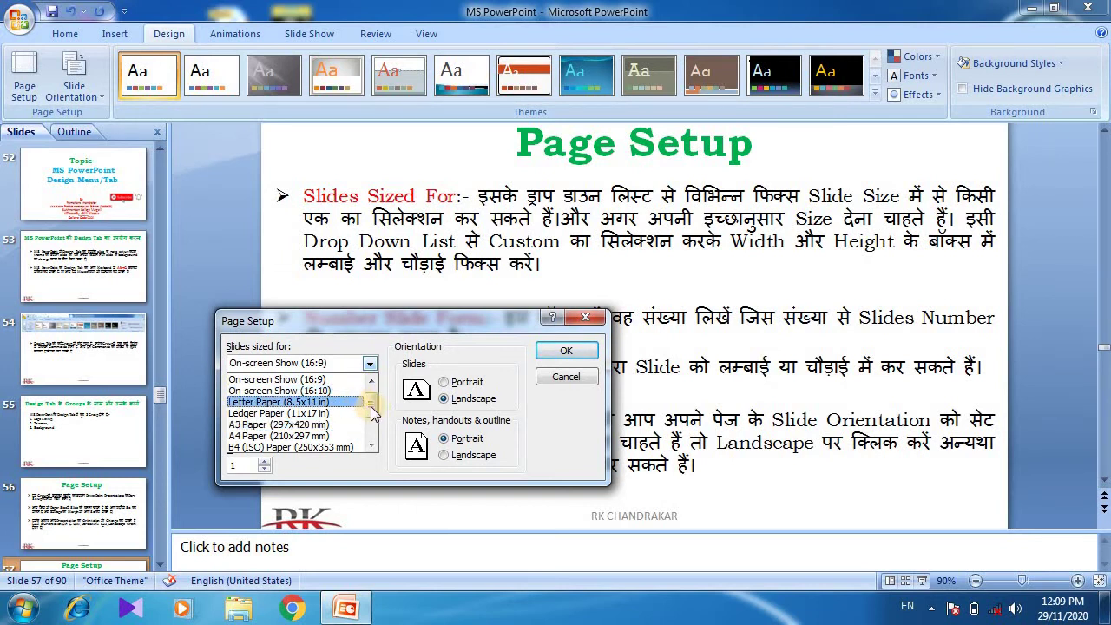
drag(373, 408, 373, 434)
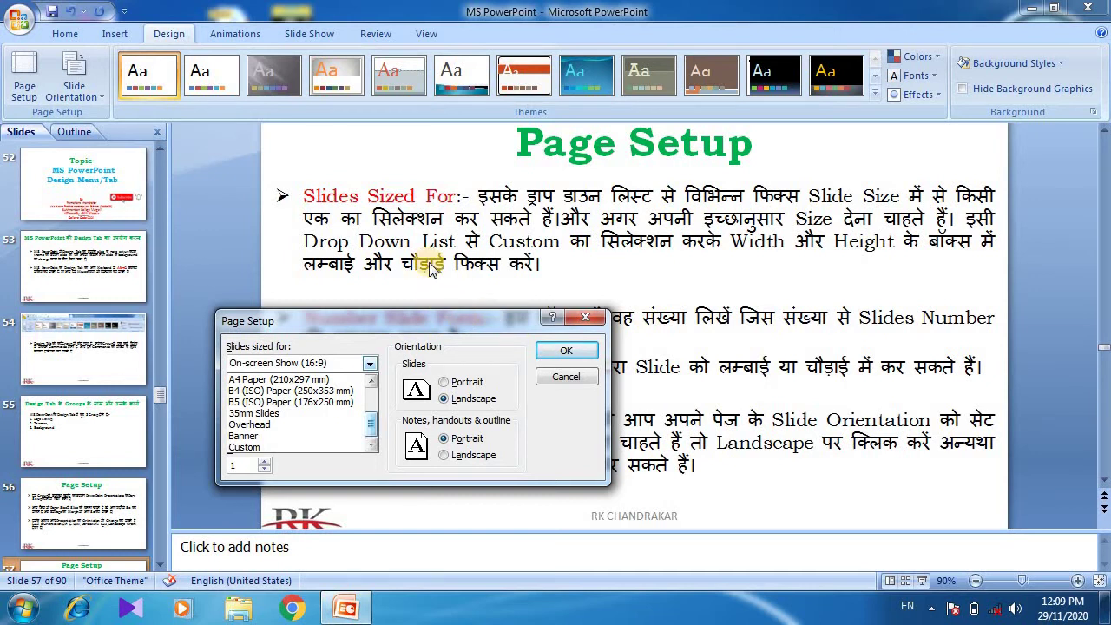
click(372, 364)
drag(412, 327, 467, 135)
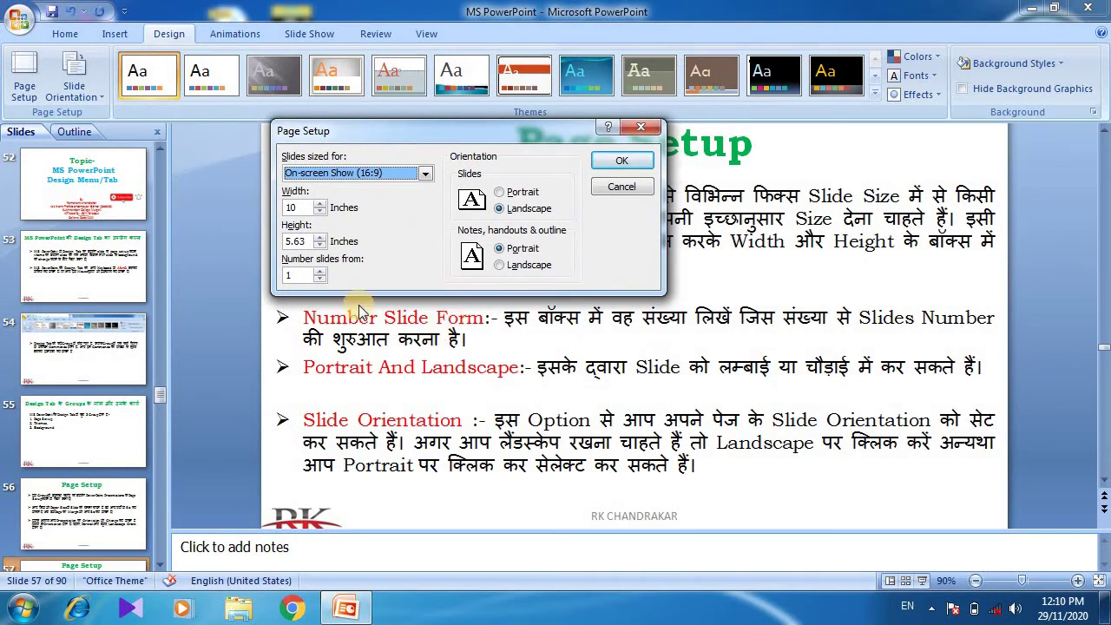
click(293, 275)
- Launch PowerPoint 2007 and number the new presentation's slides starting from 2
click(21, 609)
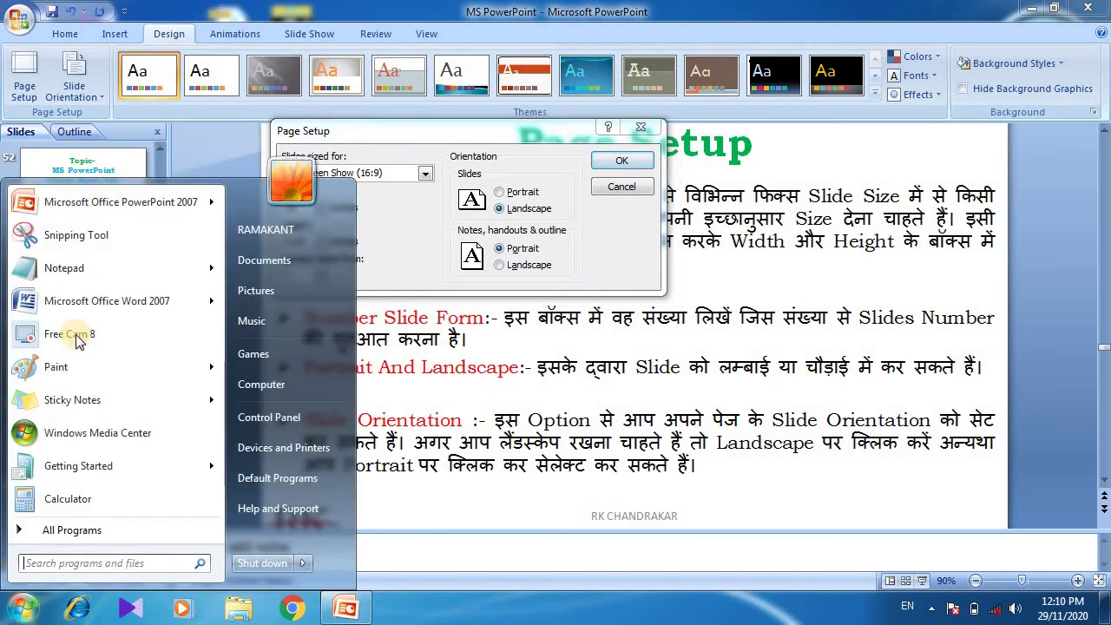
click(98, 207)
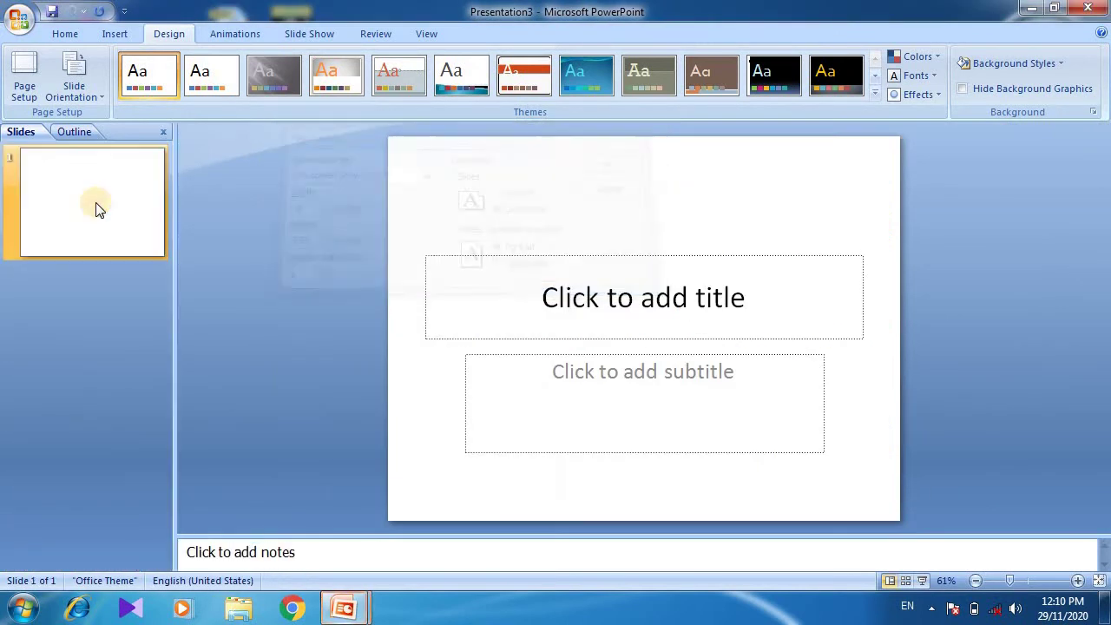
click(23, 87)
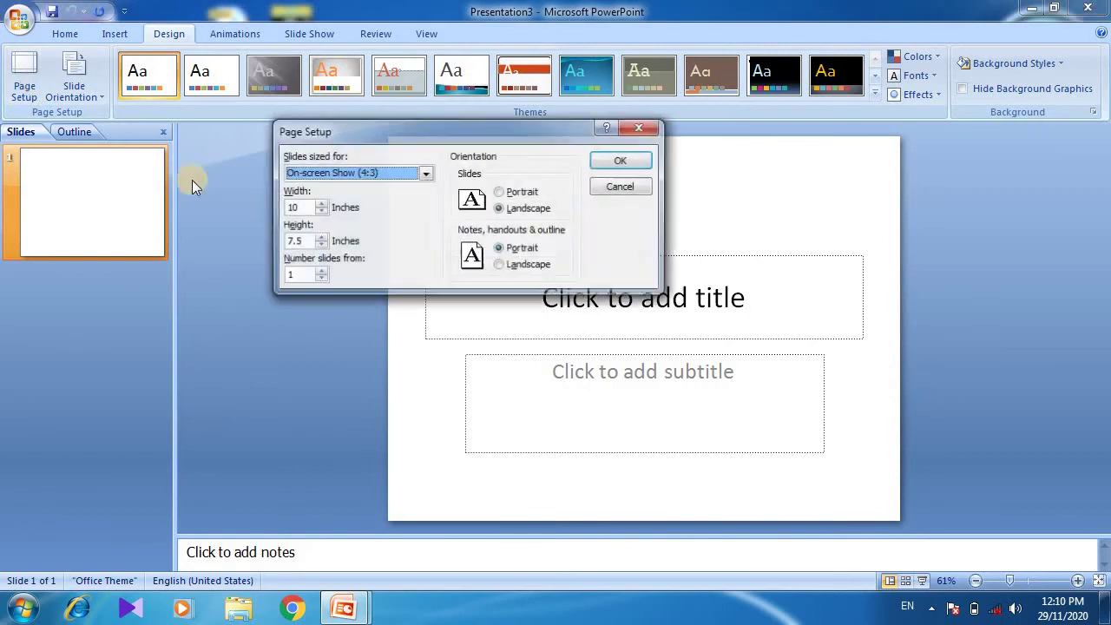
click(321, 271)
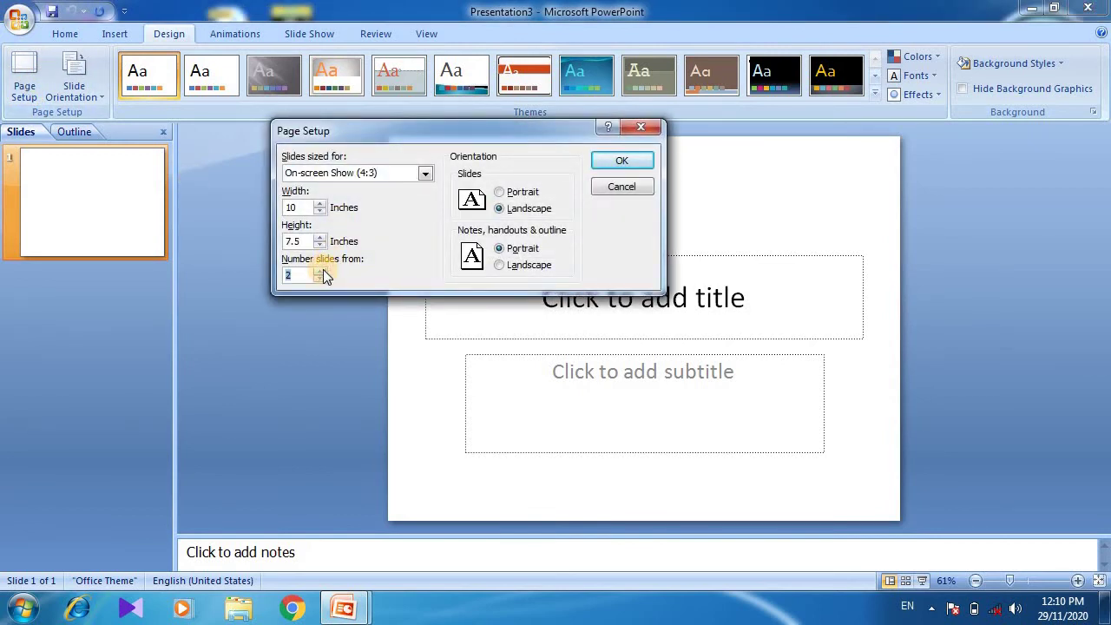
click(594, 160)
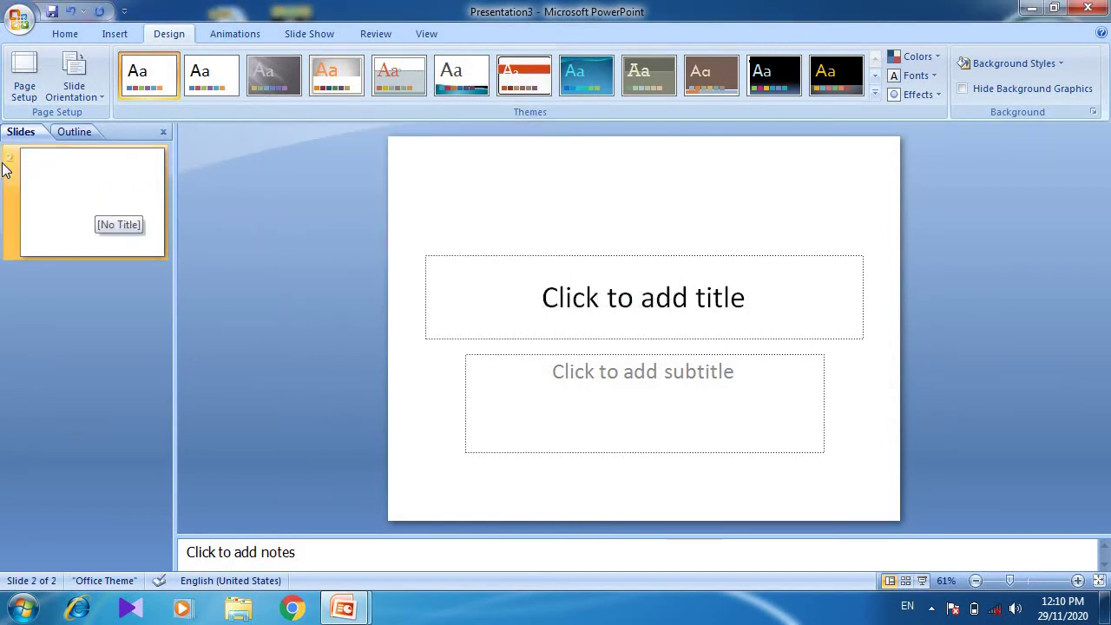
- Create an extra blank presentation with Ctrl+N, then close it
click(85, 222)
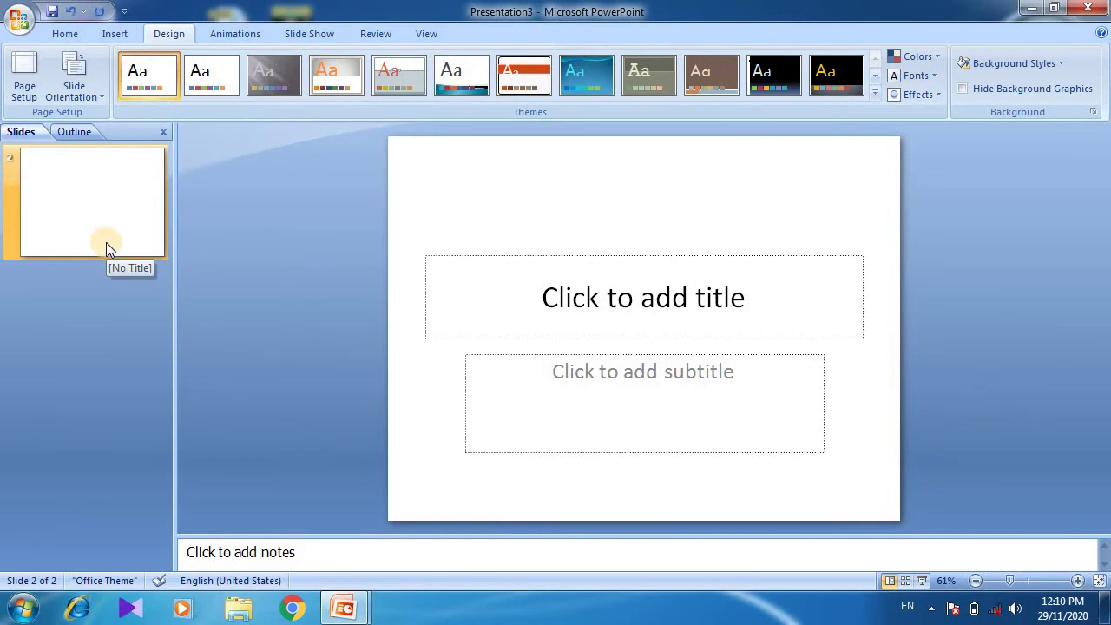
key(ctrl+n)
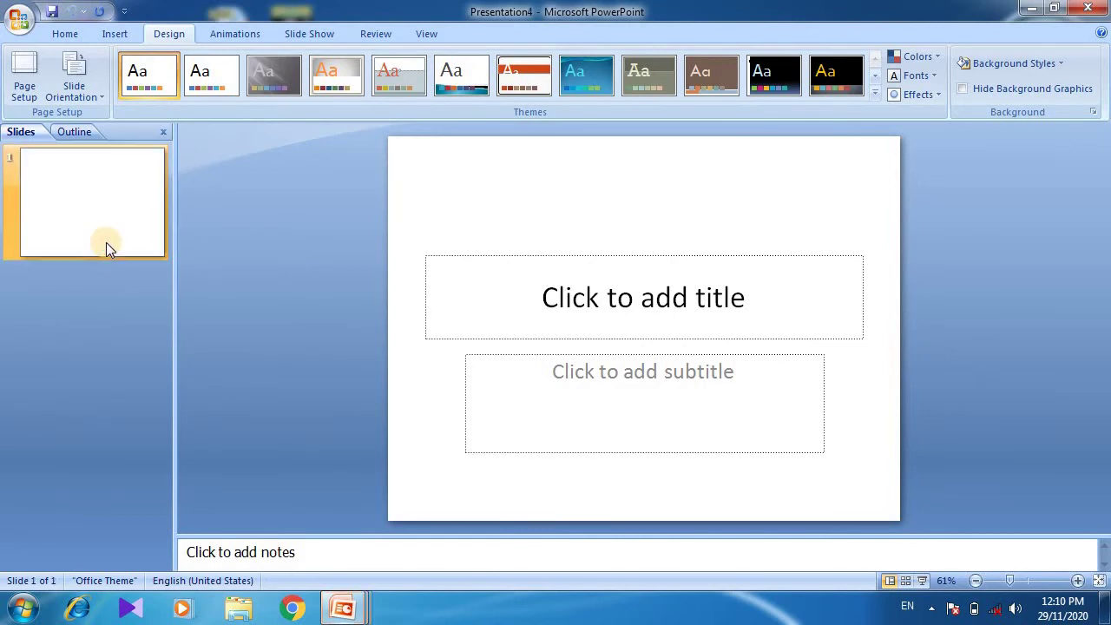
click(1088, 8)
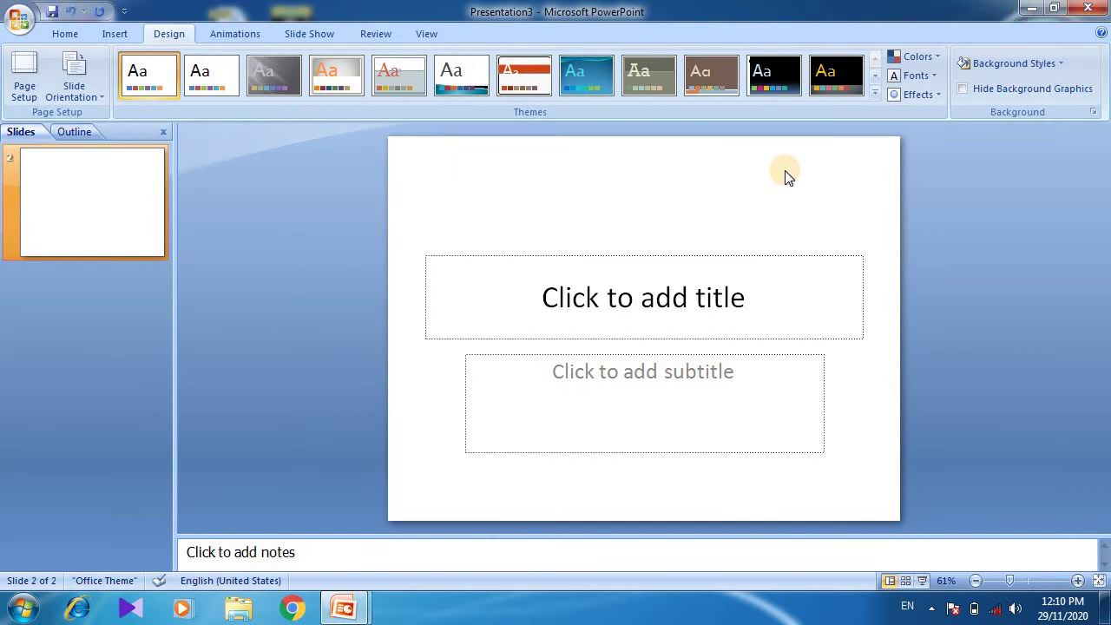
- Remove a stray letter from the slide title and add a new slide after slide 2
click(622, 267)
text(m)
key(BackSpace)
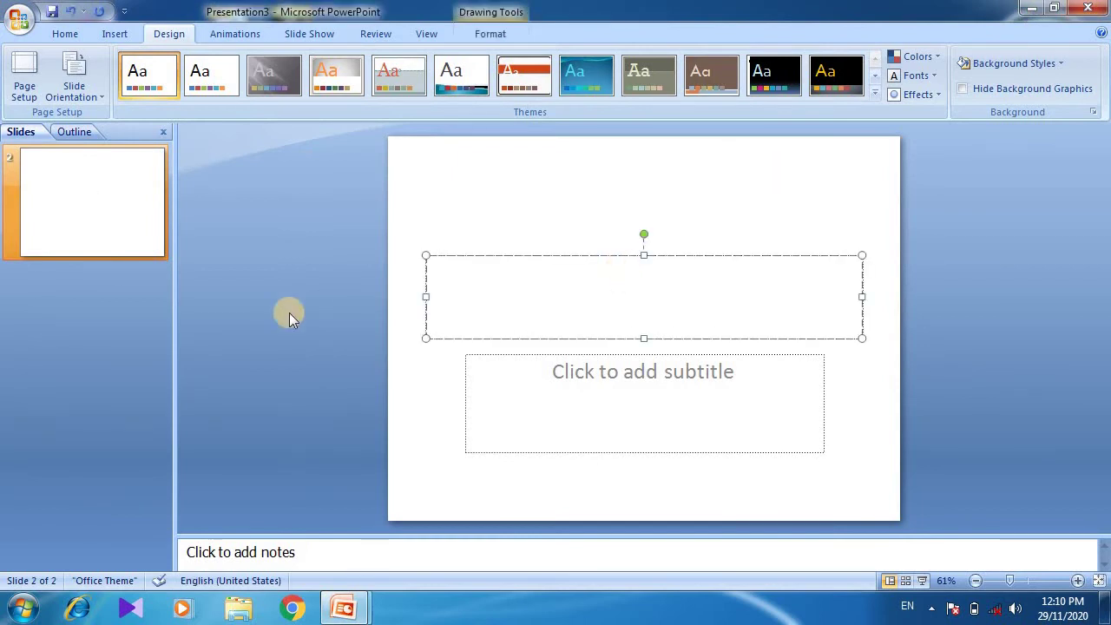
click(115, 329)
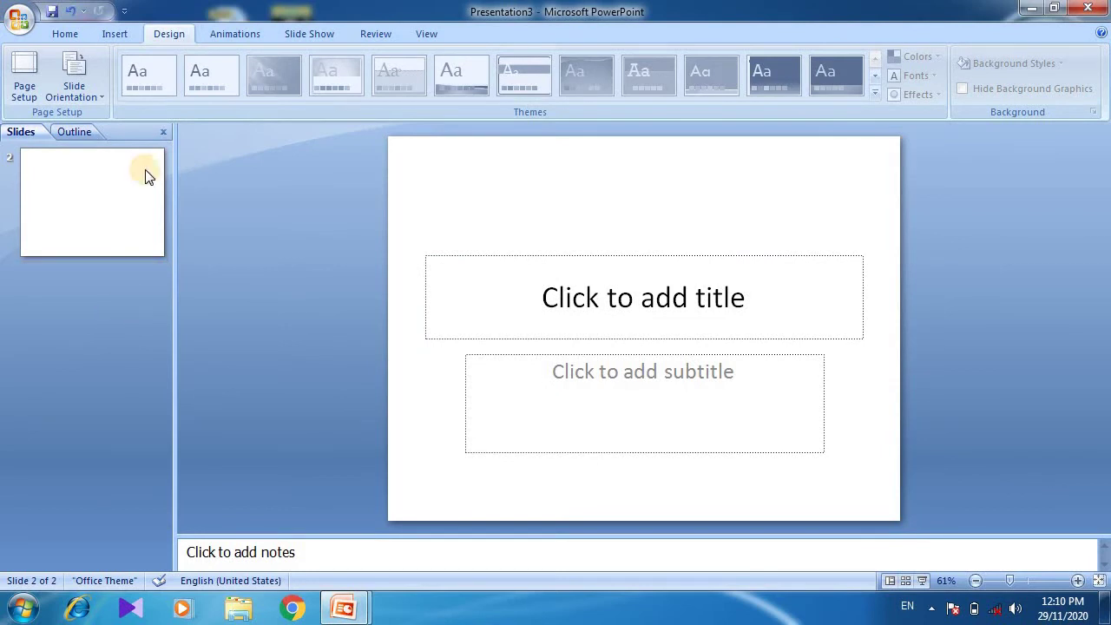
click(33, 189)
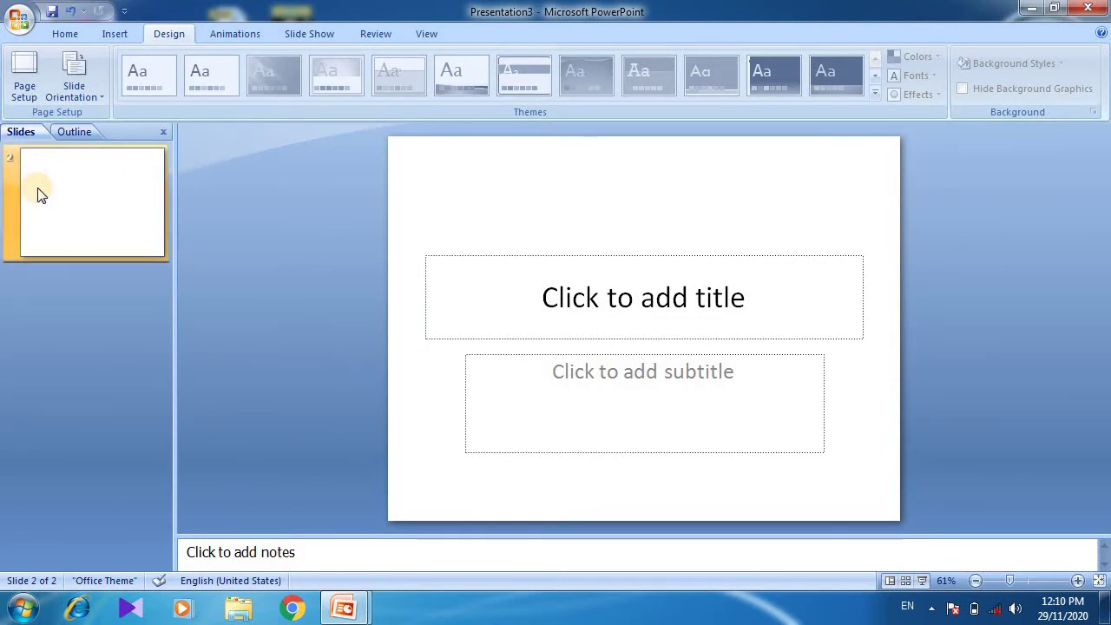
key(Return)
key(Return)
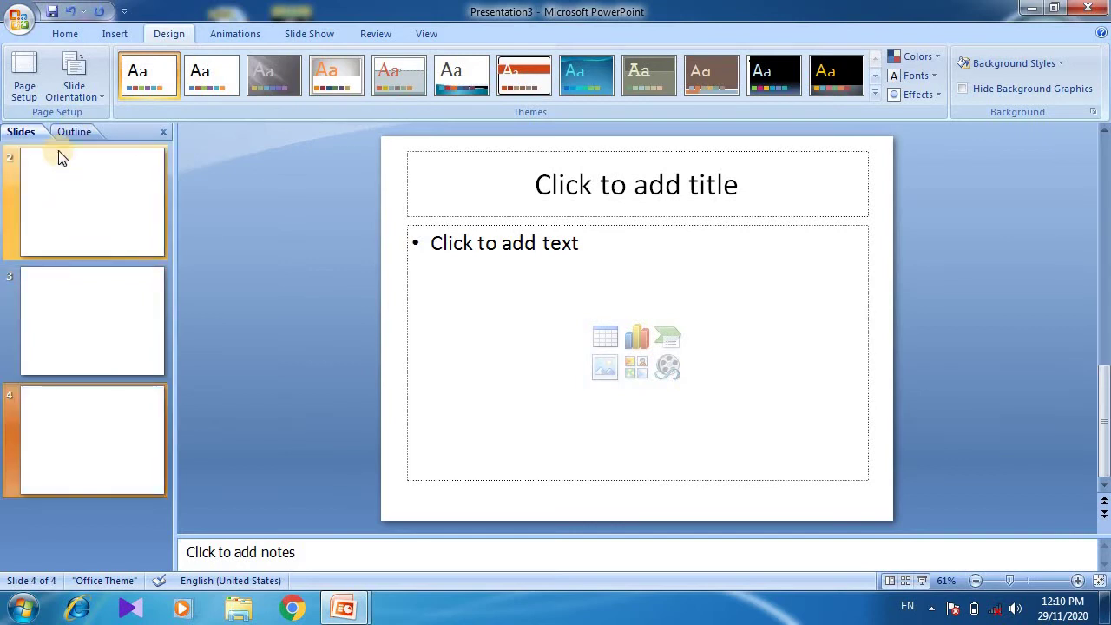
- Renumber the presentation's slides to start from 3 in Page Setup
click(22, 78)
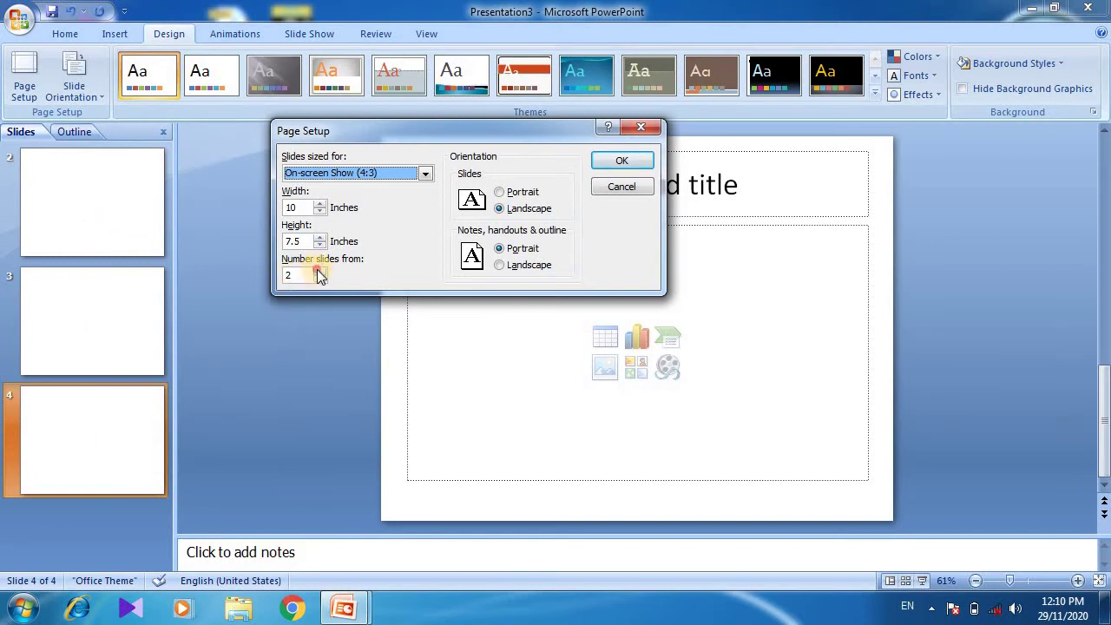
click(318, 271)
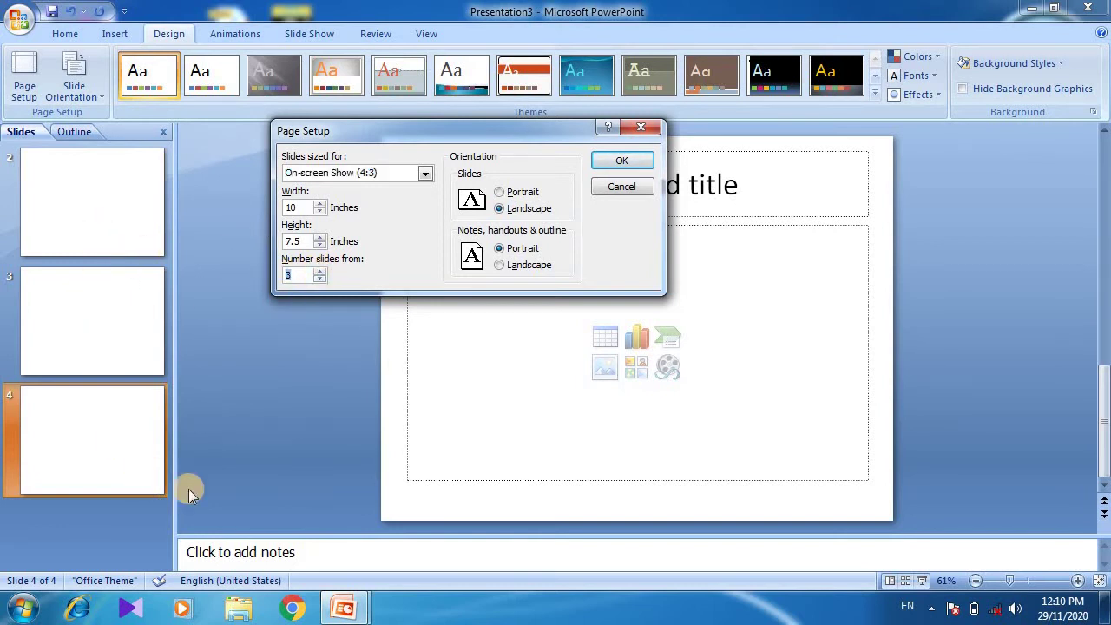
click(617, 164)
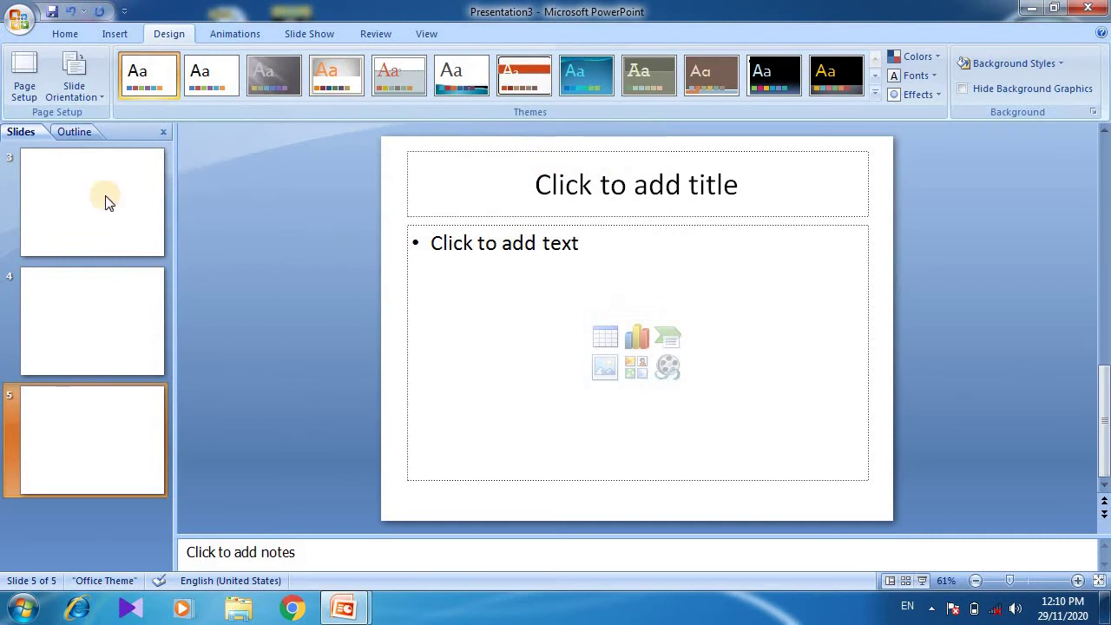
- Set slide numbering back to start from 1, then close Presentation3
click(24, 78)
click(276, 280)
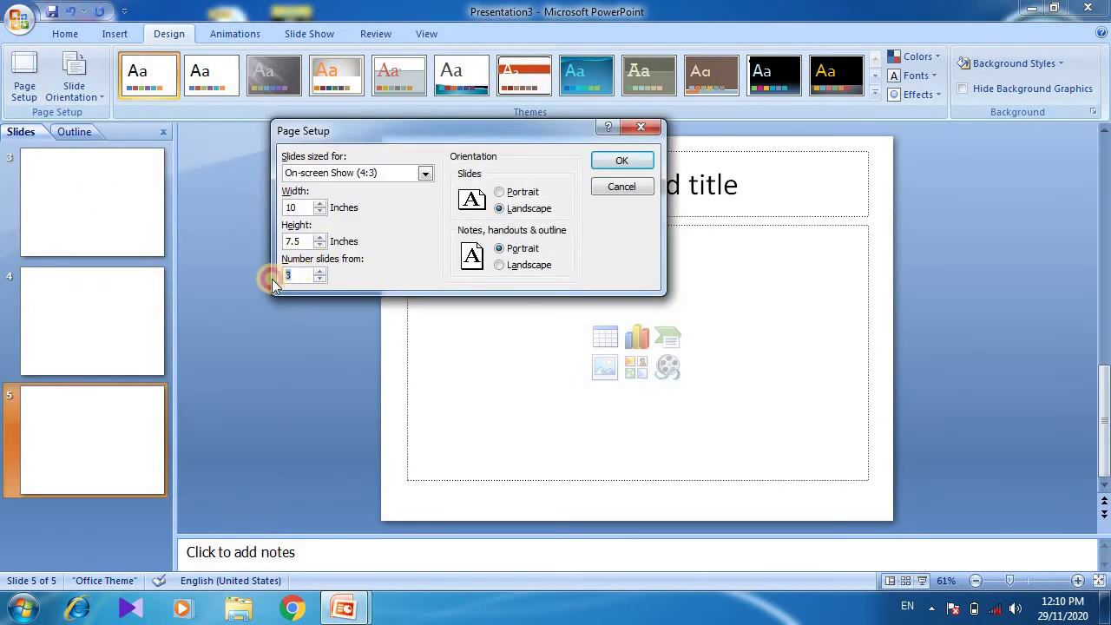
click(622, 161)
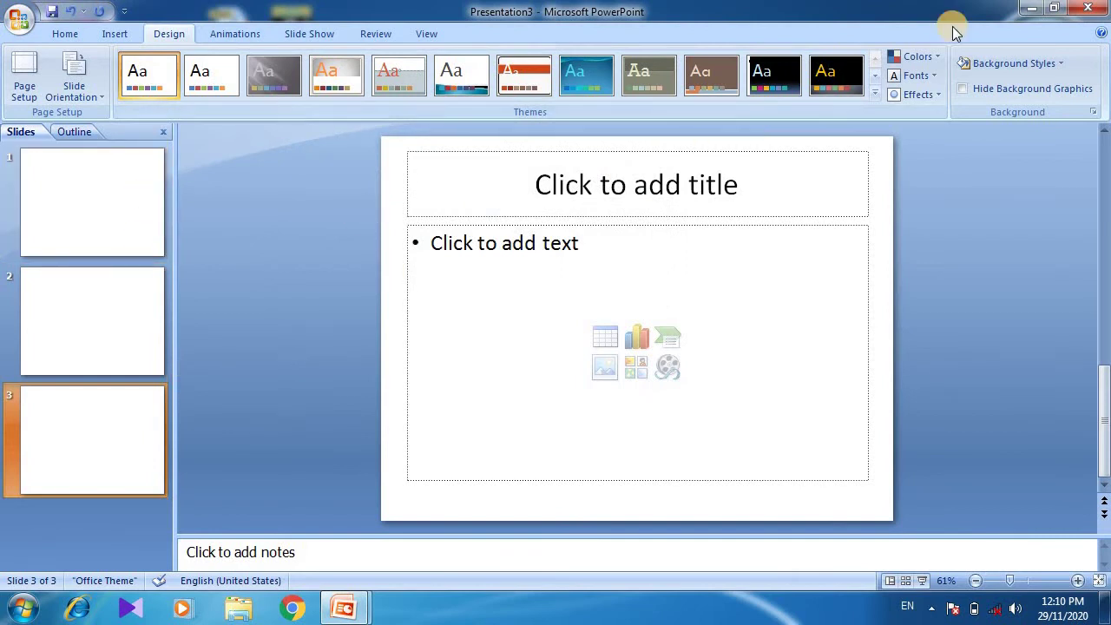
click(1087, 7)
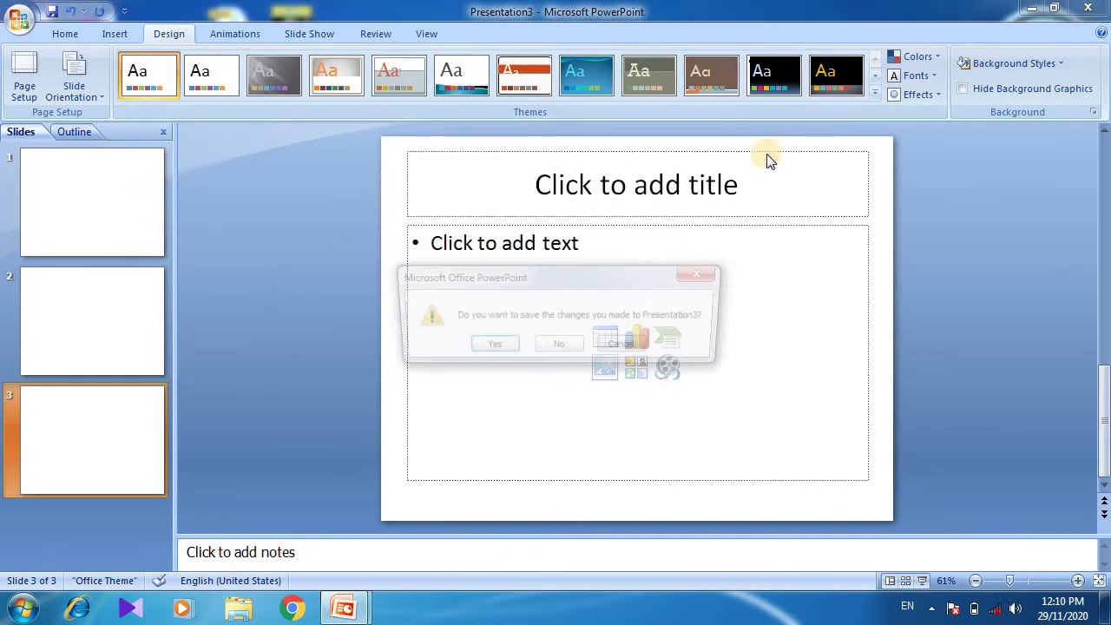
- Close Presentation3 without saving, then view the lecture deck's Page Setup and dismiss it unchanged
click(577, 343)
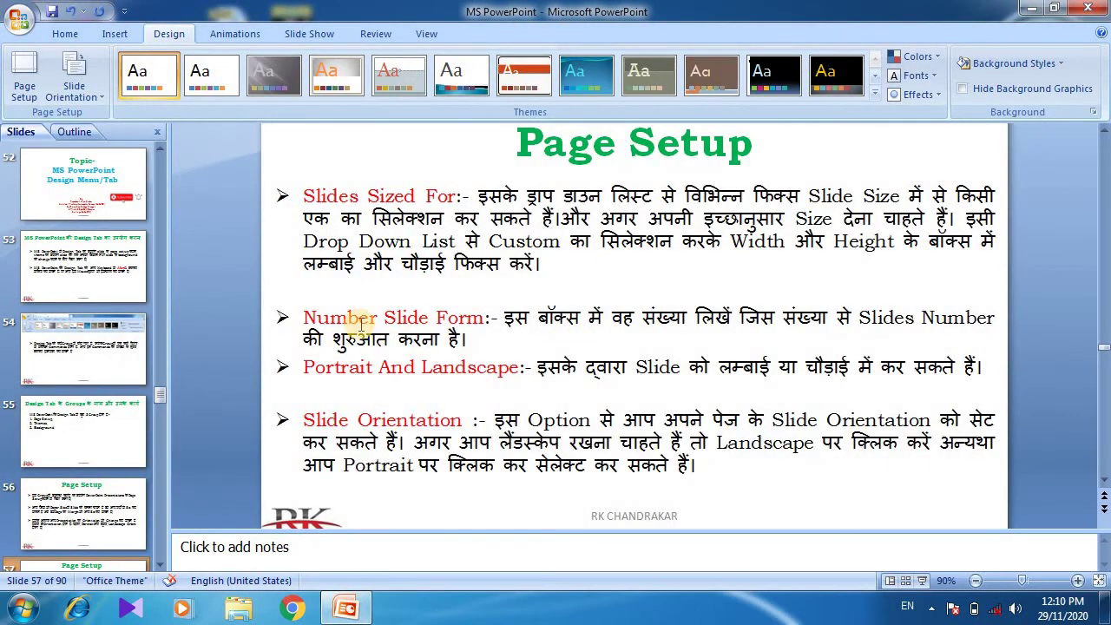
click(23, 93)
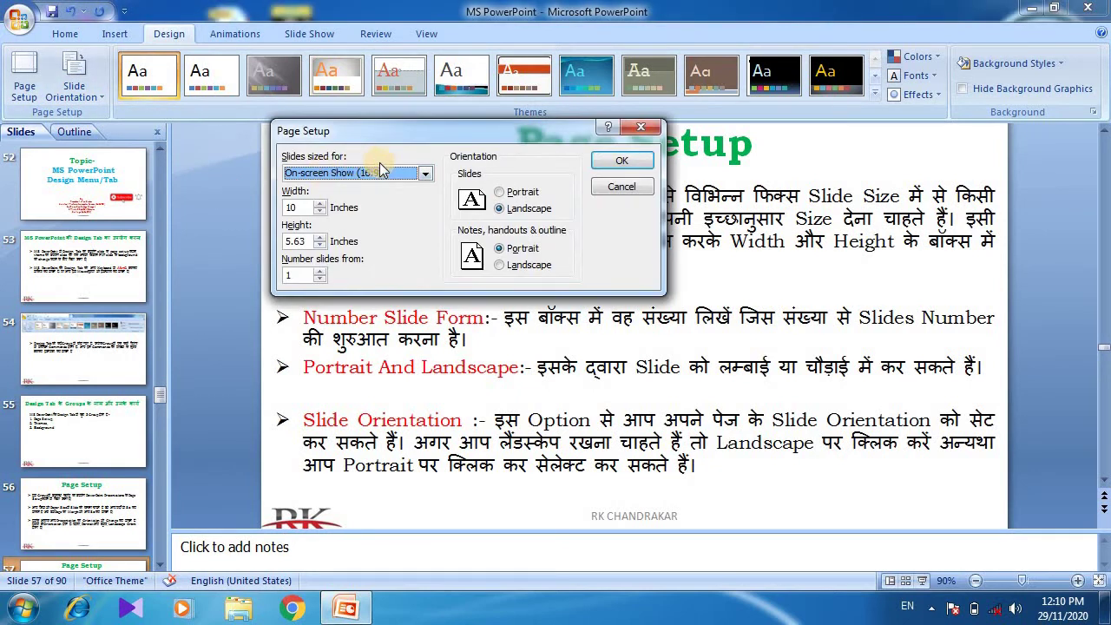
drag(478, 141, 241, 165)
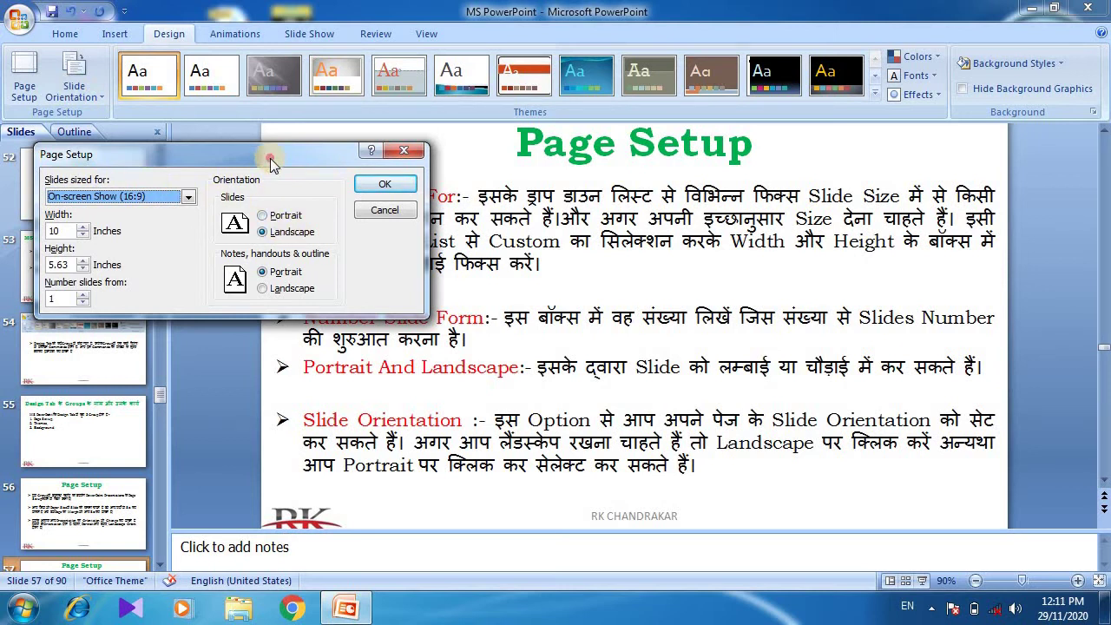
drag(270, 158, 251, 135)
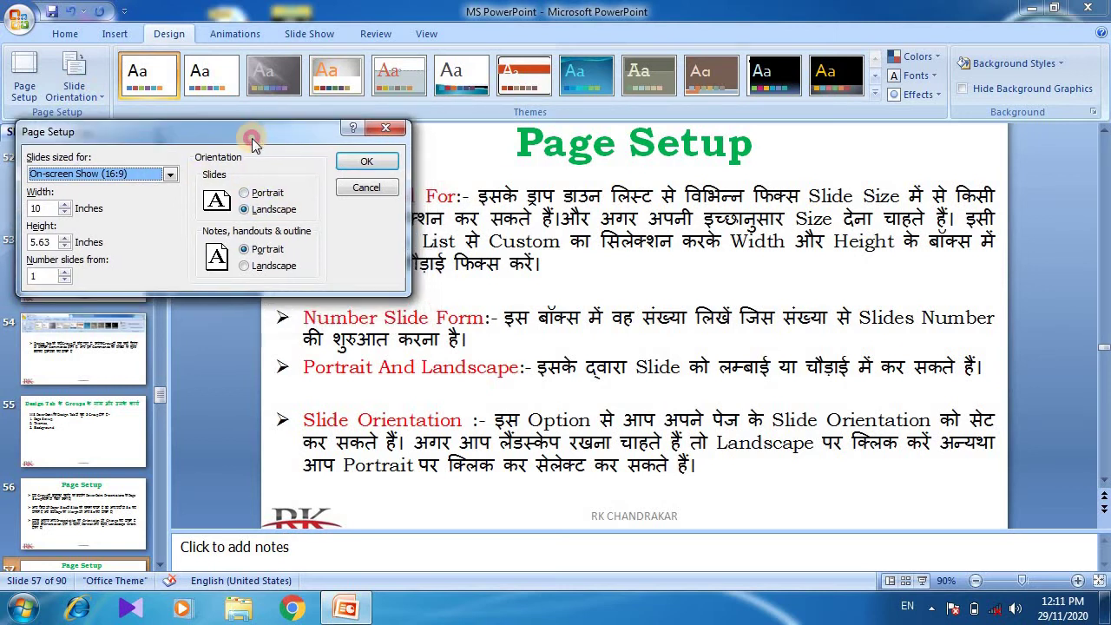
click(974, 581)
click(977, 582)
click(378, 187)
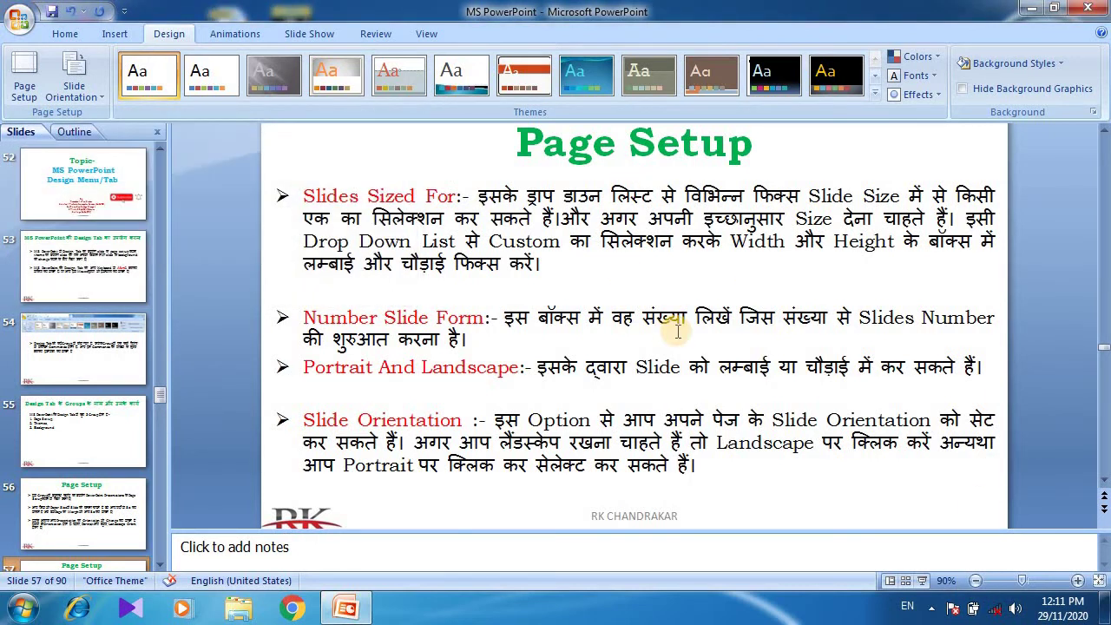
double_click(976, 582)
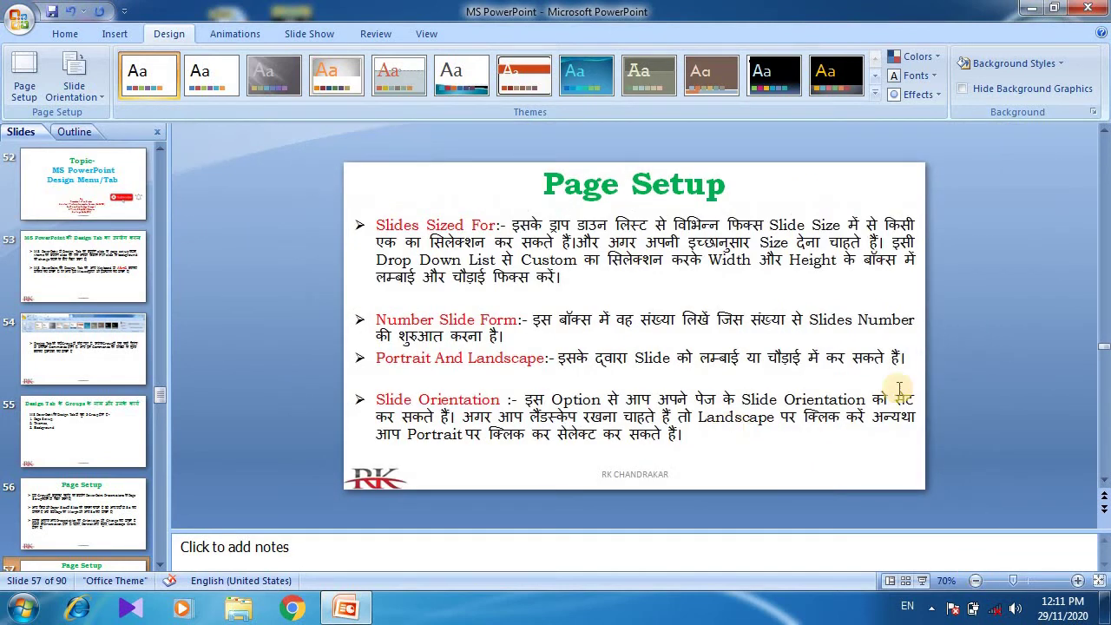
- Switch the slides to portrait orientation and zoom out to 40%
click(26, 82)
drag(132, 132, 111, 144)
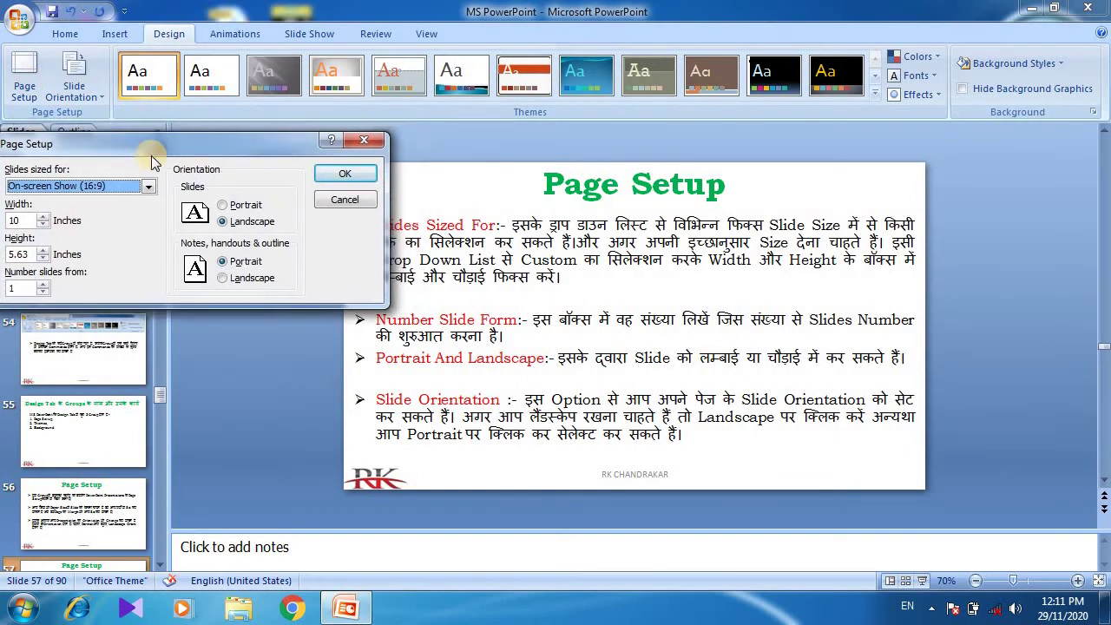
click(252, 206)
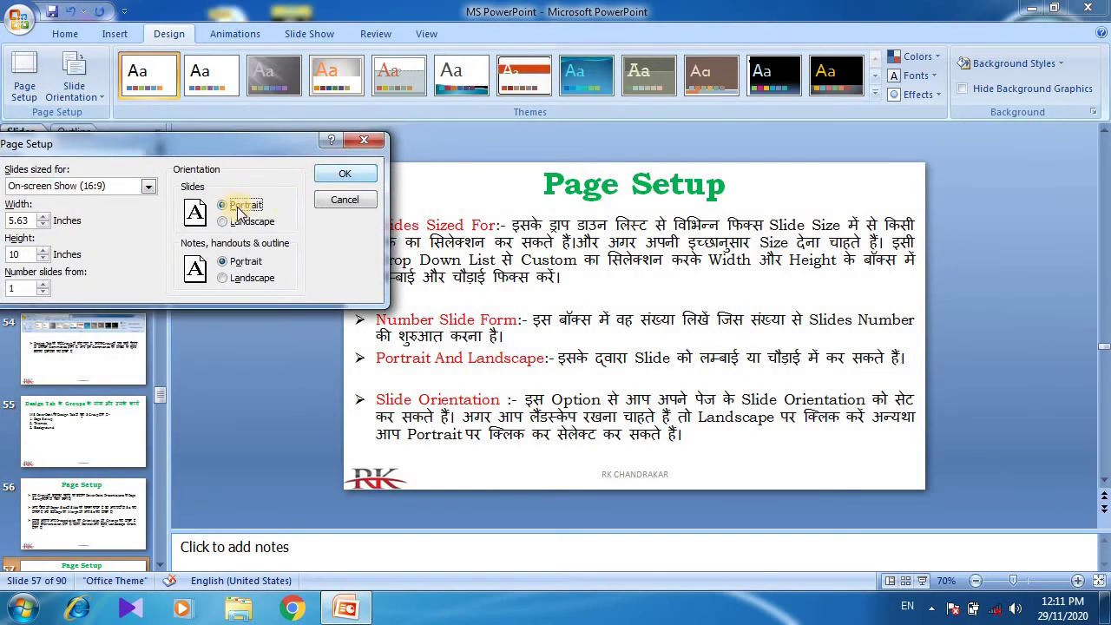
click(227, 219)
click(224, 206)
click(347, 170)
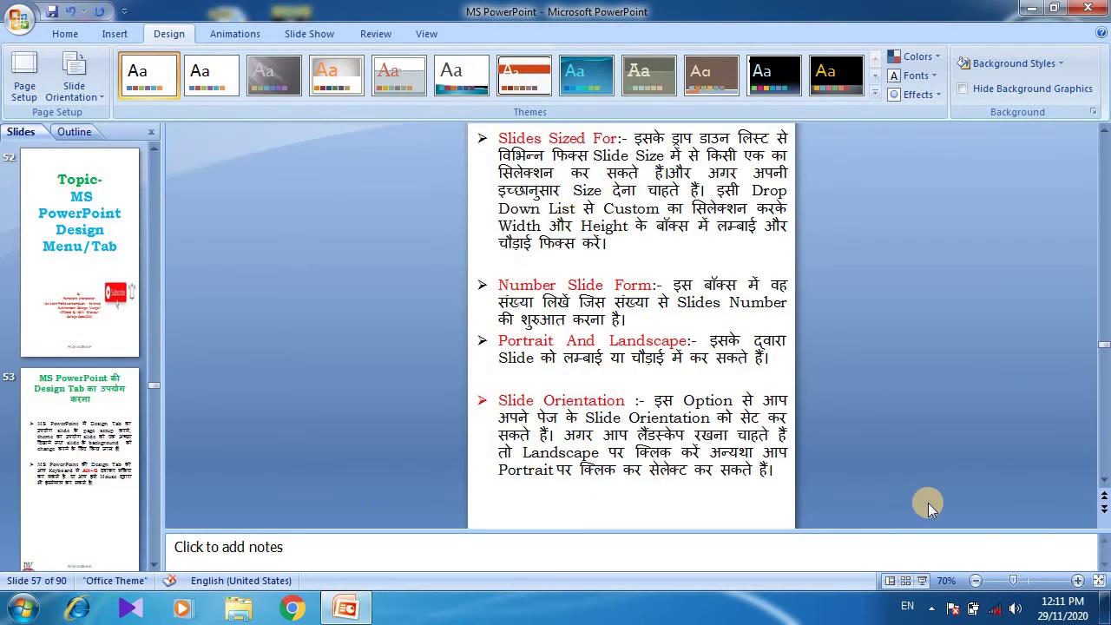
click(976, 580)
click(975, 581)
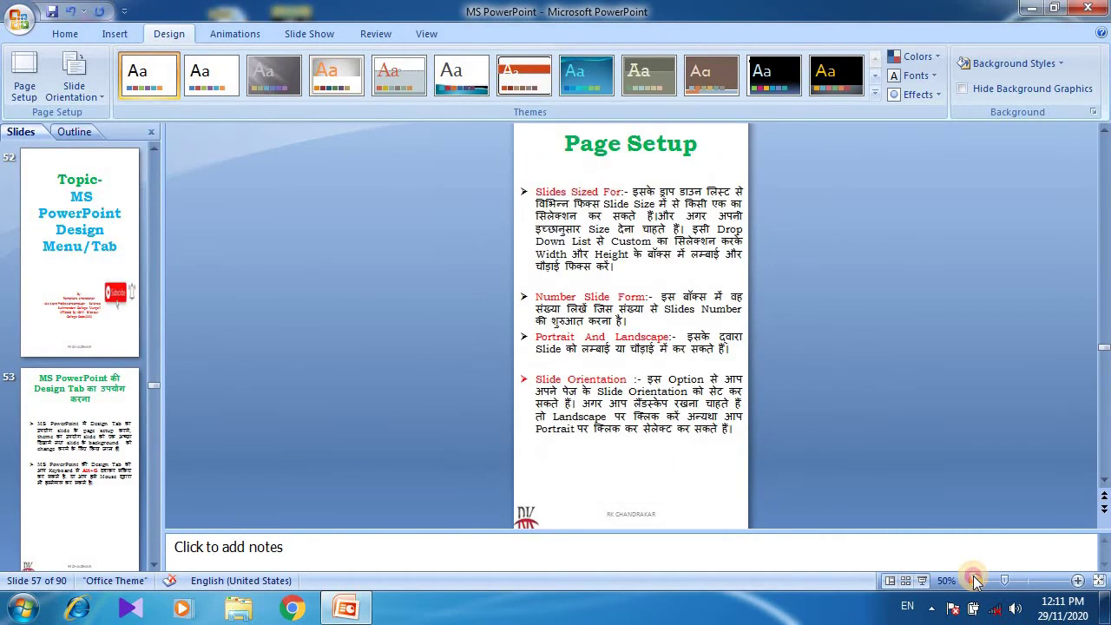
click(975, 581)
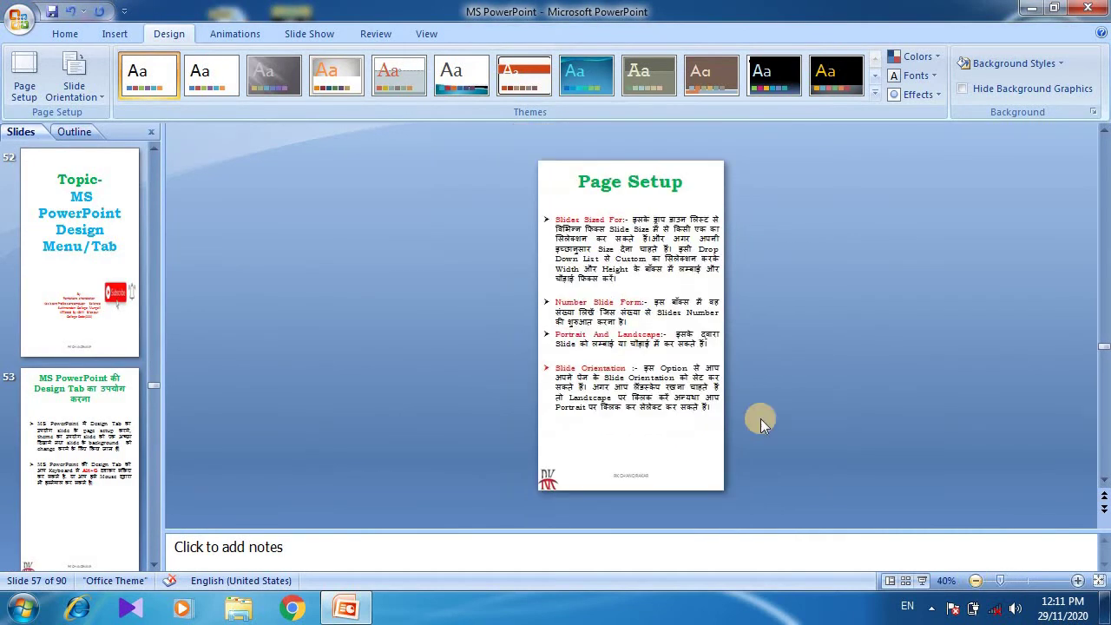
- Return the slides to landscape, toggling portrait and back in Page Setup
click(75, 85)
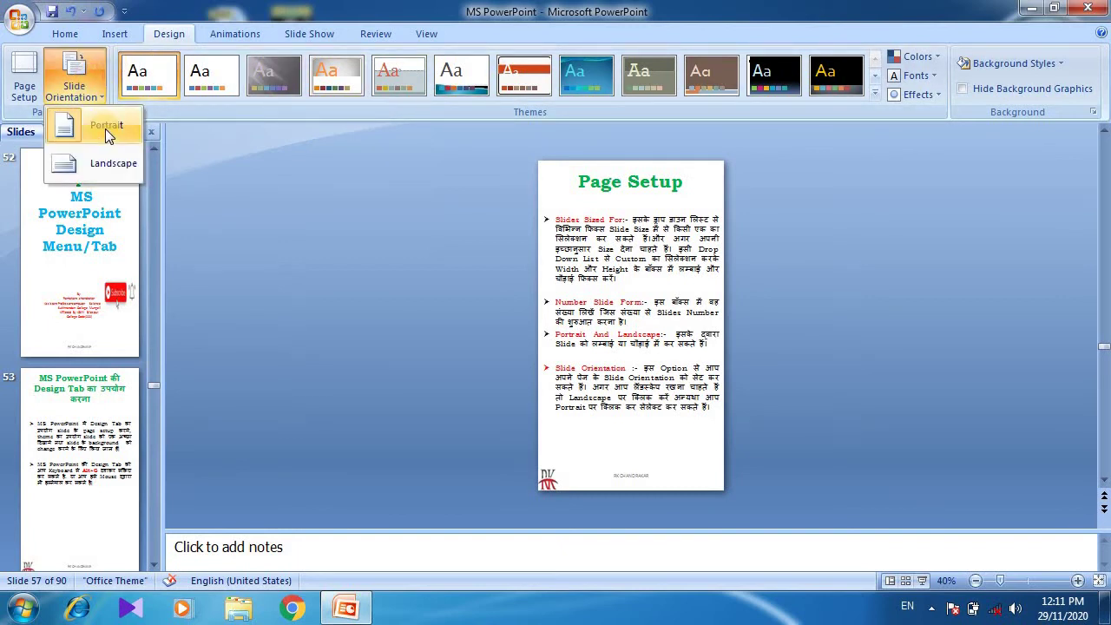
click(100, 164)
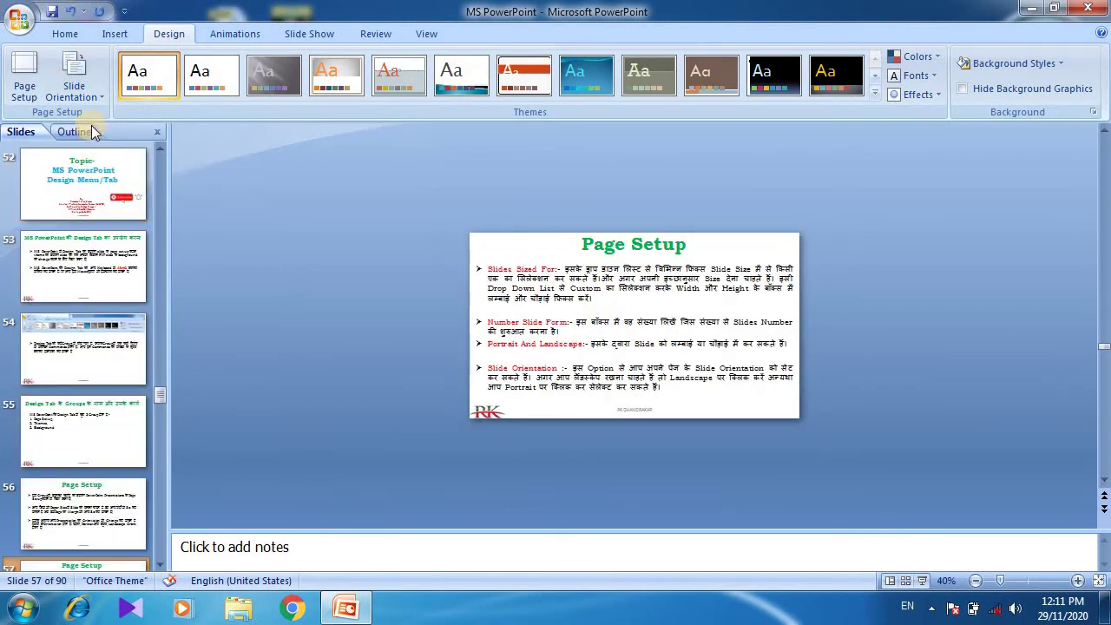
click(26, 86)
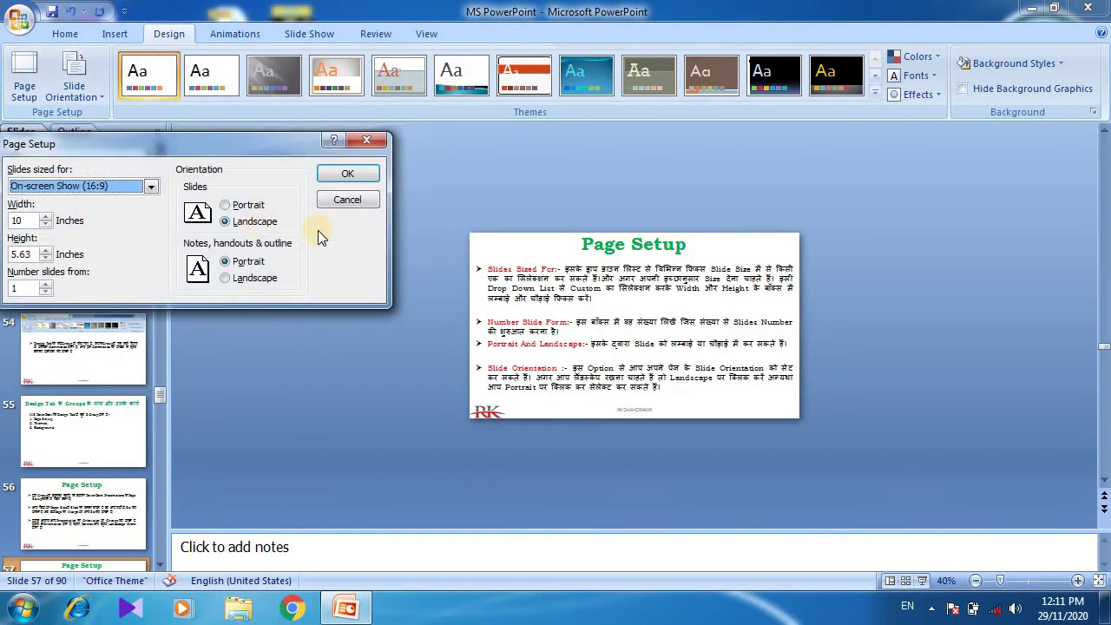
click(239, 206)
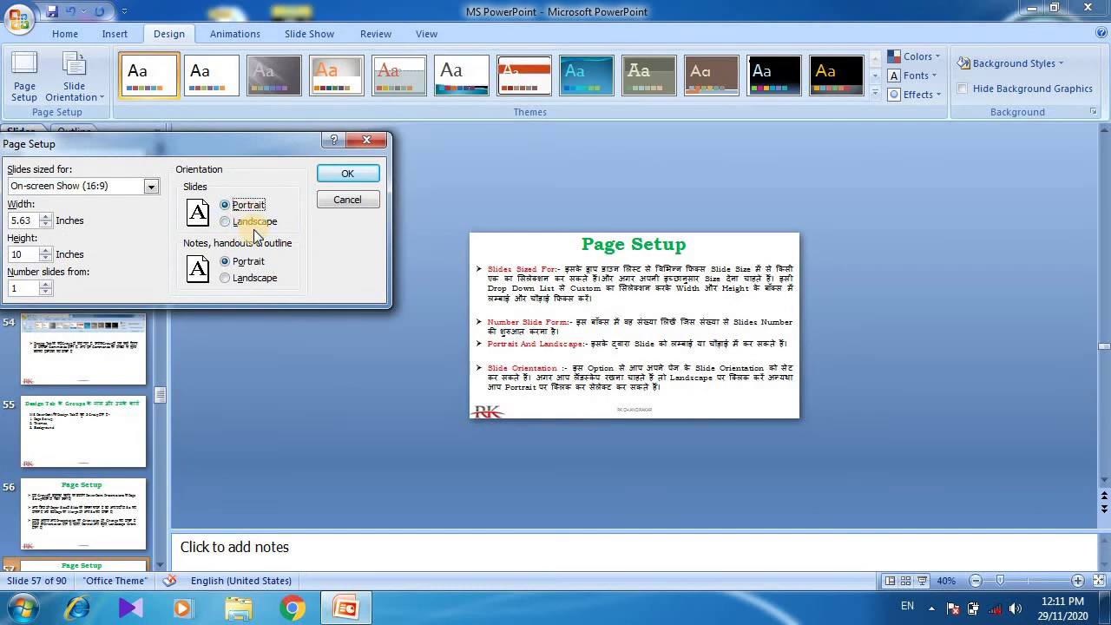
click(254, 222)
click(353, 195)
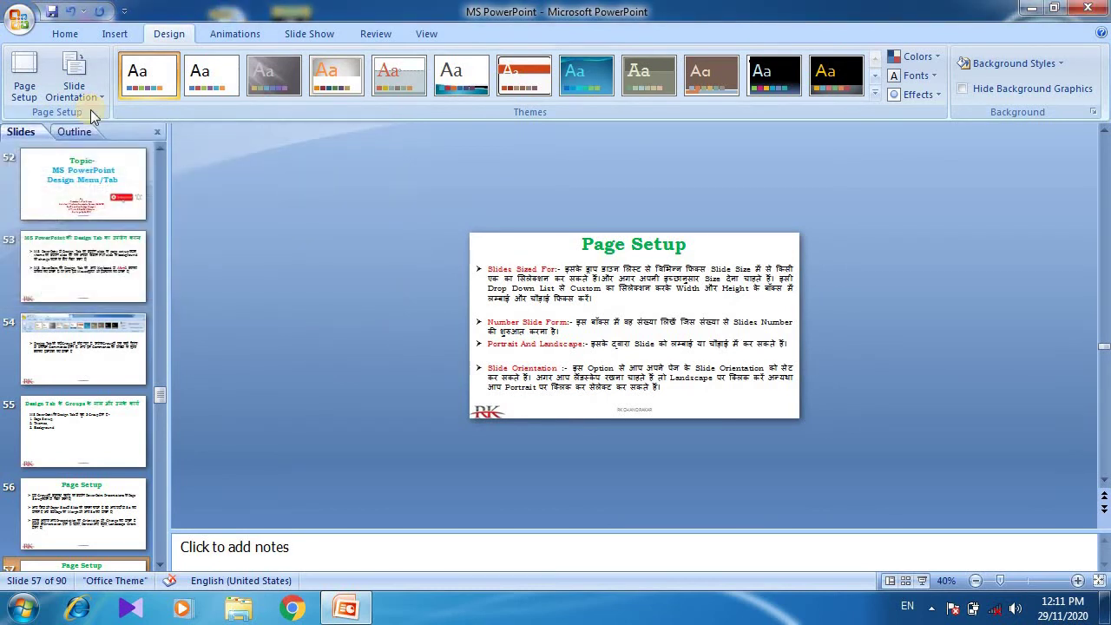
- Flip the slides to portrait and back to landscape, then zoom back in
click(90, 99)
click(109, 132)
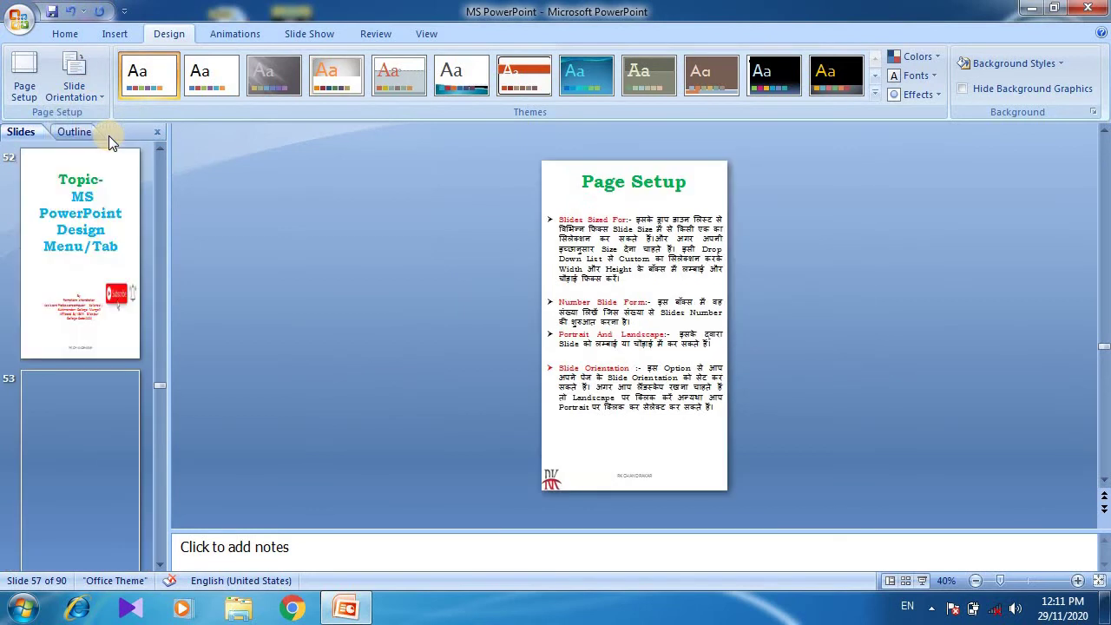
click(84, 89)
click(65, 163)
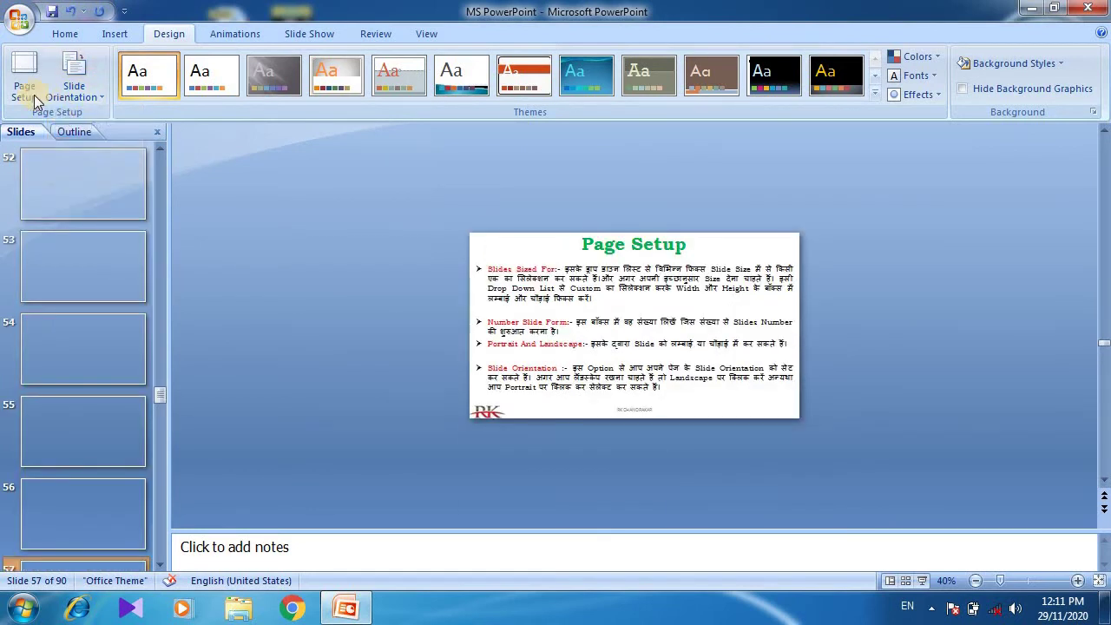
click(30, 92)
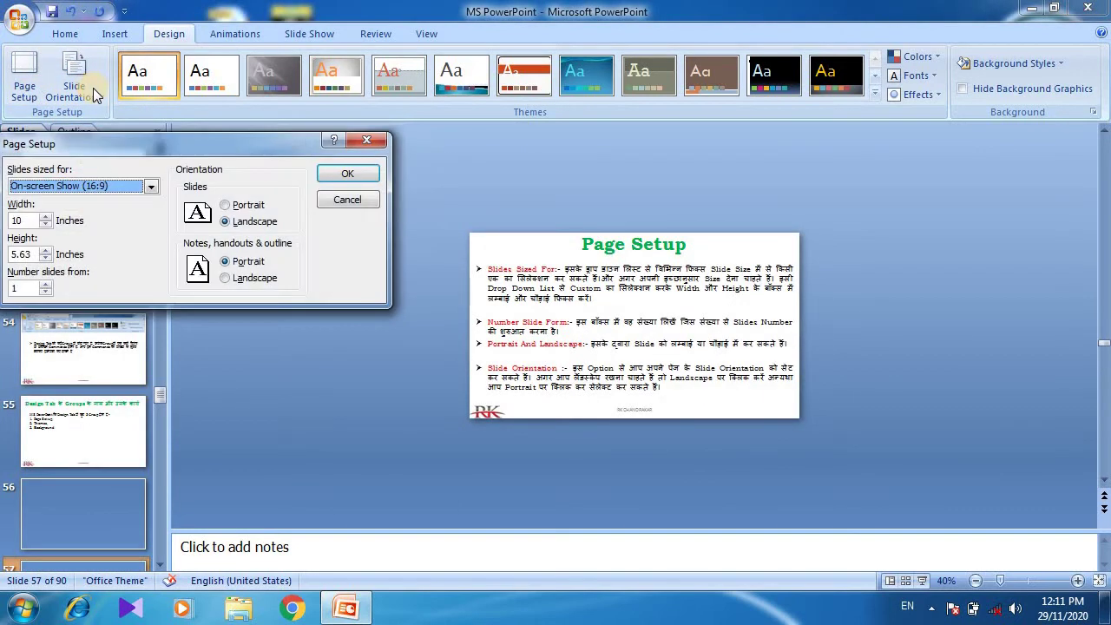
click(374, 141)
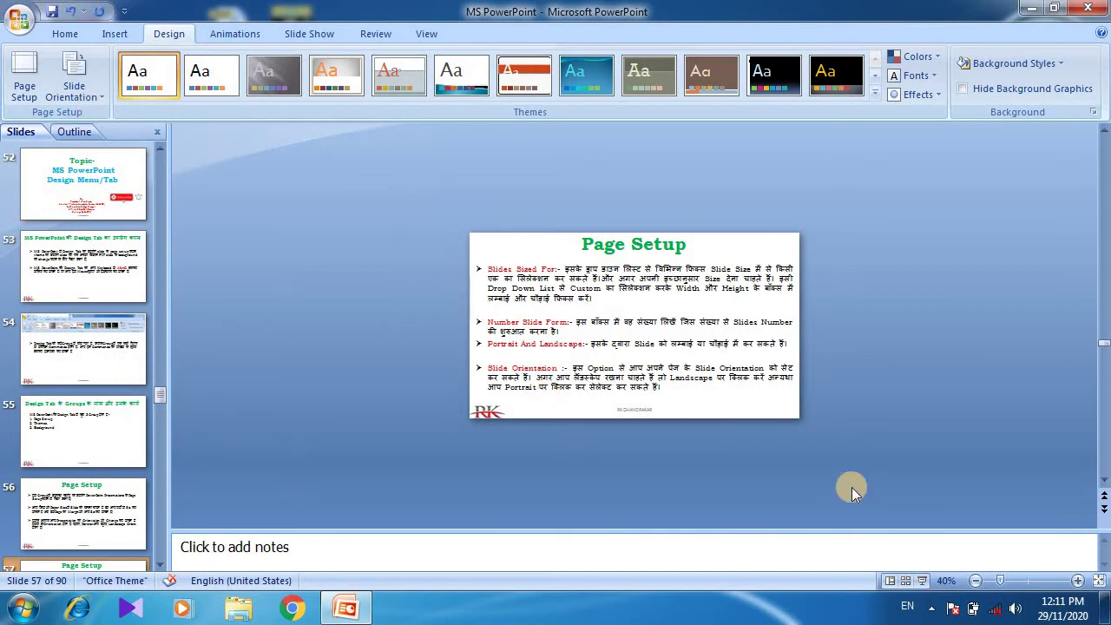
click(1076, 580)
click(1077, 581)
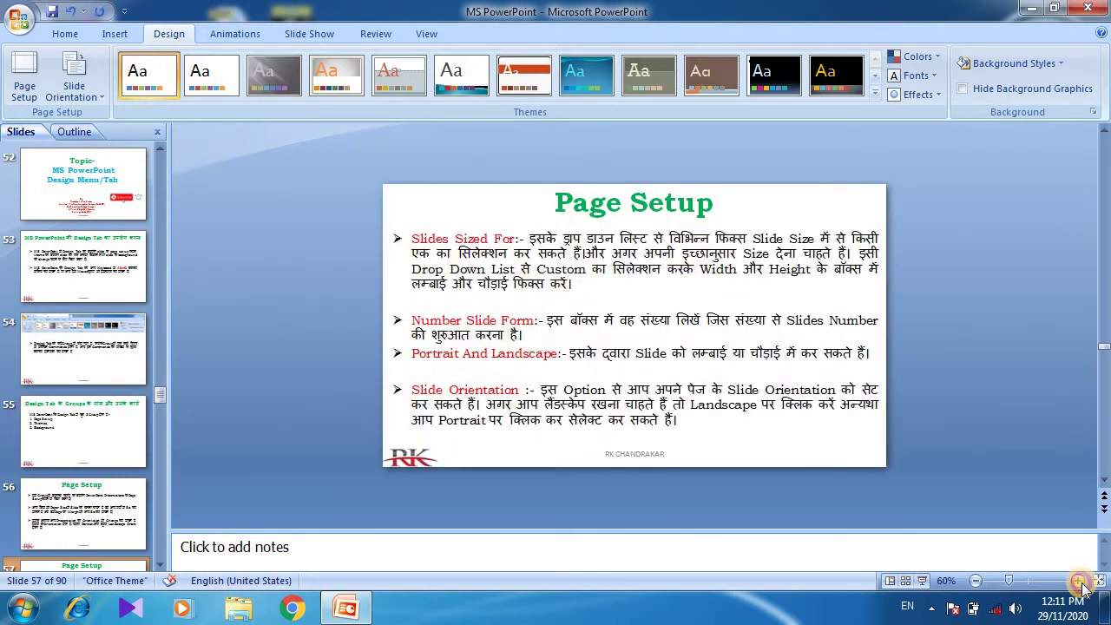
click(1076, 581)
click(1076, 580)
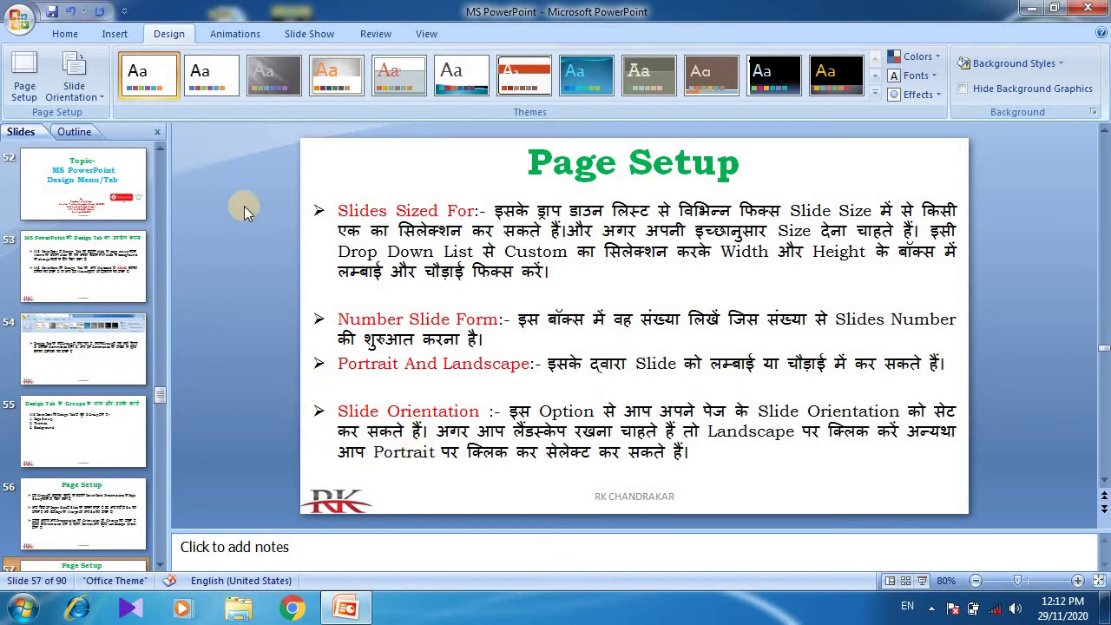
click(19, 77)
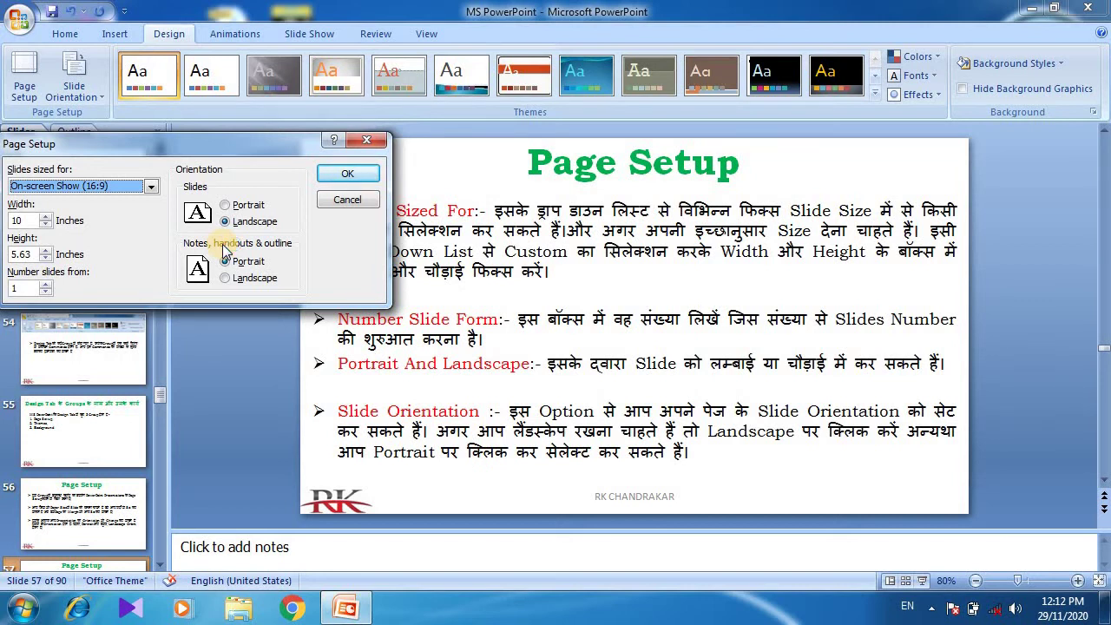
click(222, 244)
click(222, 244)
click(259, 281)
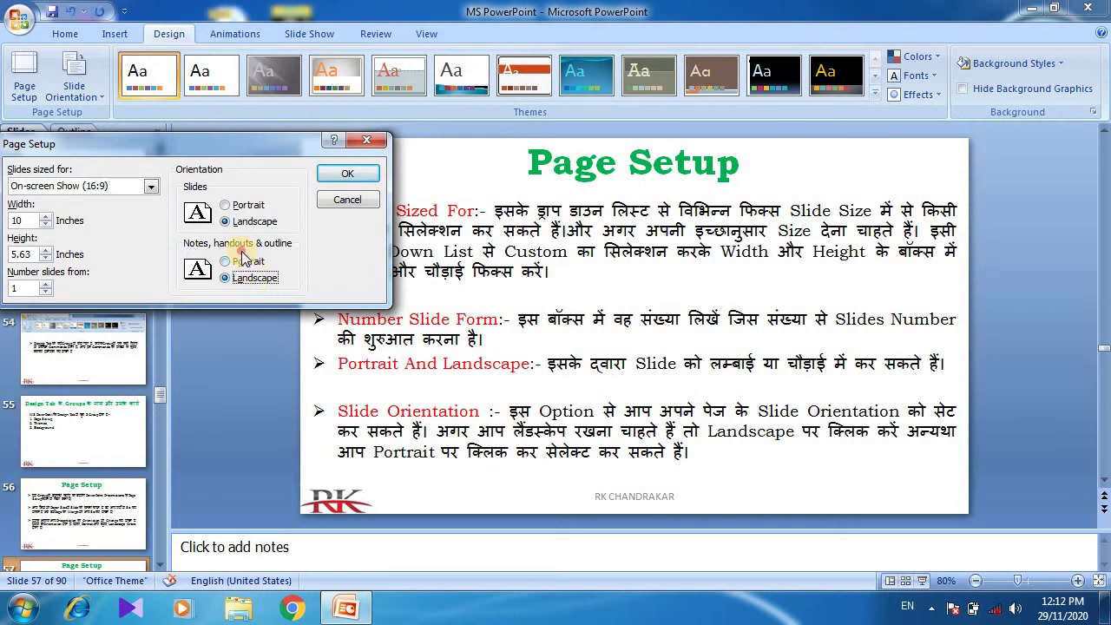
click(241, 263)
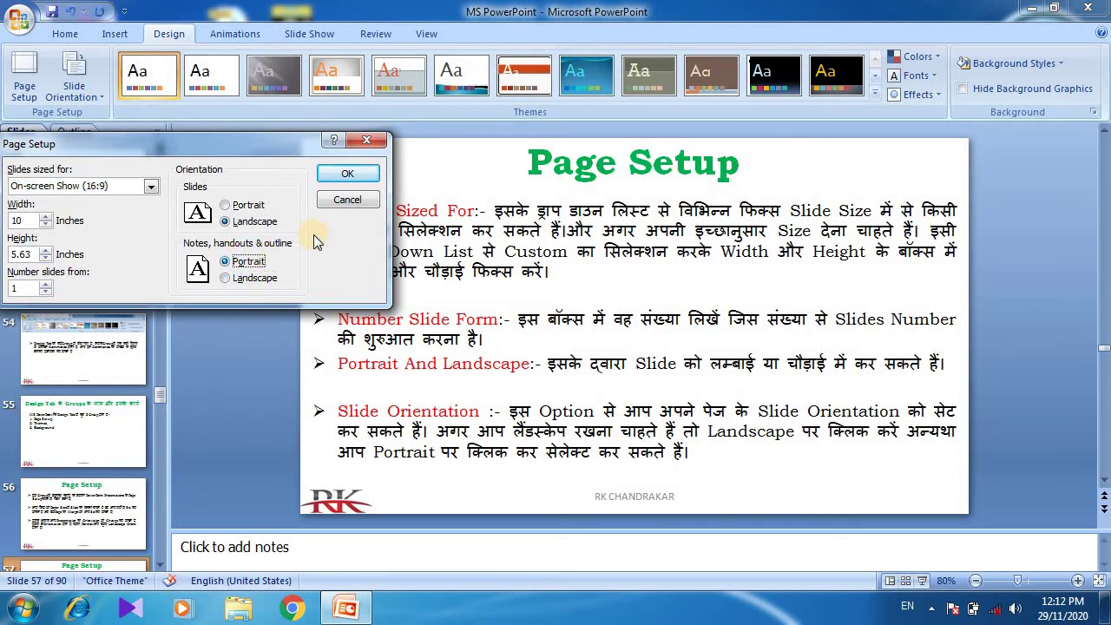
click(353, 199)
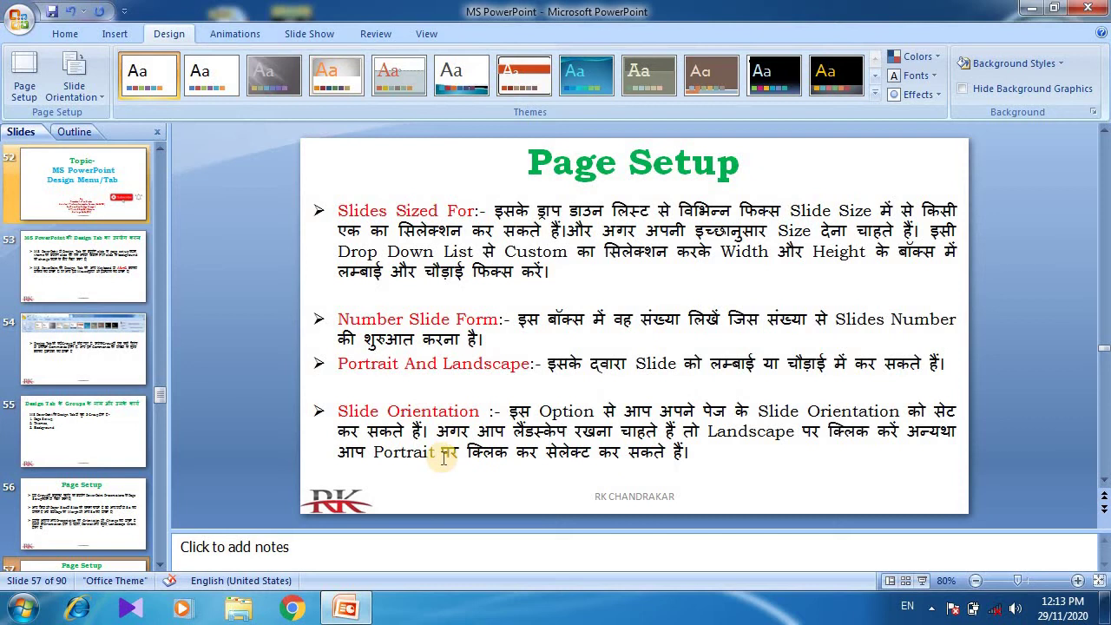
- Run the slide show from the current slide with Shift+F5, then exit with Esc
click(86, 94)
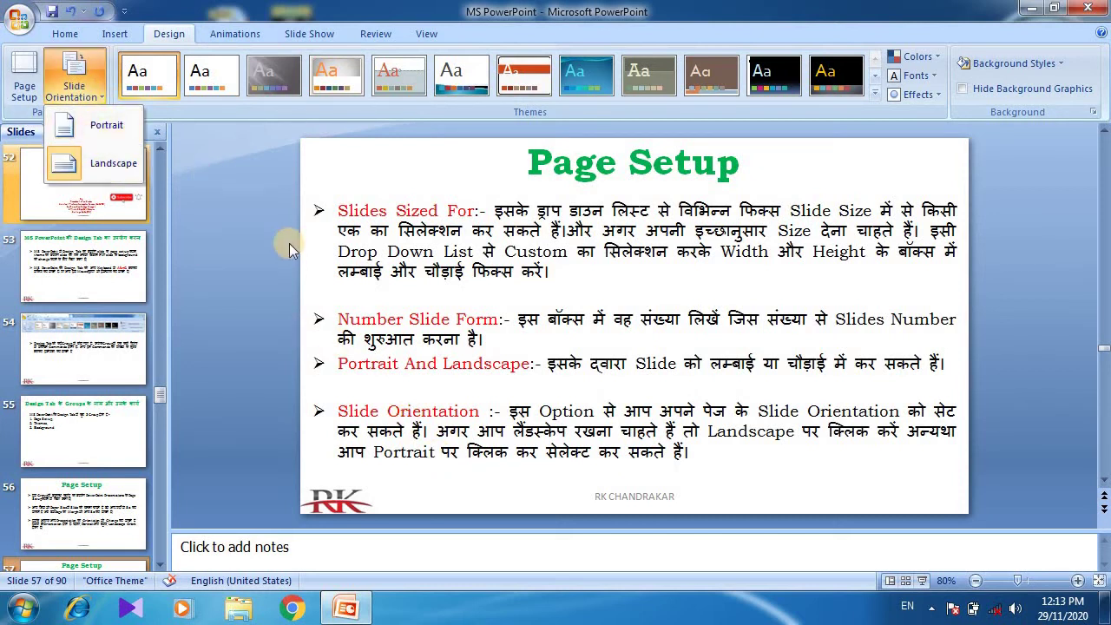
click(288, 334)
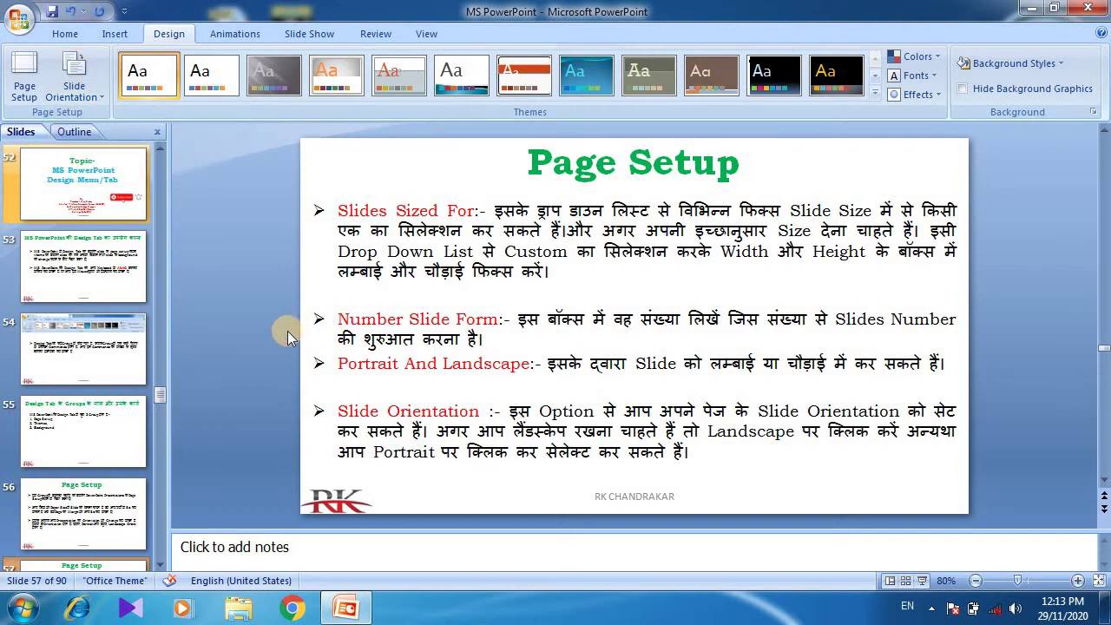
key(shift+F5)
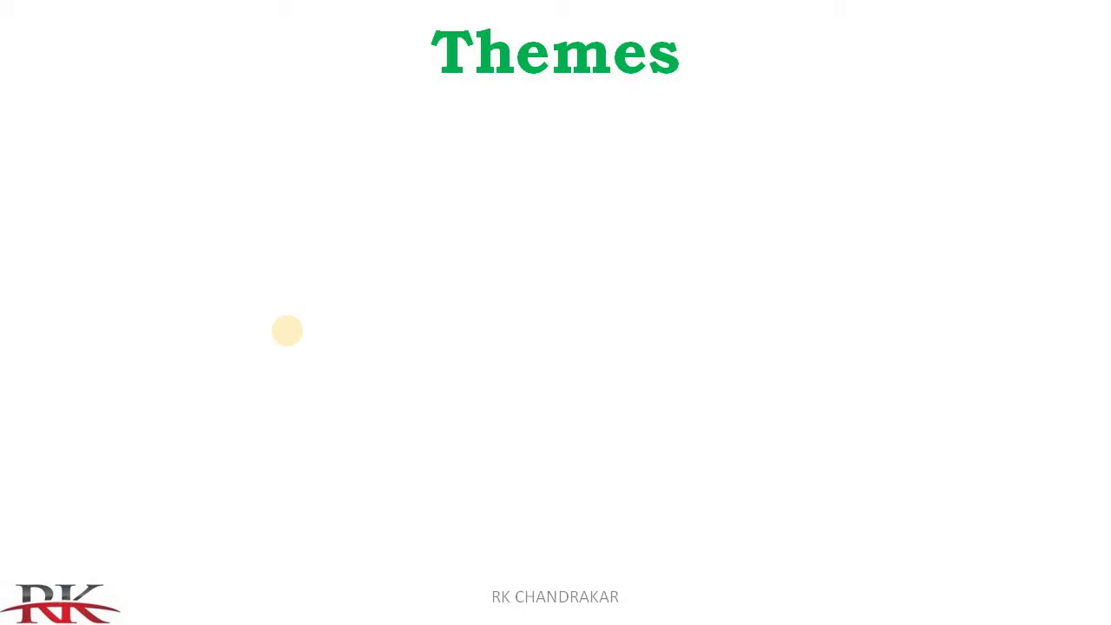
key(Escape)
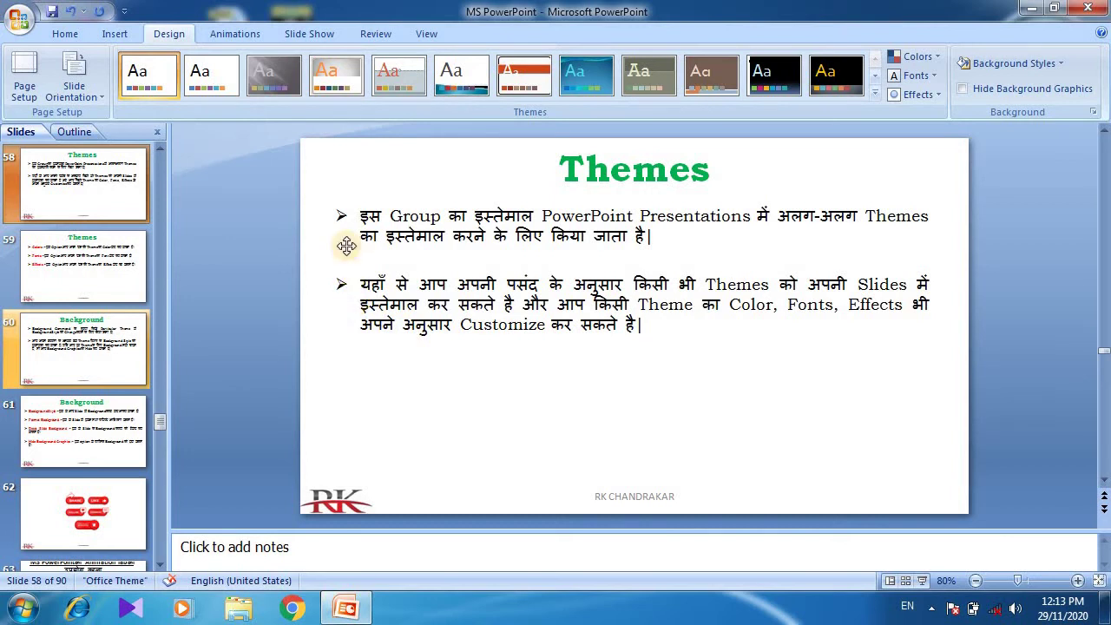
click(874, 97)
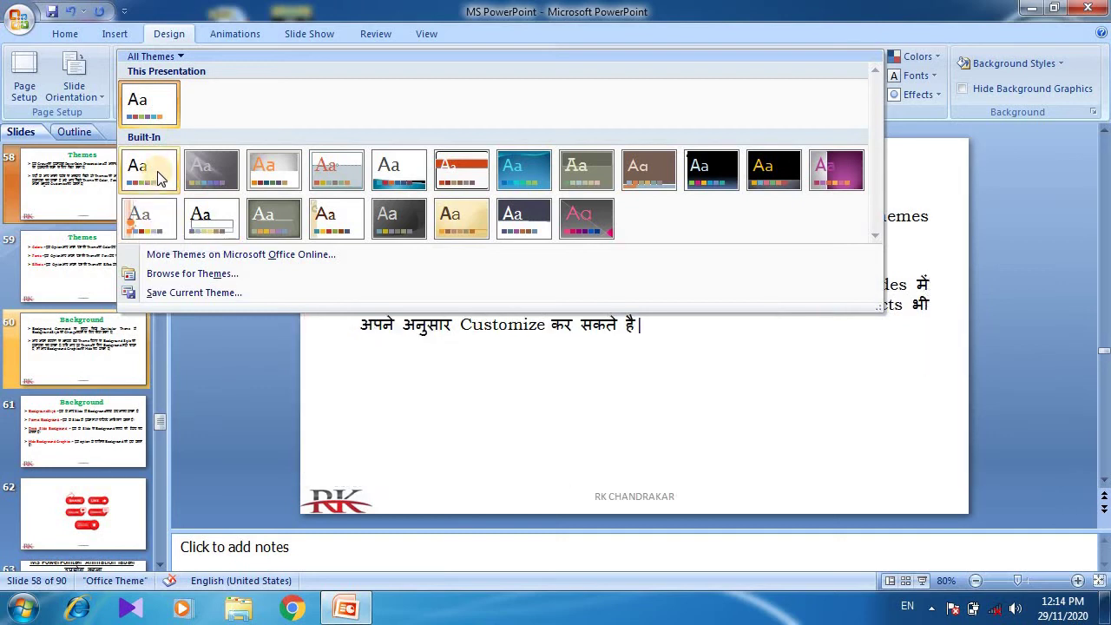
click(513, 426)
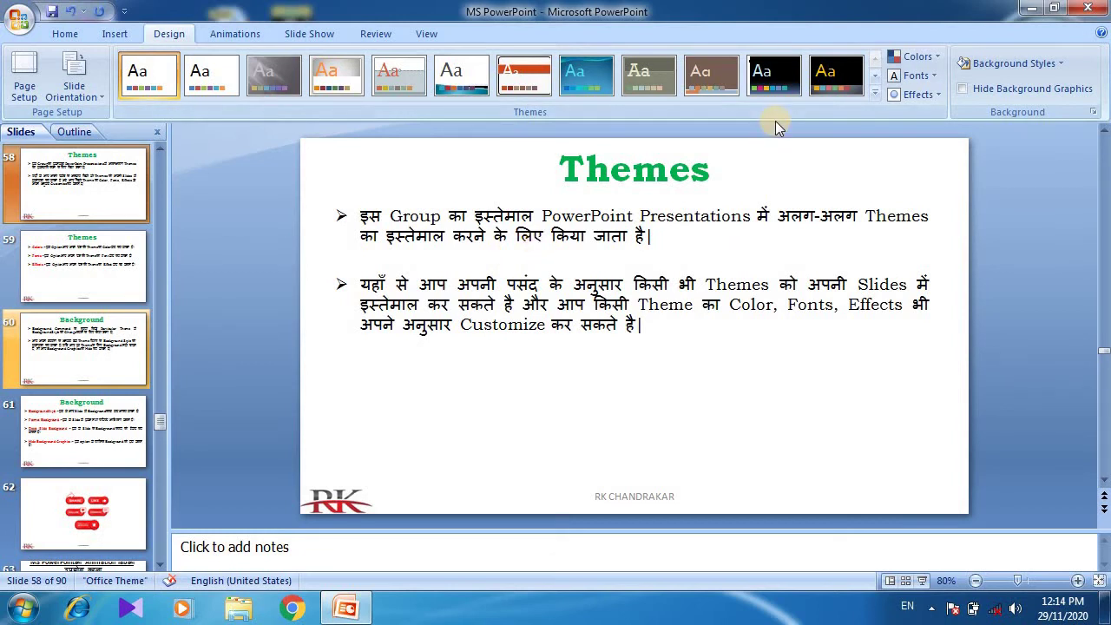
- Apply Module, Median, Foundry, Equity, Civic and Concourse themes in turn, ending on Apex
click(916, 56)
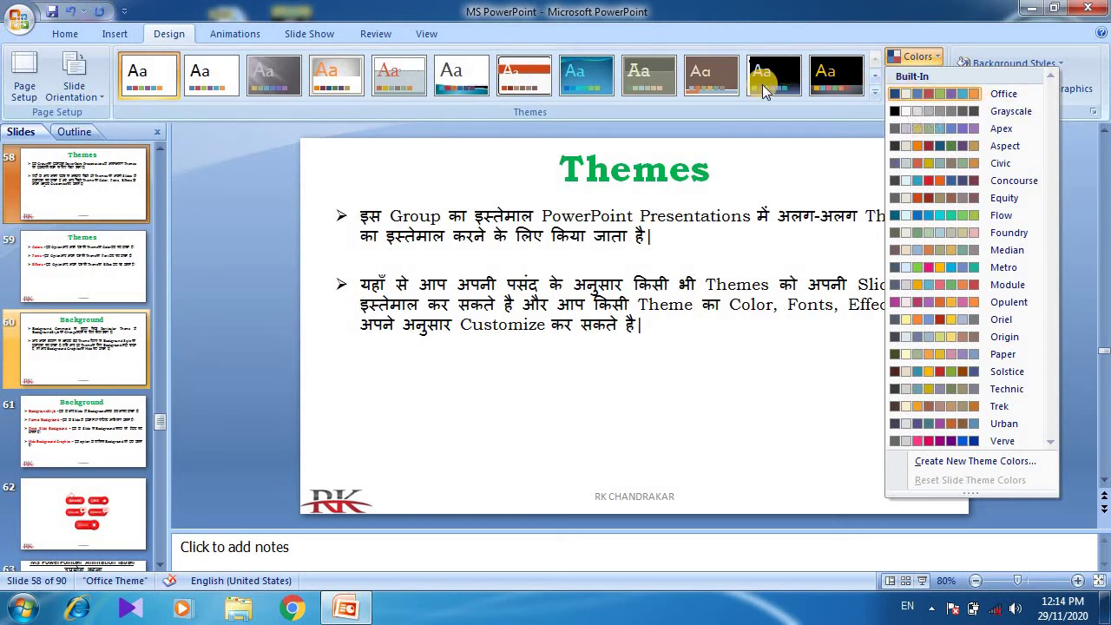
click(829, 76)
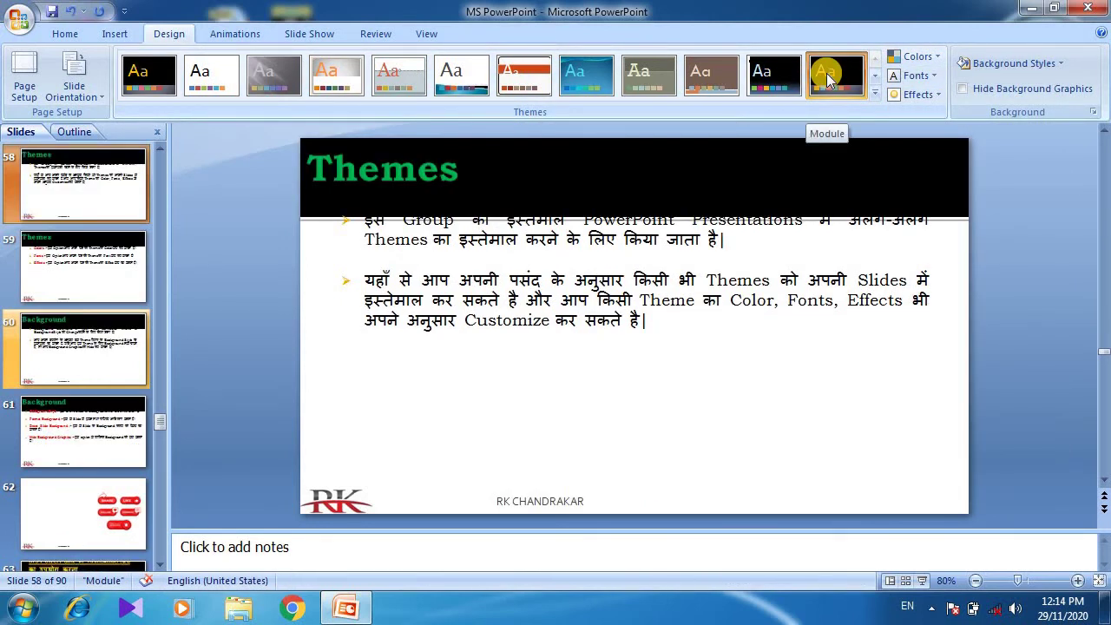
click(727, 77)
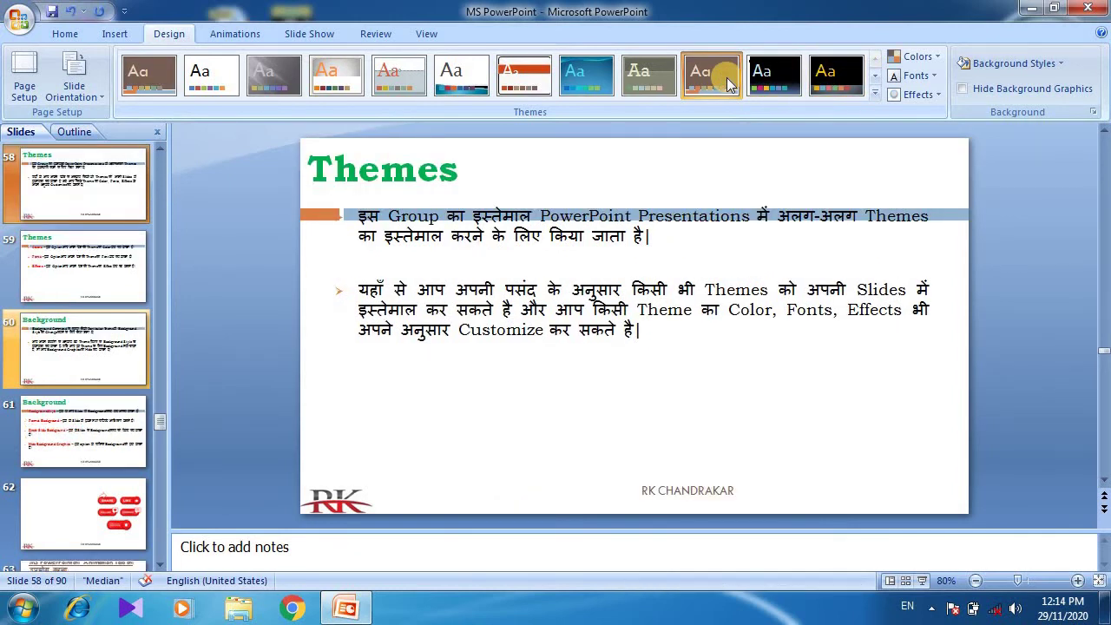
click(636, 85)
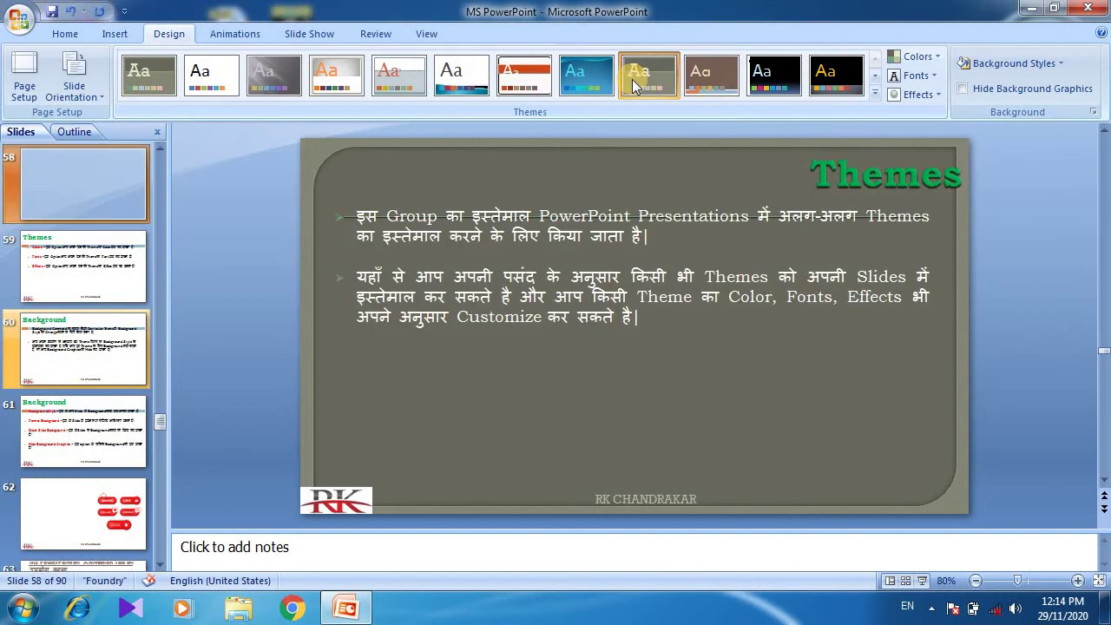
click(542, 70)
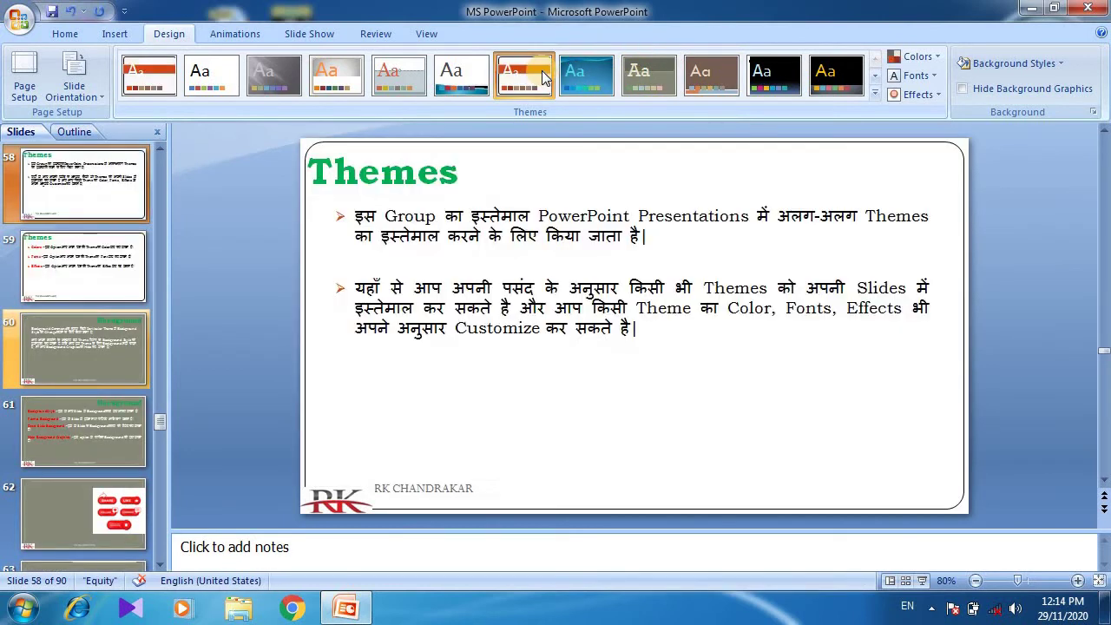
click(428, 79)
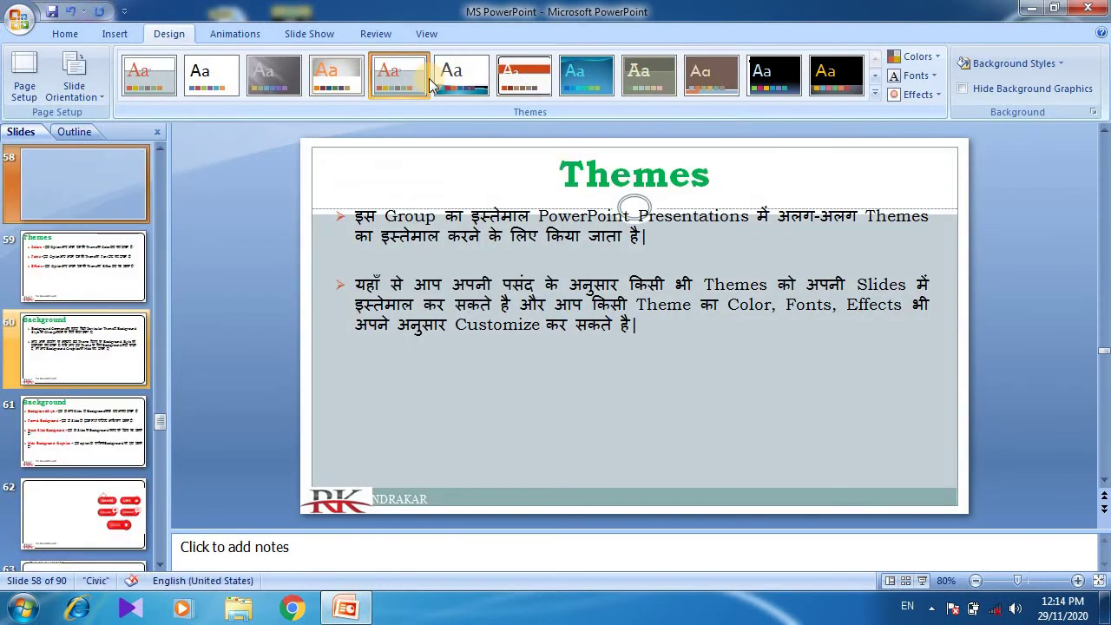
click(490, 74)
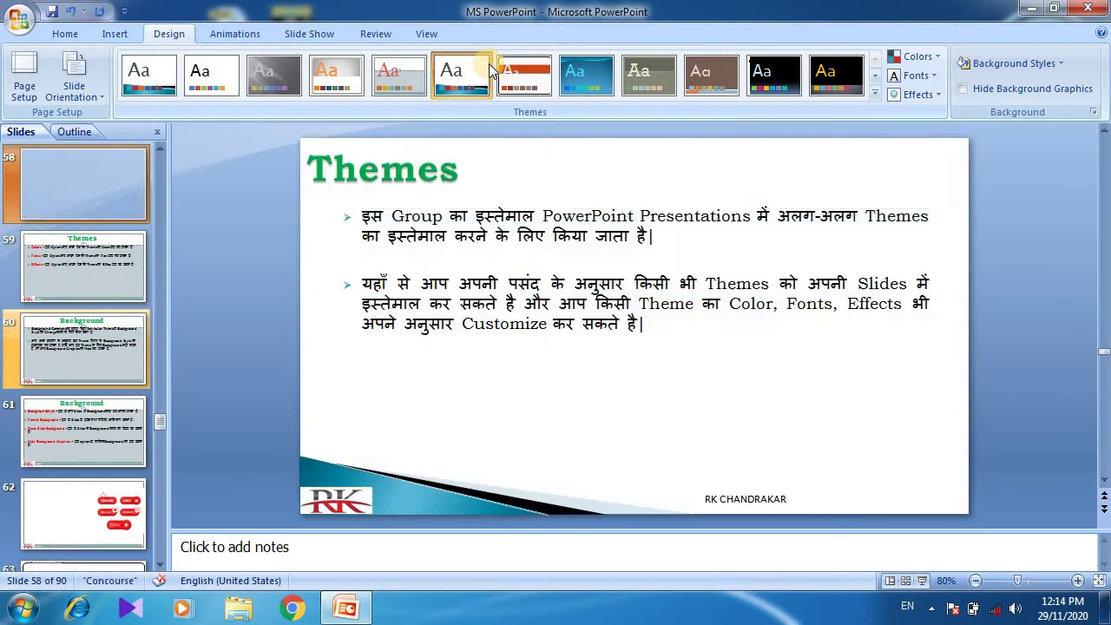
click(277, 73)
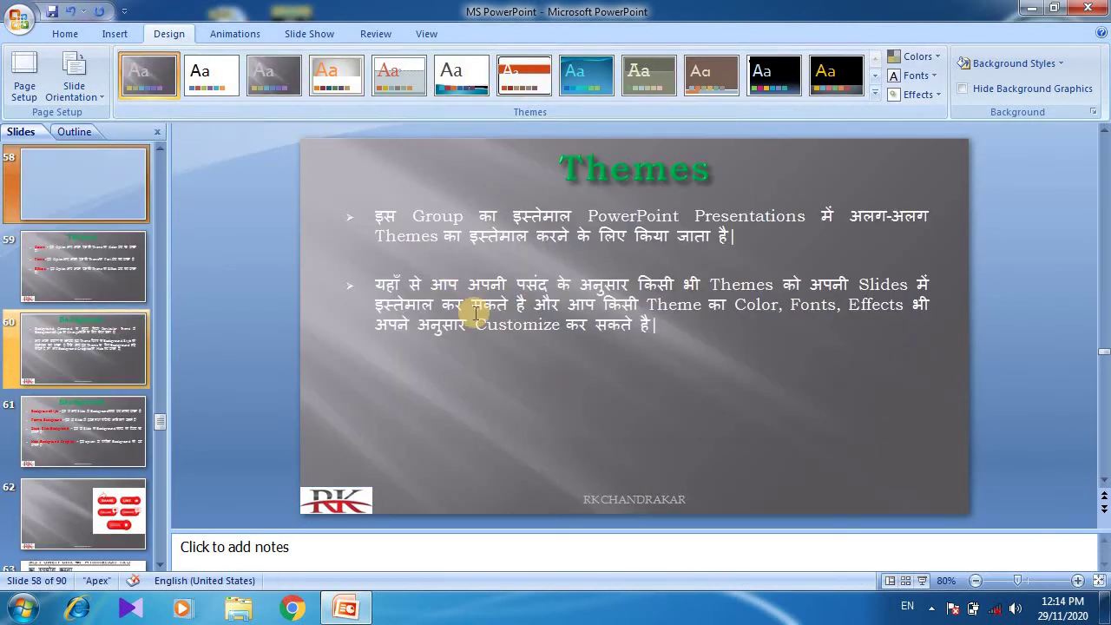
click(938, 58)
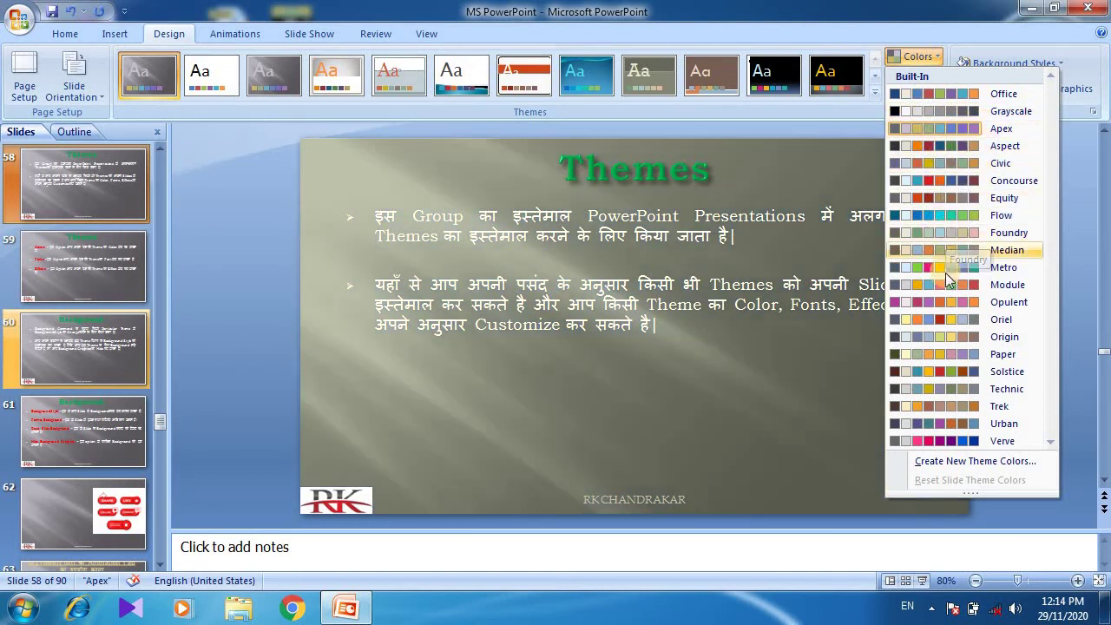
click(937, 49)
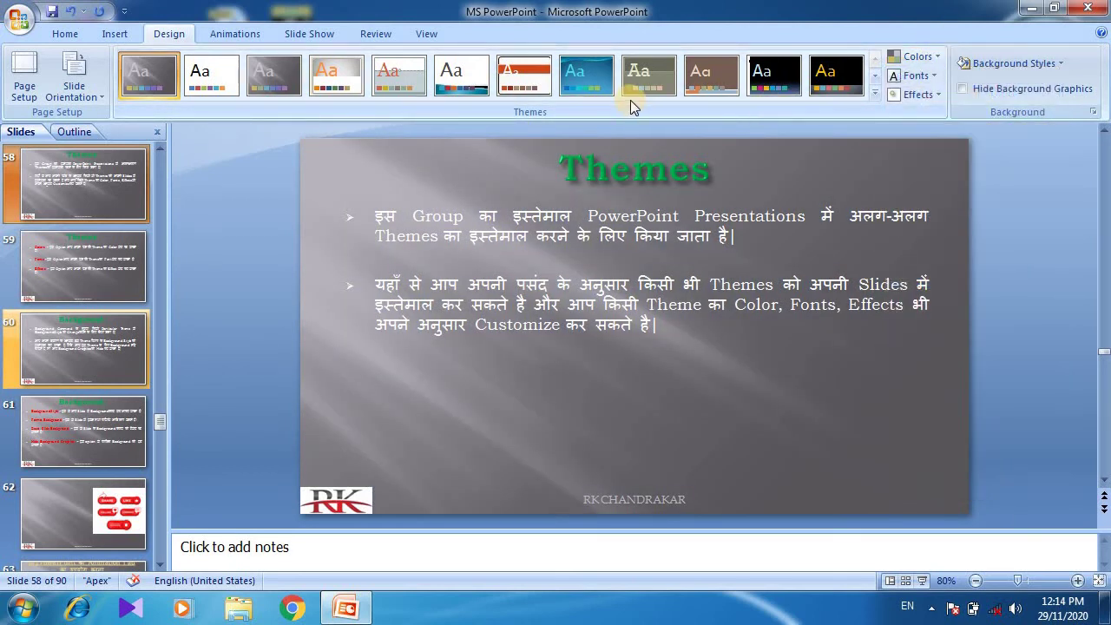
click(933, 78)
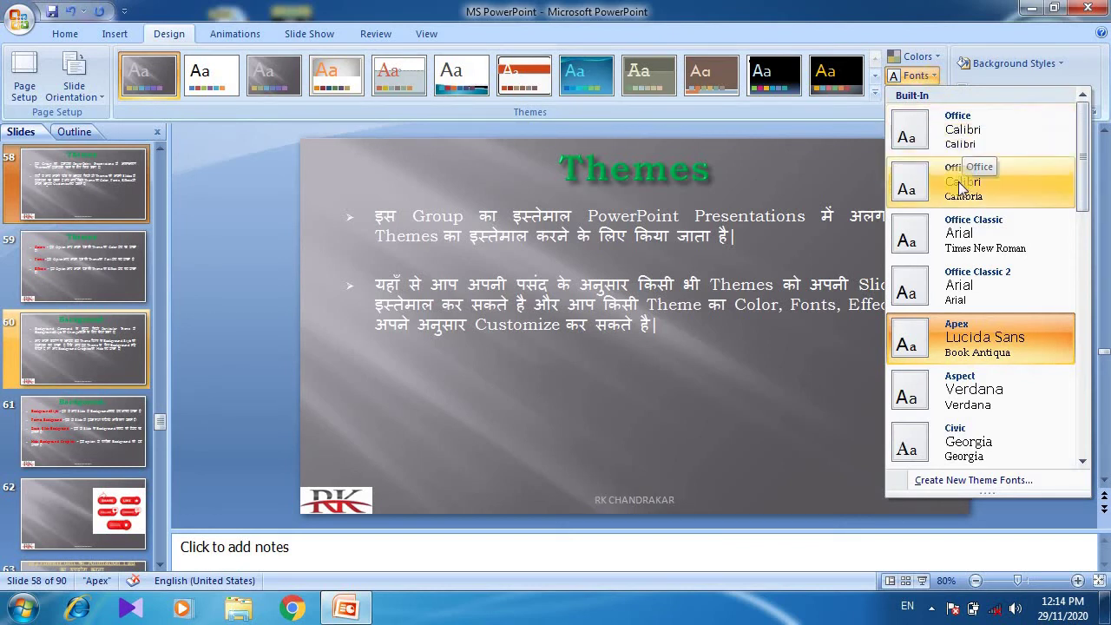
click(968, 229)
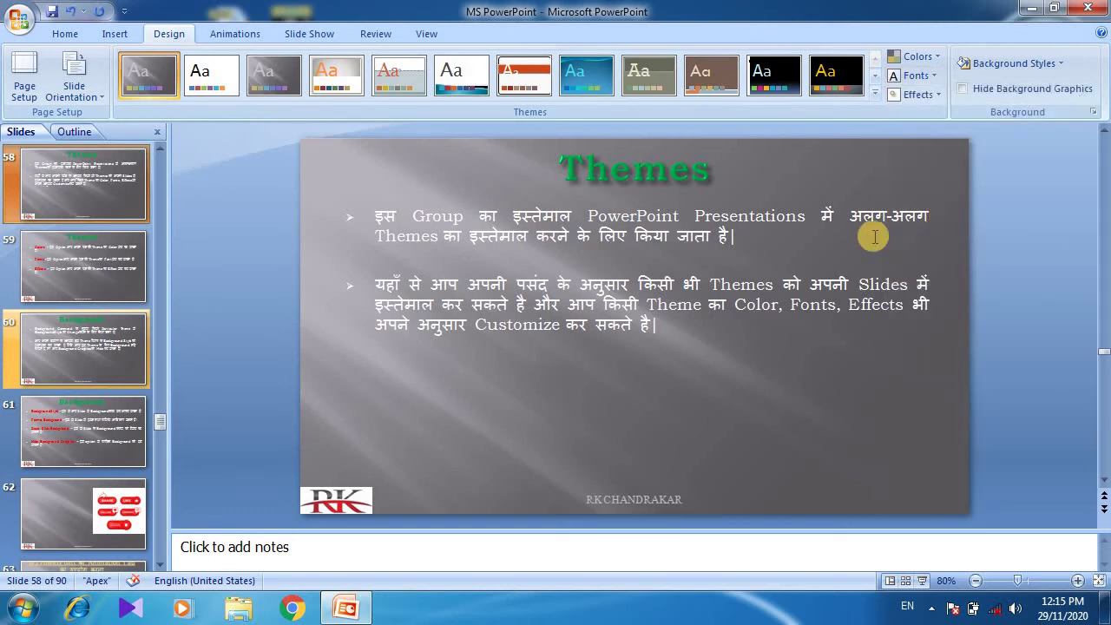
click(874, 237)
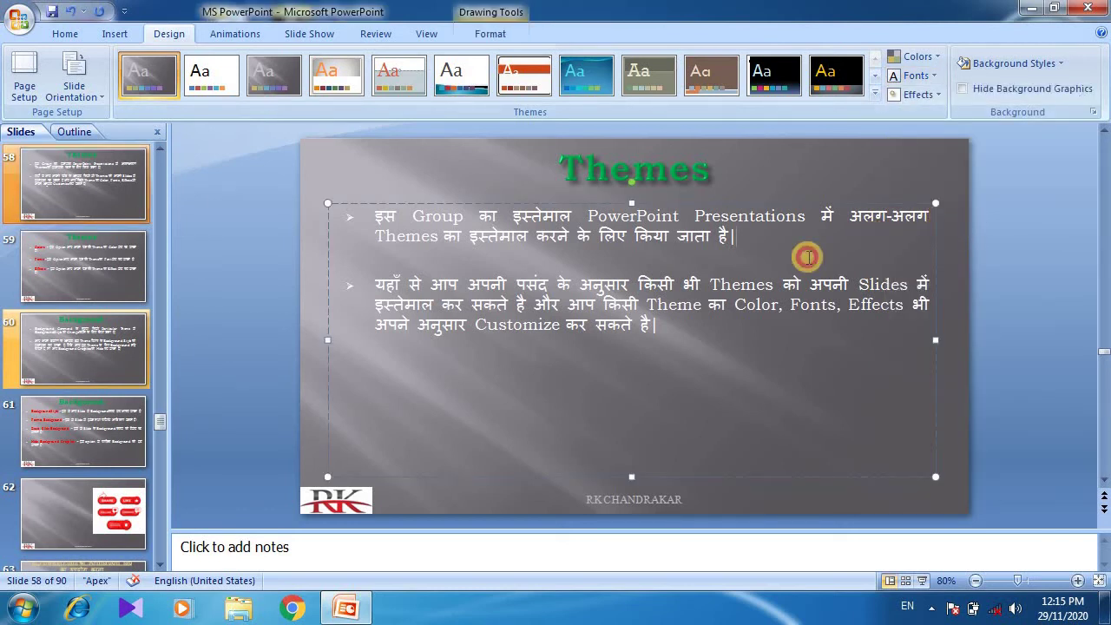
click(917, 76)
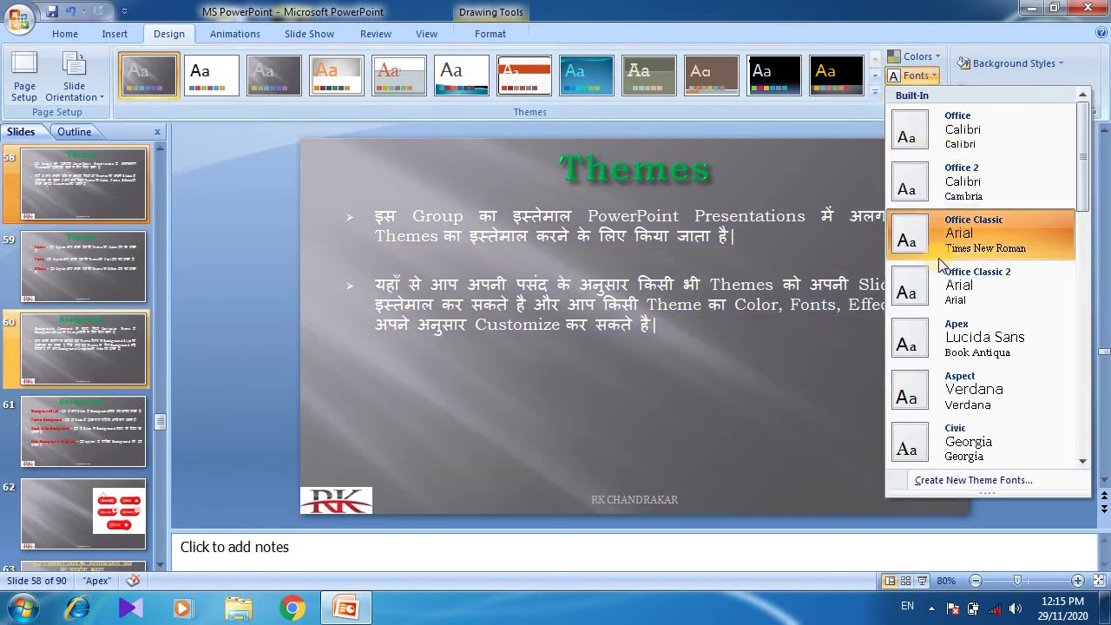
click(958, 349)
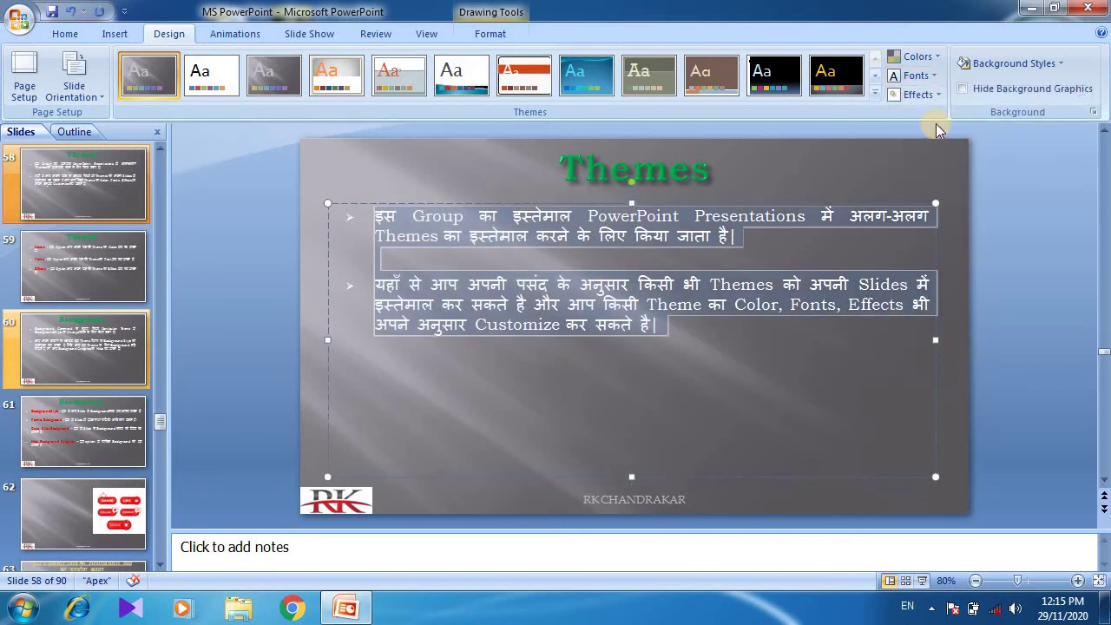
click(934, 76)
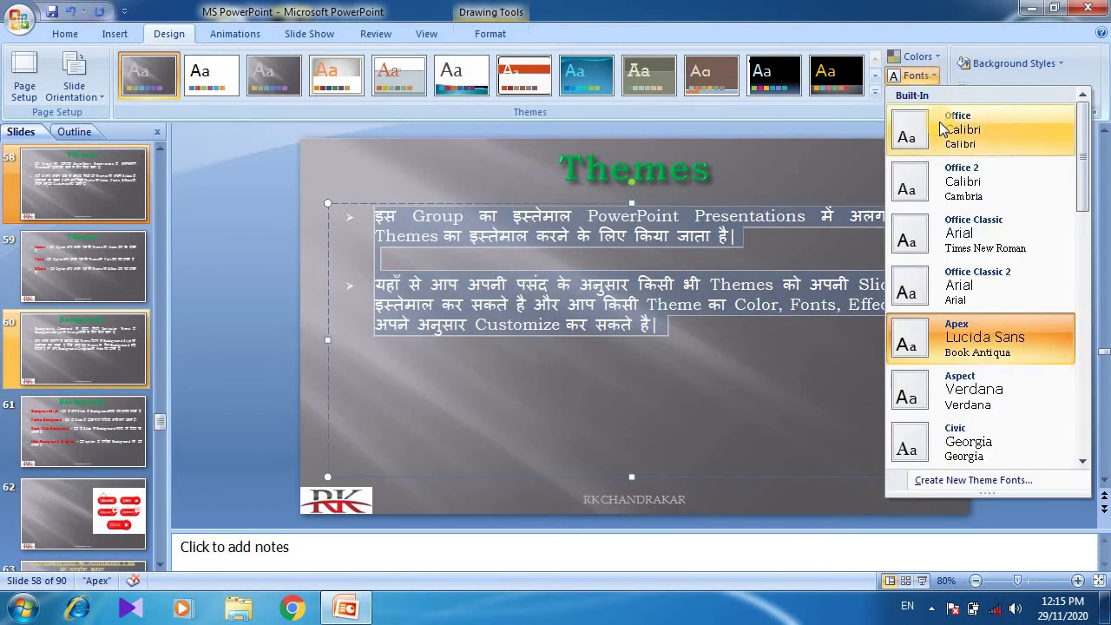
click(799, 178)
click(938, 95)
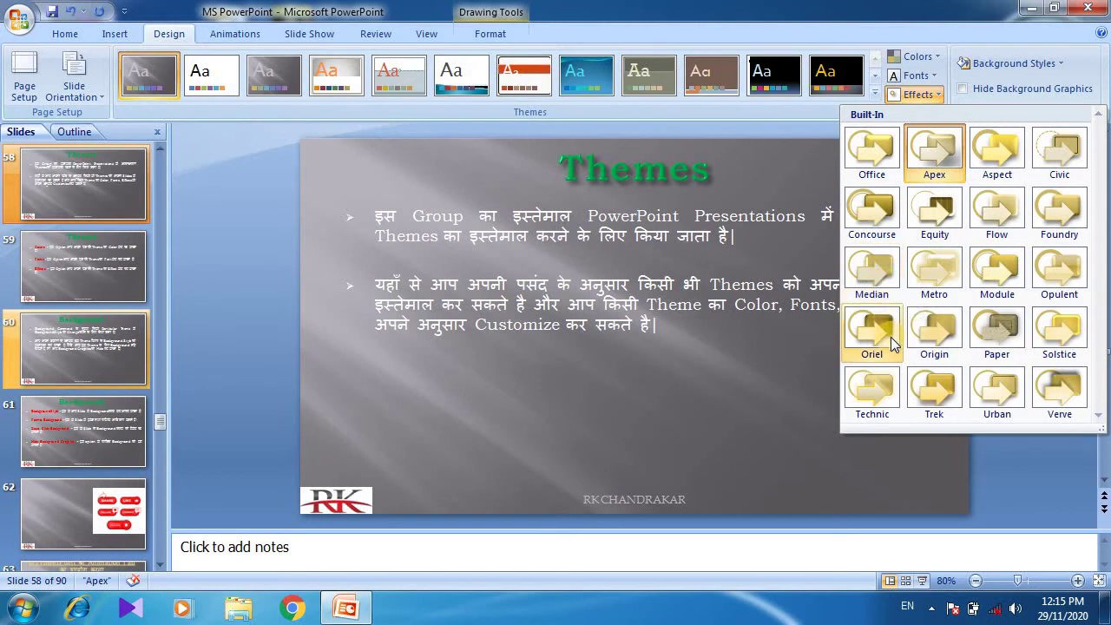
click(935, 344)
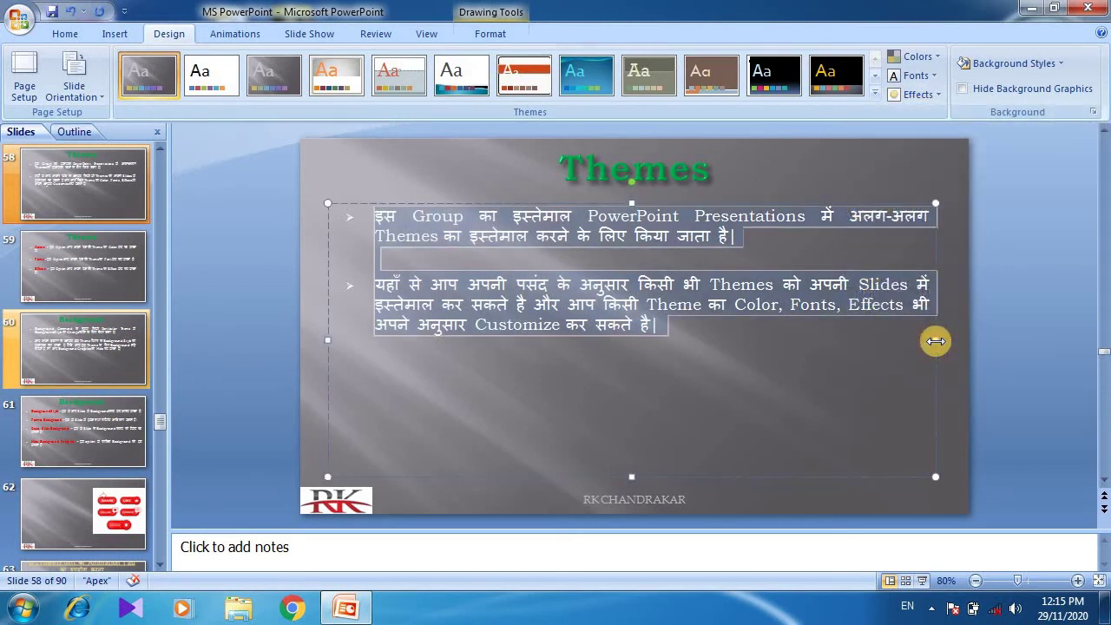
click(937, 95)
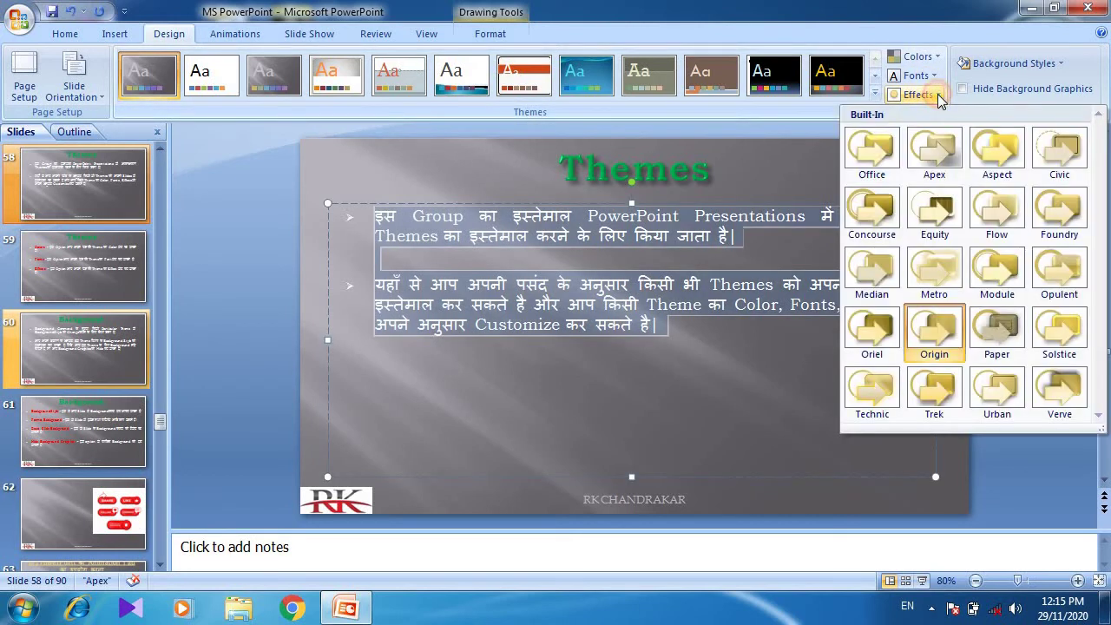
click(864, 165)
click(742, 178)
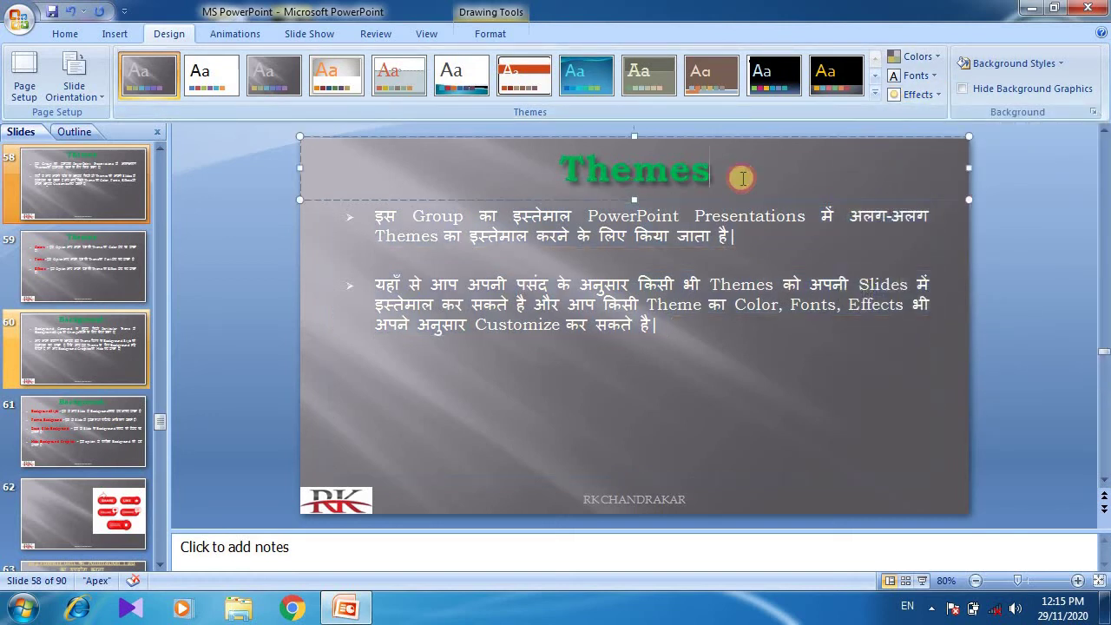
click(879, 420)
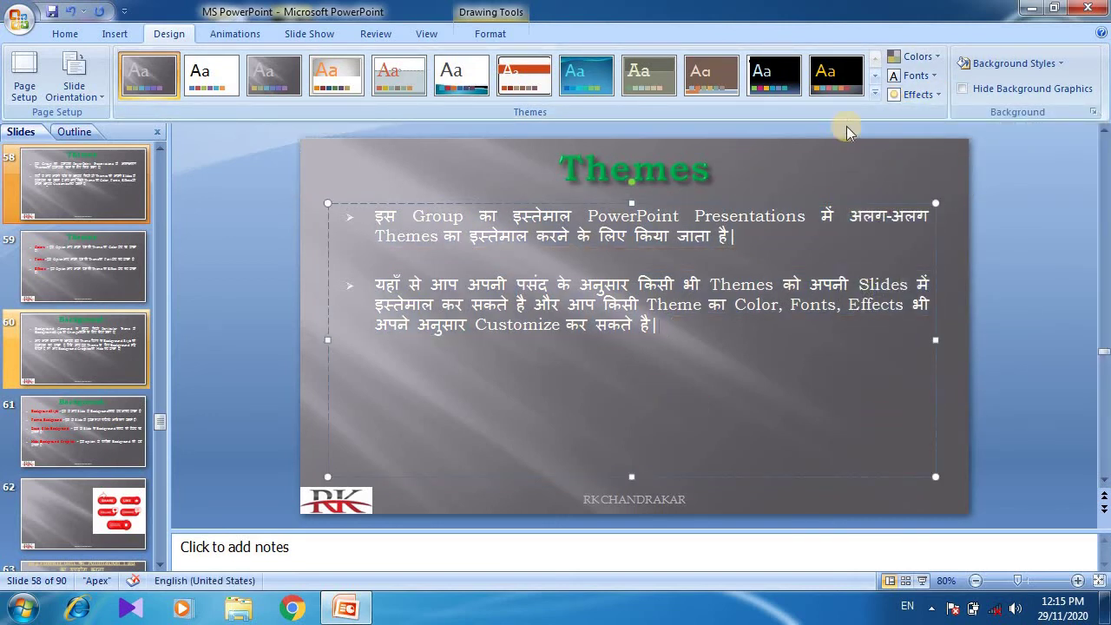
- Cycle through the Module, Metro and Civic themes, check Colors, then apply Flow
click(823, 78)
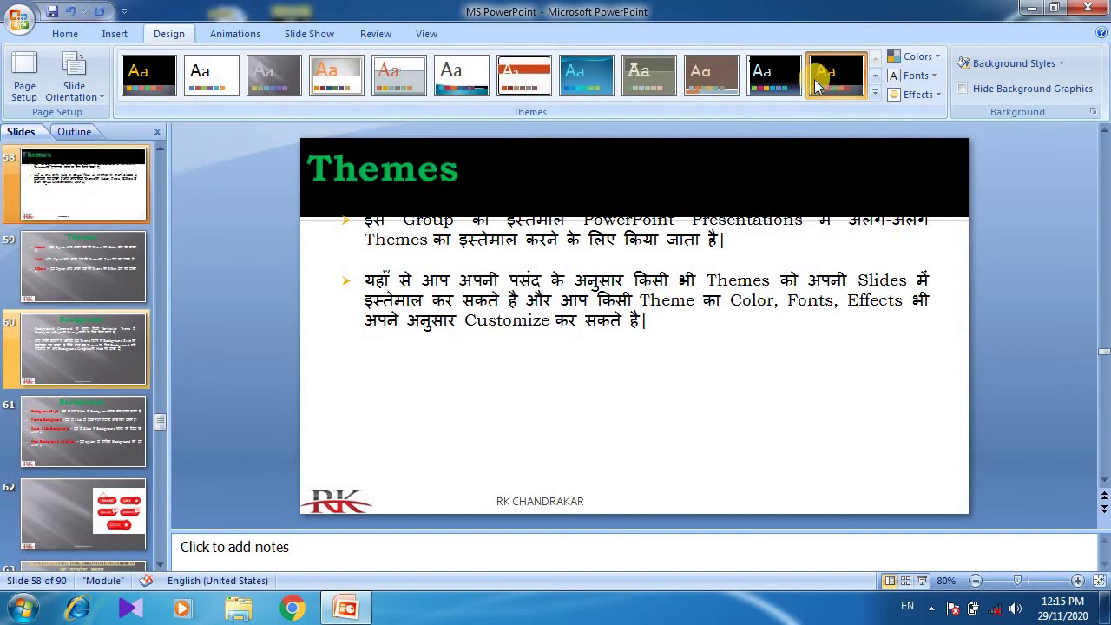
click(761, 76)
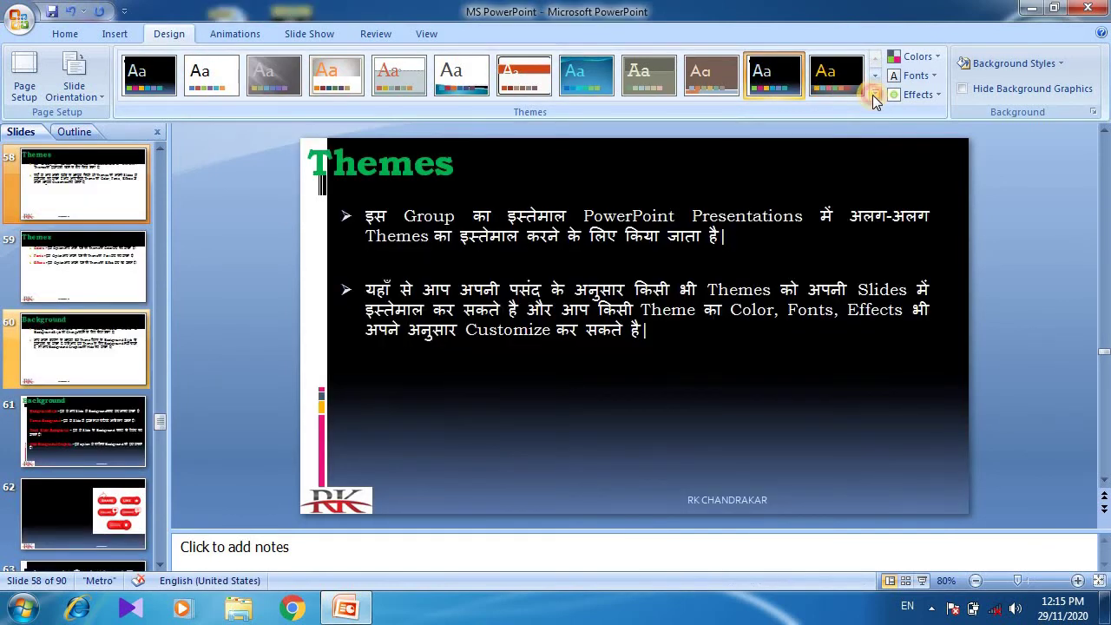
click(874, 94)
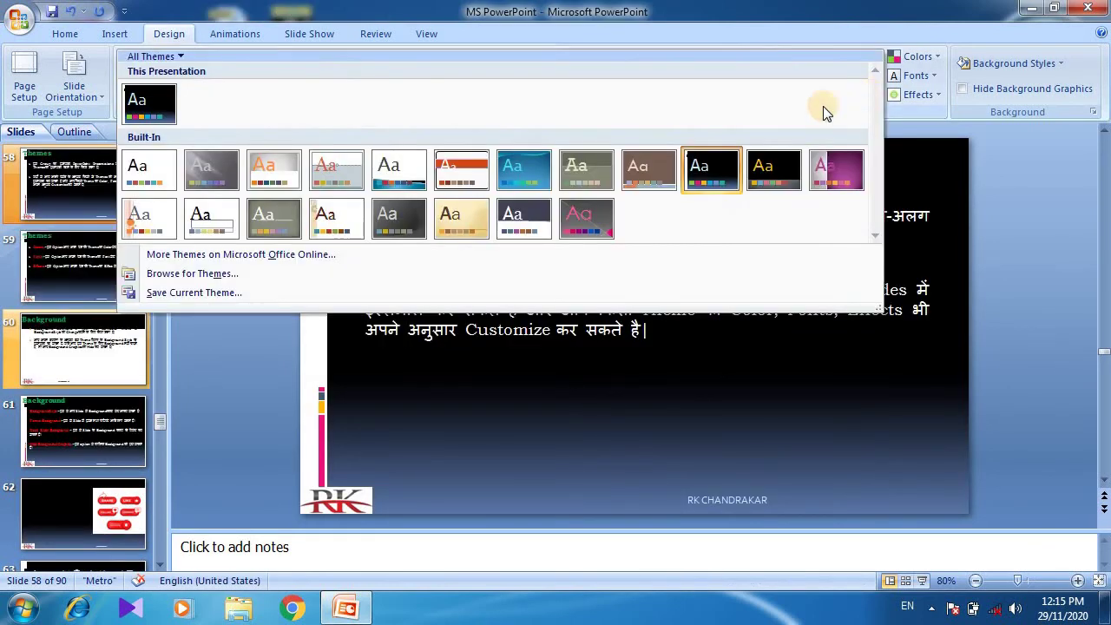
click(358, 173)
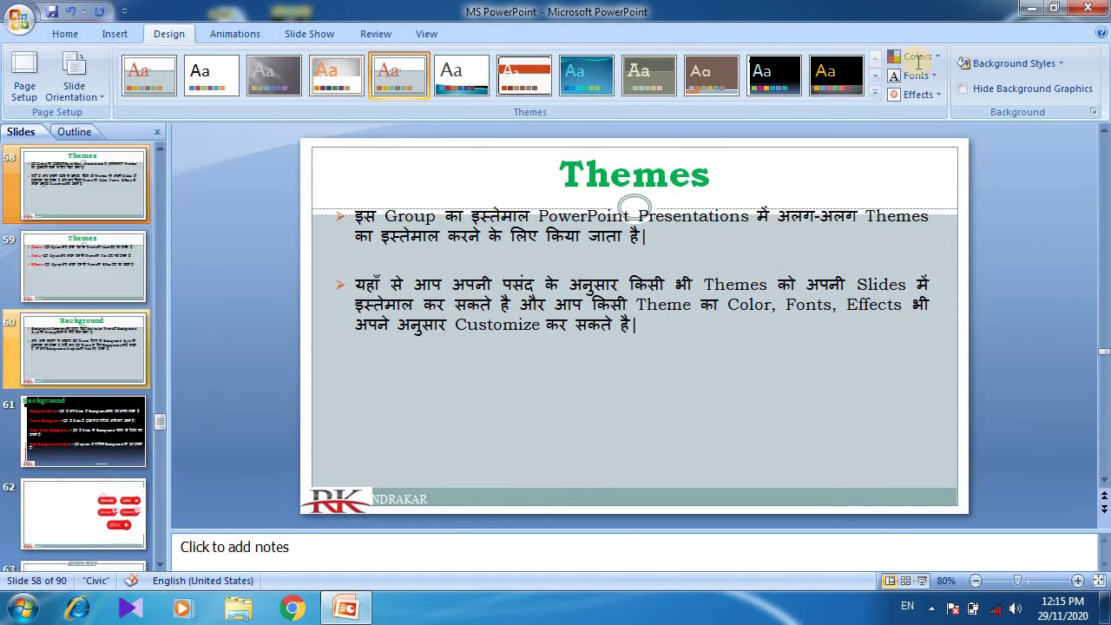
click(933, 62)
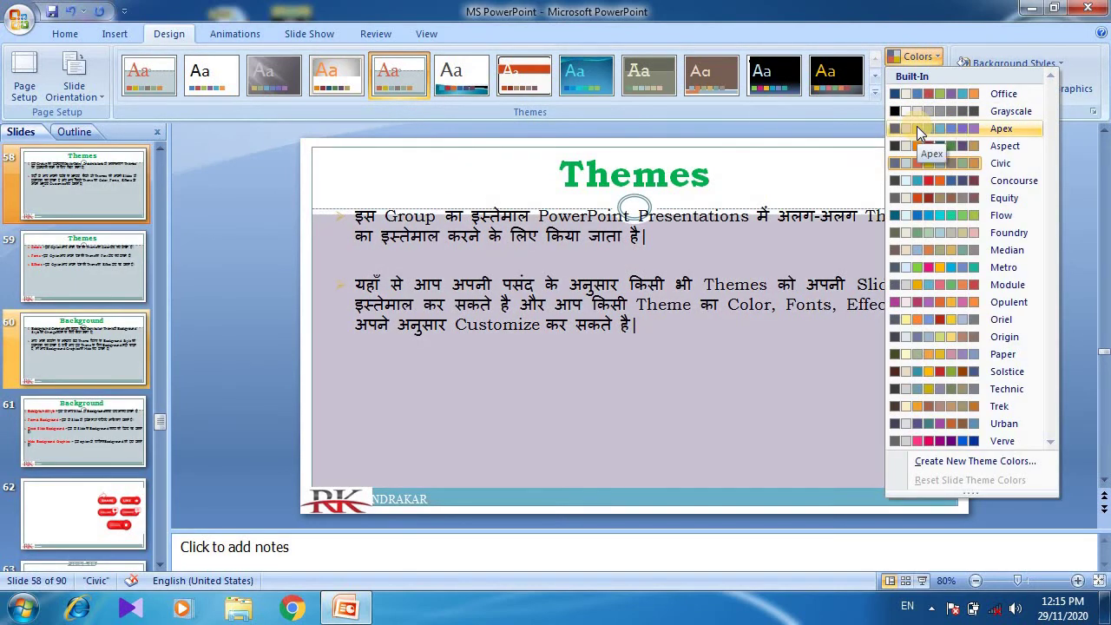
click(205, 290)
click(879, 91)
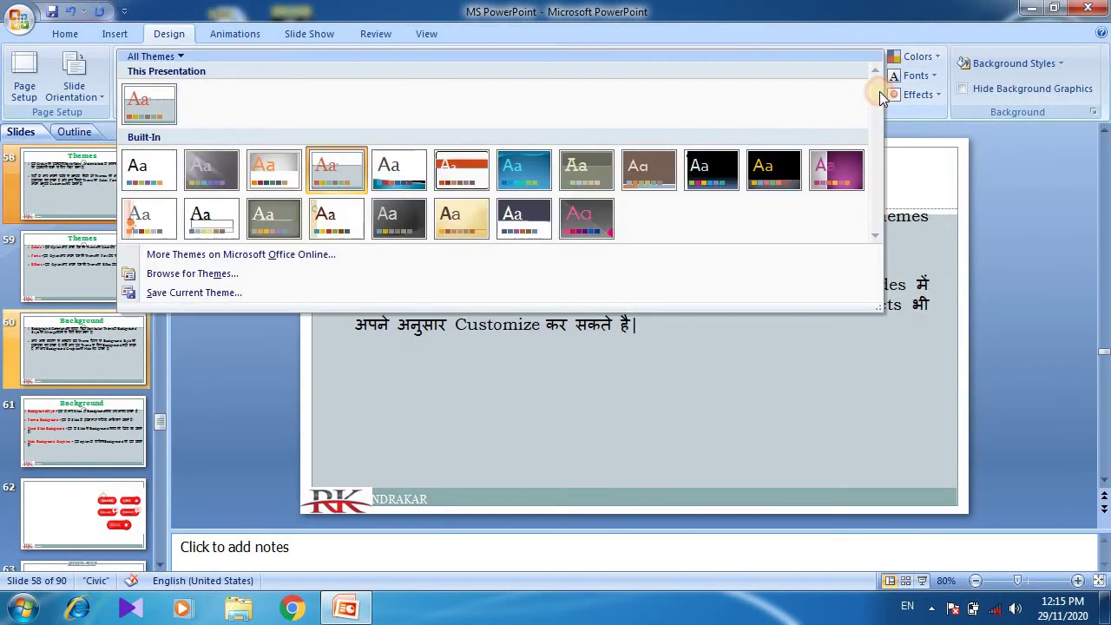
click(521, 178)
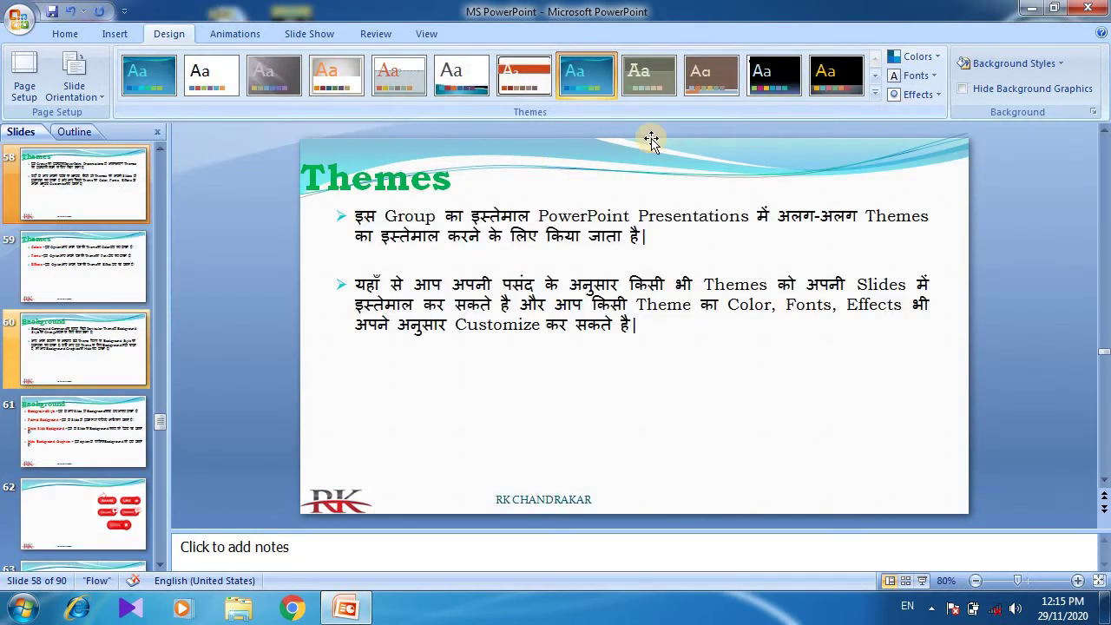
- Apply the Metro colour scheme and Office theme fonts to the Flow deck
click(934, 58)
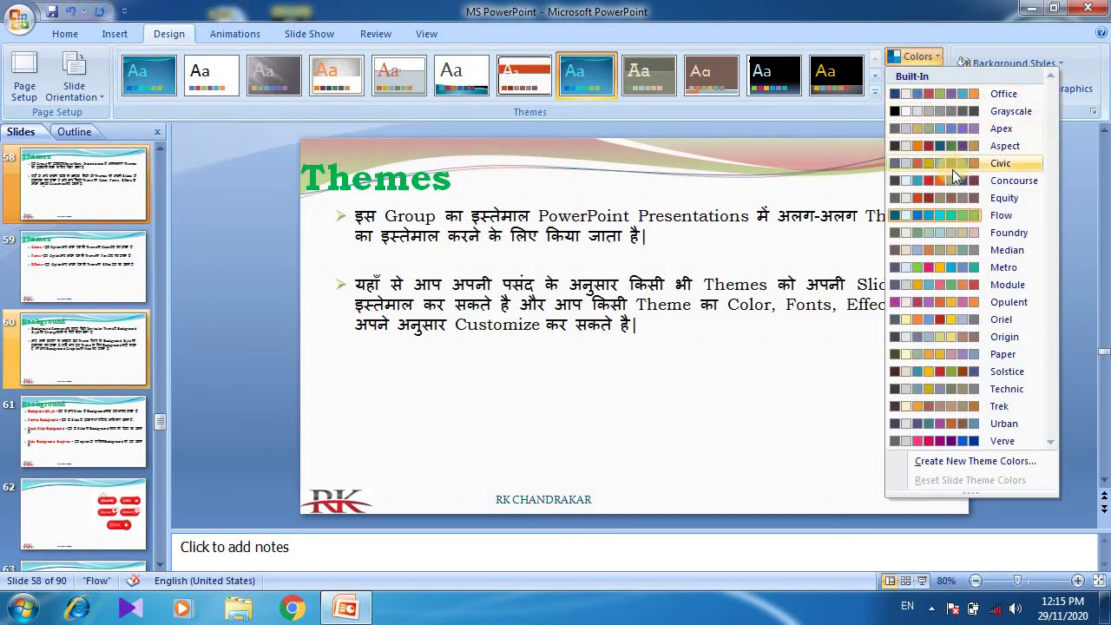
click(943, 267)
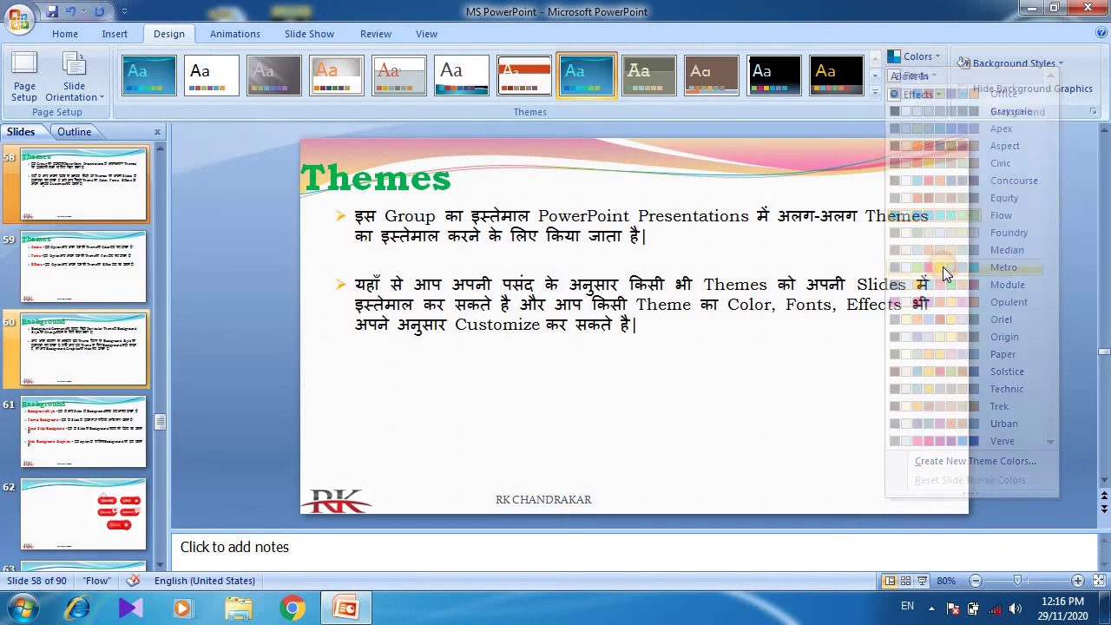
click(919, 76)
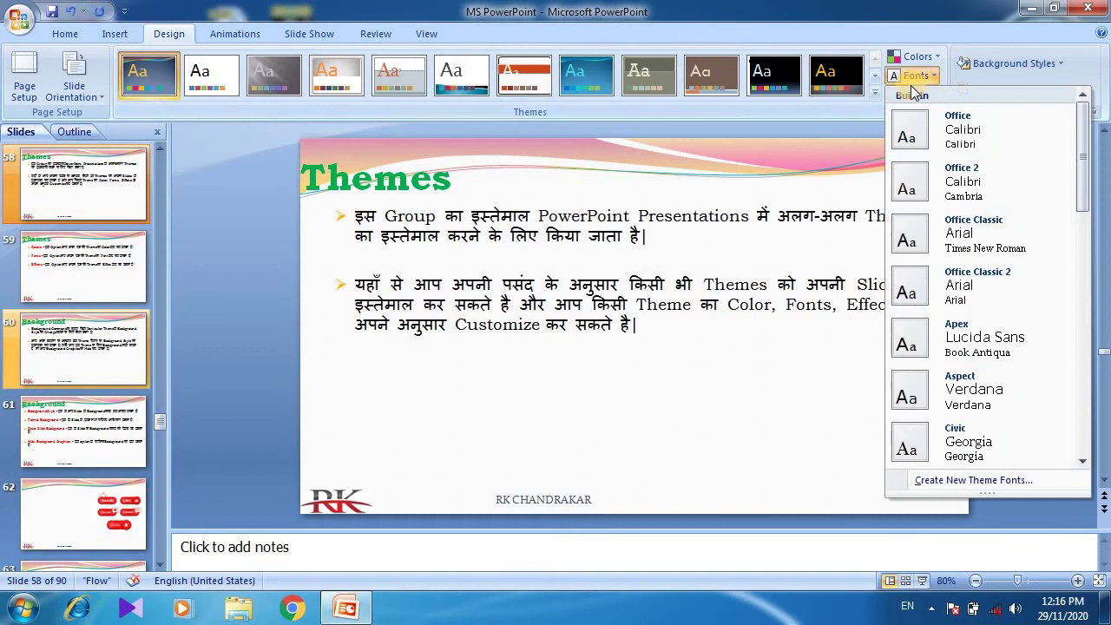
click(952, 143)
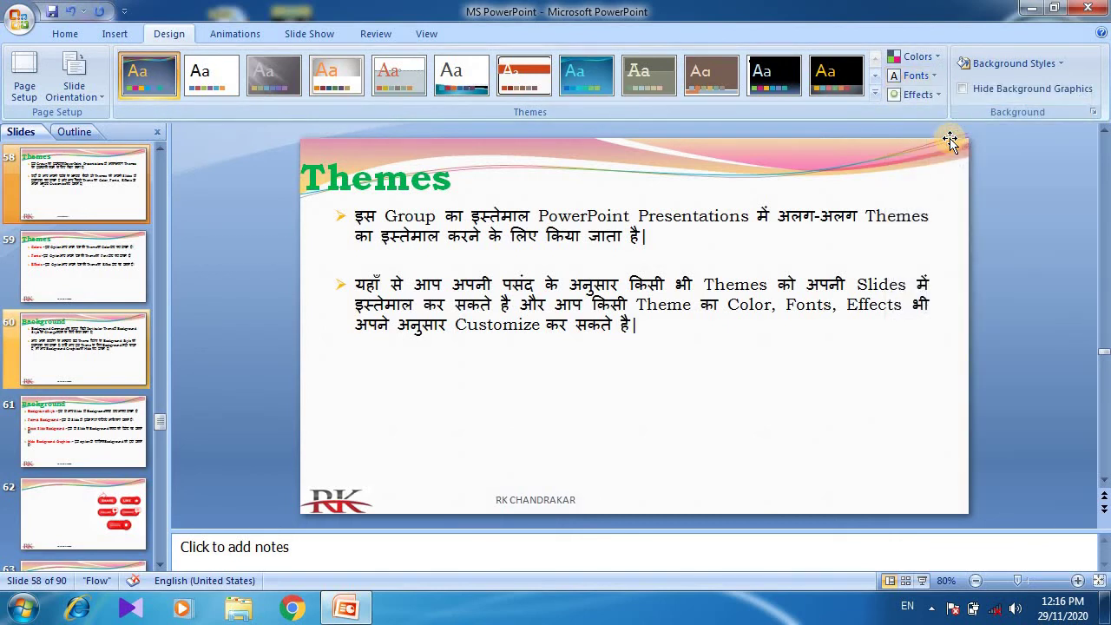
click(940, 102)
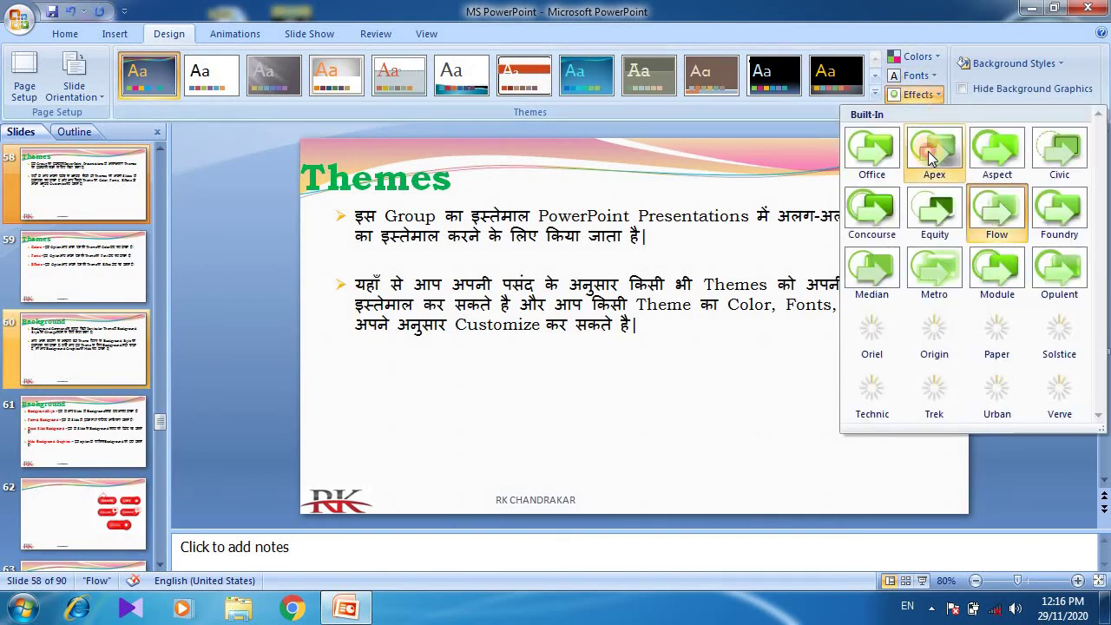
click(928, 151)
- Switch the theme fonts to Apex and browse the other font sets
click(918, 76)
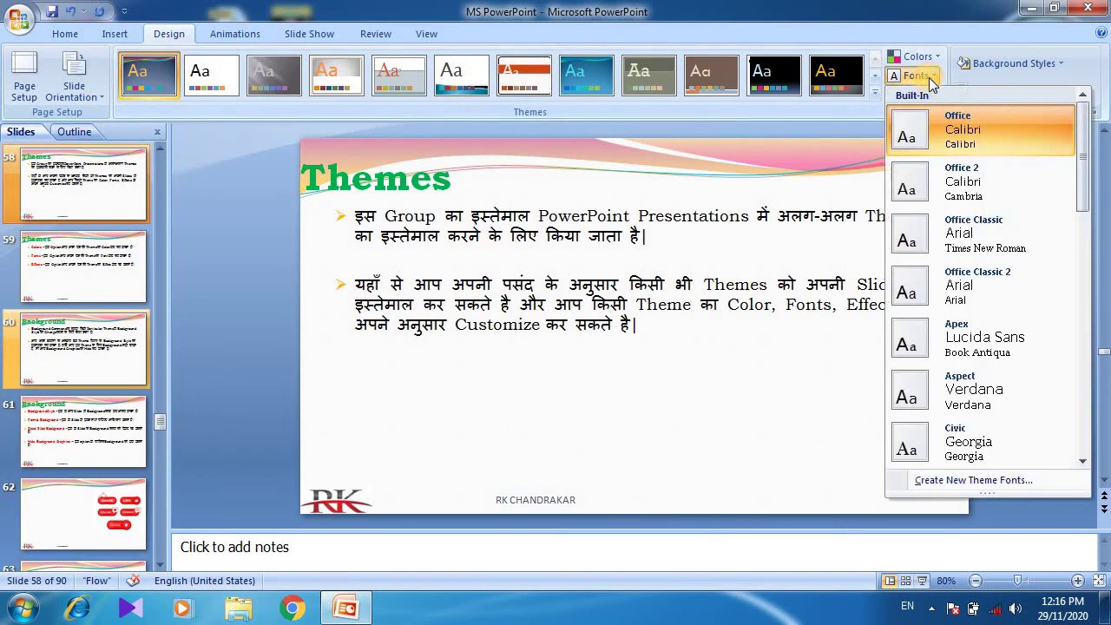
click(973, 359)
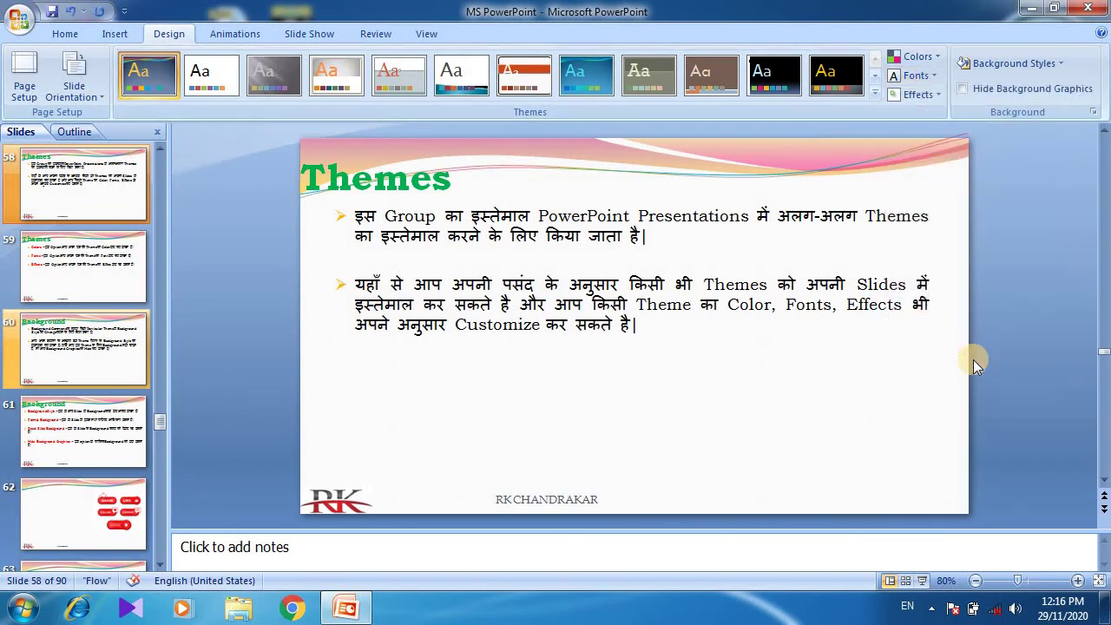
click(532, 502)
triple_click(532, 502)
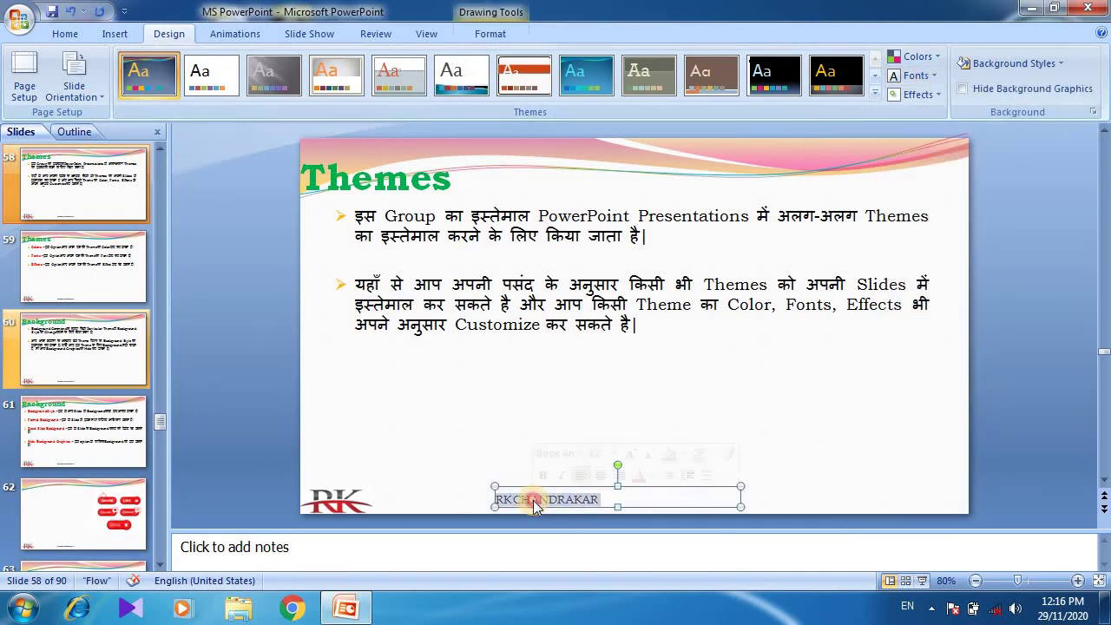
click(924, 77)
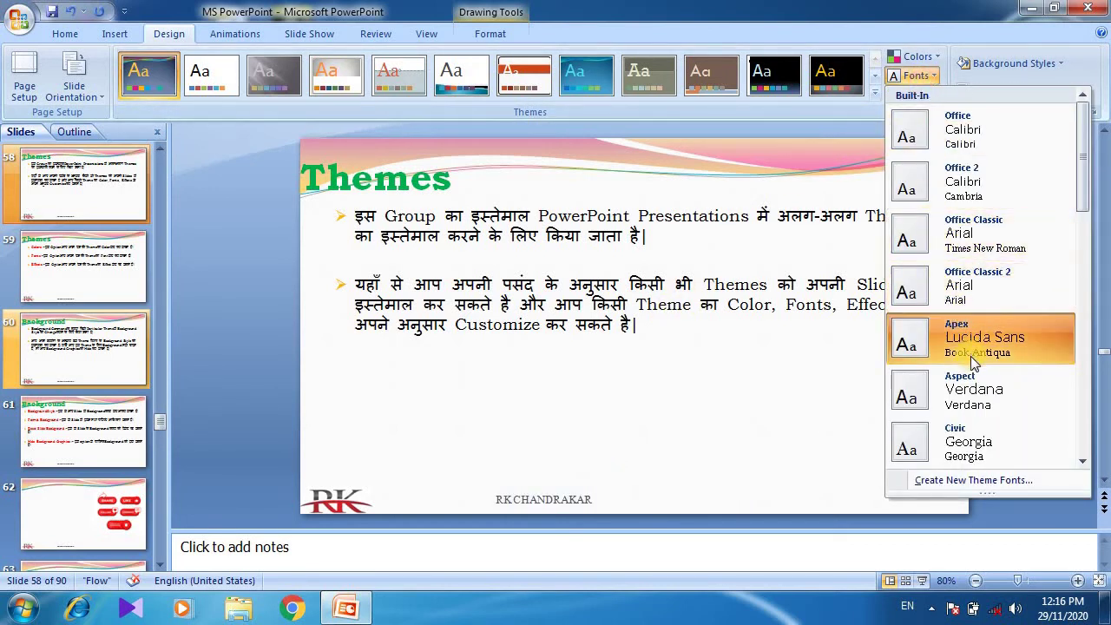
click(1083, 465)
click(1082, 464)
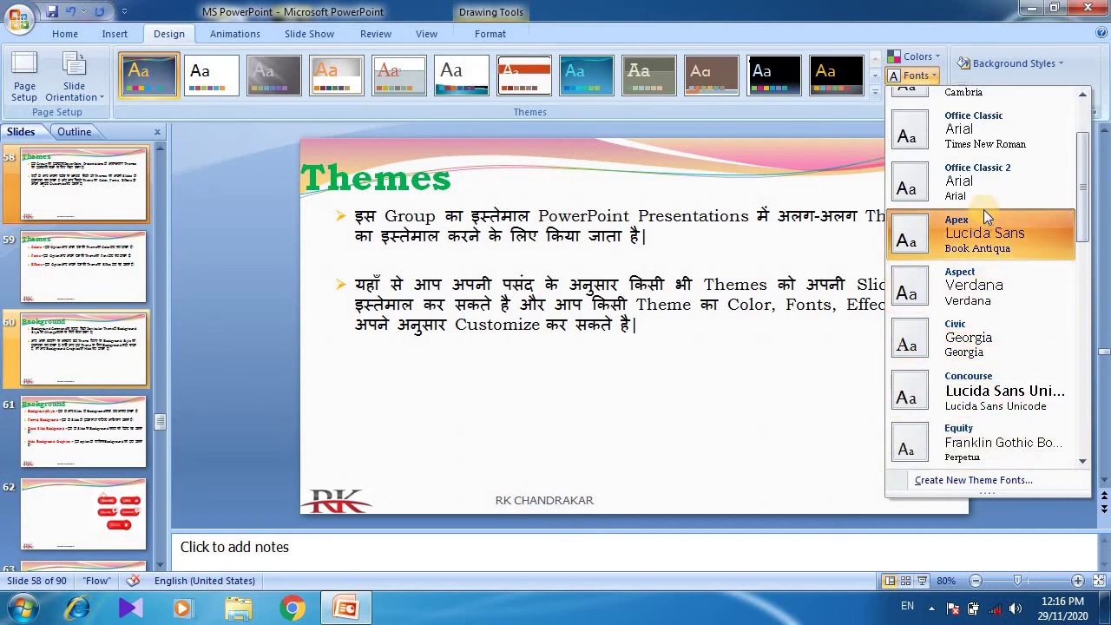
click(931, 74)
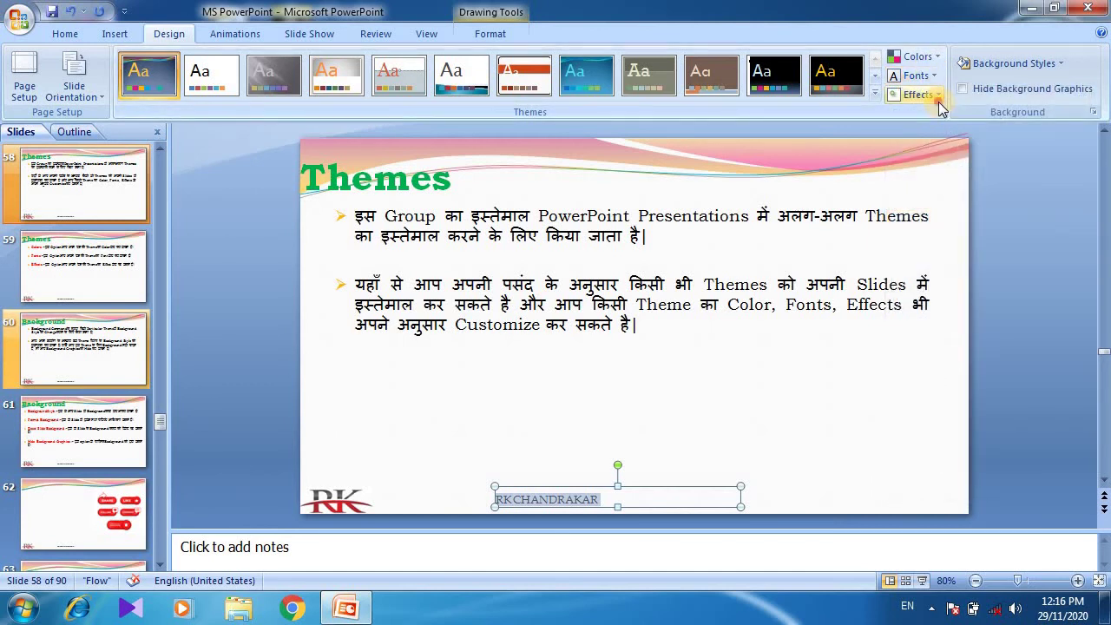
- Apply the Equity theme effects to the deck
click(937, 98)
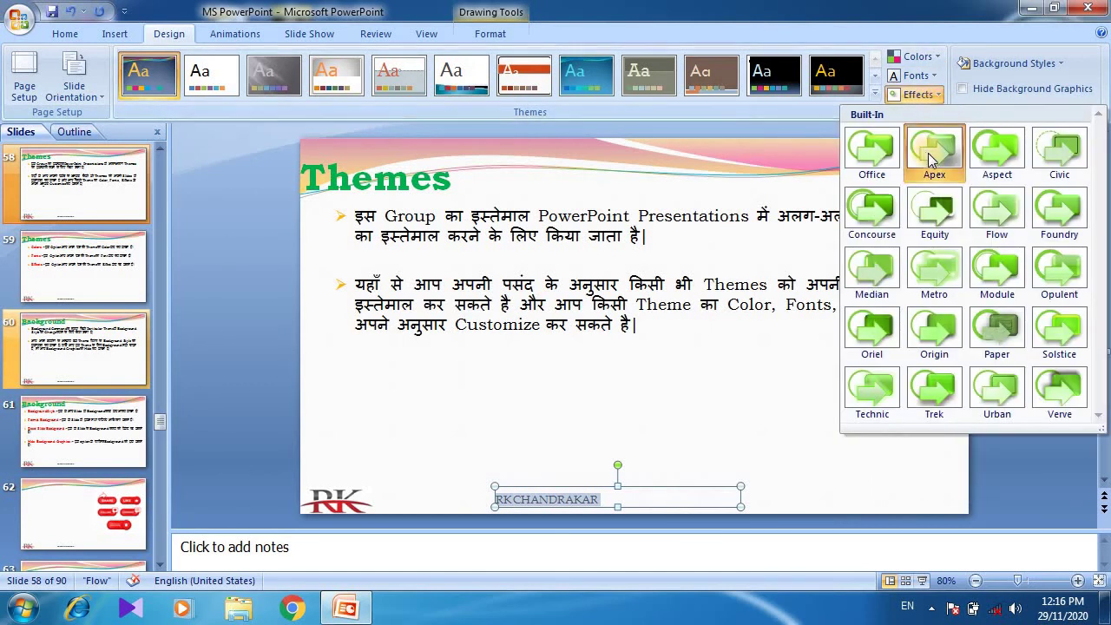
click(955, 233)
click(826, 350)
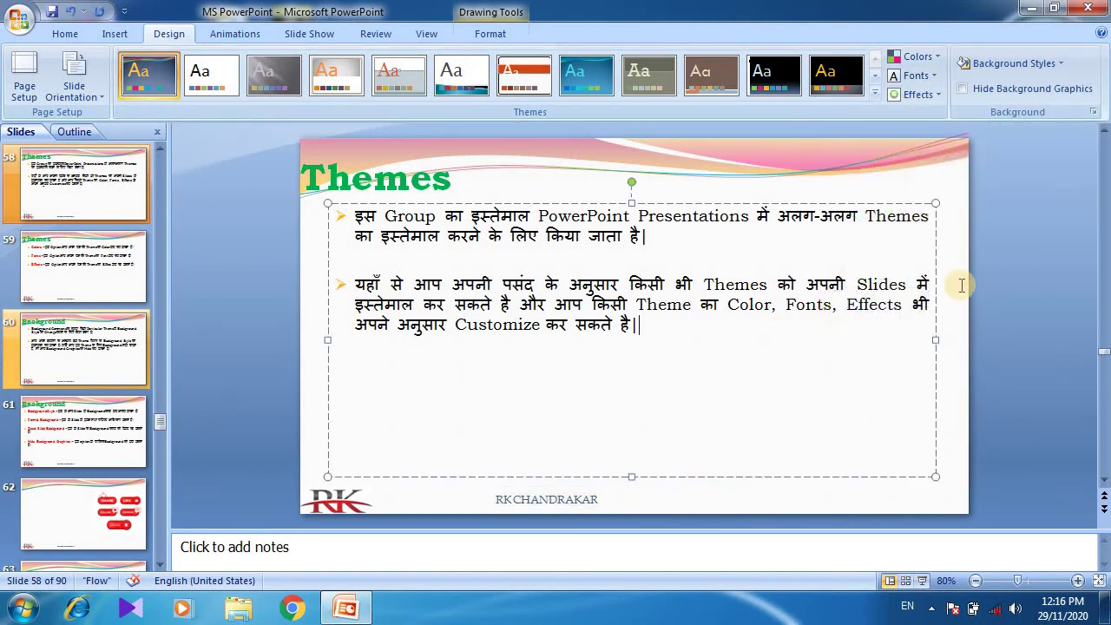
click(935, 97)
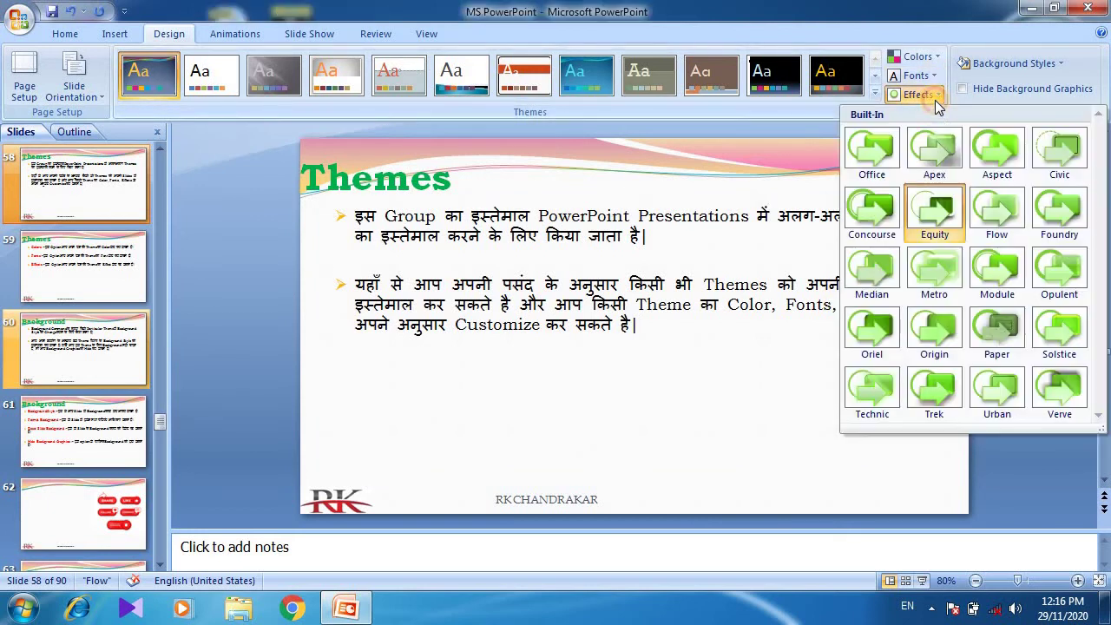
click(945, 147)
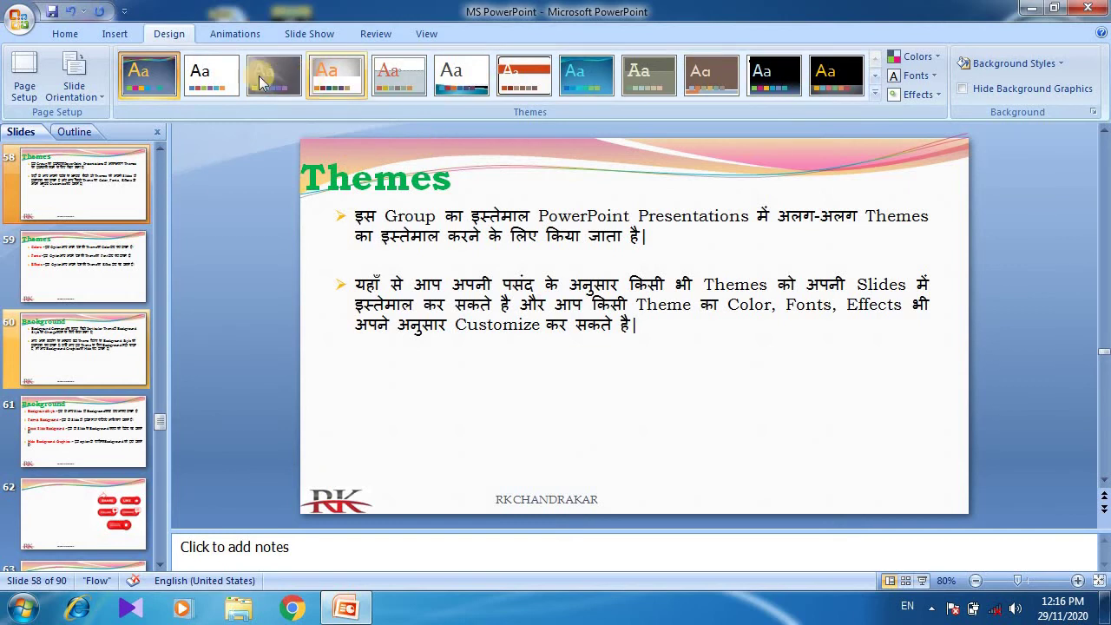
- Apply the plain Office Theme and scroll on to slide 59
click(224, 75)
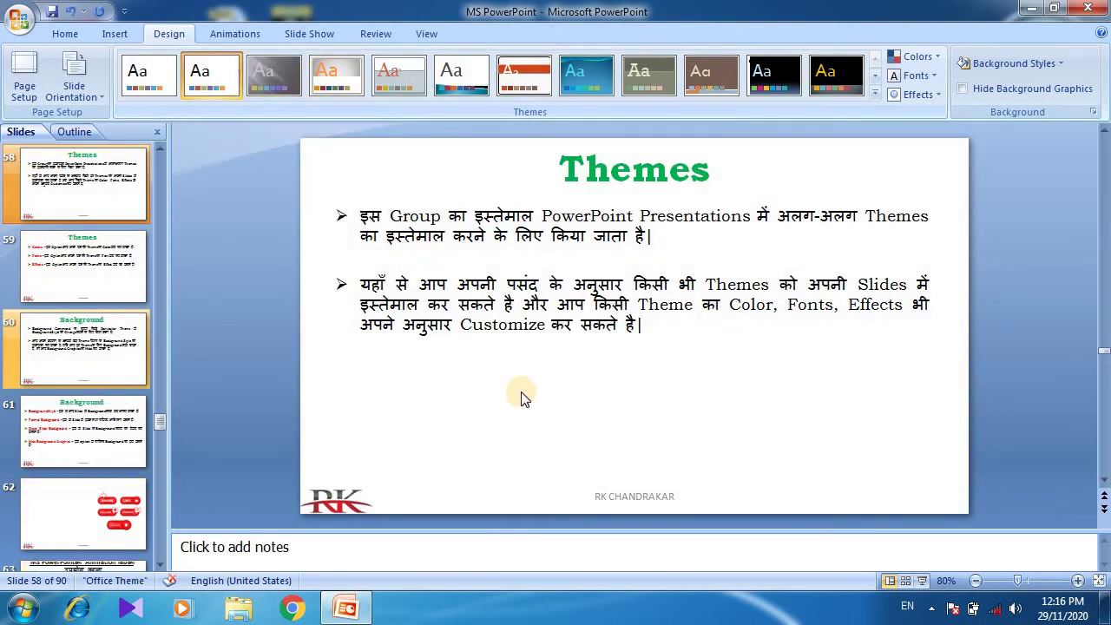
click(516, 291)
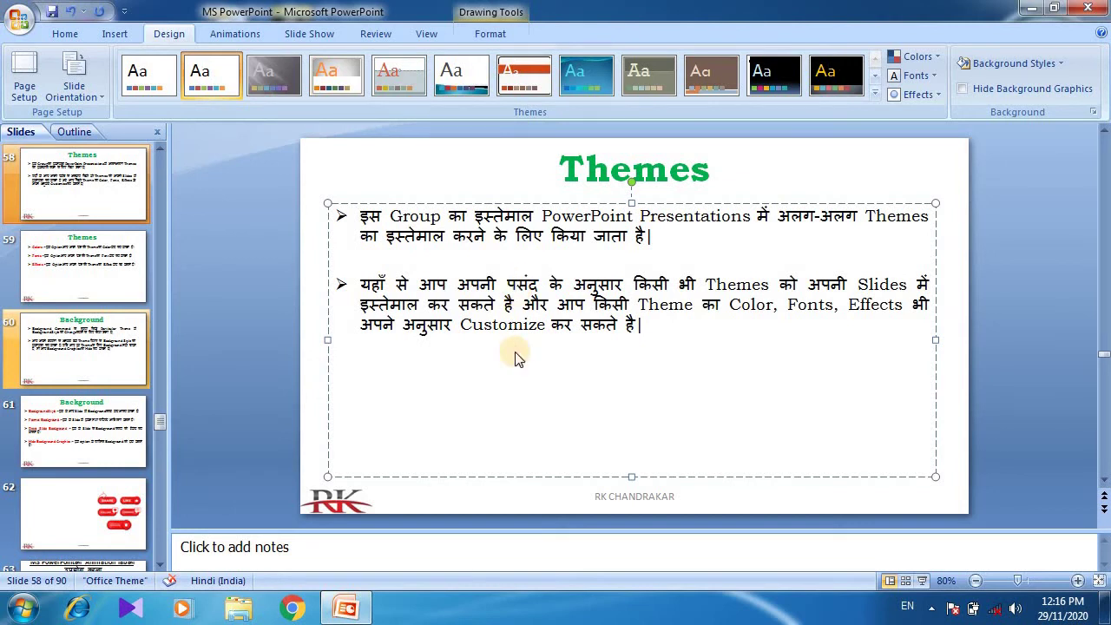
scroll(515, 359, down, 1)
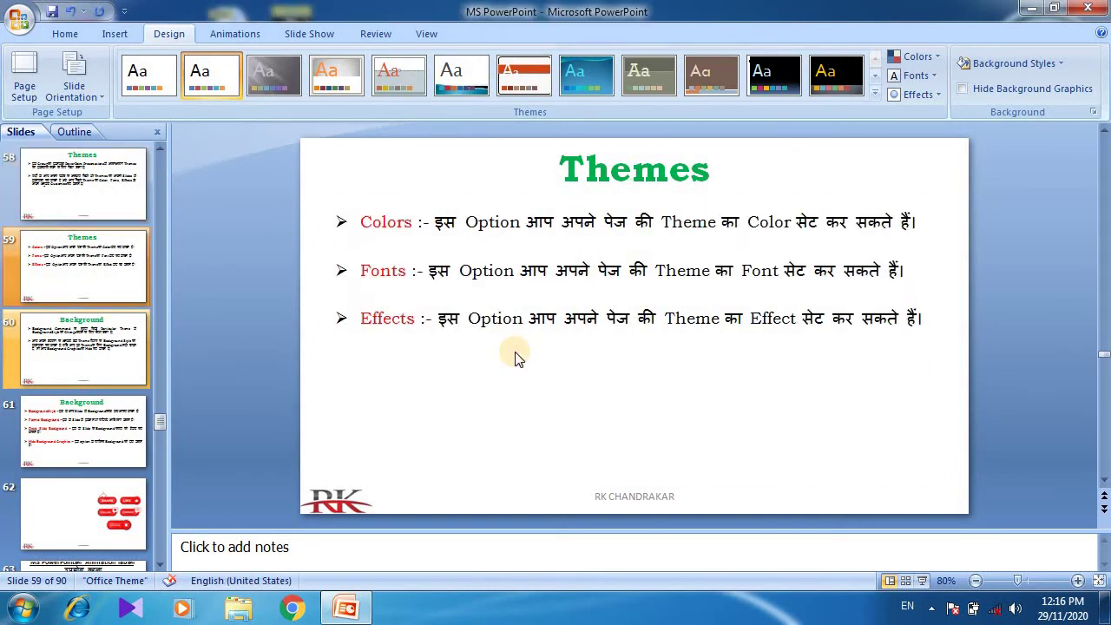
- Select the word Colors and other bits of slide 59's text, then deselect
double_click(368, 225)
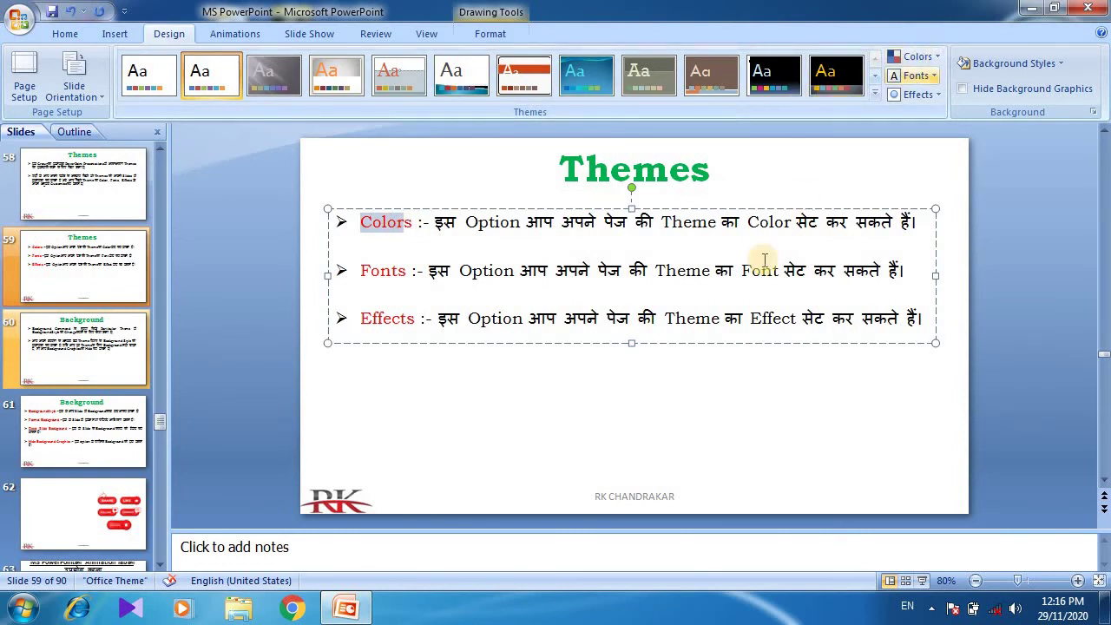
drag(564, 223, 653, 226)
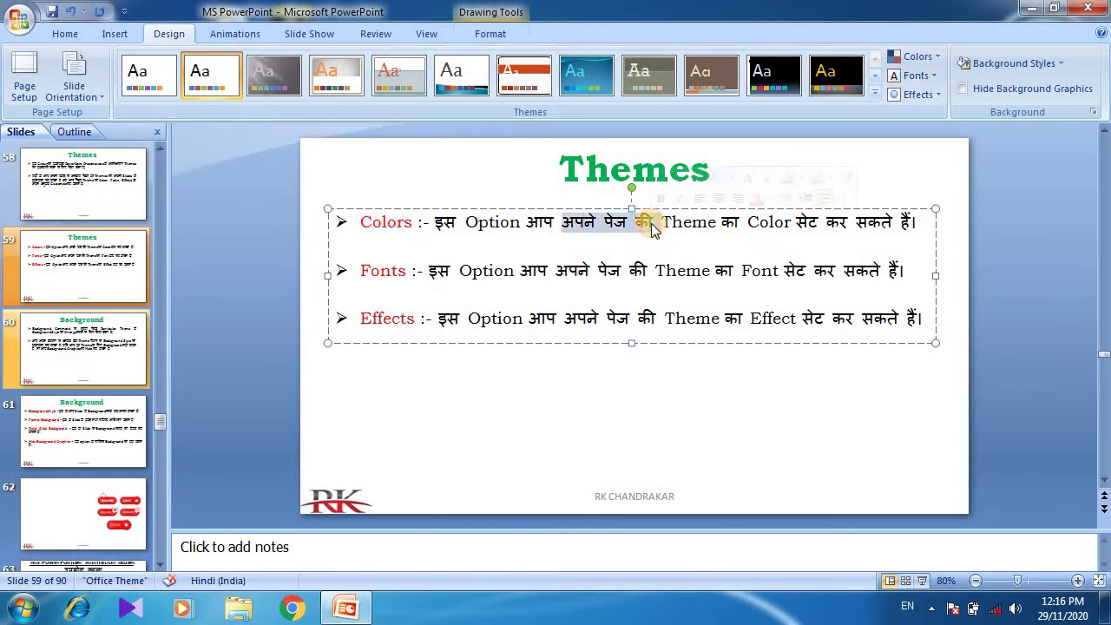
click(715, 222)
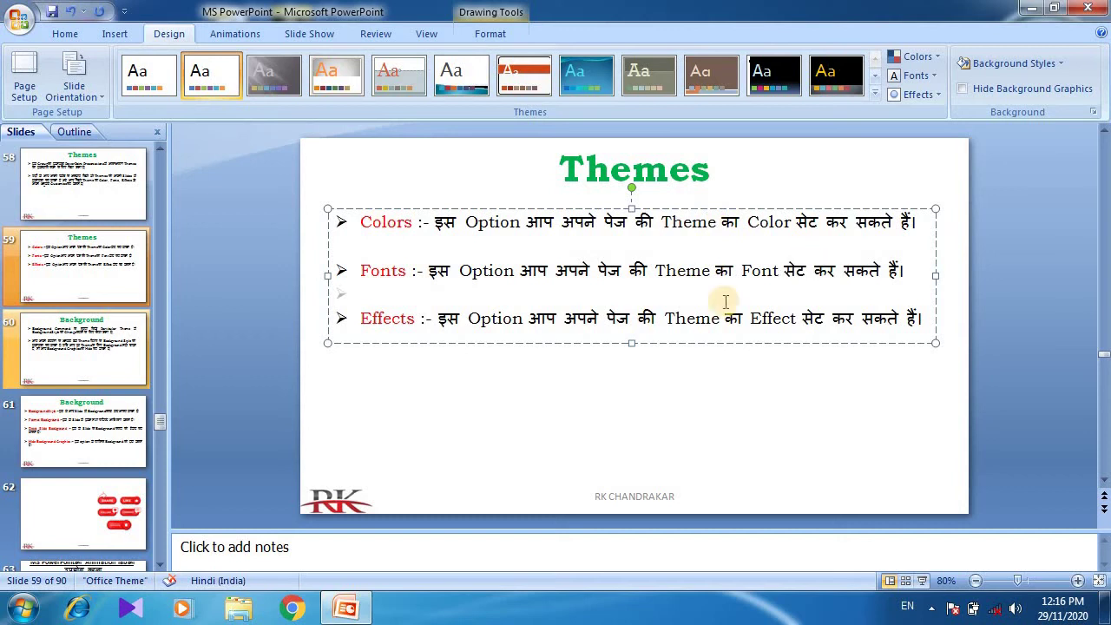
click(687, 320)
click(760, 318)
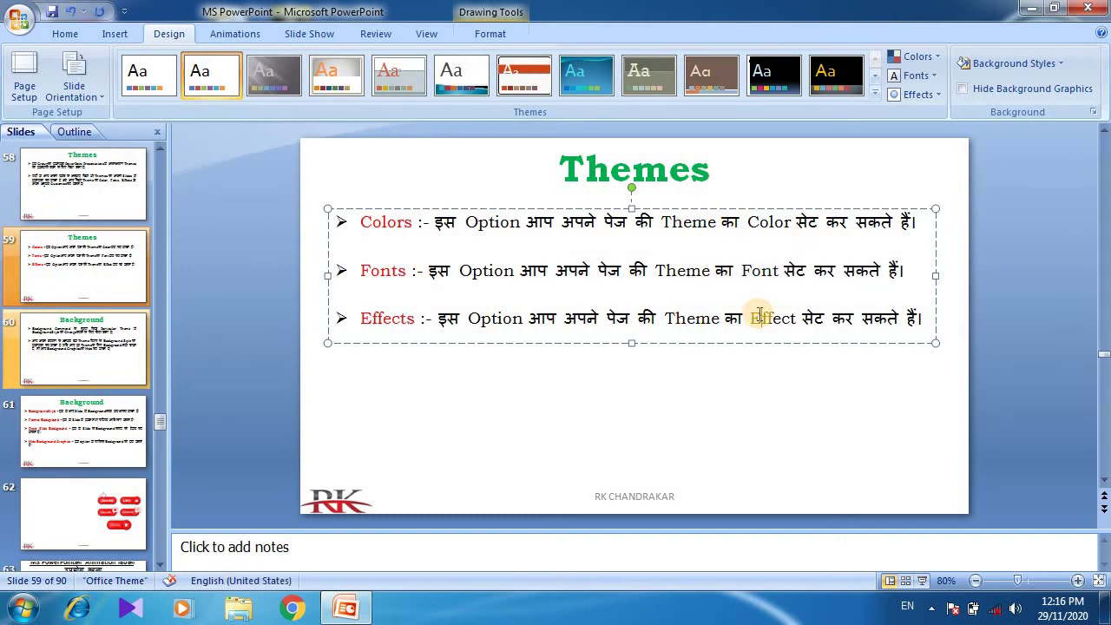
click(682, 408)
click(462, 96)
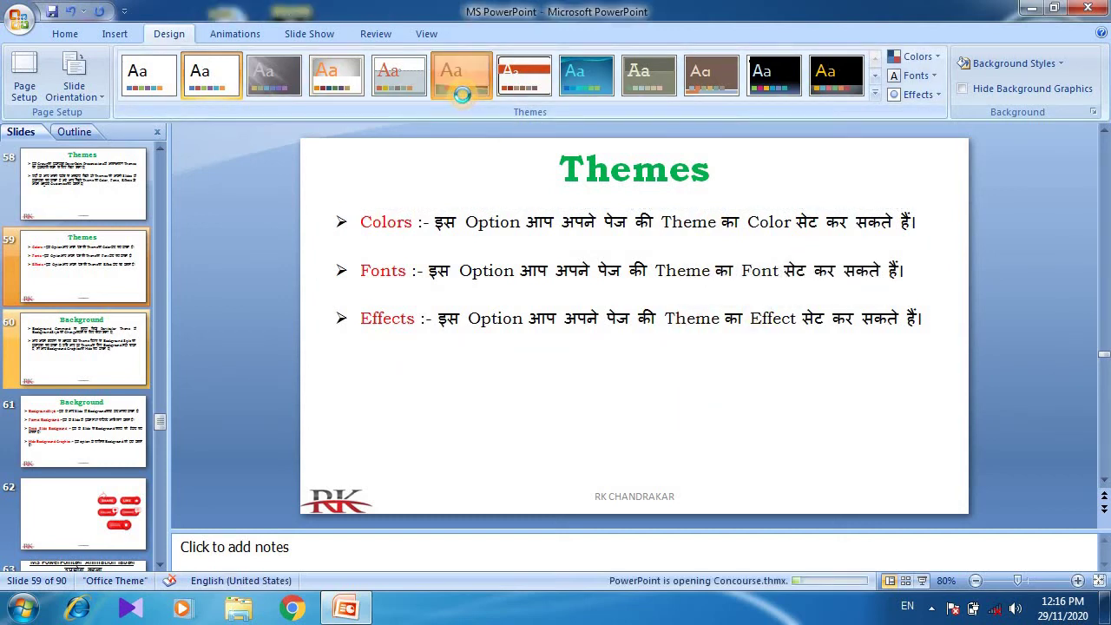
click(539, 75)
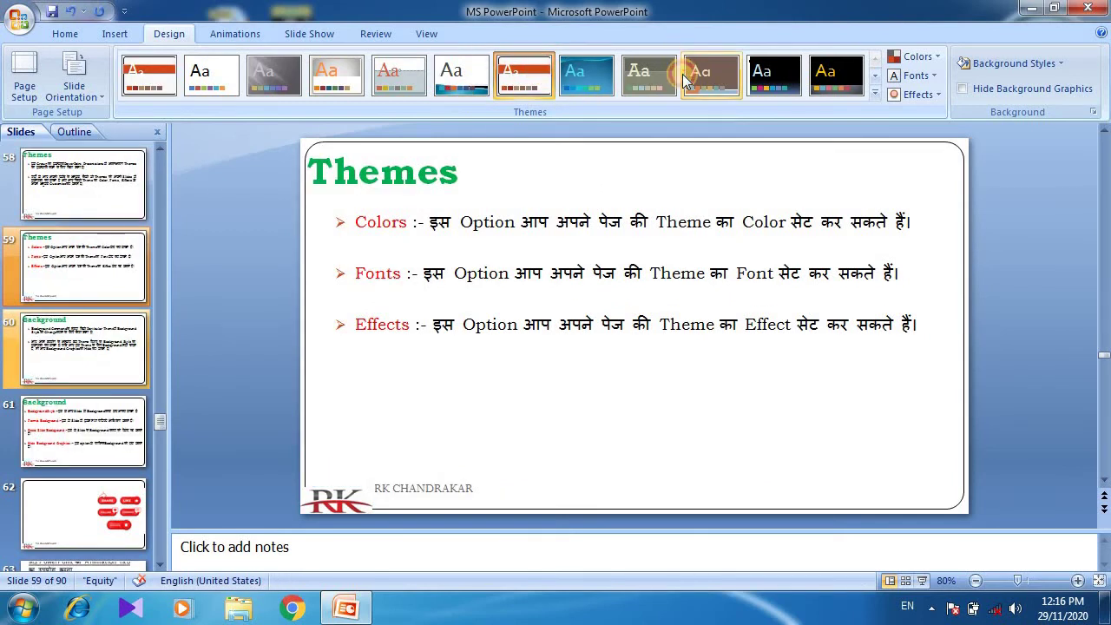
click(711, 75)
click(799, 78)
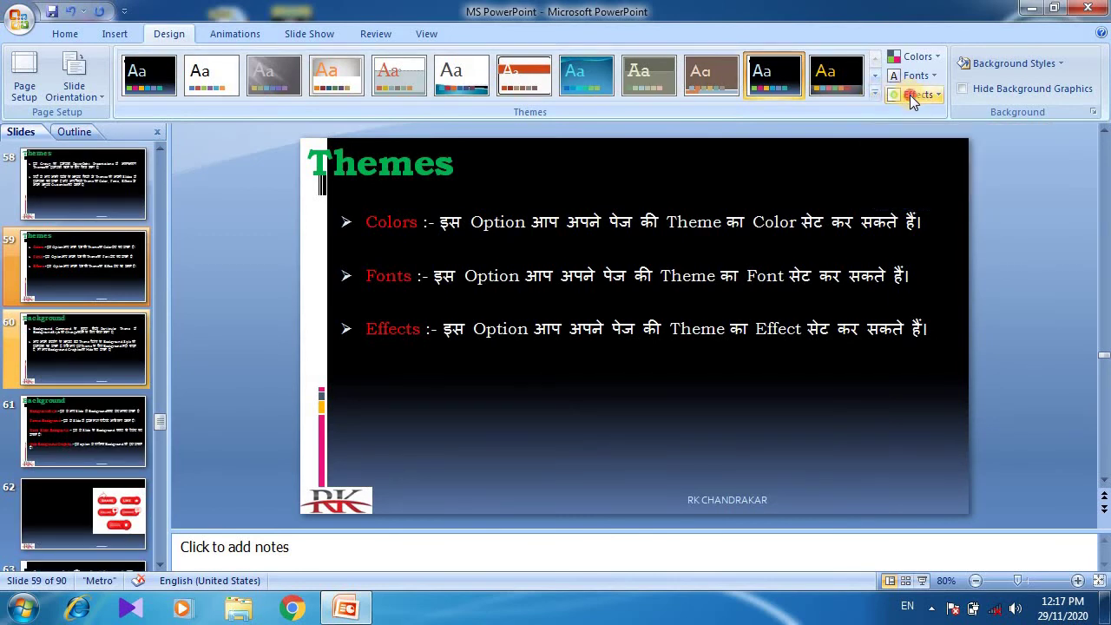
click(910, 94)
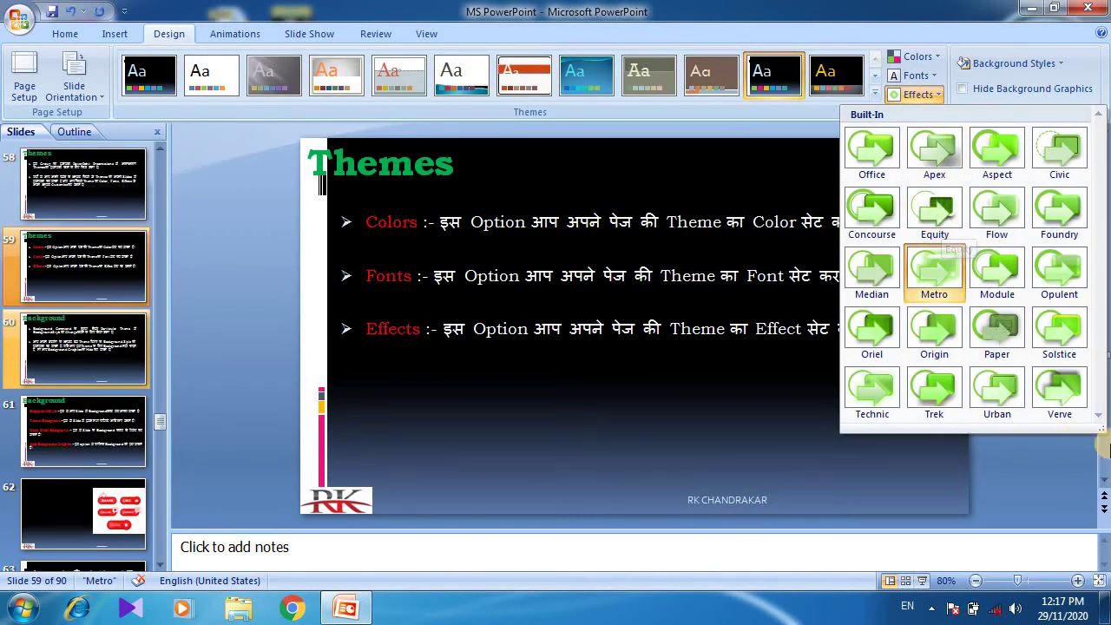
click(1061, 392)
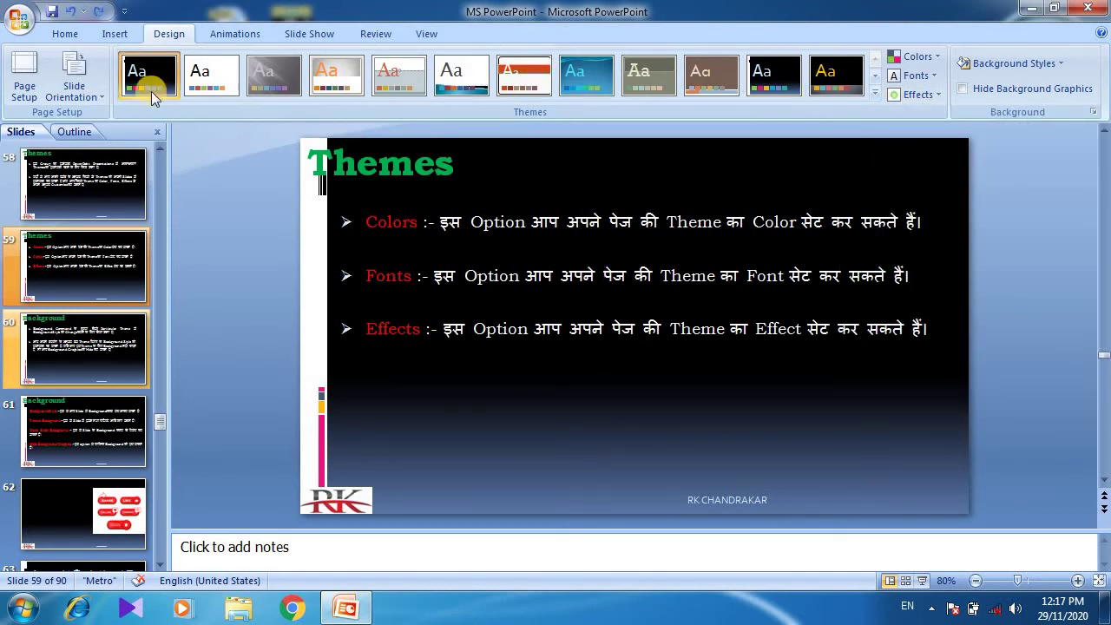
click(210, 77)
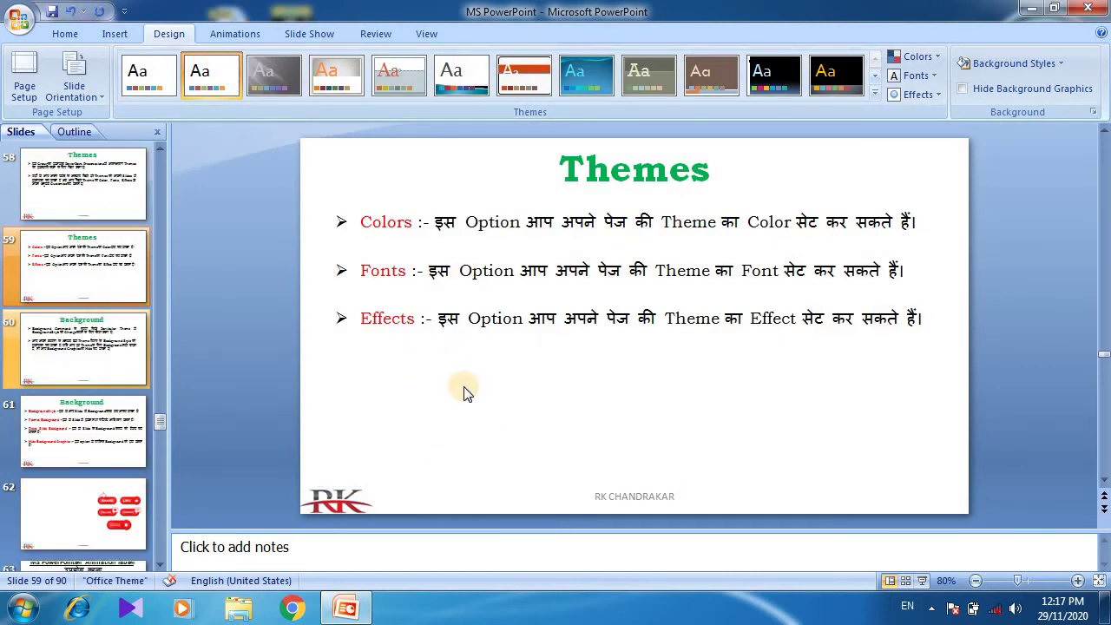
click(398, 267)
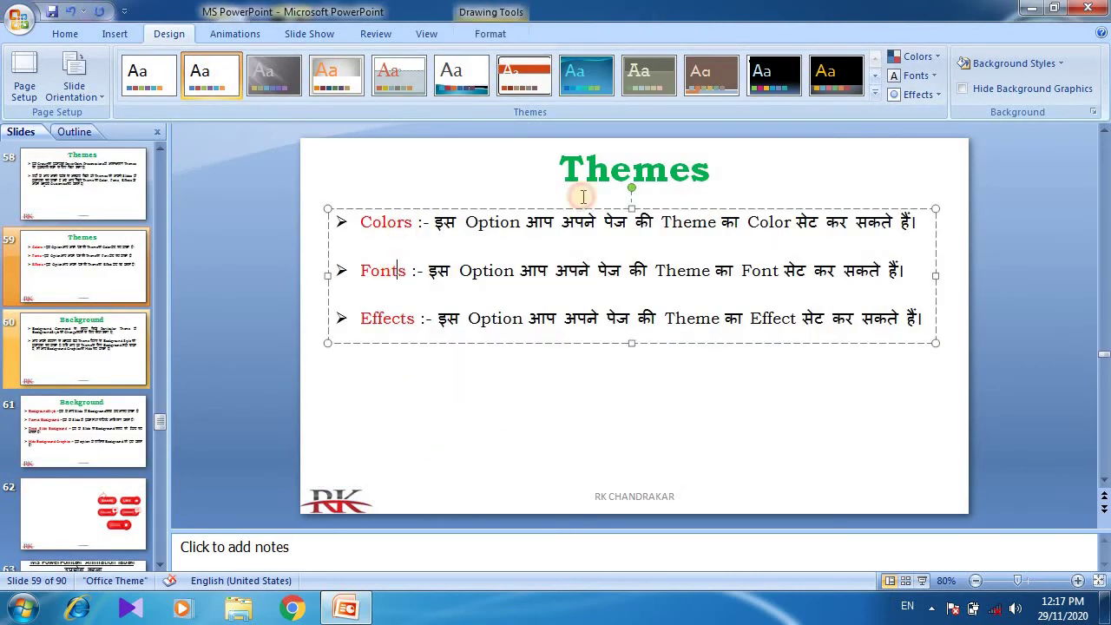
click(652, 430)
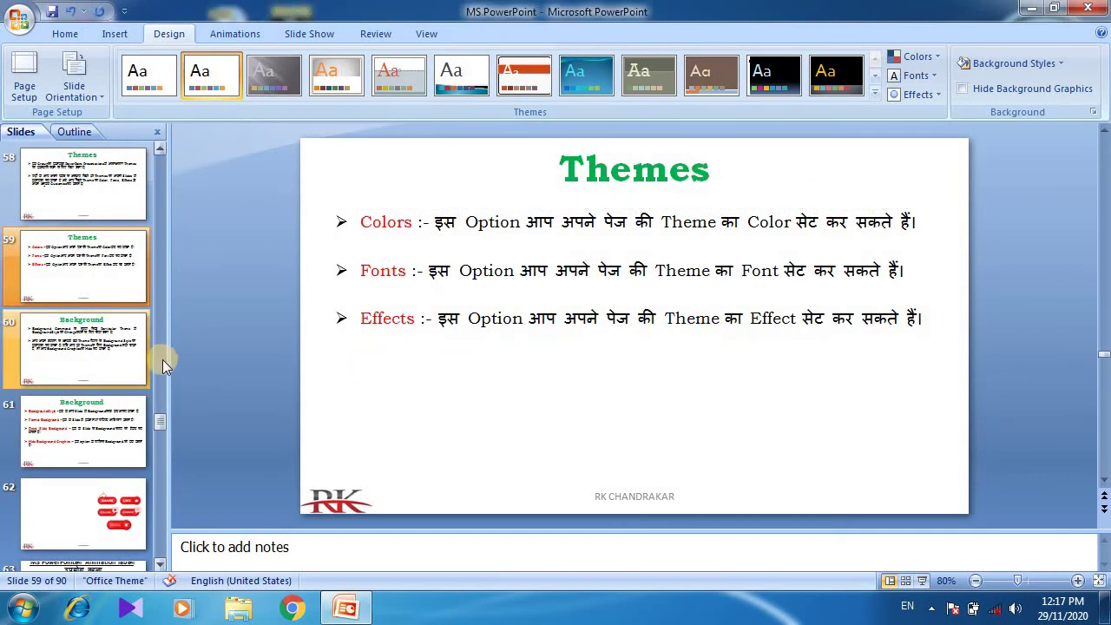
- Go to slide 60 'Background', look over its text, and open the Background Styles gallery
click(120, 332)
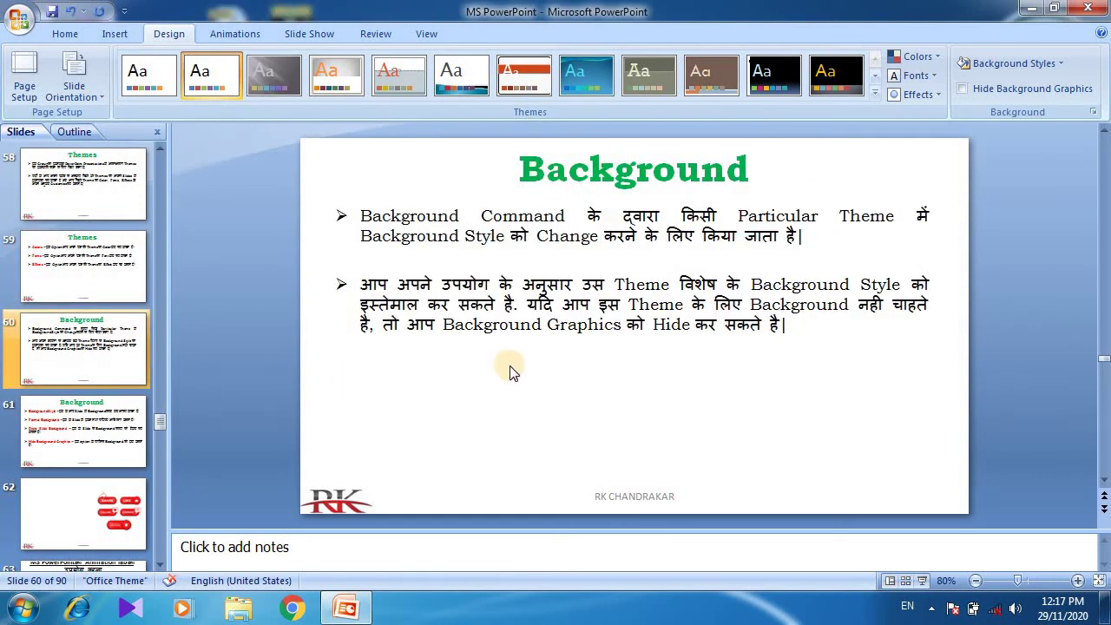
triple_click(493, 208)
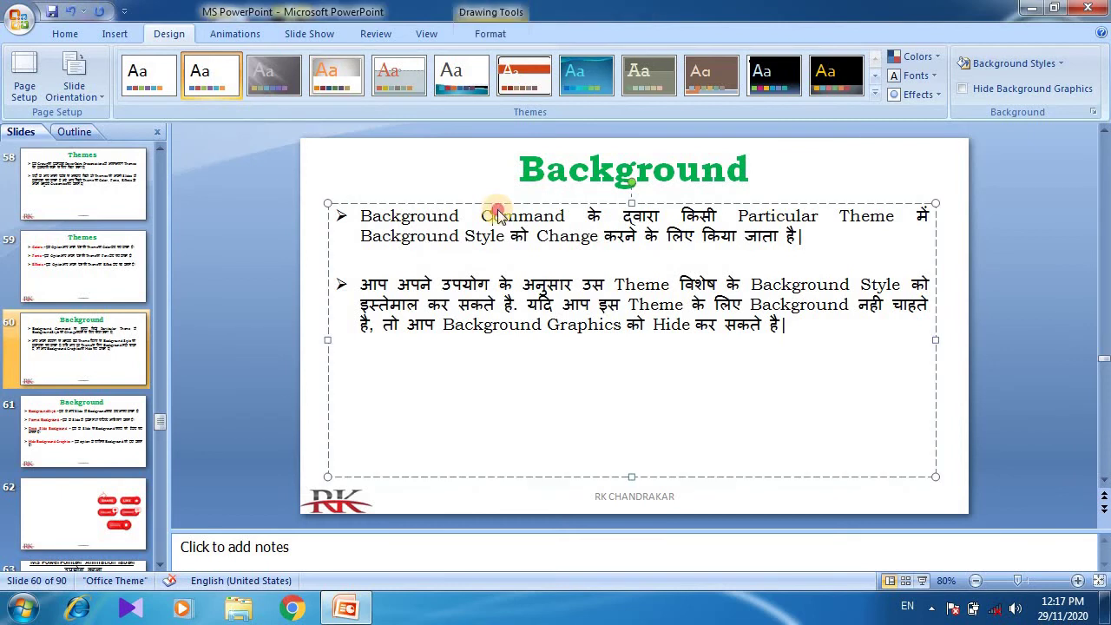
click(359, 181)
click(458, 367)
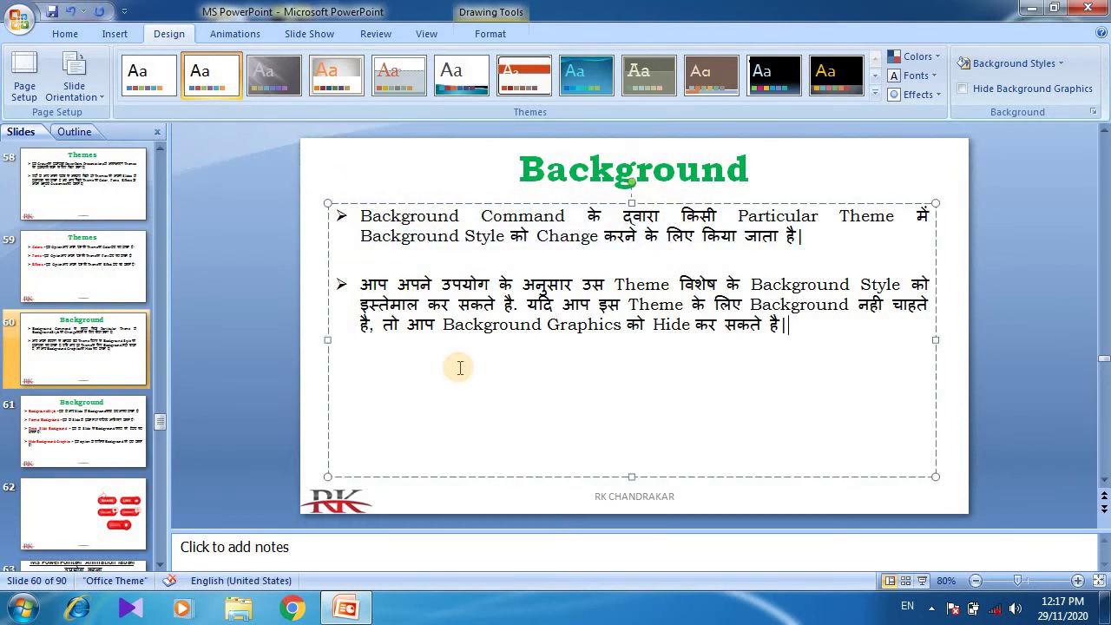
click(312, 288)
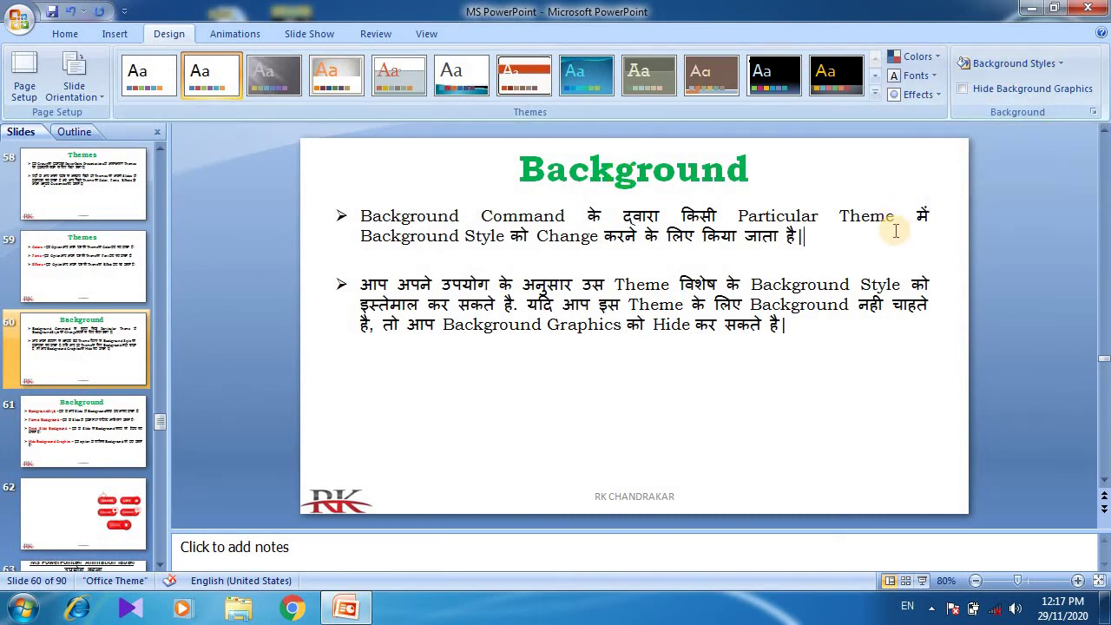
click(855, 219)
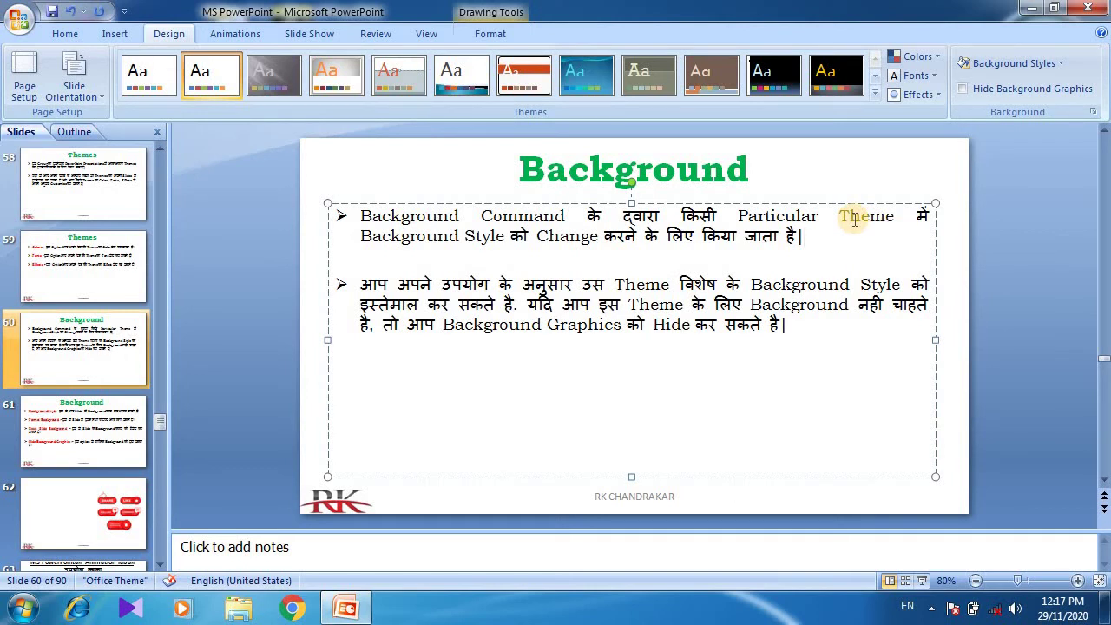
click(1056, 64)
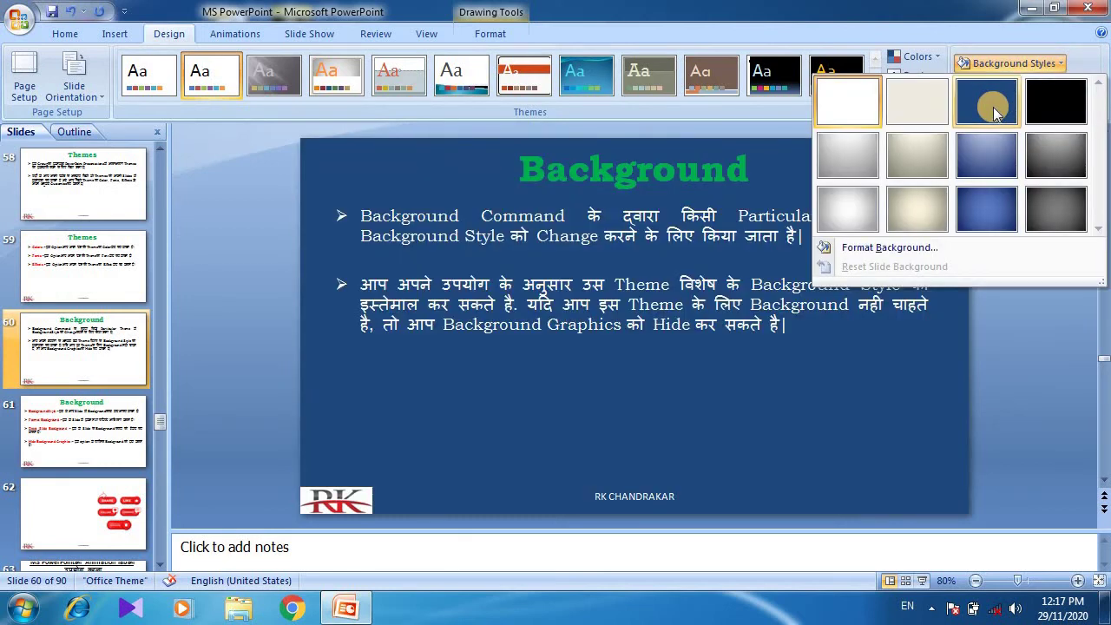
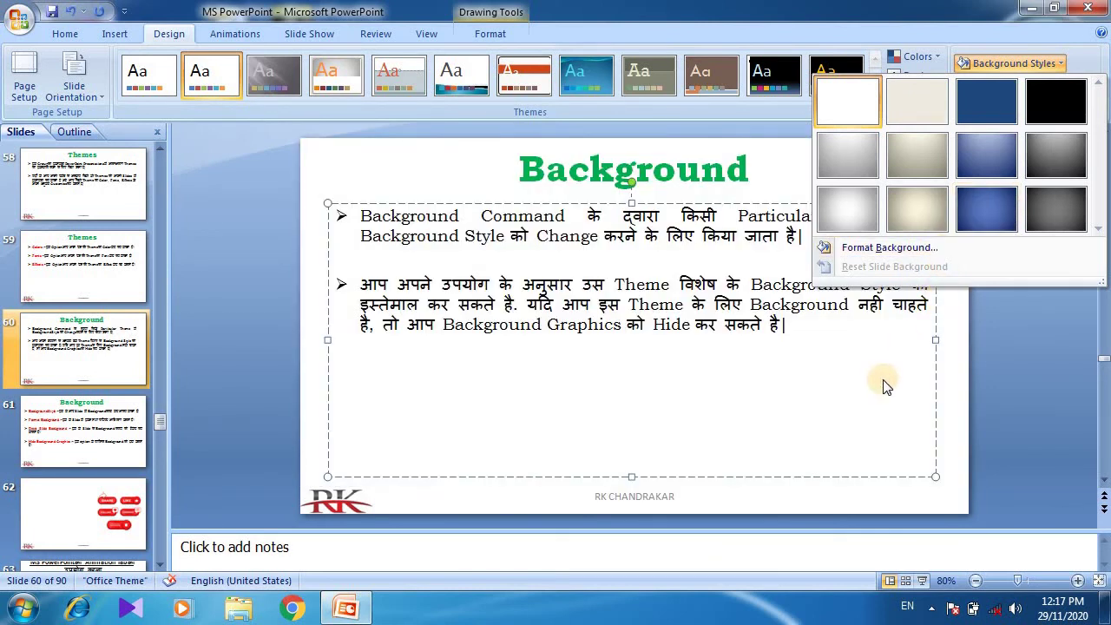
- Open the Format Background settings beside the slide and display slide 61, the Background summary
click(882, 382)
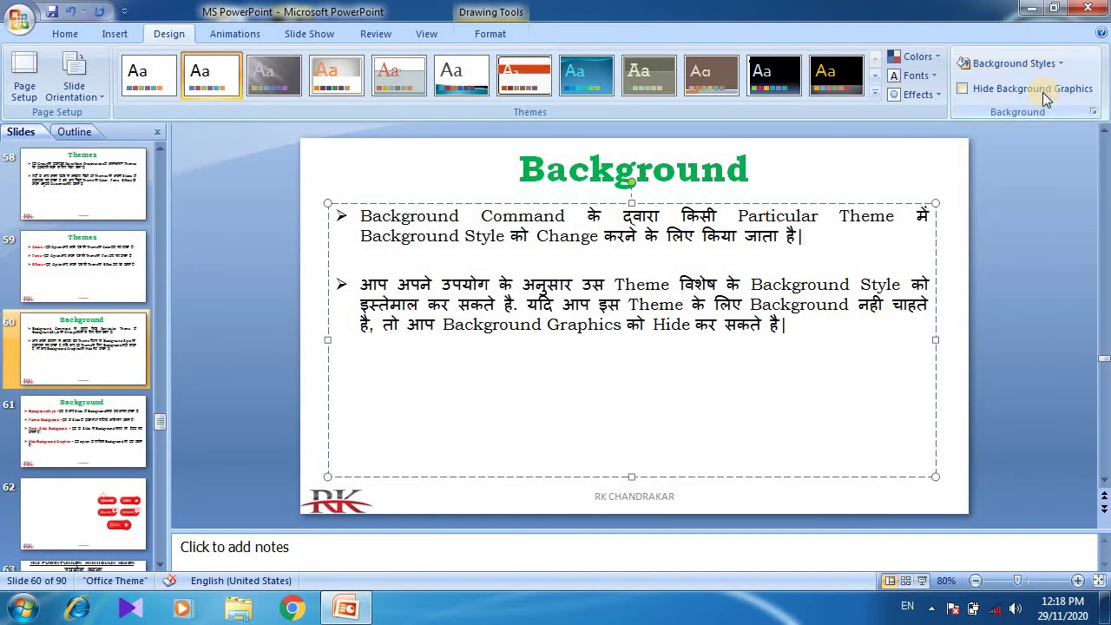
click(1054, 64)
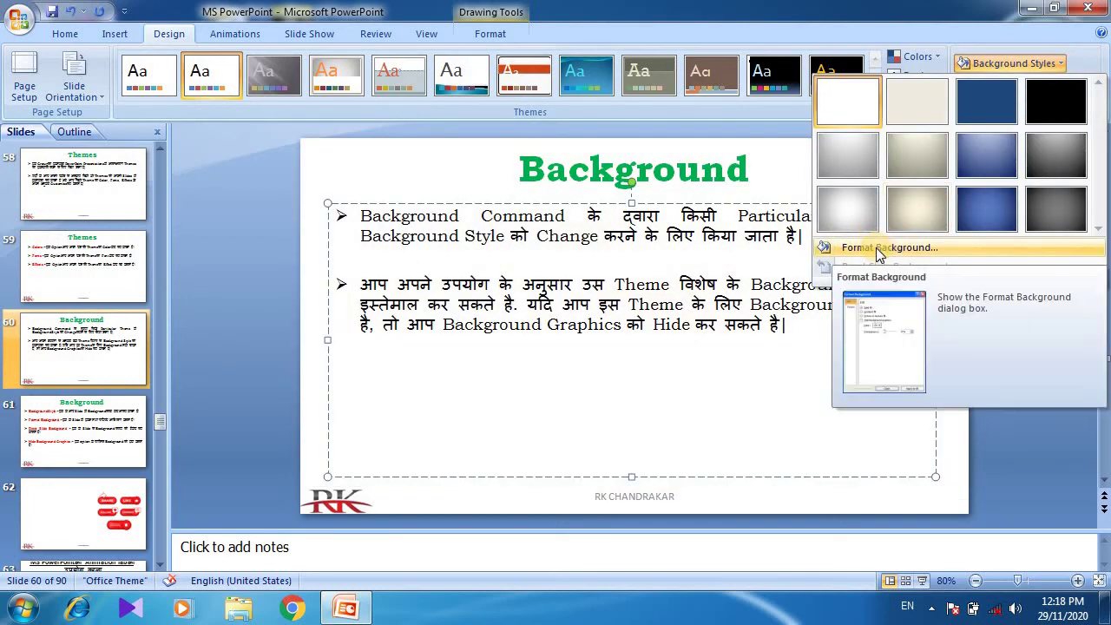
click(876, 247)
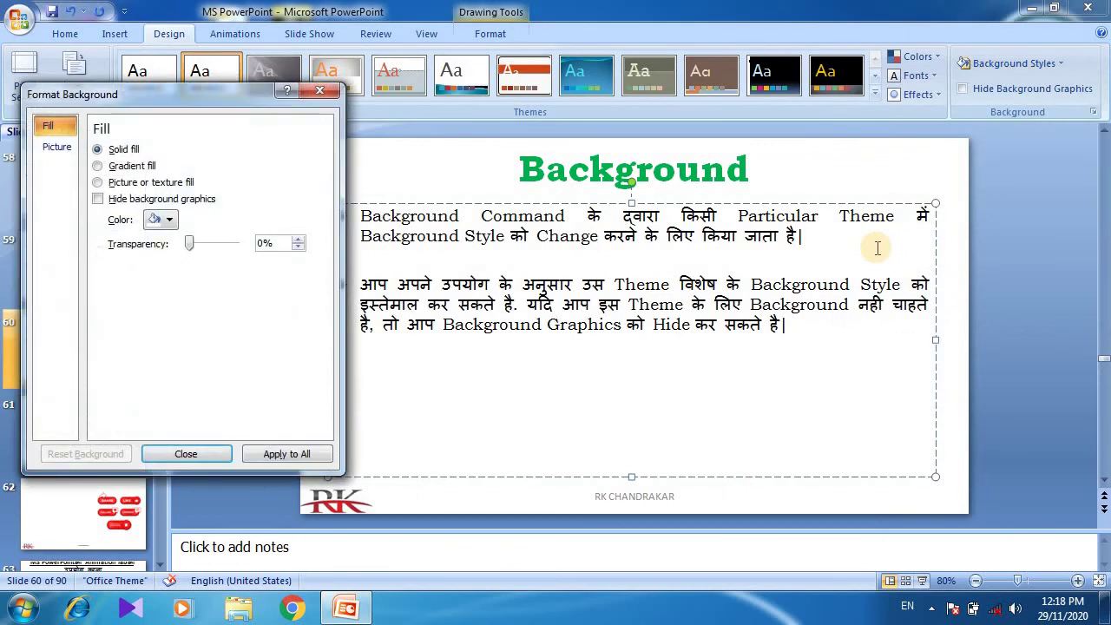
drag(237, 96, 936, 153)
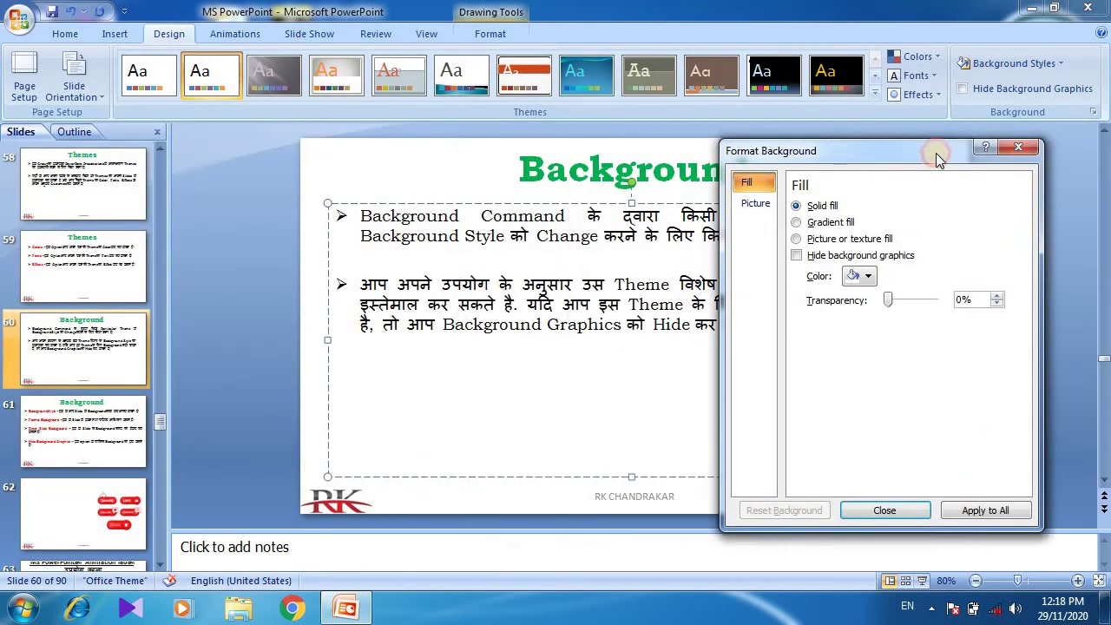
click(88, 423)
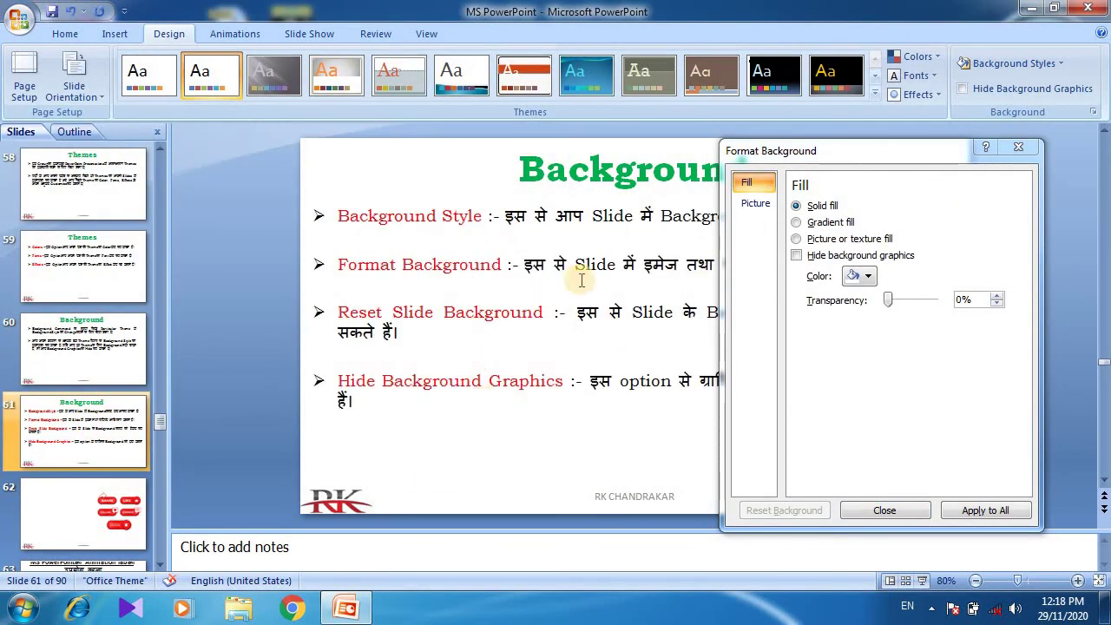
- Reposition the Format Background settings and then close them
drag(811, 147, 687, 271)
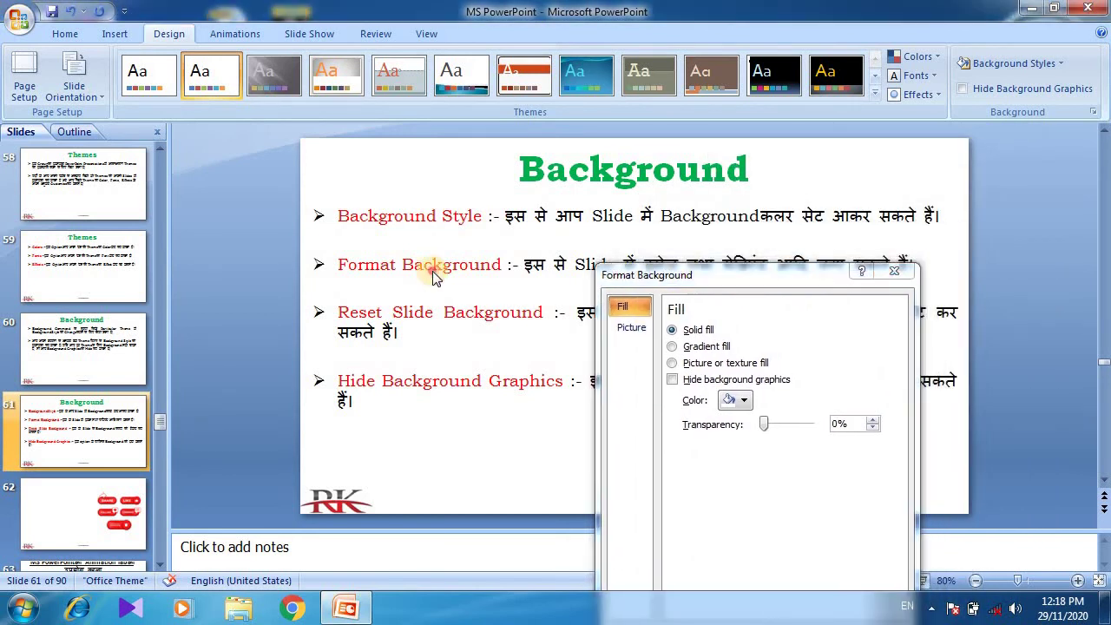
drag(434, 269, 409, 245)
click(513, 231)
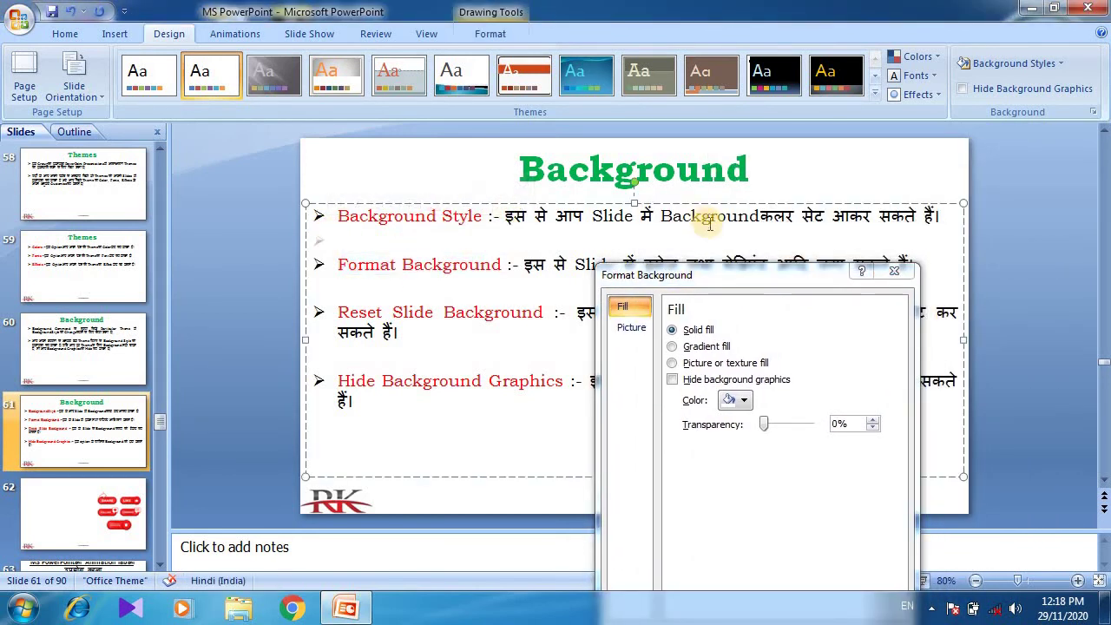
click(766, 219)
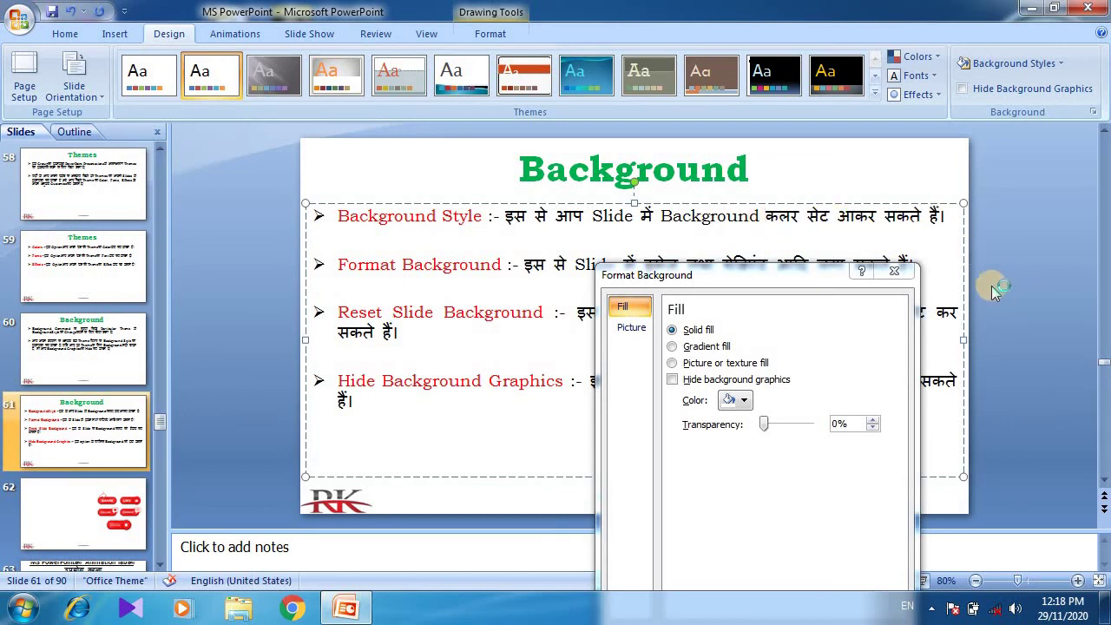
click(894, 271)
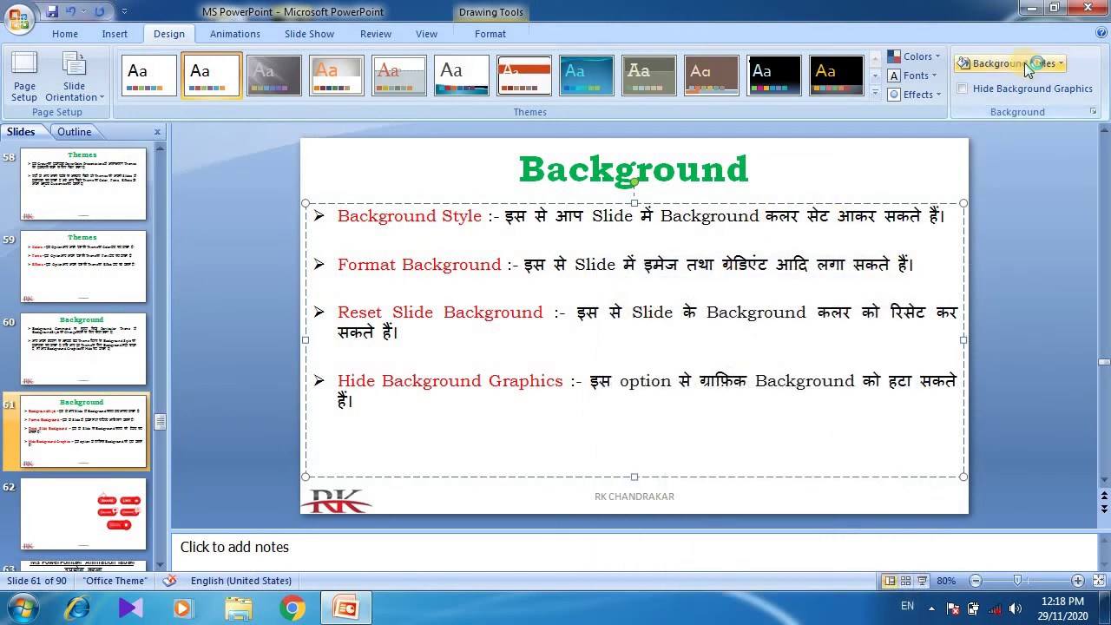
- Apply the dark blue background style (Style 3) to all slides
click(1027, 66)
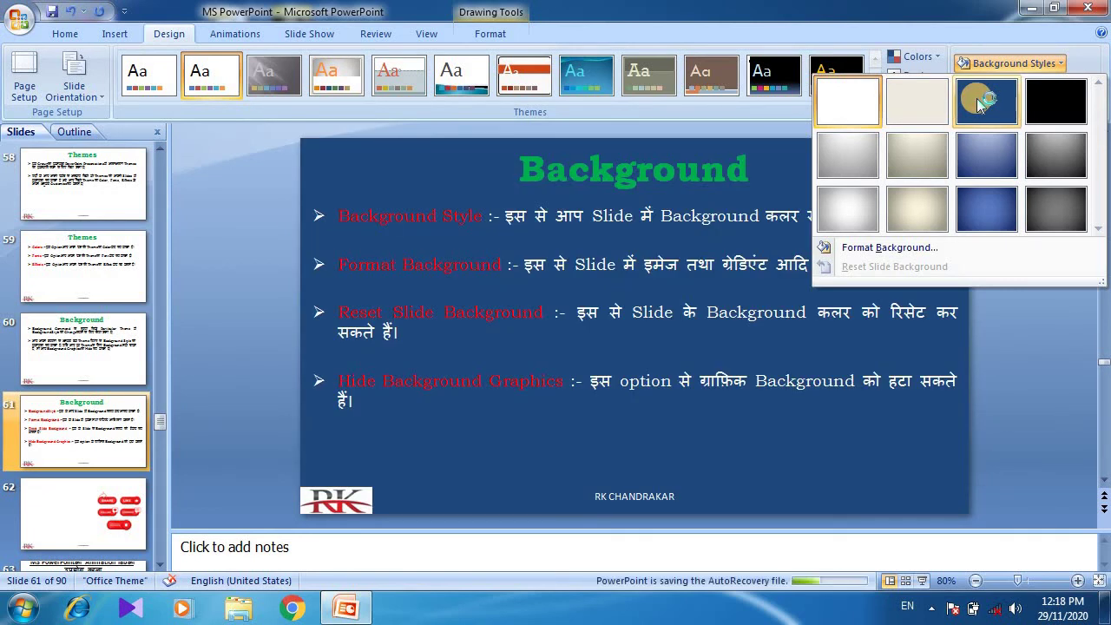
click(976, 98)
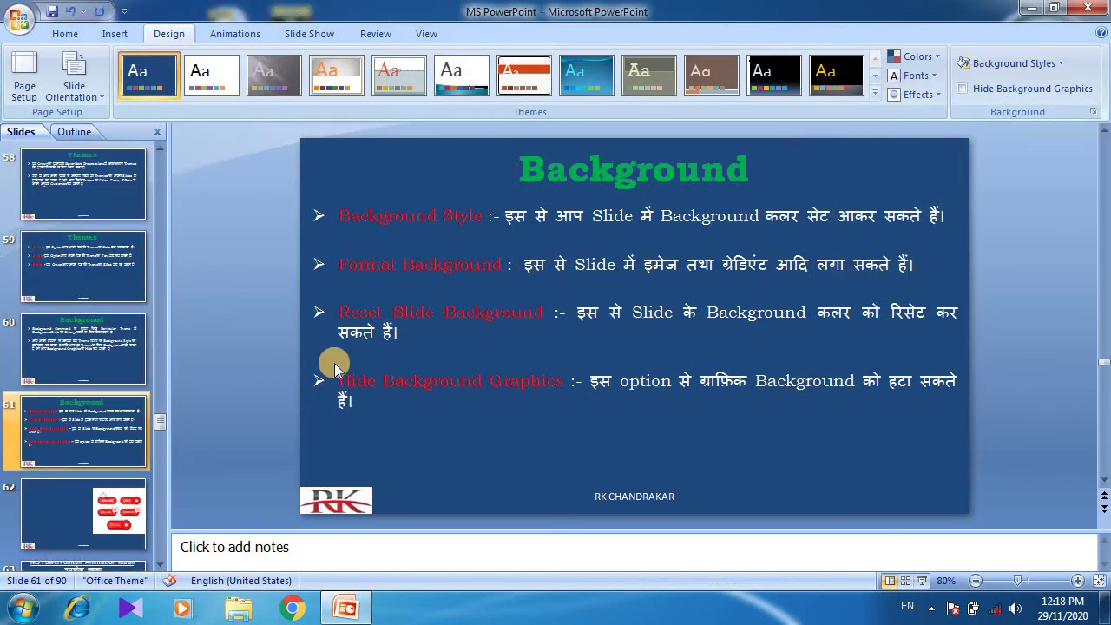
click(1058, 70)
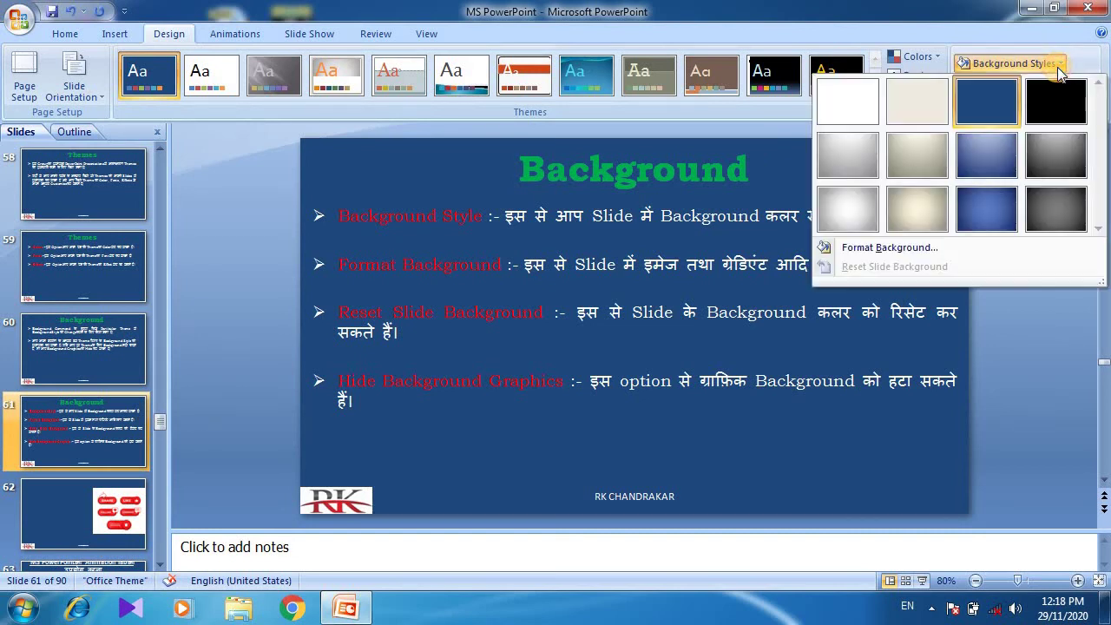
- Give slide 61 a solid black fill background, then change it to white
click(877, 245)
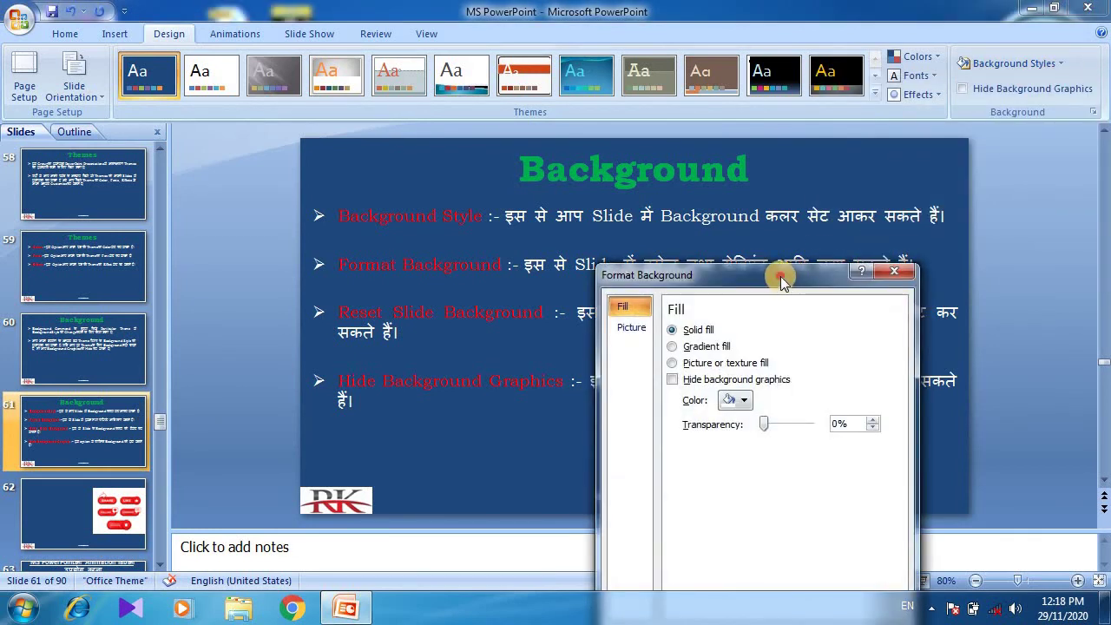
drag(782, 280, 930, 191)
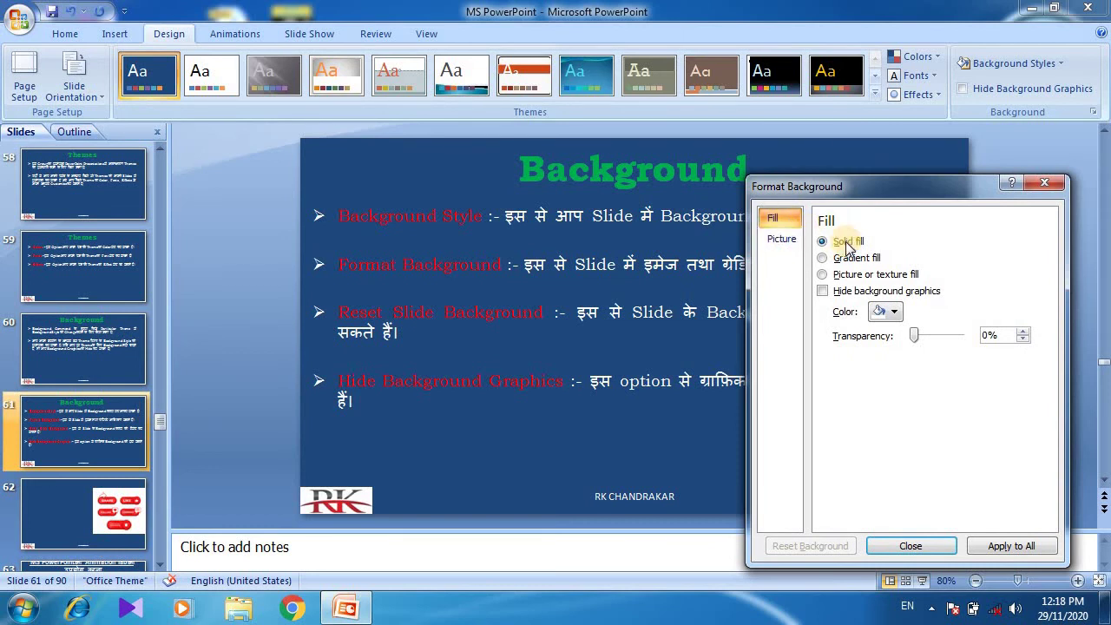
click(894, 313)
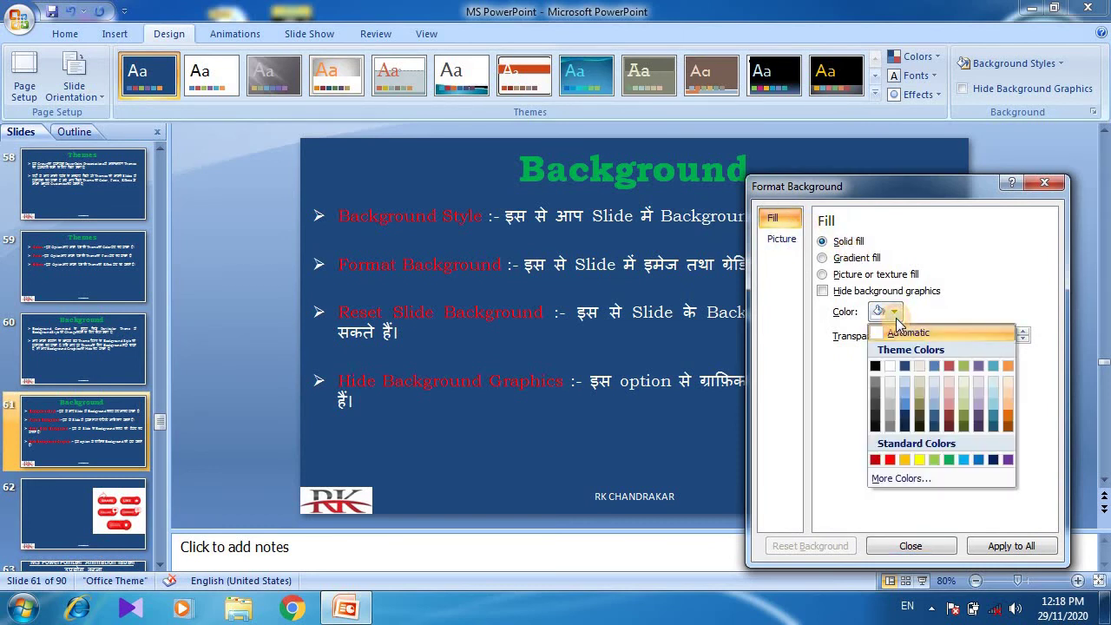
click(876, 367)
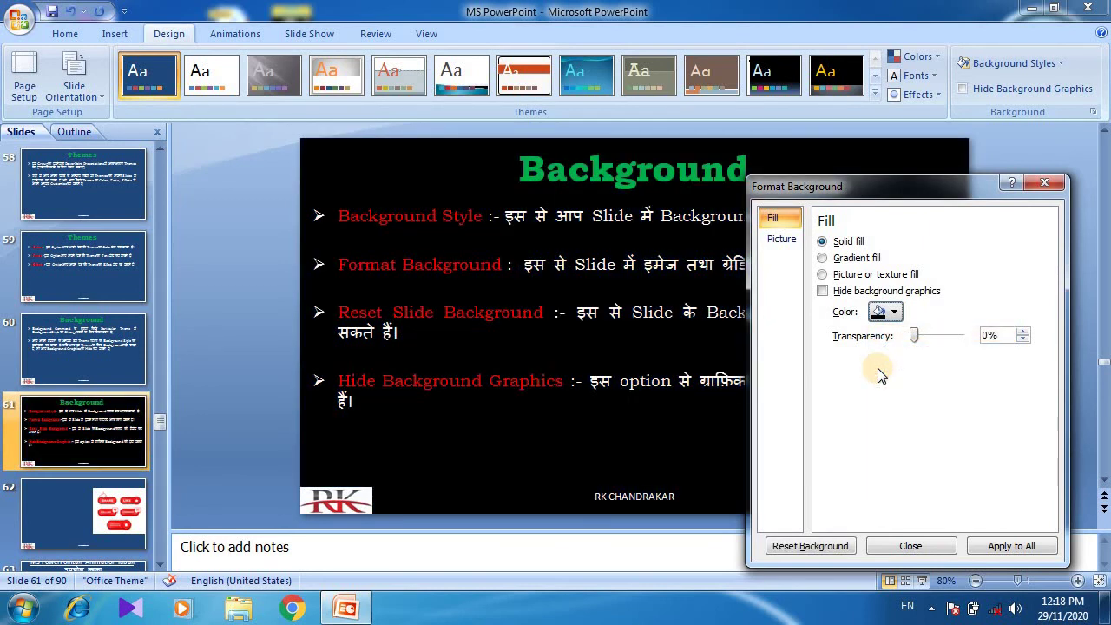
click(894, 312)
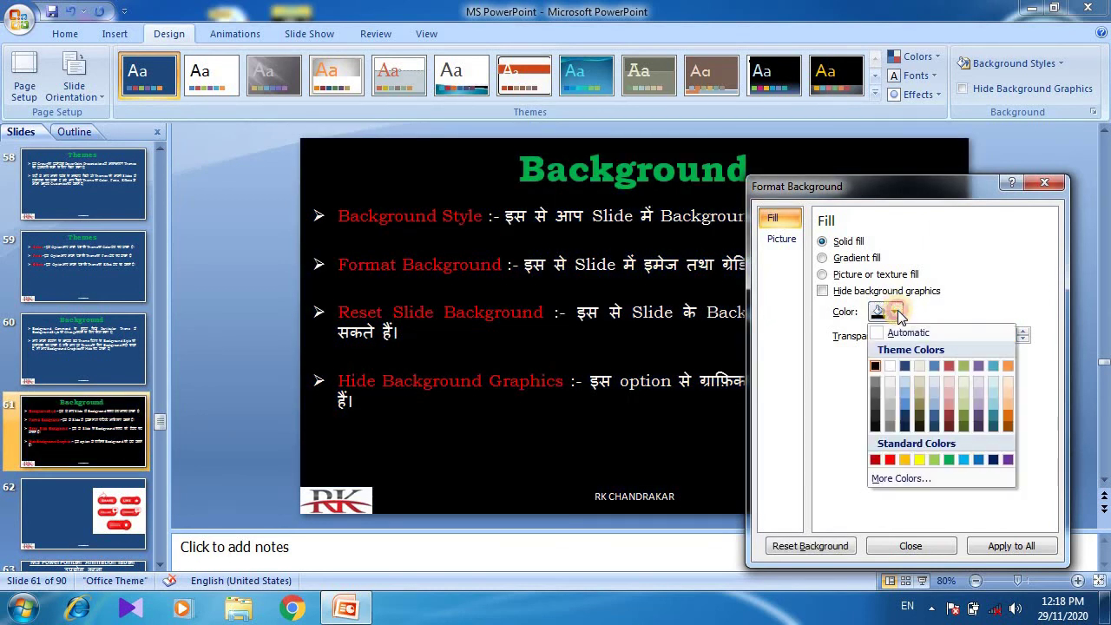
click(893, 365)
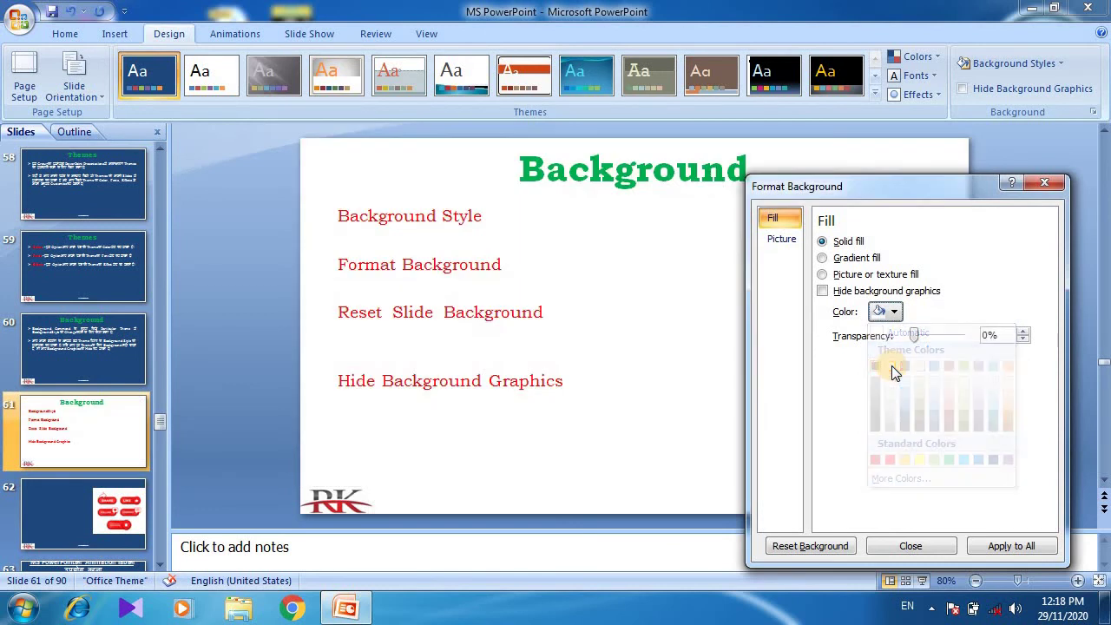
- Switch slide 61's background to a gradient fill using the Late Sunset preset
click(840, 259)
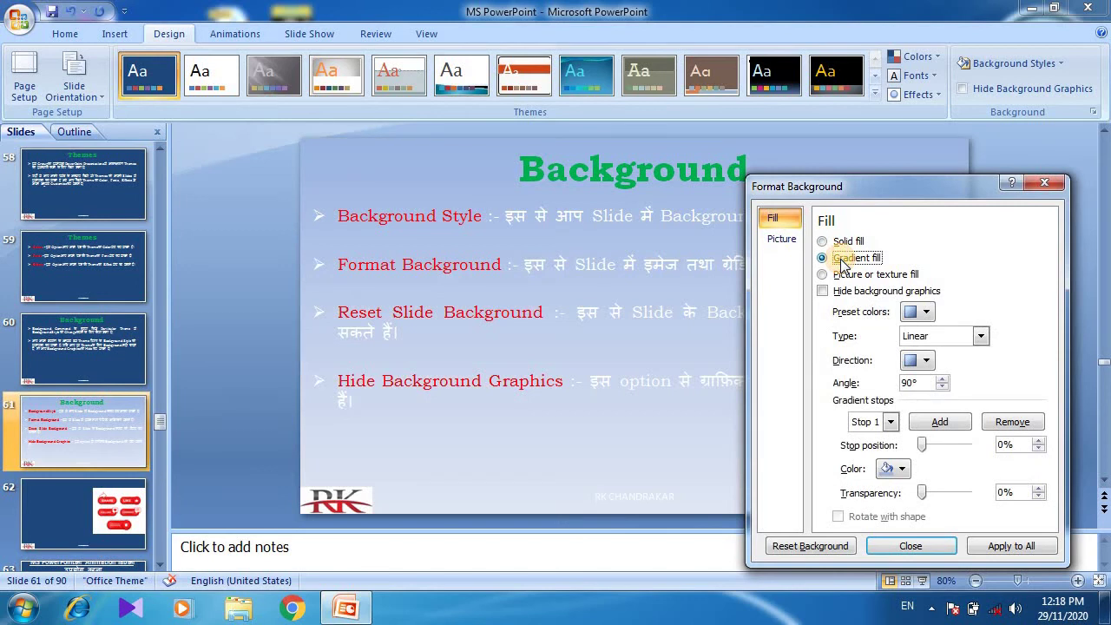
mouse_move(854, 188)
mouse_down()
mouse_move(896, 385)
mouse_move(888, 121)
mouse_up()
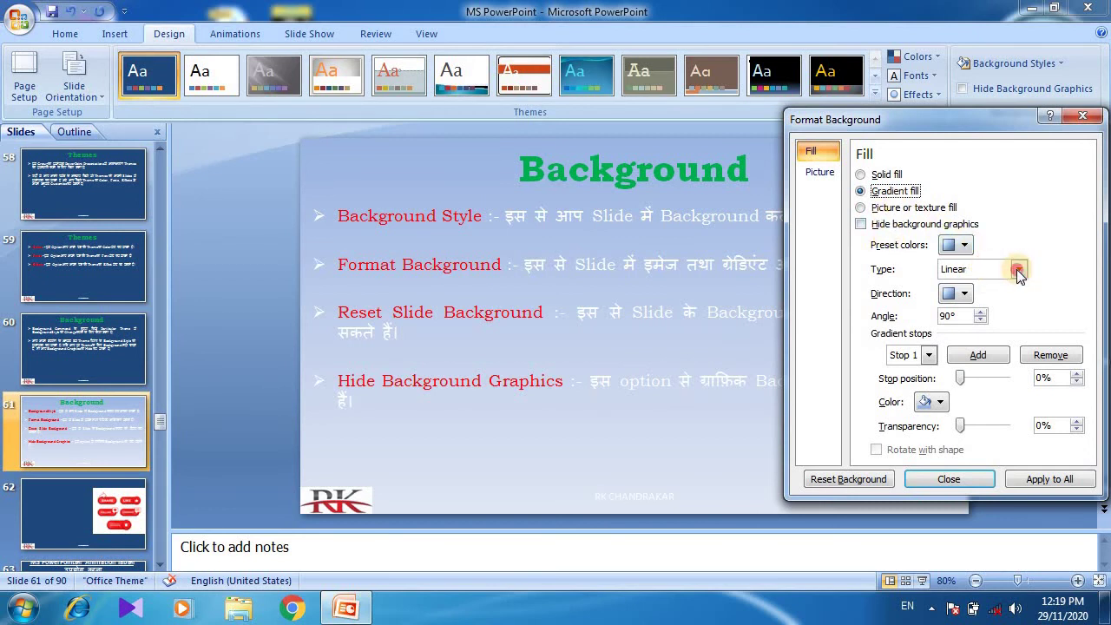
click(1017, 269)
click(963, 245)
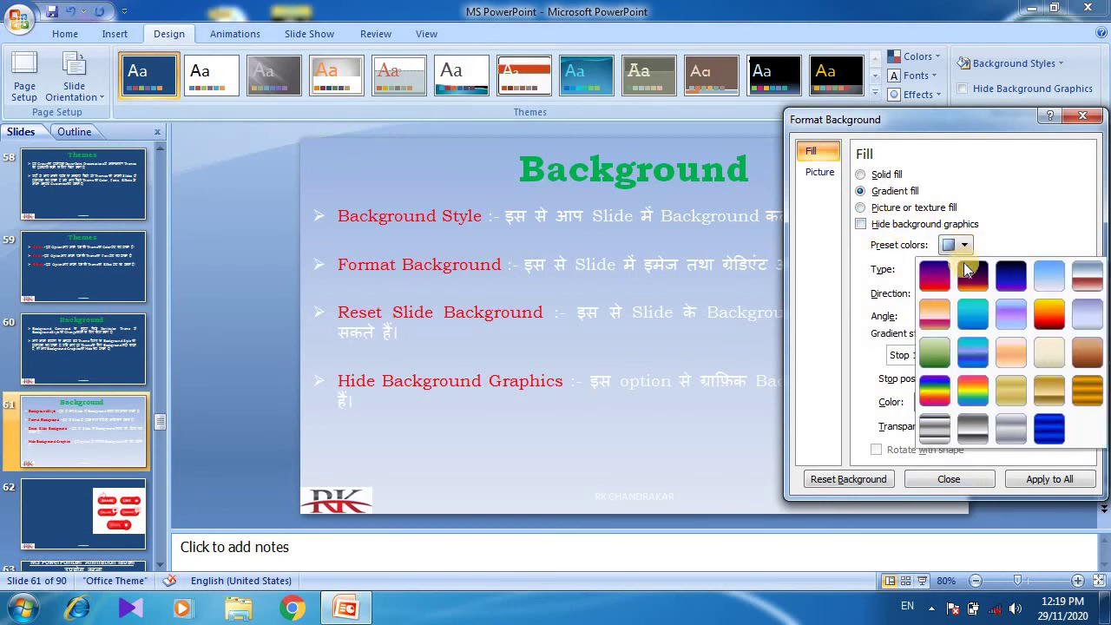
click(969, 275)
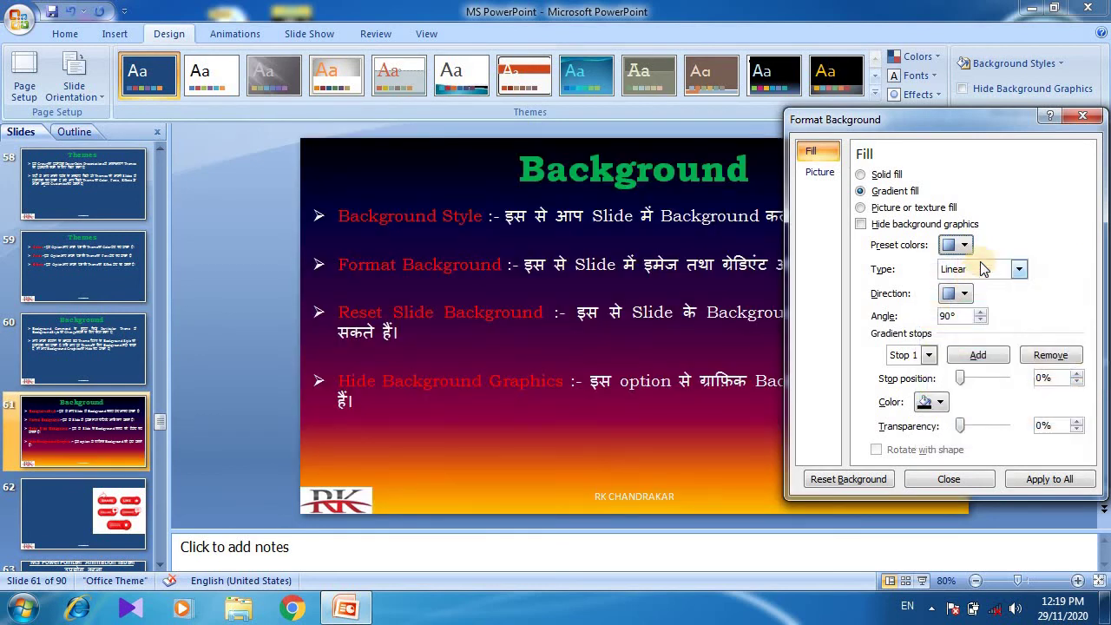
- Try Radial, Rectangular, Path and Shade from title gradient types, ending on Linear
click(1020, 270)
click(983, 301)
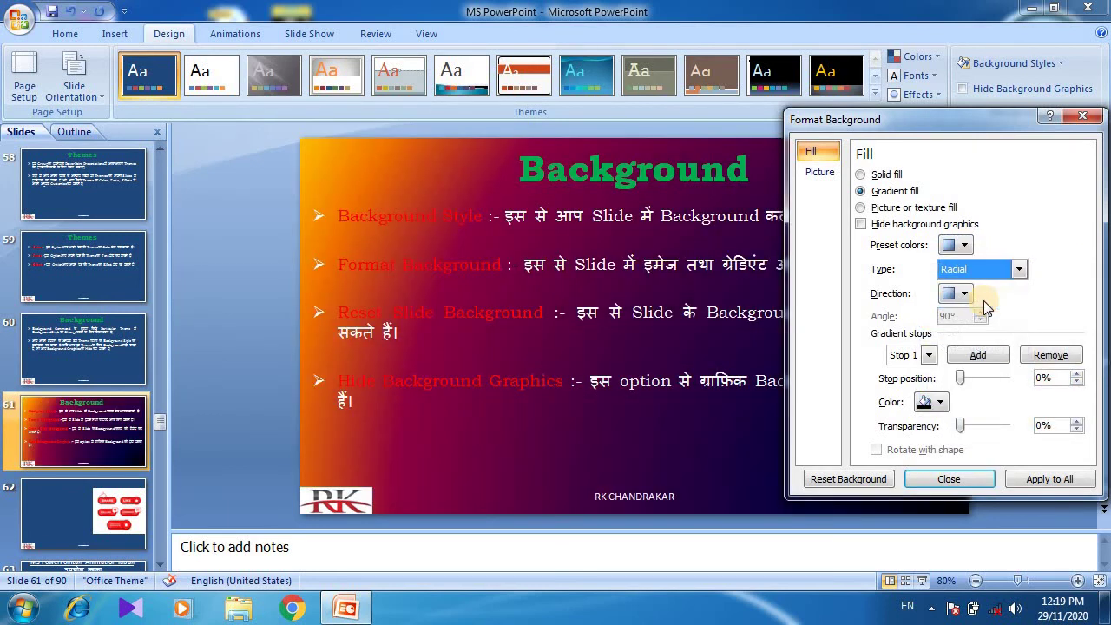
click(1020, 270)
click(988, 317)
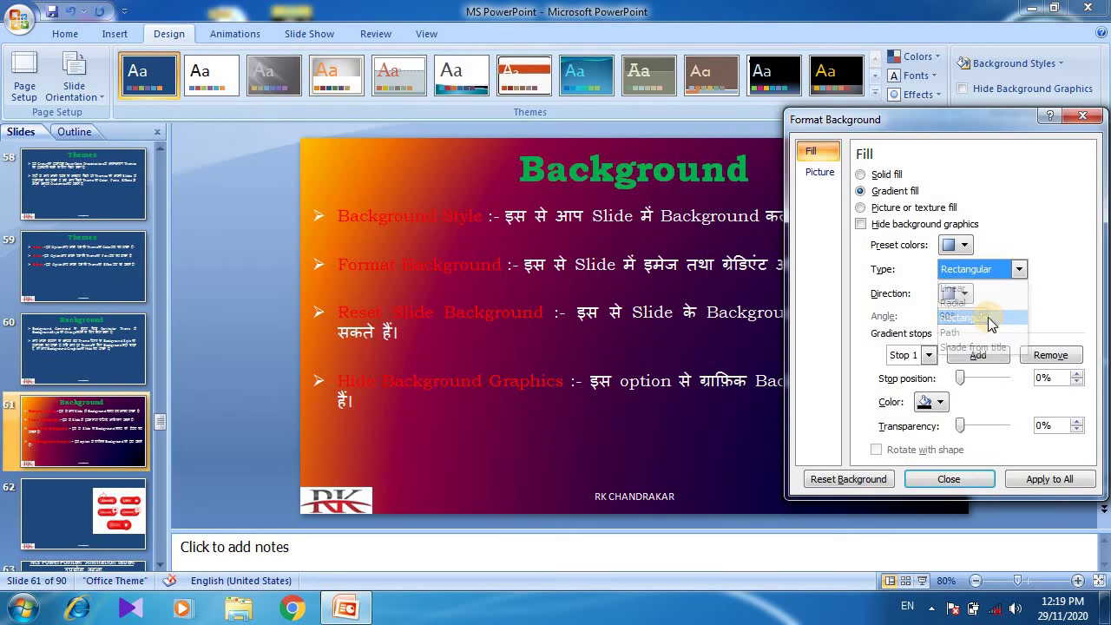
click(1019, 269)
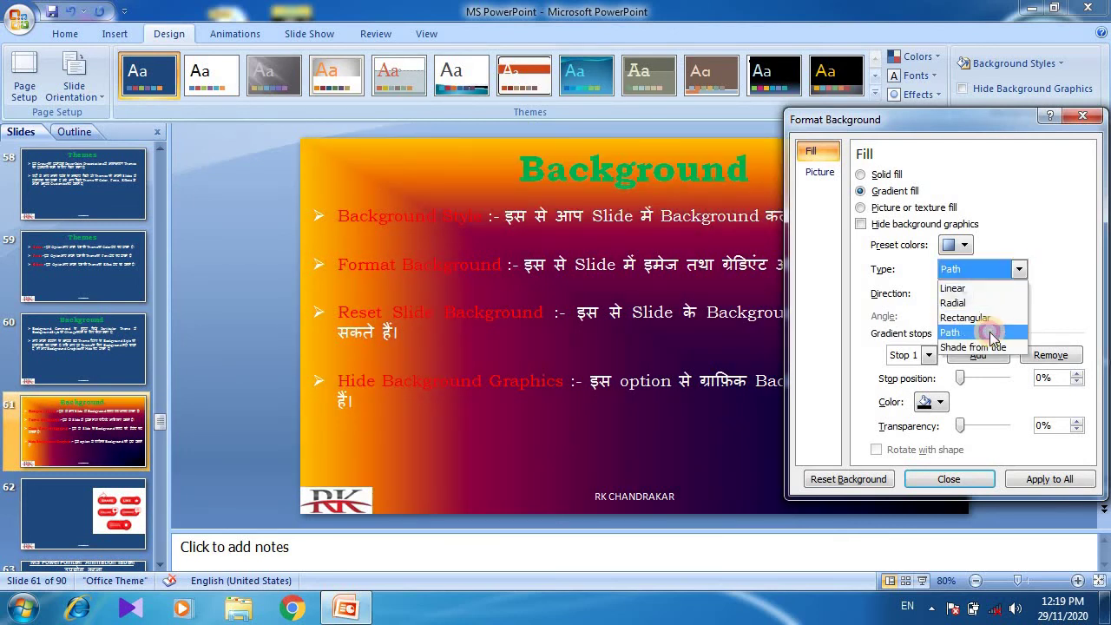
click(973, 333)
click(1020, 269)
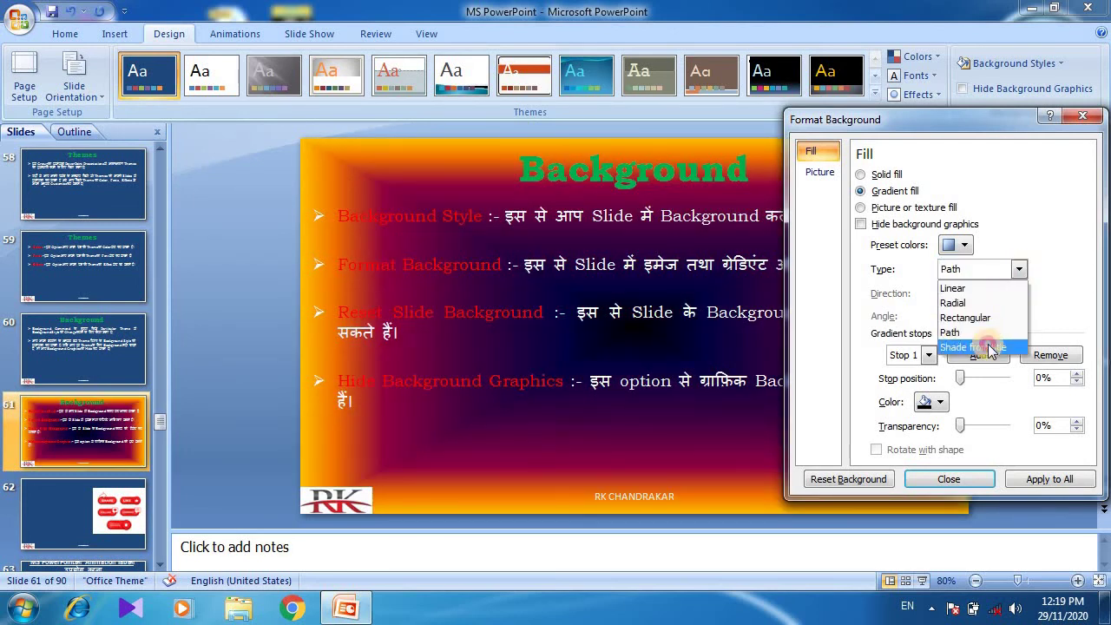
click(985, 348)
click(1018, 270)
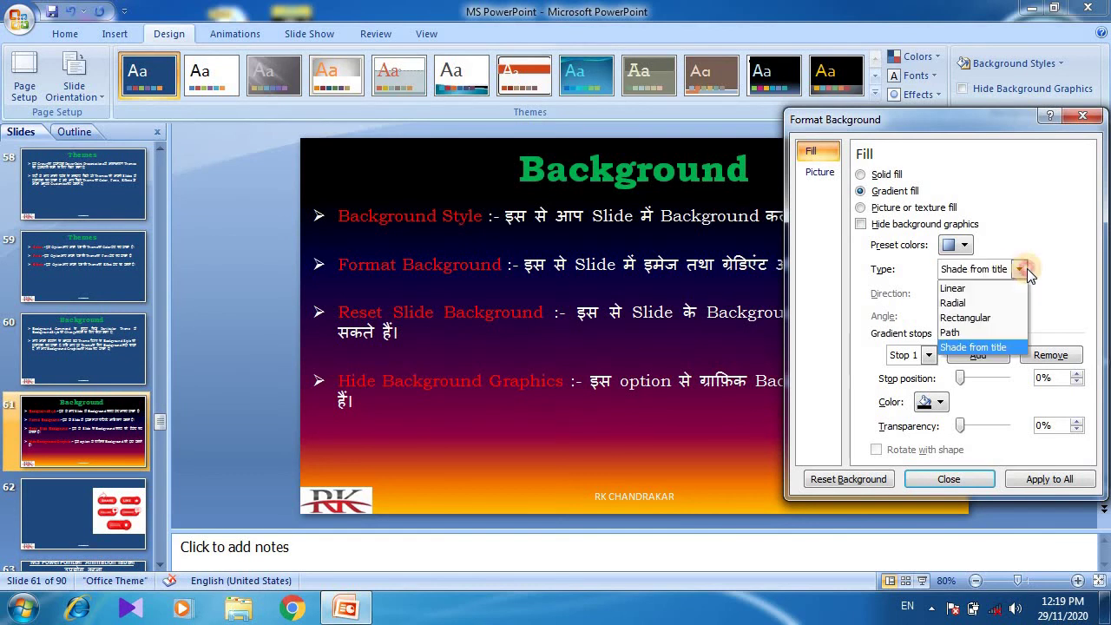
click(985, 287)
- Apply the gold preset gradient, then the light-blue Daybreak preset
click(965, 245)
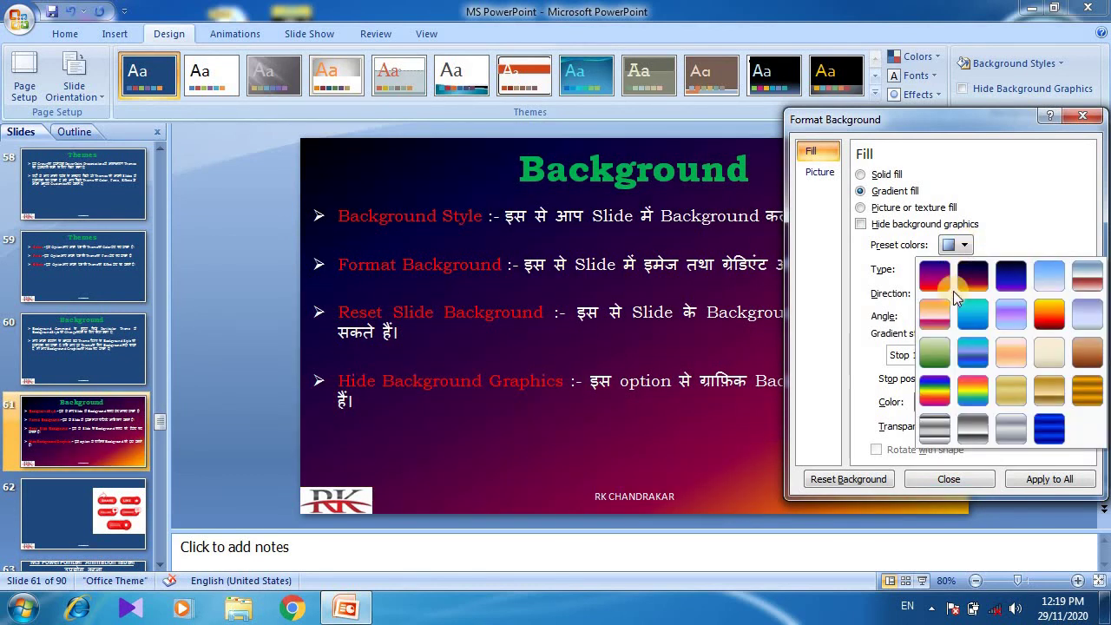
click(1087, 392)
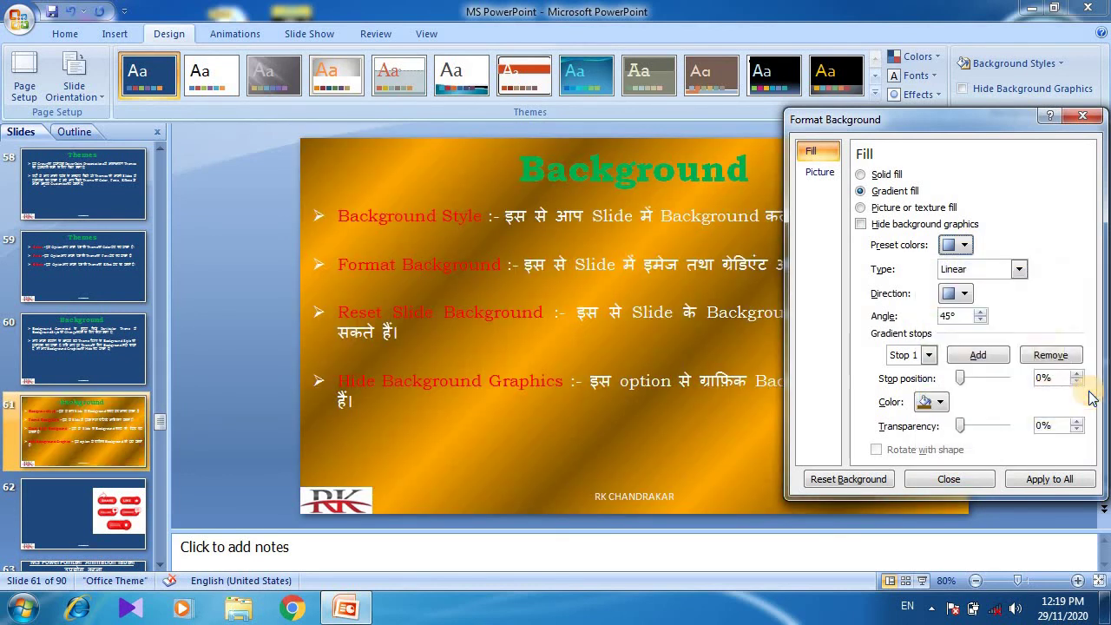
click(966, 247)
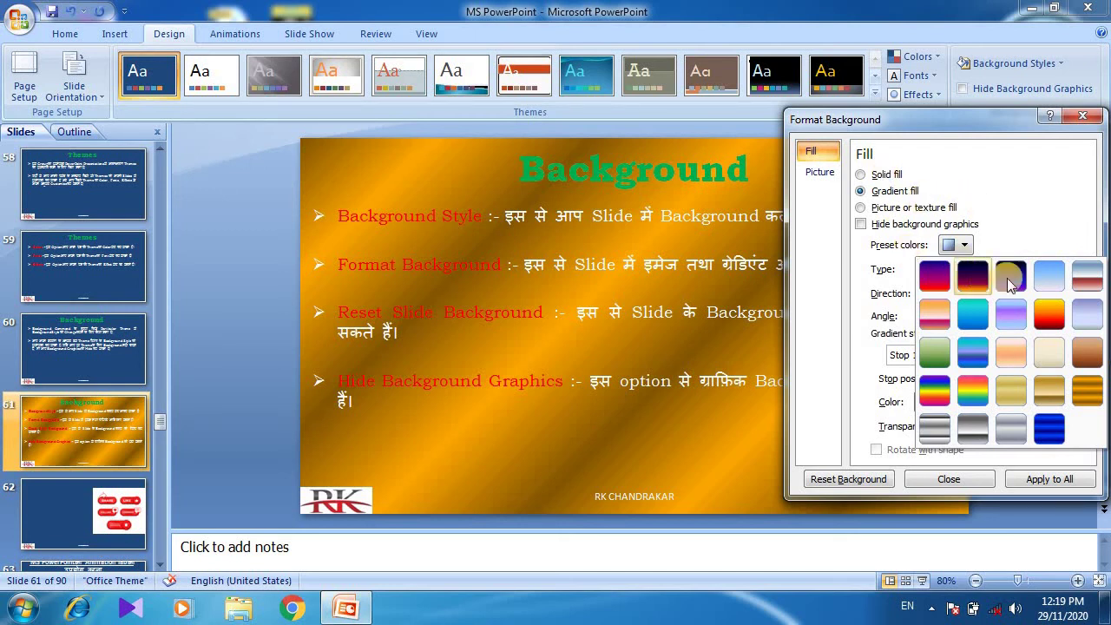
click(1050, 280)
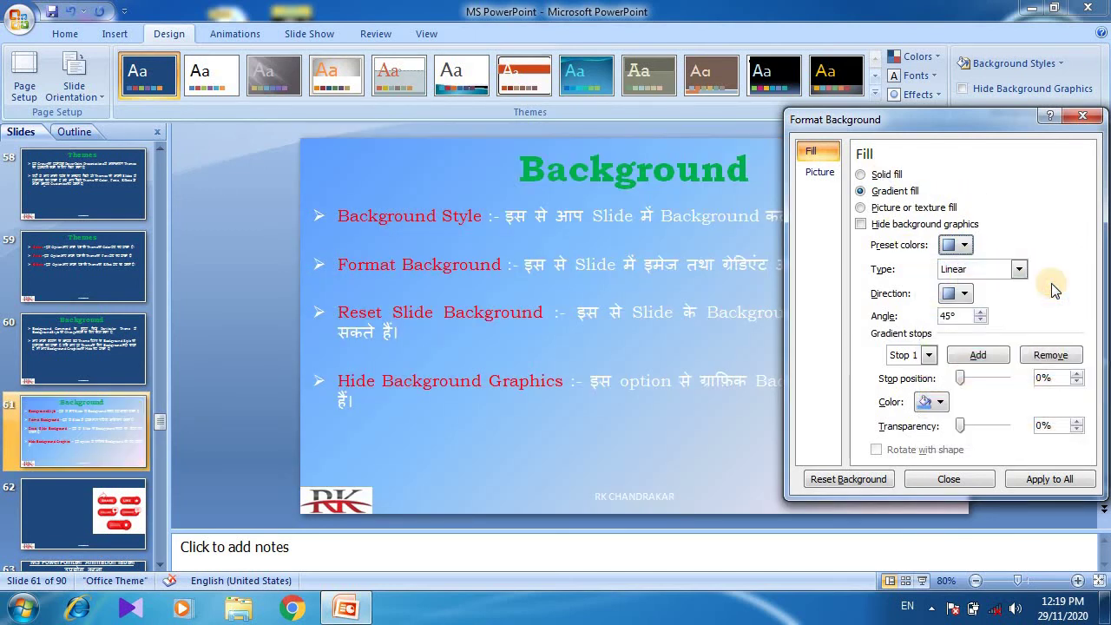
- Fill the background with the fish fossil texture, then the light-blue mottled texture
click(897, 209)
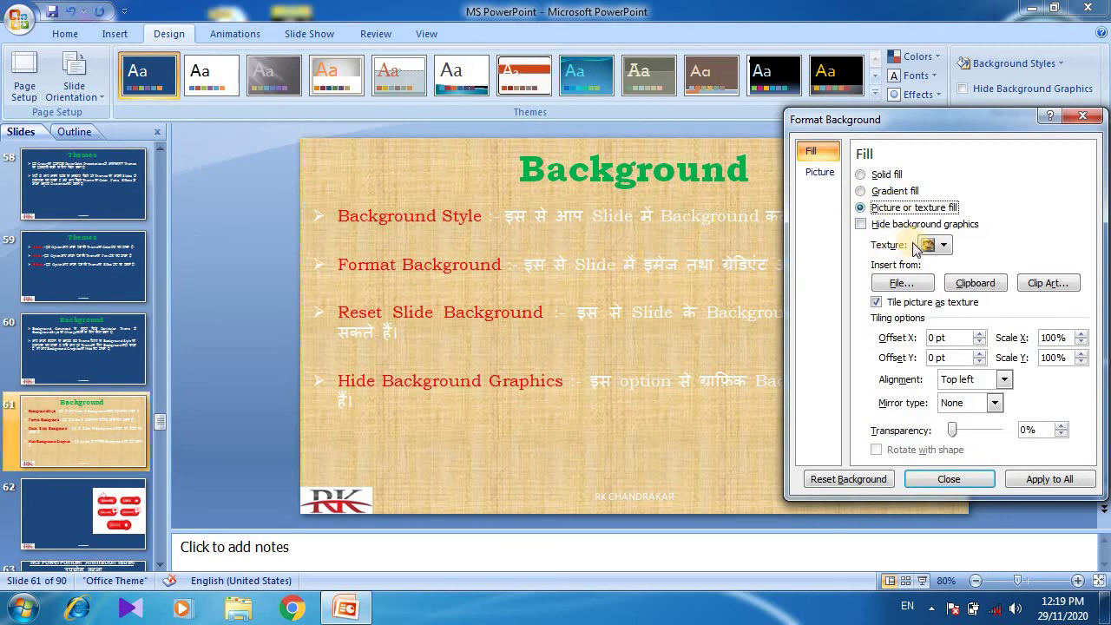
click(943, 246)
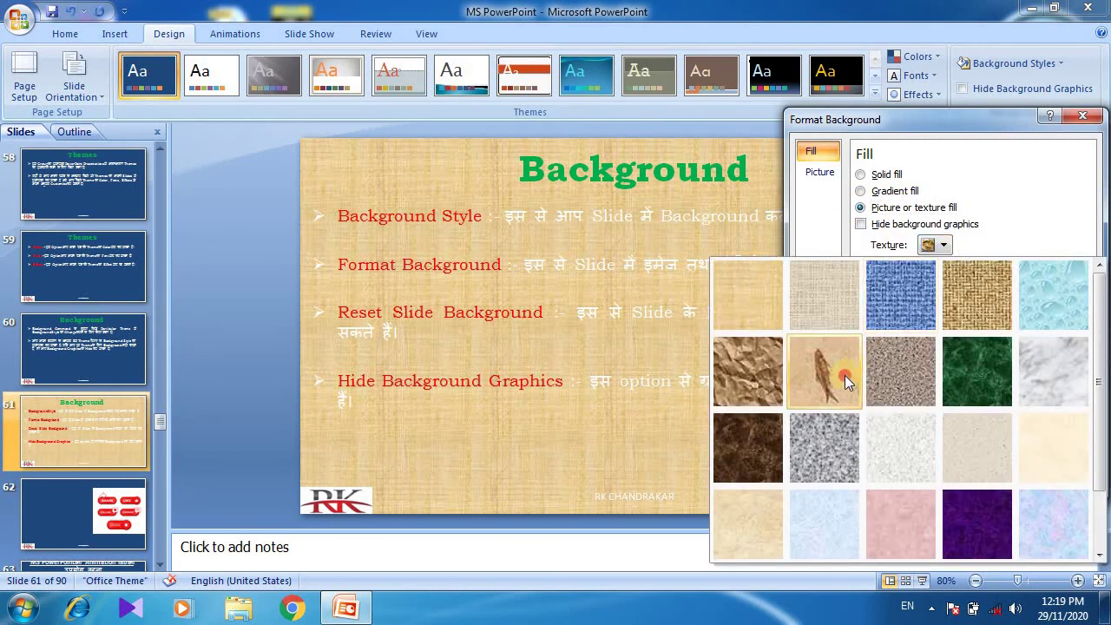
click(845, 375)
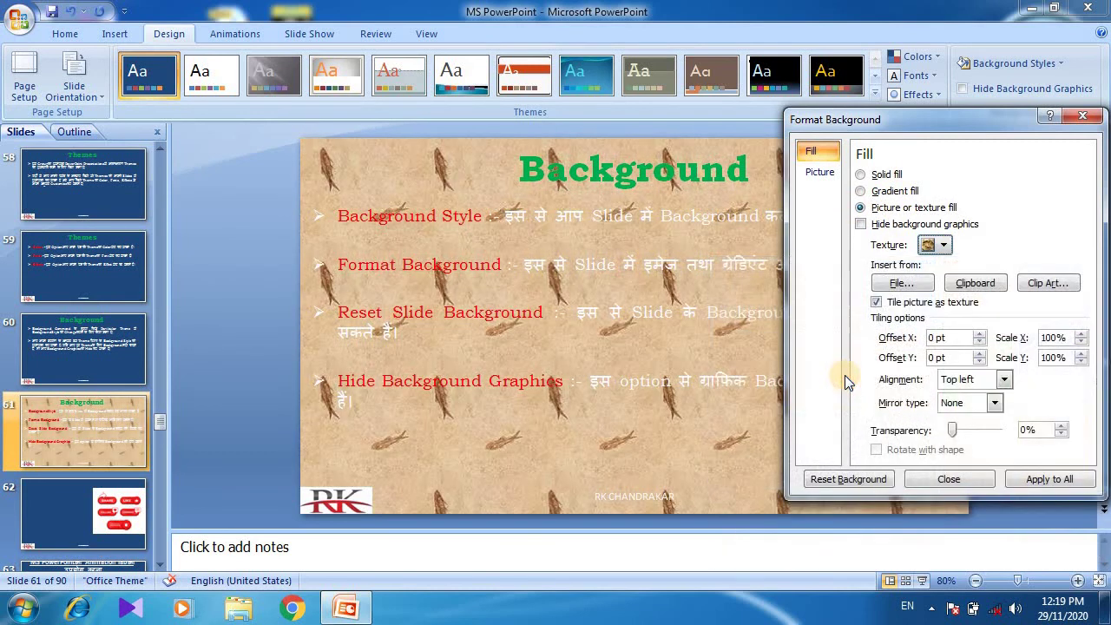
click(944, 246)
scroll(1072, 408, down, 1)
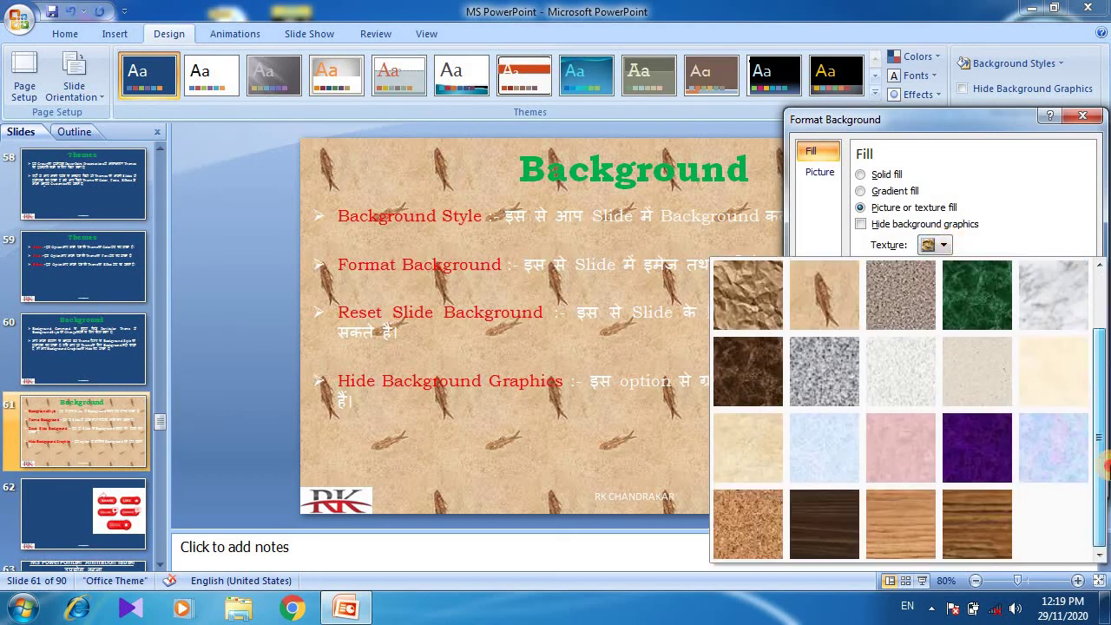
click(1056, 465)
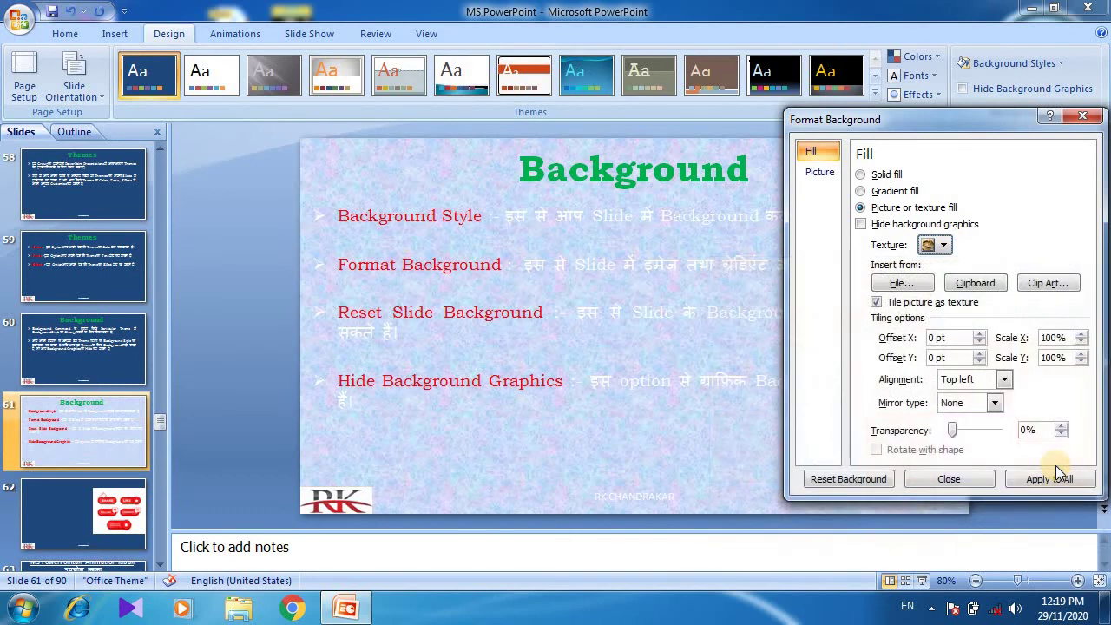
- Cancel Insert Picture, hide background graphics, close the settings, and show graphics again
click(903, 283)
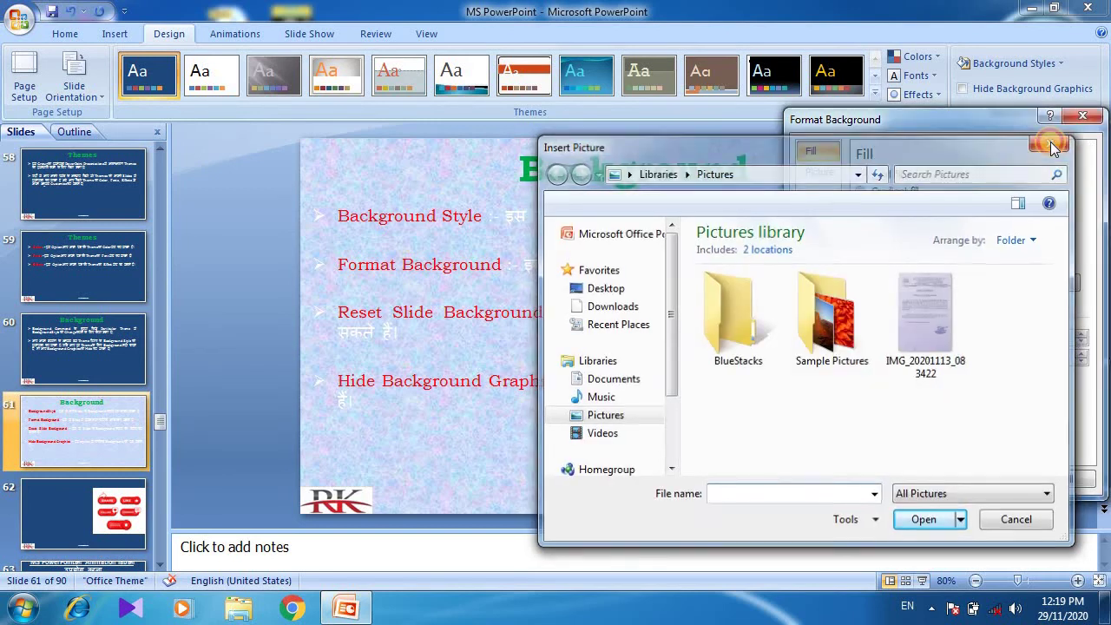
click(1052, 148)
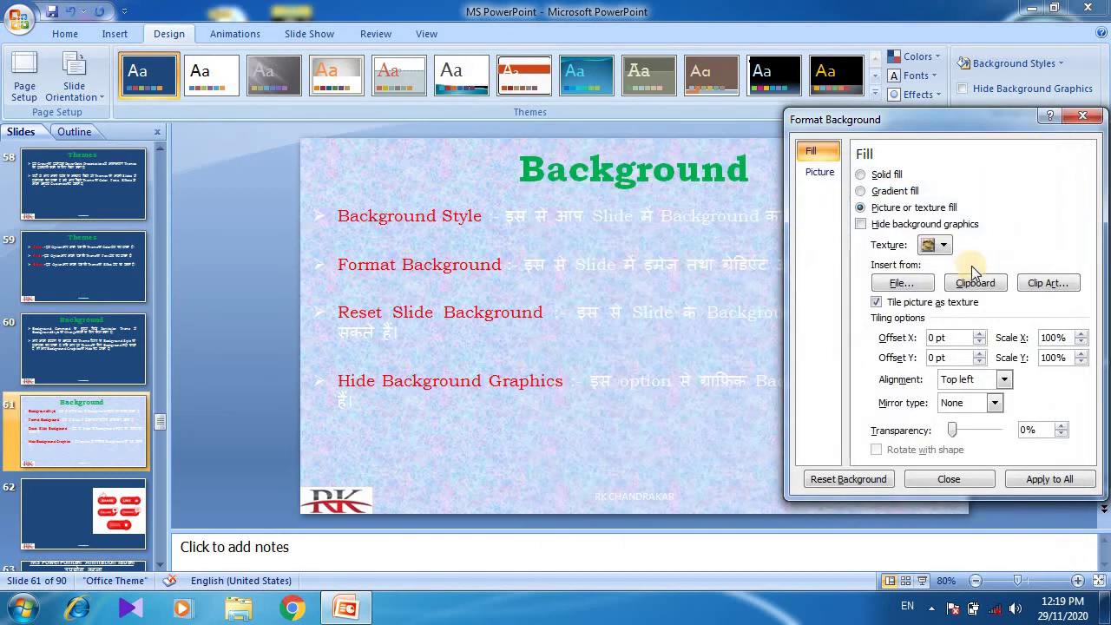
click(899, 229)
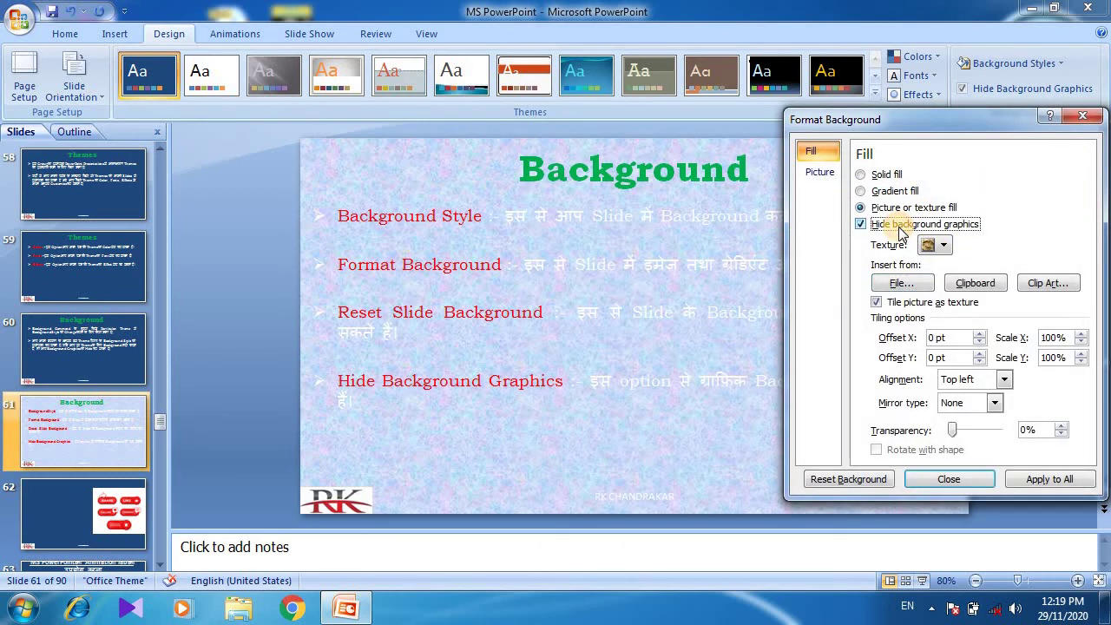
click(927, 479)
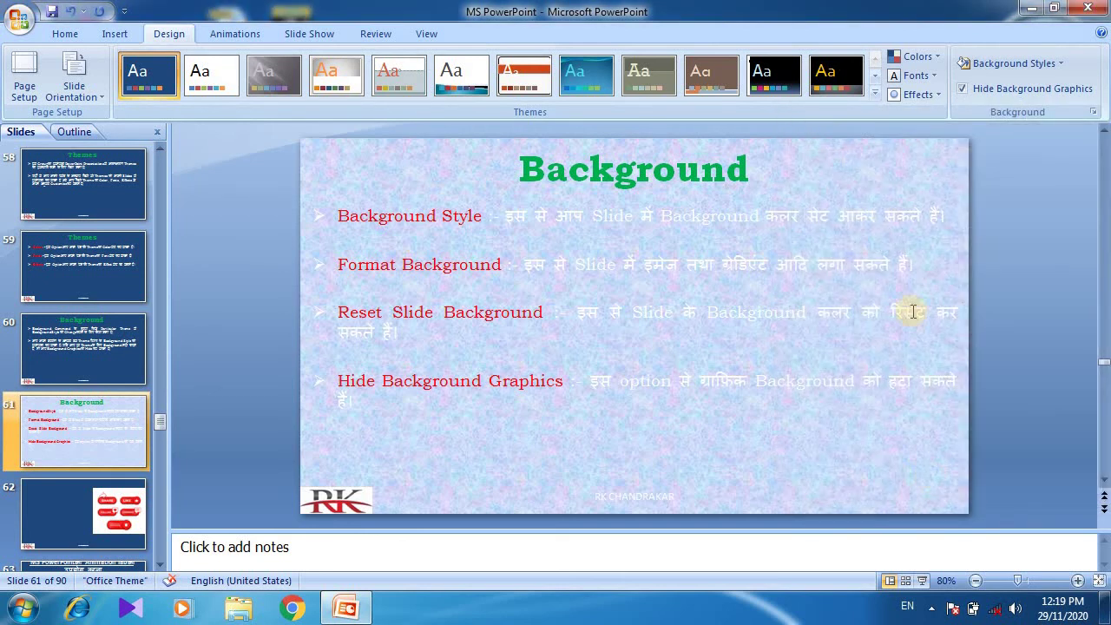
click(1015, 92)
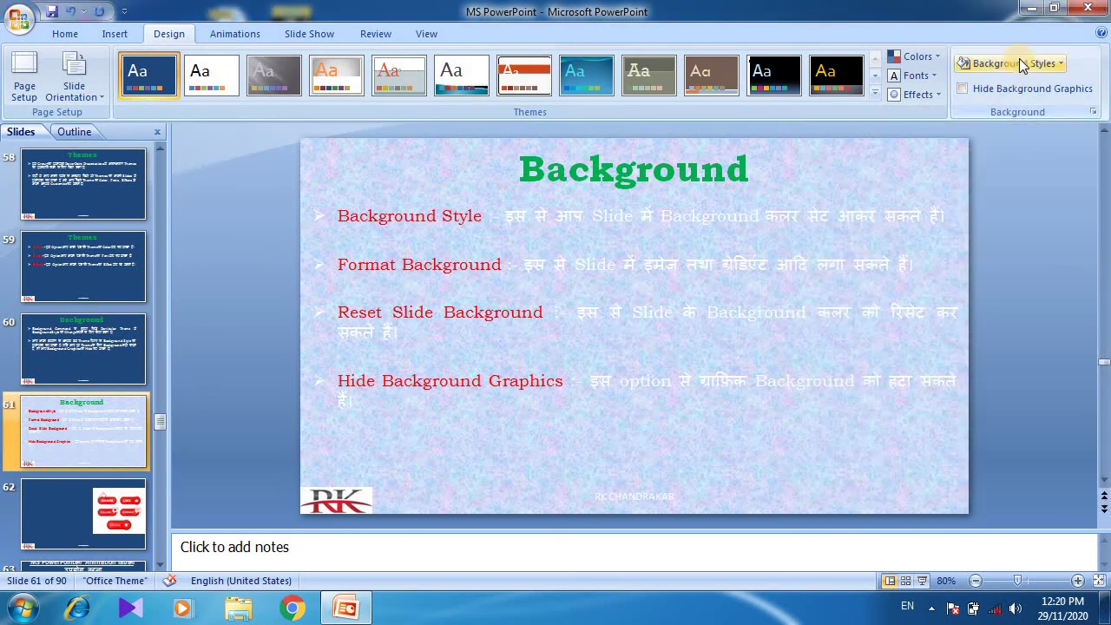
- Apply the plain white background style, then reset the background in Format Background
click(1021, 65)
click(870, 115)
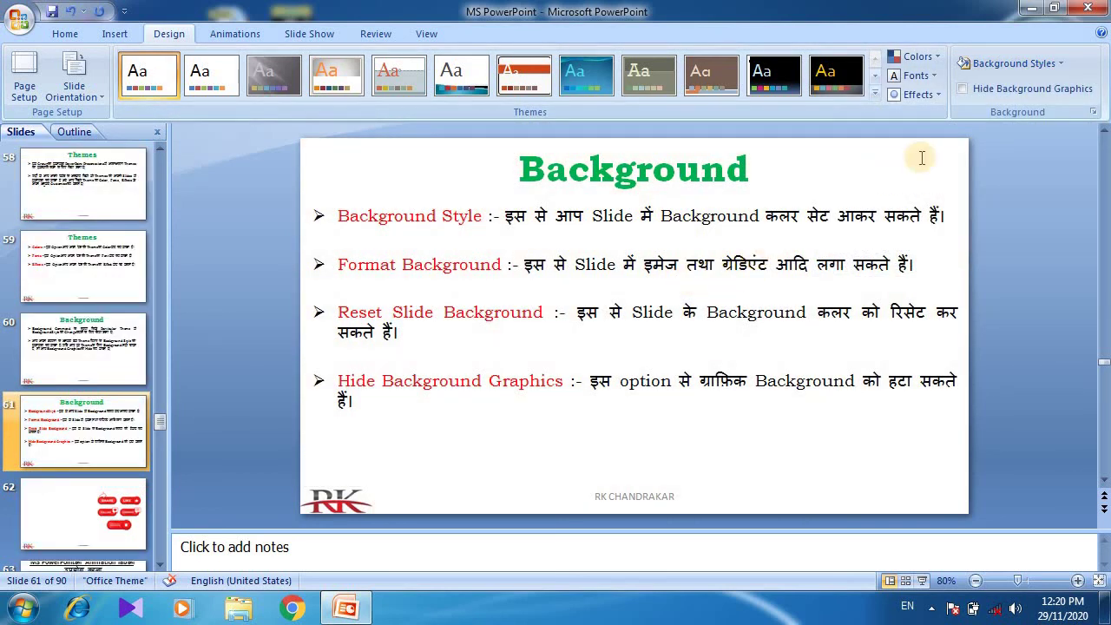
click(1029, 66)
click(885, 246)
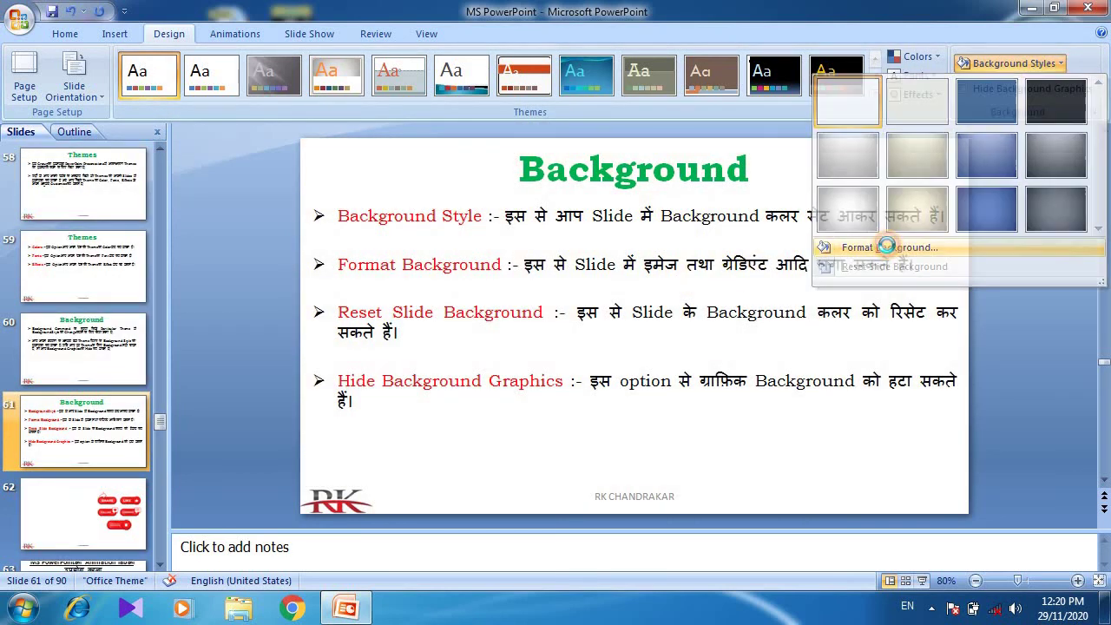
click(891, 192)
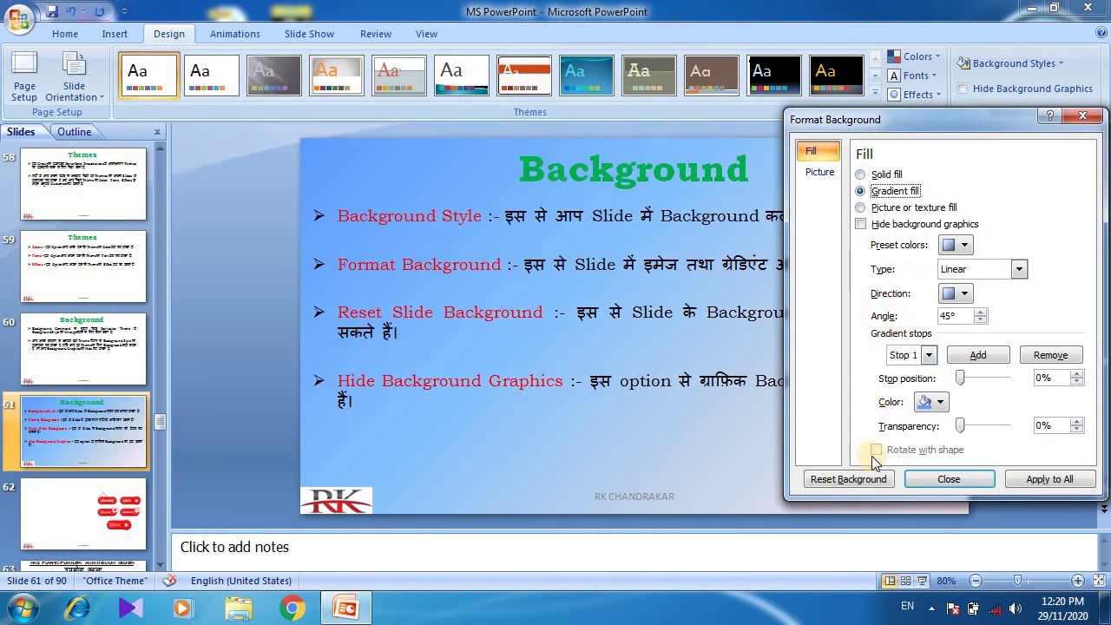
click(861, 481)
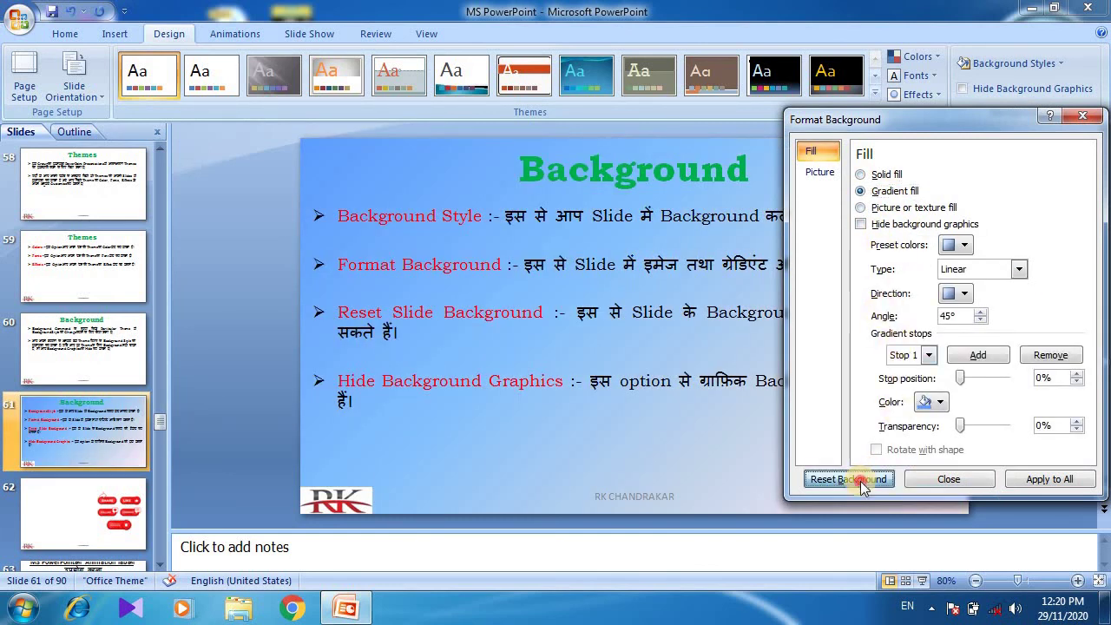
- Toggle Hide background graphics, reposition the dialog, and switch to its Picture page
click(898, 230)
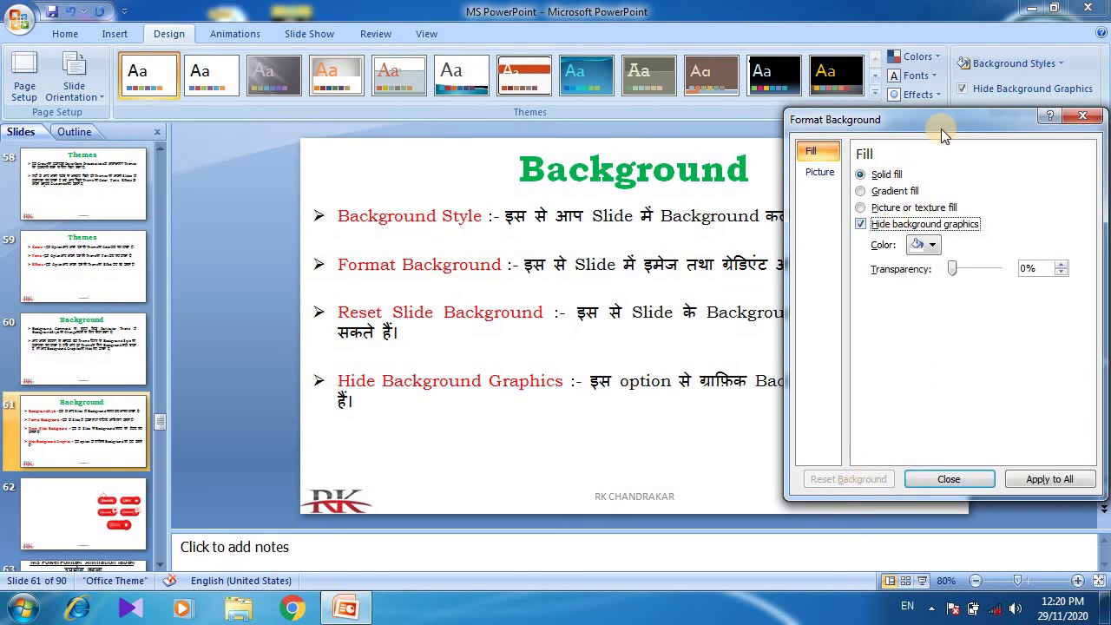
drag(941, 129, 730, 149)
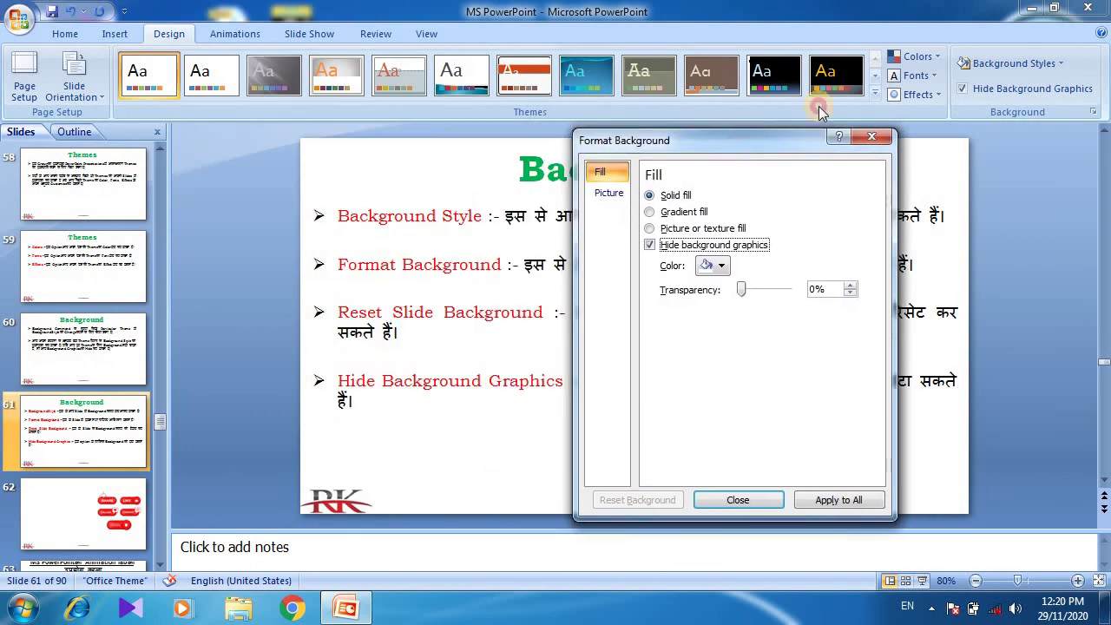
drag(819, 106, 952, 85)
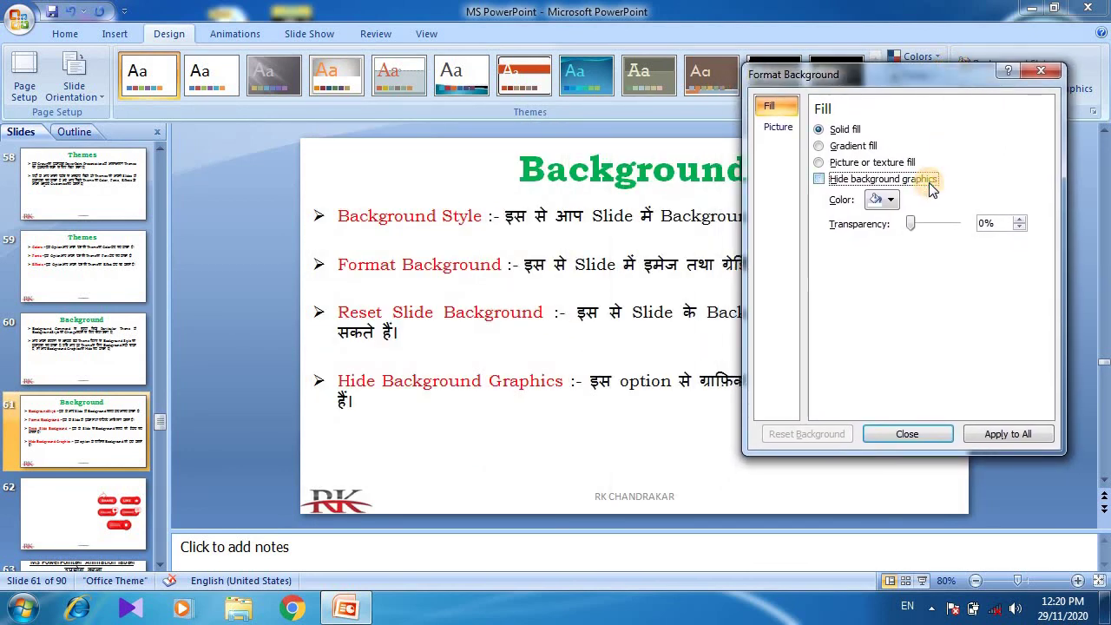
click(929, 180)
drag(955, 76, 645, 94)
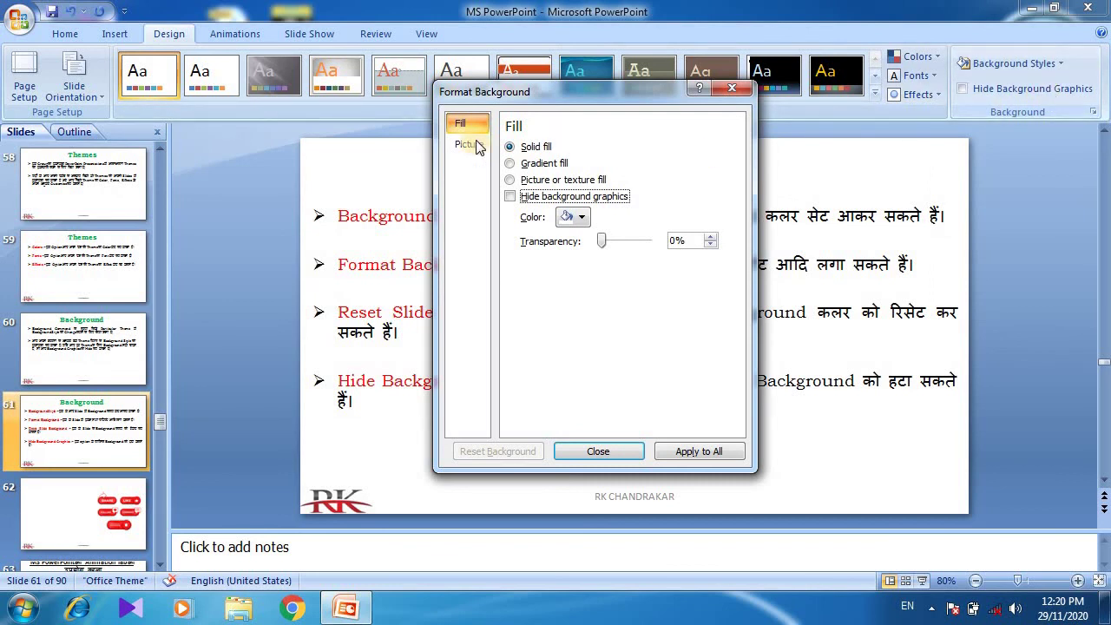
click(469, 144)
drag(605, 99, 816, 91)
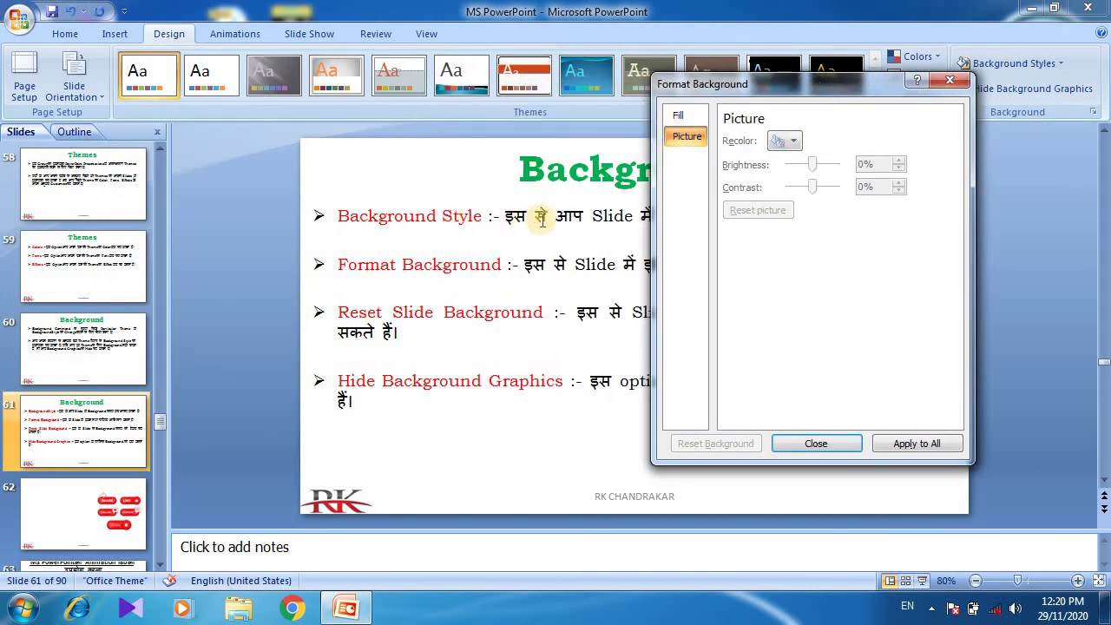
scroll(152, 210, up, 4)
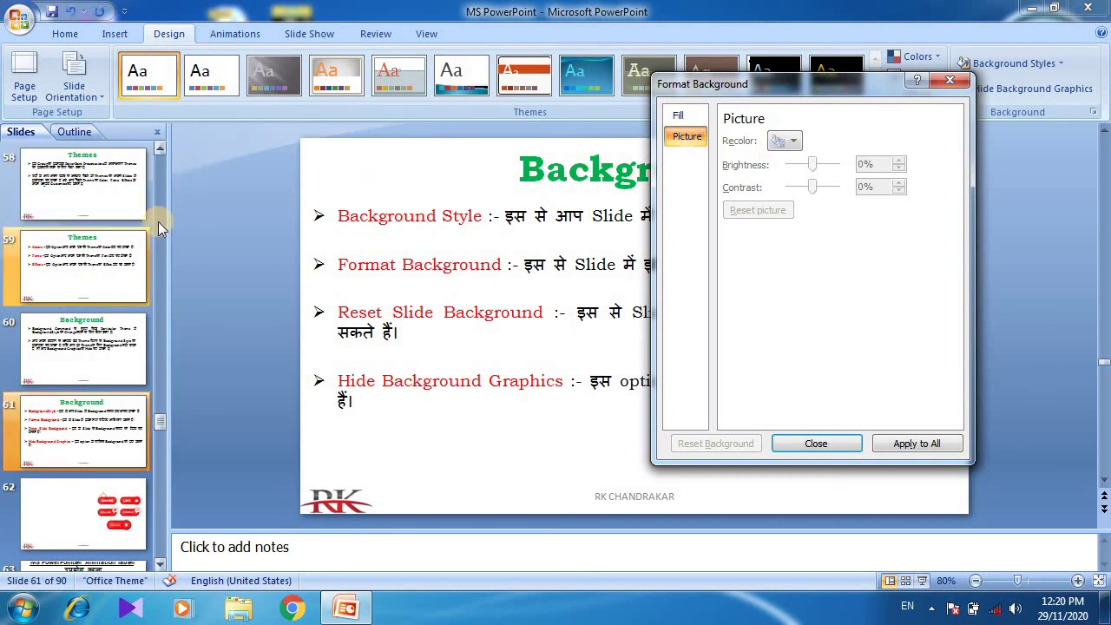
click(162, 187)
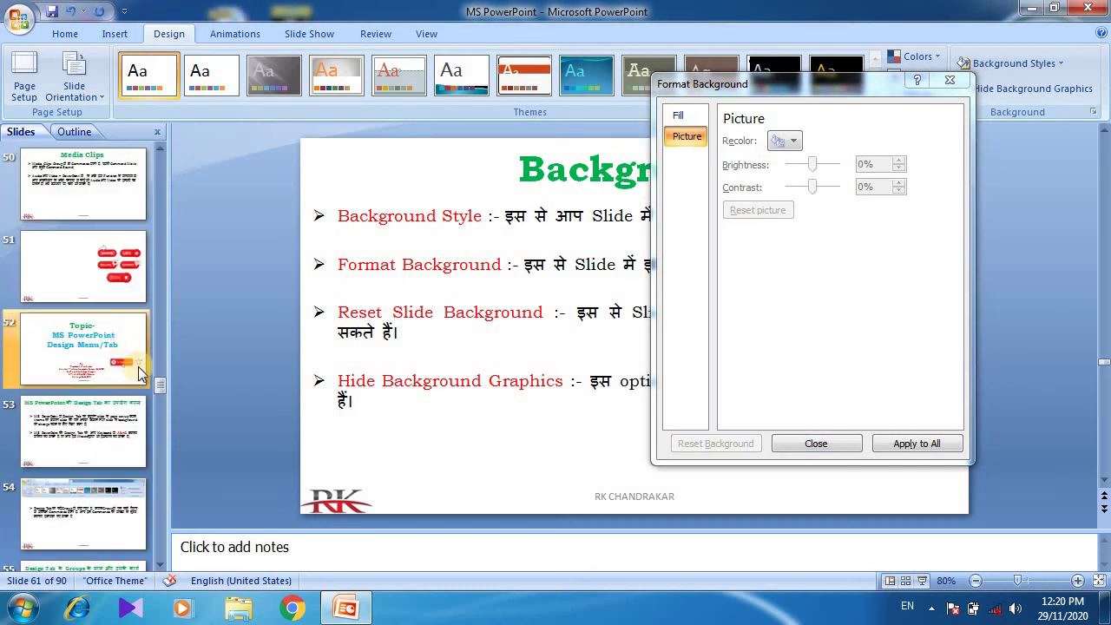
- On slide 54, select the screenshot and try Picture Tools Recolor, then close the dialog
click(122, 495)
click(454, 194)
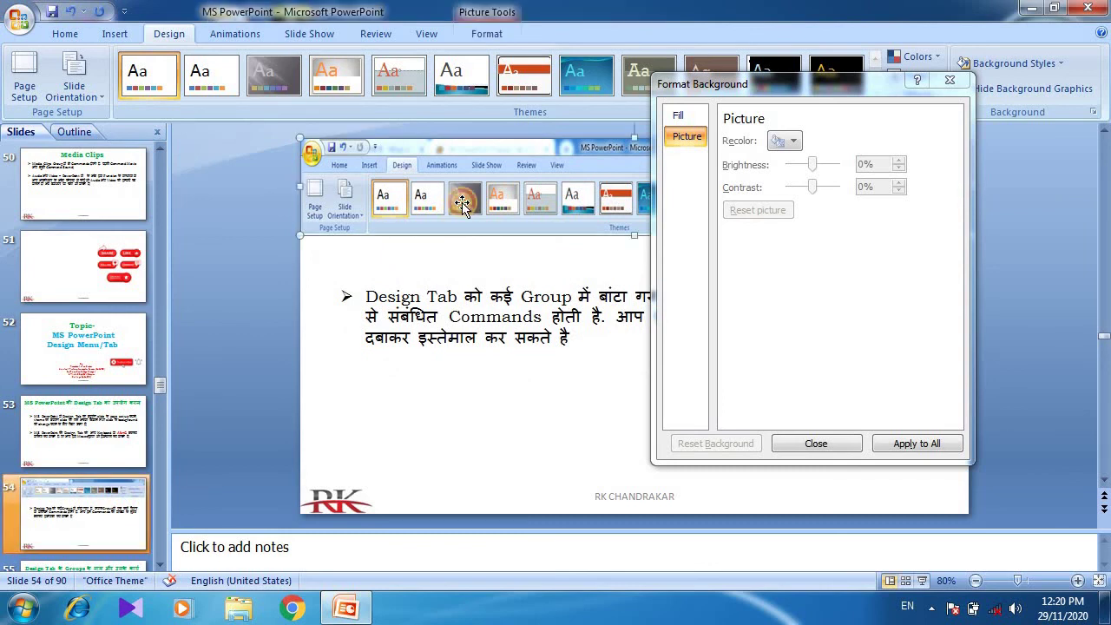
double_click(556, 215)
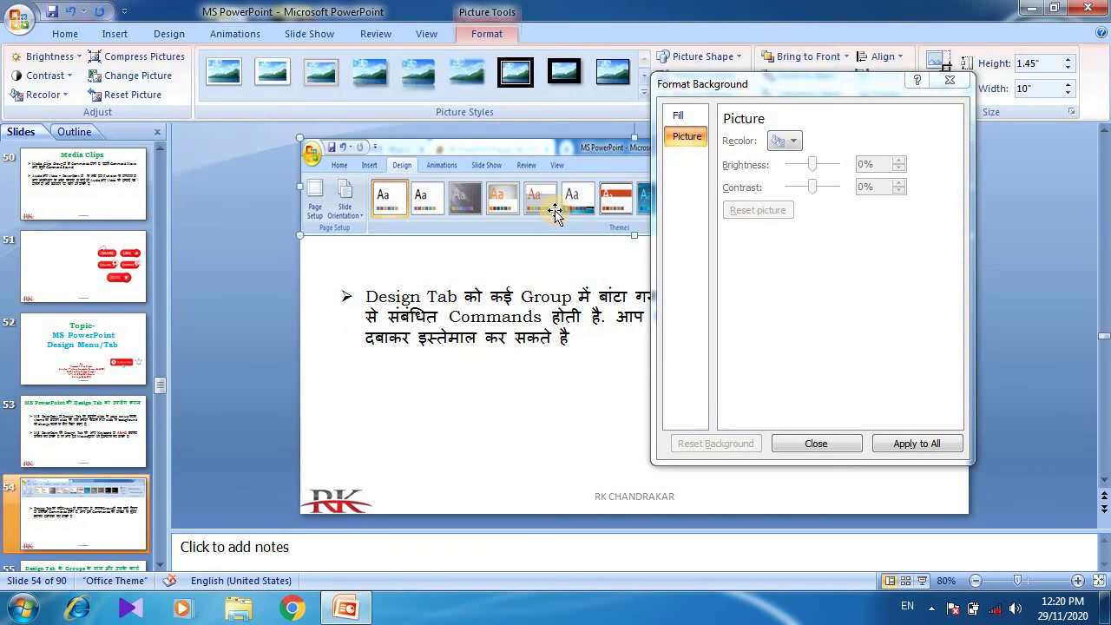
click(64, 96)
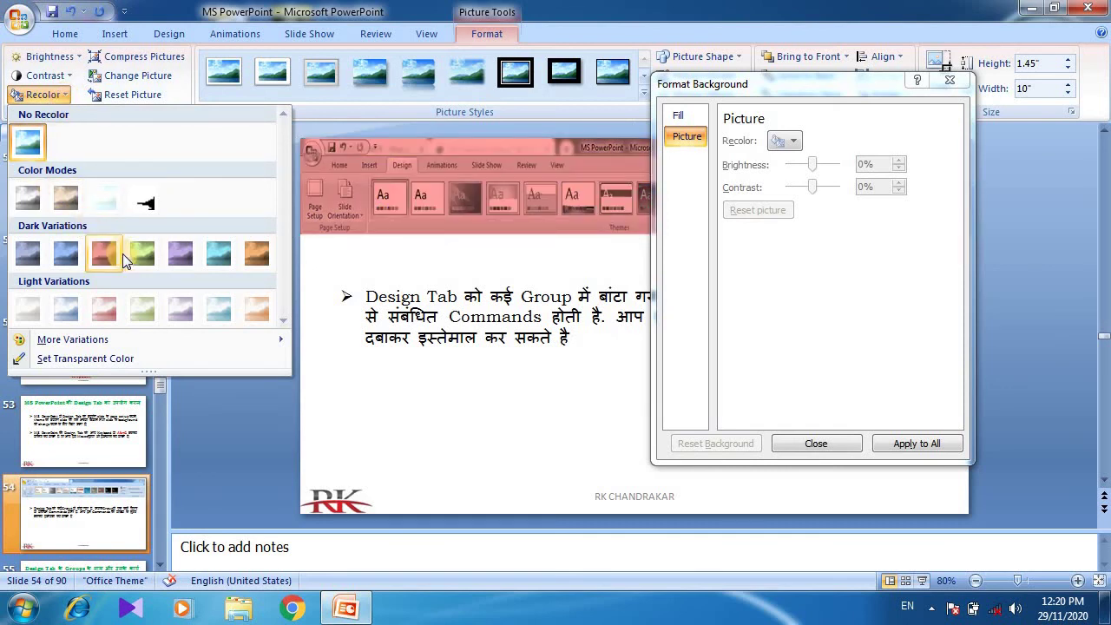
click(949, 81)
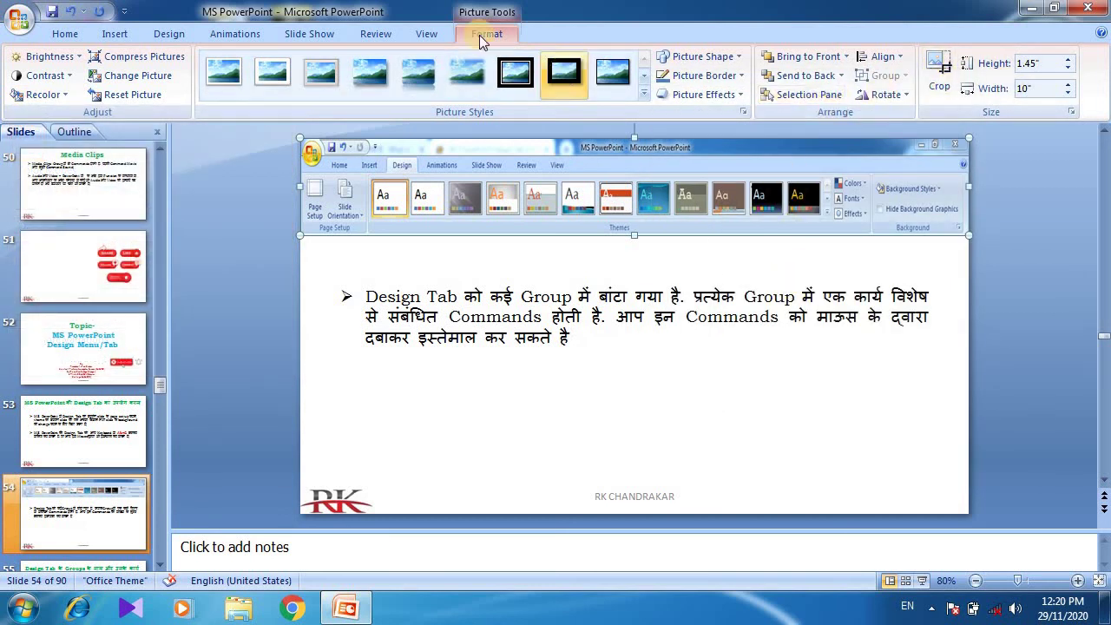
- Reopen Format Background, view its Picture, Fill and Color options, and close without changes
click(165, 34)
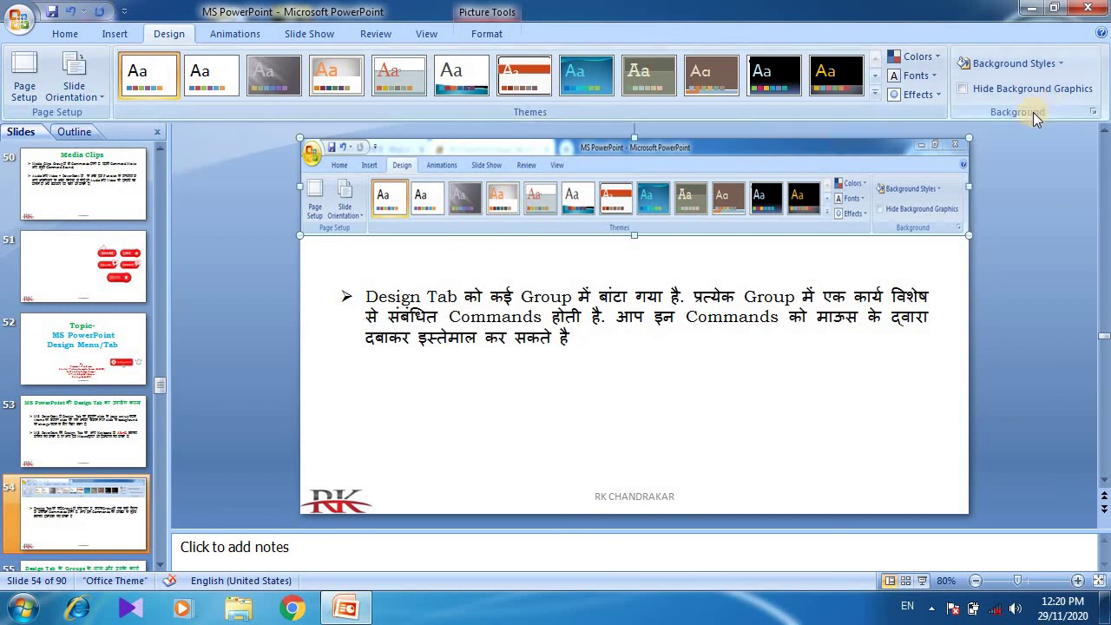
click(1020, 68)
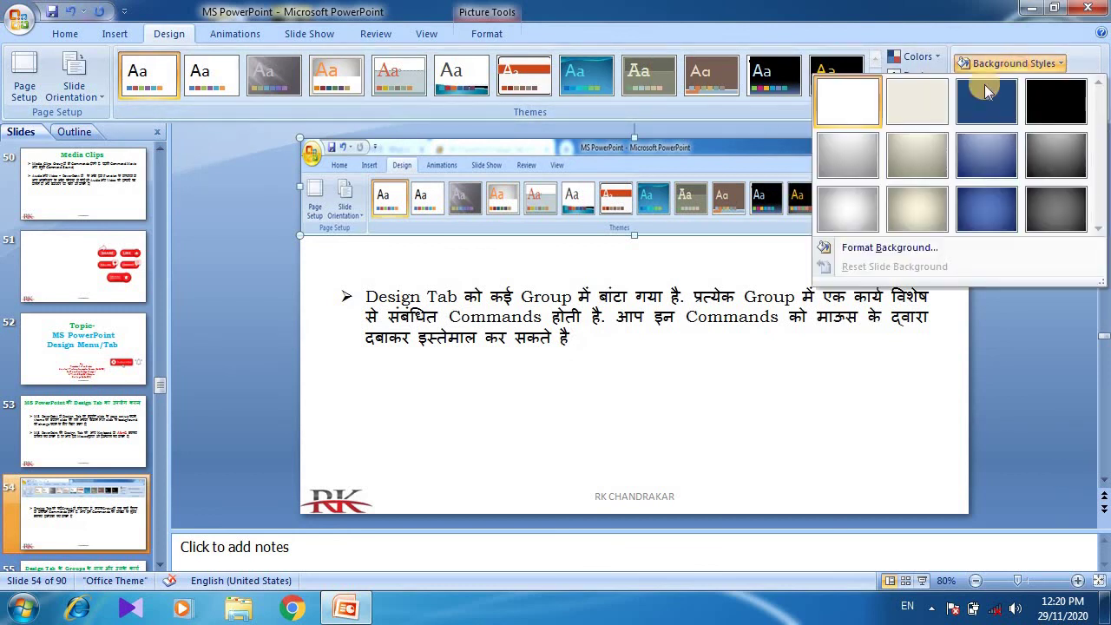
click(868, 252)
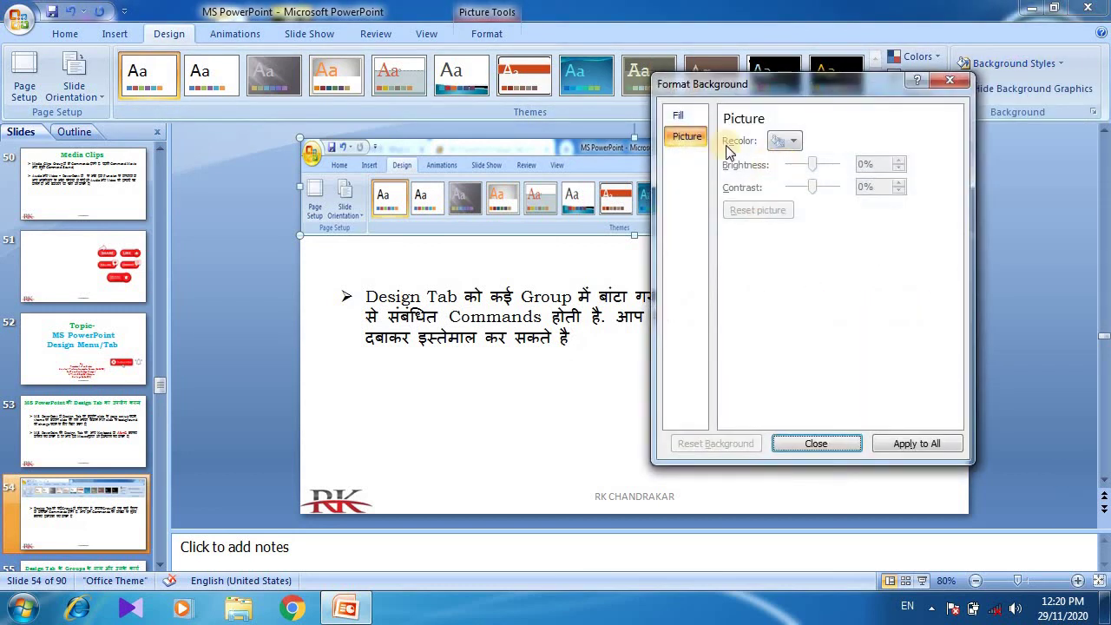
click(683, 119)
click(684, 135)
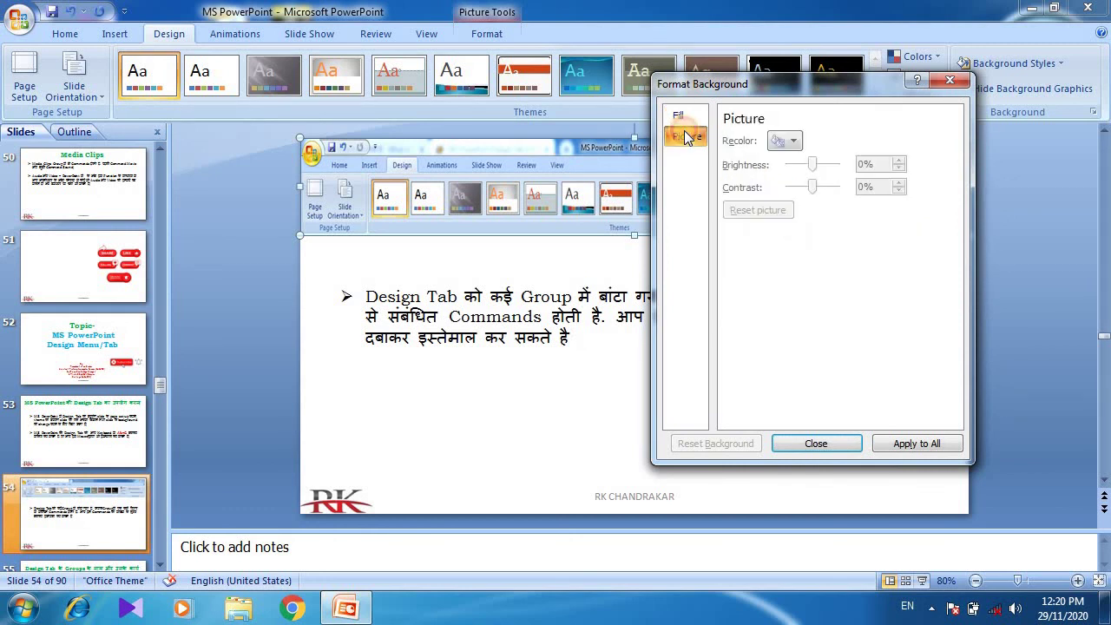
click(687, 118)
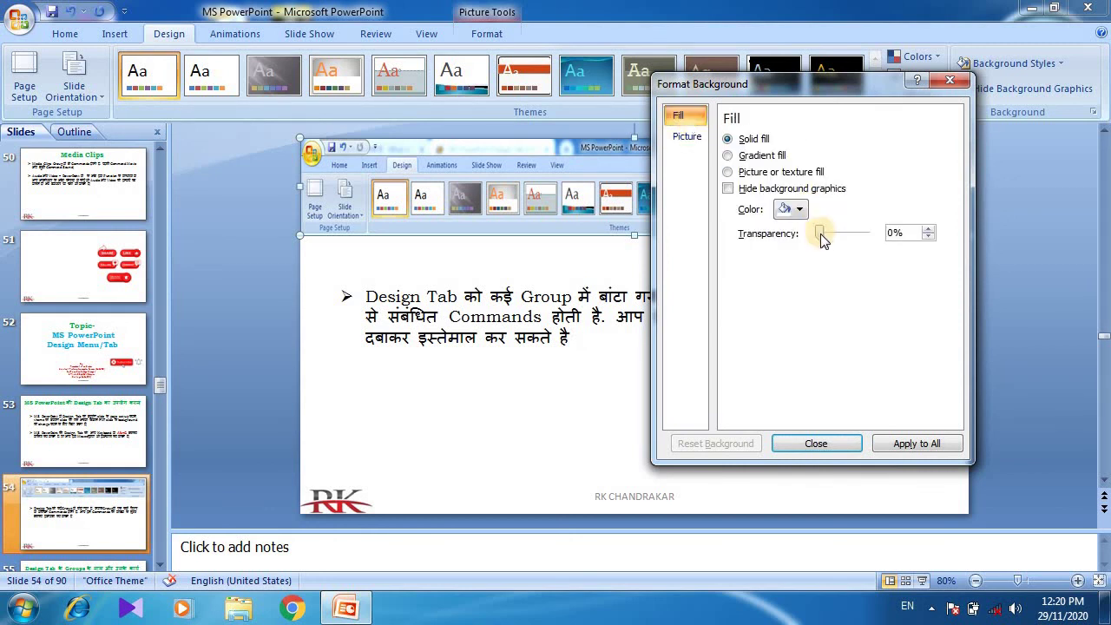
click(801, 212)
click(801, 212)
click(820, 444)
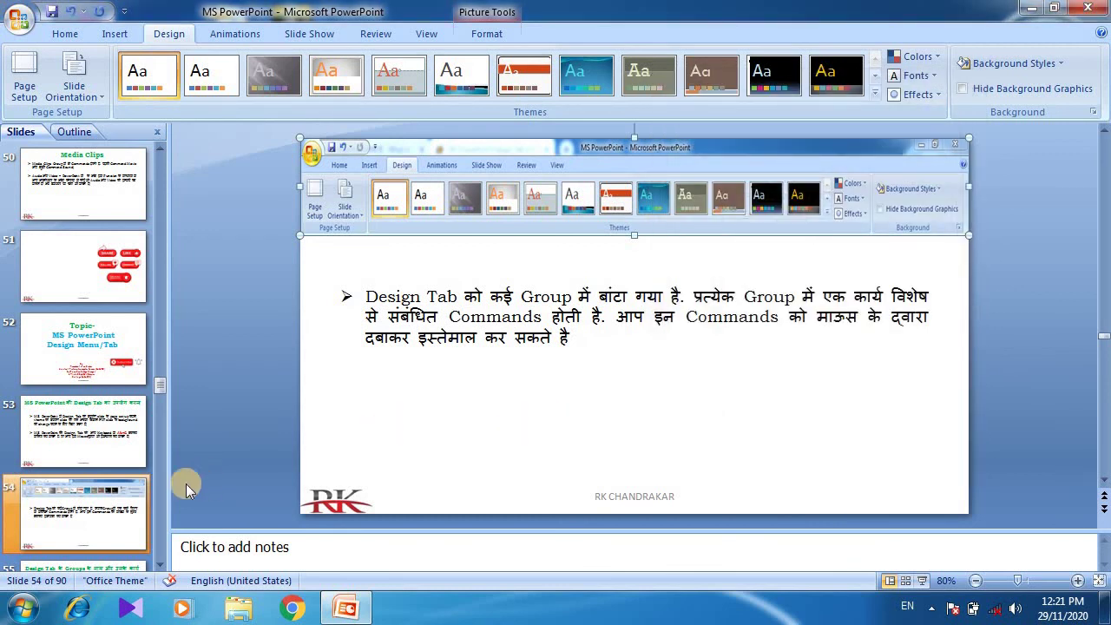
- Select slide 62 and move the social-buttons picture to the slide's centre
click(165, 562)
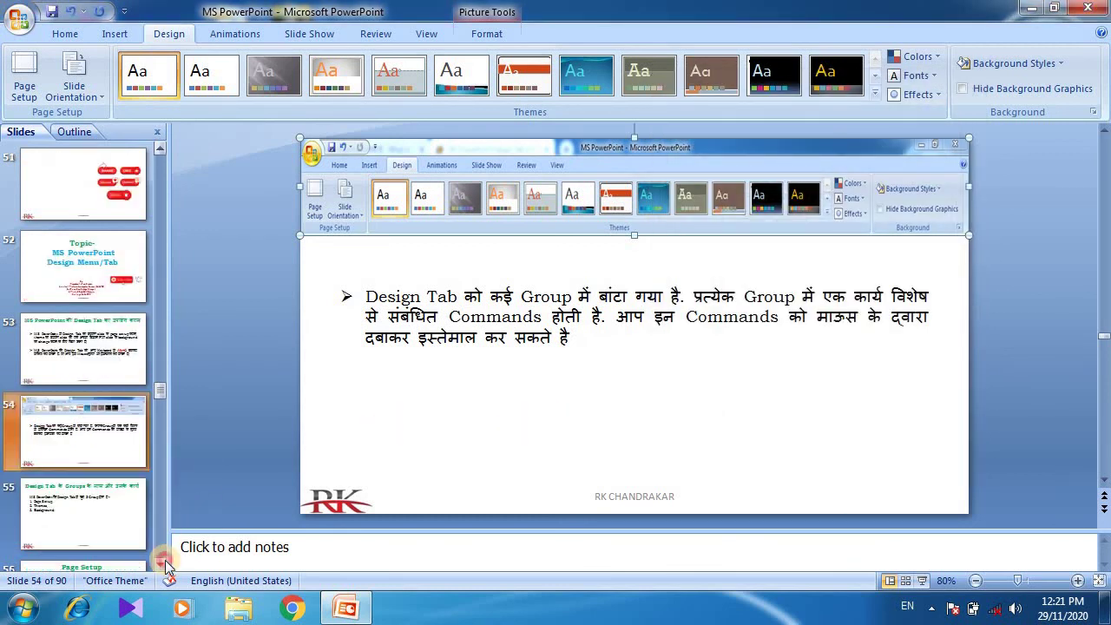
click(165, 562)
click(165, 561)
click(165, 562)
click(162, 564)
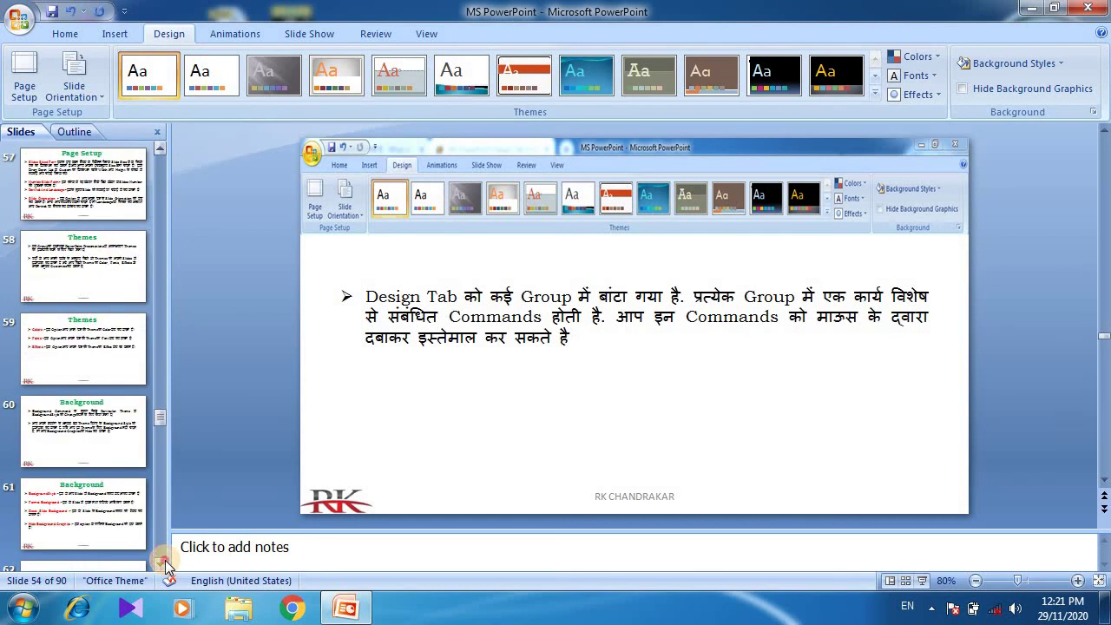
click(161, 565)
click(135, 517)
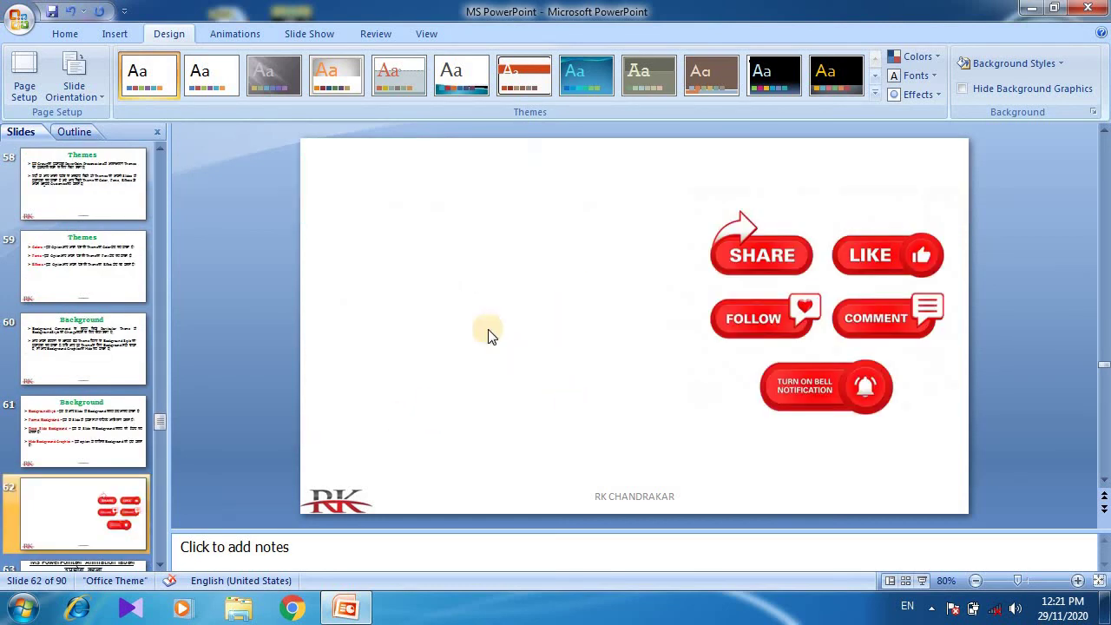
mouse_move(749, 297)
mouse_down()
mouse_move(580, 295)
mouse_move(580, 323)
mouse_up()
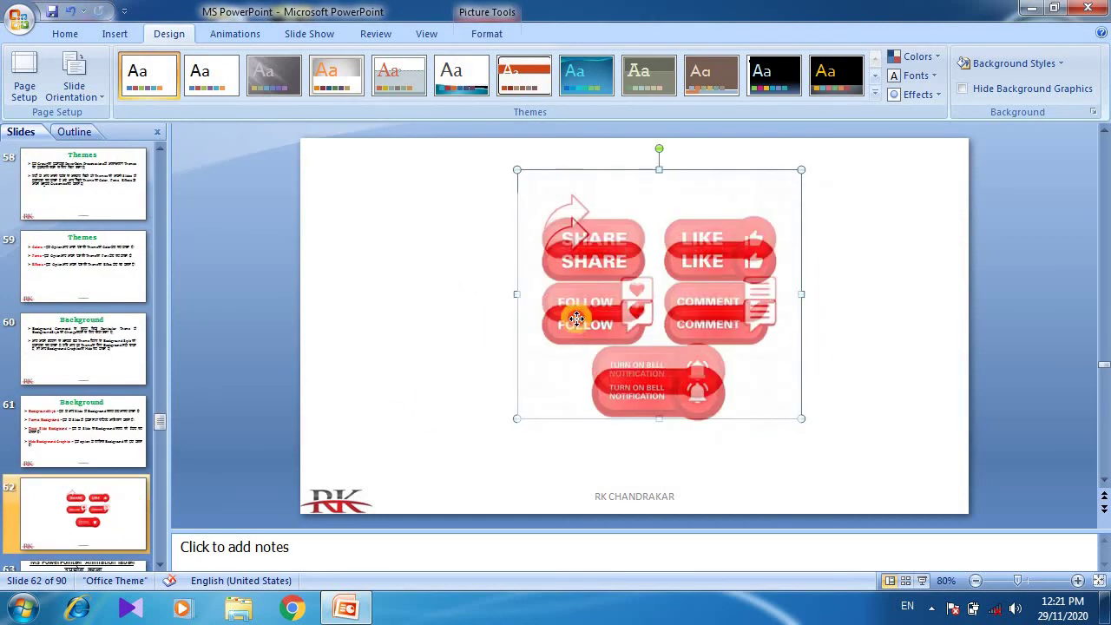
click(474, 354)
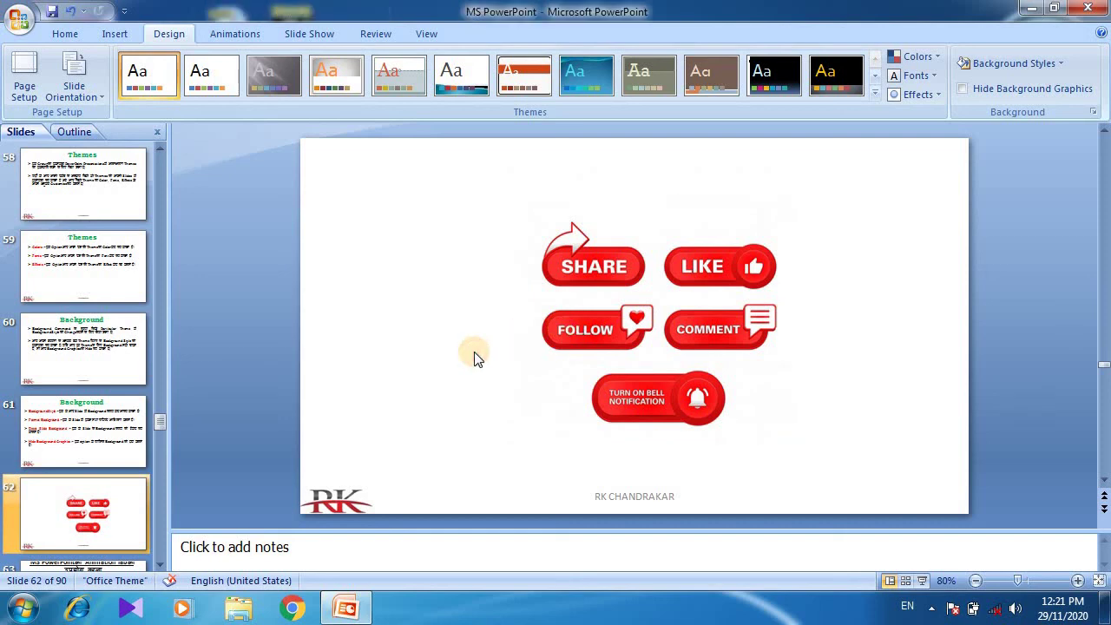
- In a slide show from slide 62, mark LIKE, COMMENT and bell notification with yellow highlighter
key(shift+F5)
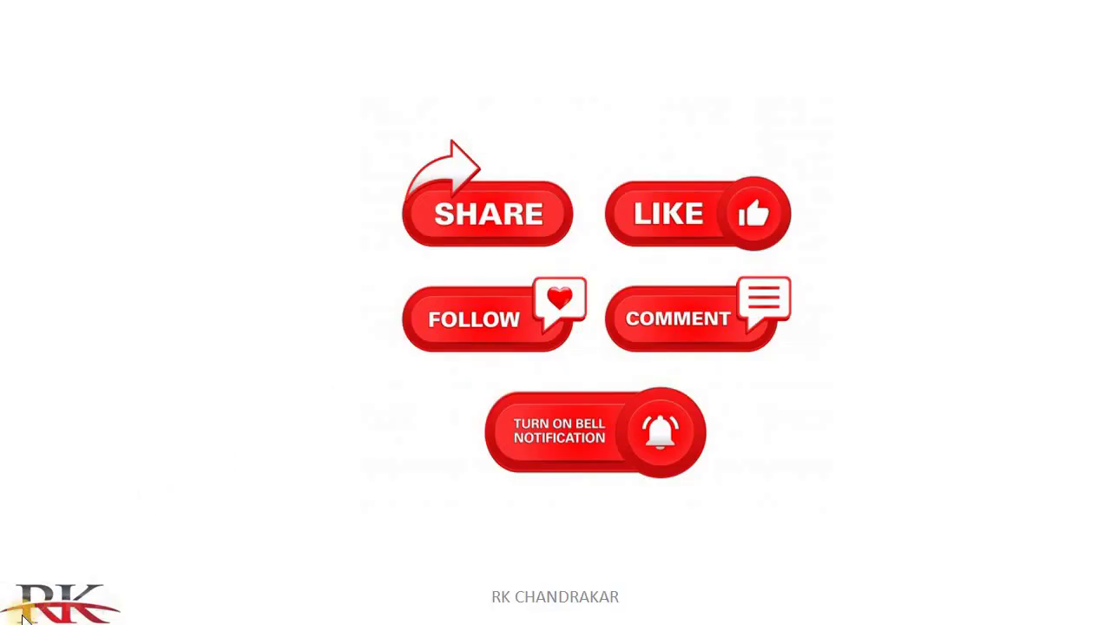
click(48, 608)
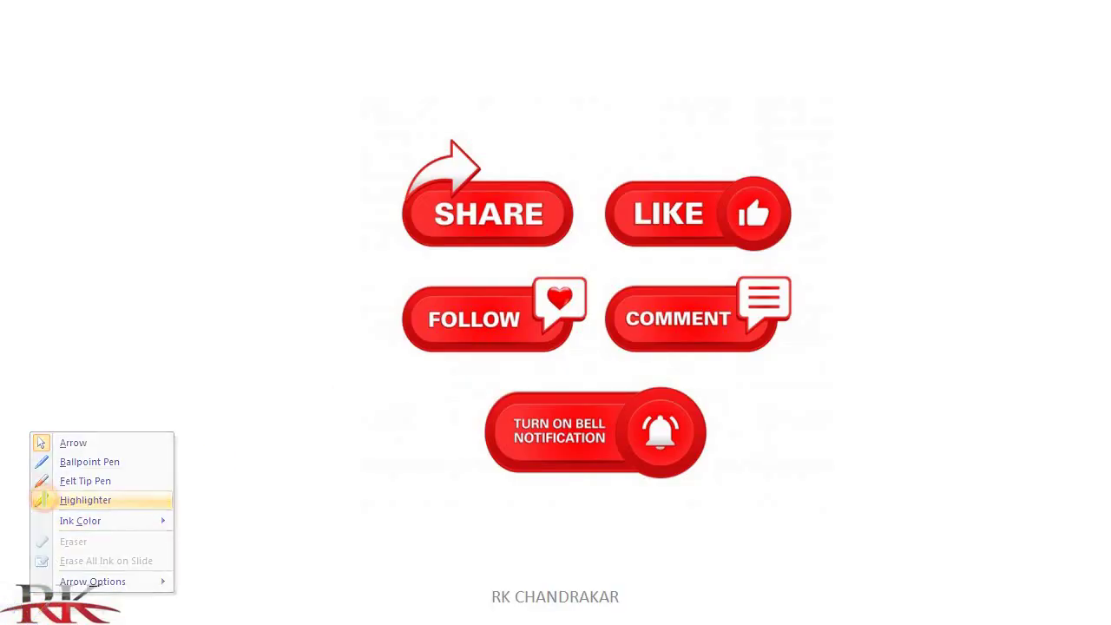
click(41, 499)
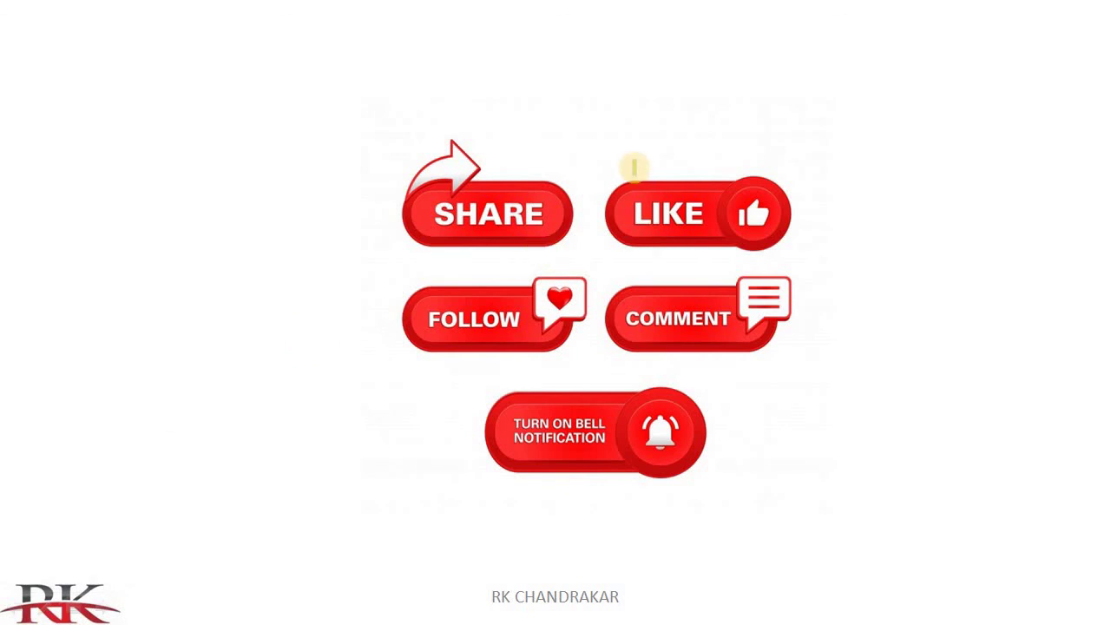
drag(642, 144, 722, 54)
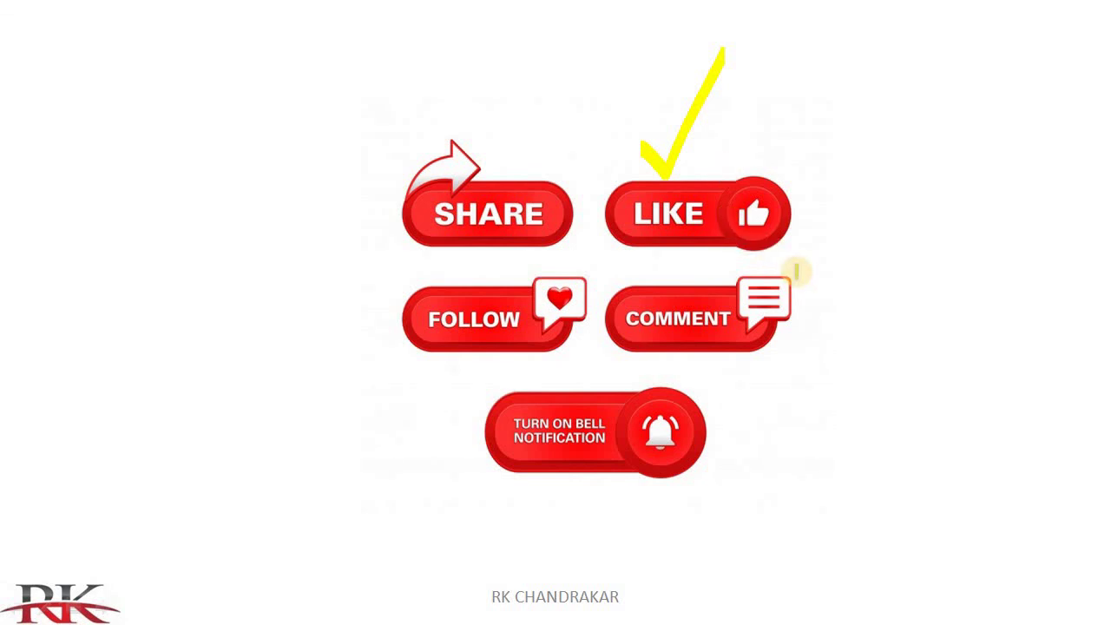
mouse_move(773, 285)
mouse_down()
mouse_move(821, 184)
mouse_move(809, 184)
mouse_up()
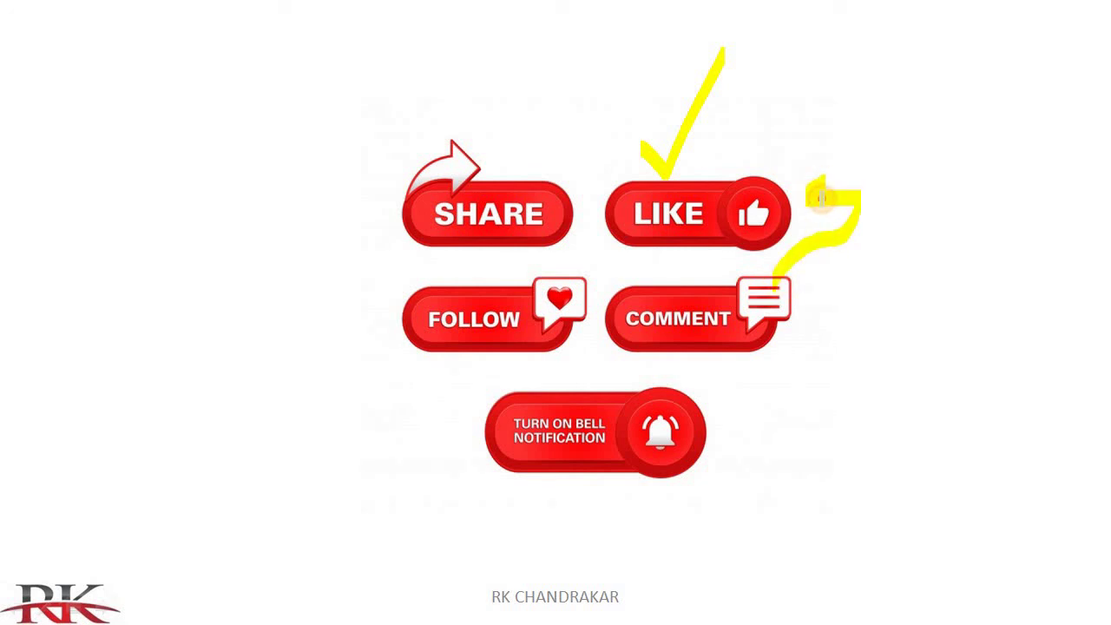
mouse_move(797, 302)
mouse_down()
mouse_move(848, 261)
mouse_move(868, 261)
mouse_move(853, 318)
mouse_up()
drag(510, 444, 554, 393)
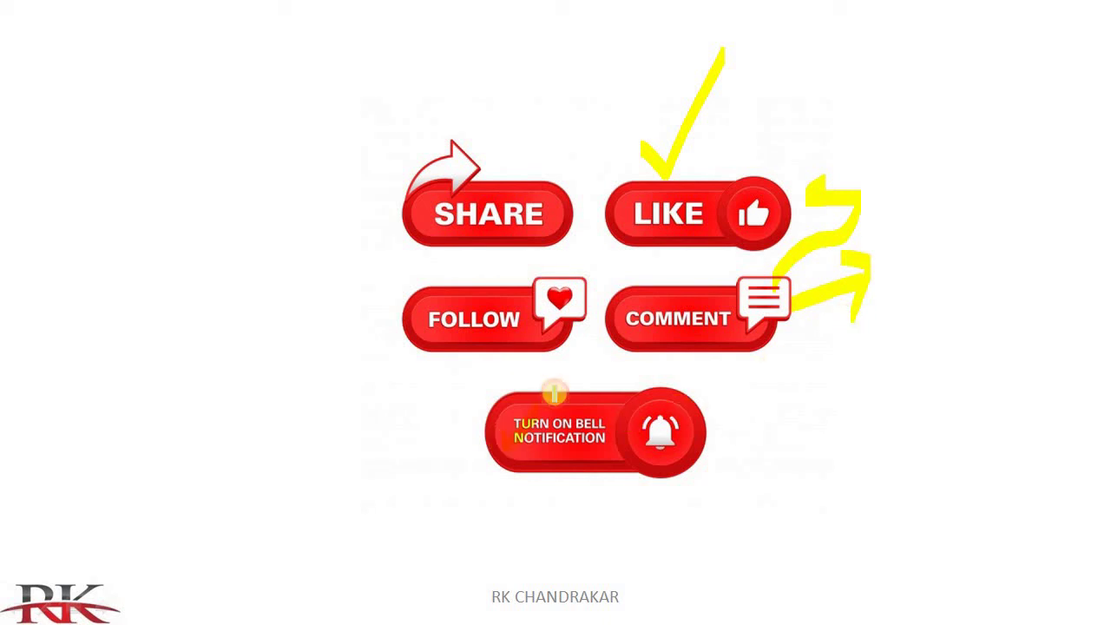